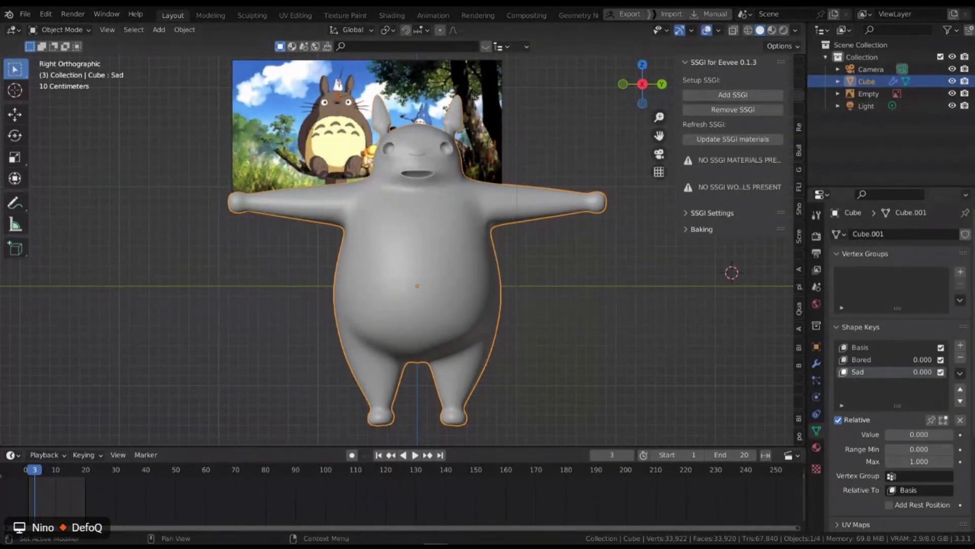
- Activate the Bored shape key and examine the character's deformed face in edit mode
{"action": "mouse_move", "coordinate": [907, 435]}
{"action": "left_mouse_down"}
{"action": "mouse_move", "coordinate": [953, 435]}
{"action": "mouse_move", "coordinate": [887, 435]}
{"action": "left_mouse_up"}
{"action": "left_click", "coordinate": [868, 359]}
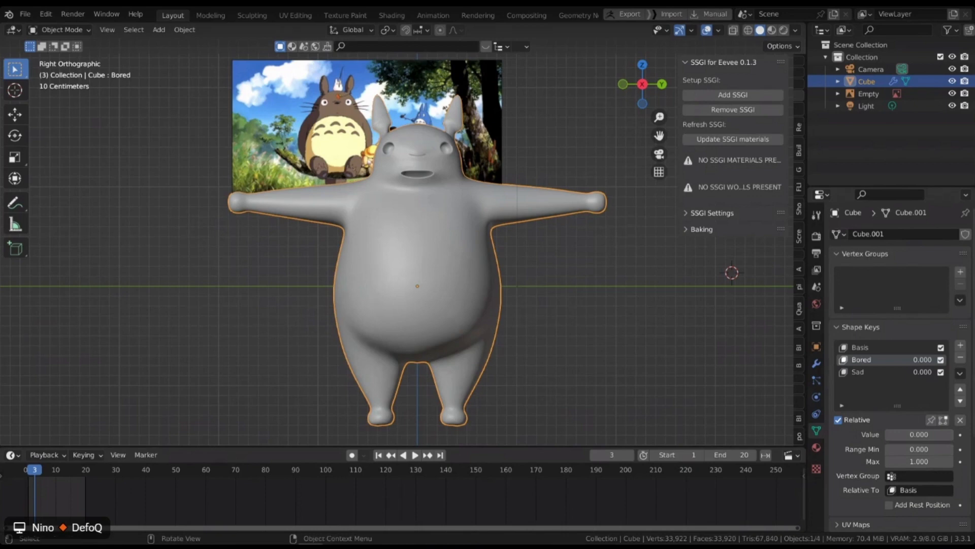
{"action": "scroll", "coordinate": [396, 241], "scroll_direction": "up", "scroll_amount": 2}
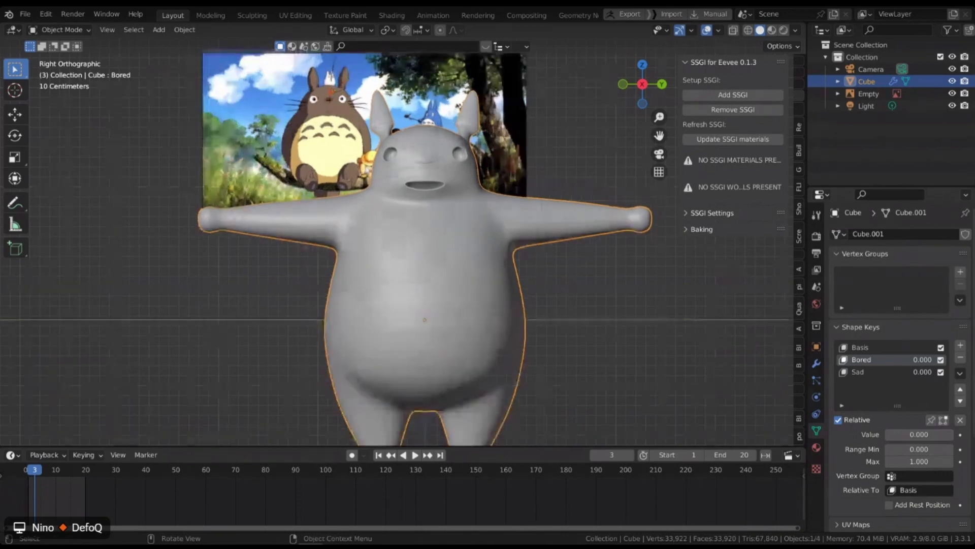
{"action": "key", "text": "Tab"}
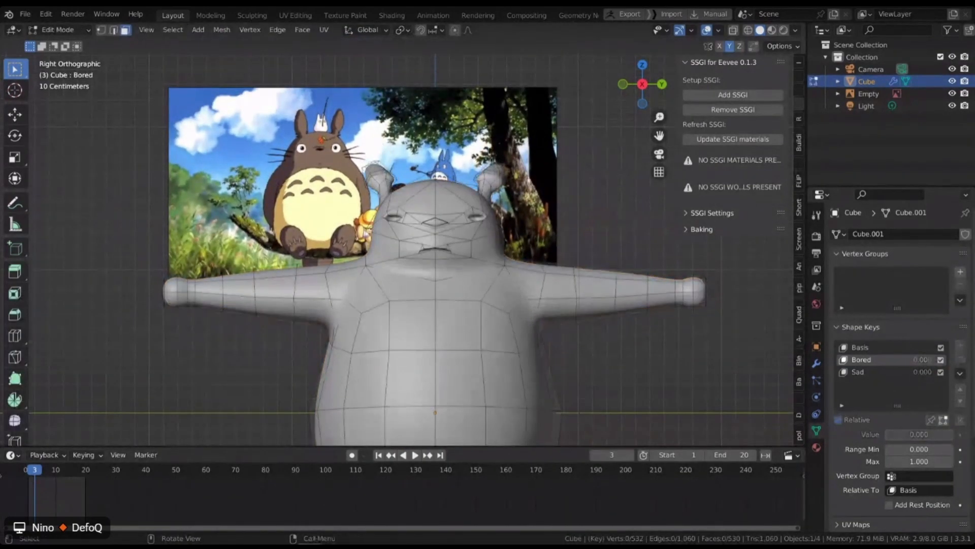
{"action": "scroll", "coordinate": [378, 248], "scroll_direction": "up", "scroll_amount": 4}
{"action": "middle_click_drag", "start_coordinate": [376, 249], "coordinate": [490, 376], "text": "shift"}
{"action": "middle_click_drag", "start_coordinate": [489, 377], "coordinate": [483, 205], "text": "shift"}
{"action": "key", "text": "Tab"}
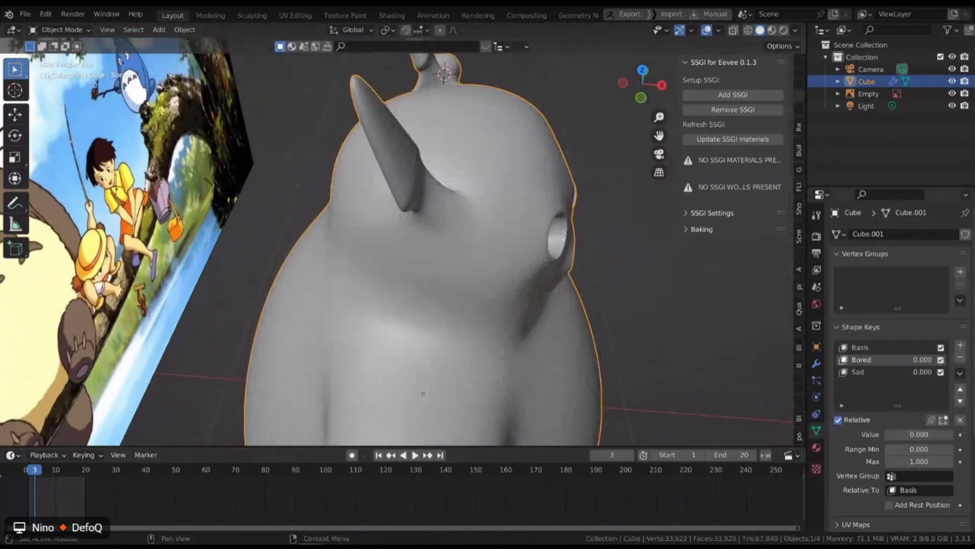
- Compare the Sad, Basis and Bored shape keys on the character, finishing with Basis as the active key
{"action": "left_click", "coordinate": [864, 372]}
{"action": "left_click", "coordinate": [864, 347]}
{"action": "middle_click_drag", "start_coordinate": [564, 228], "coordinate": [355, 252]}
{"action": "scroll", "coordinate": [397, 244], "scroll_direction": "up", "scroll_amount": 1}
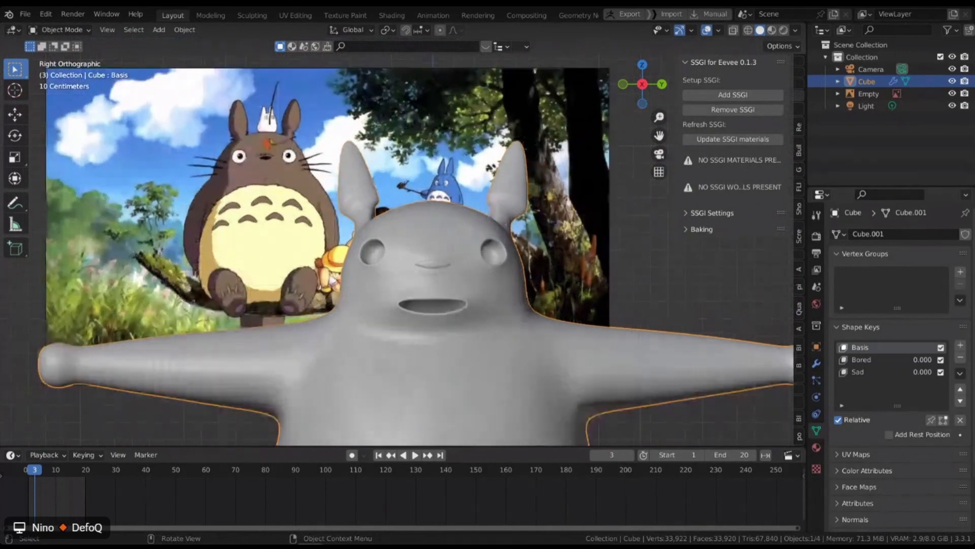
{"action": "scroll", "coordinate": [397, 243], "scroll_direction": "up", "scroll_amount": 1}
{"action": "left_click", "coordinate": [872, 360]}
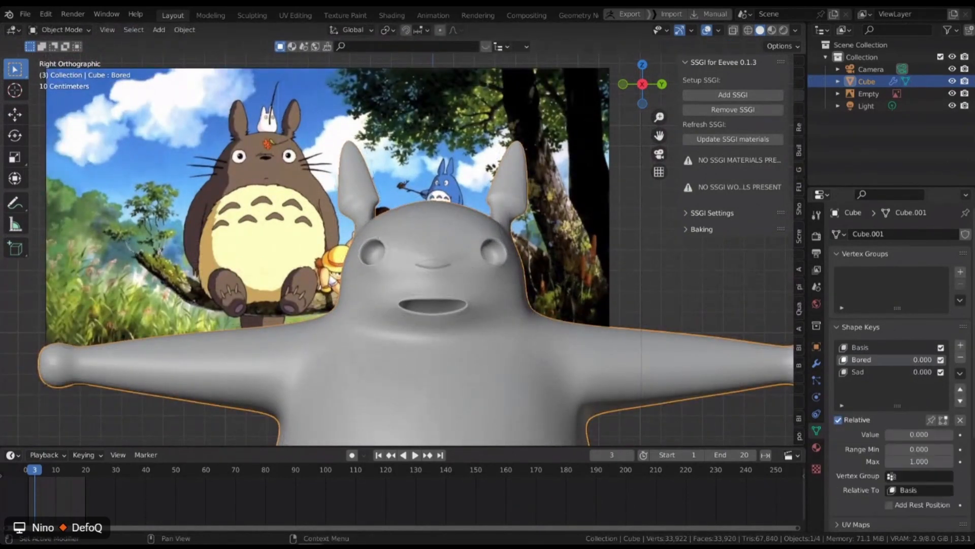
{"action": "key", "text": "Tab"}
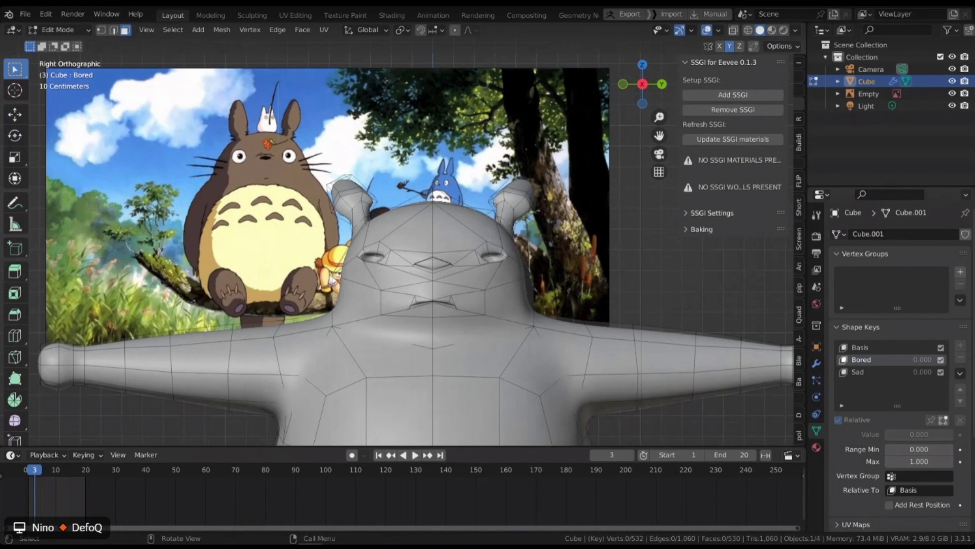
{"action": "key", "text": "Tab"}
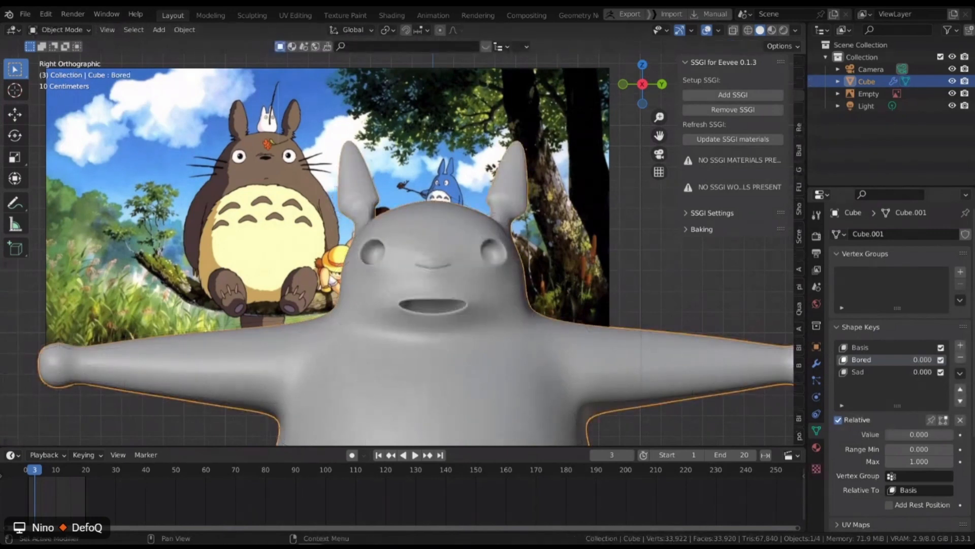
{"action": "left_click", "coordinate": [869, 347]}
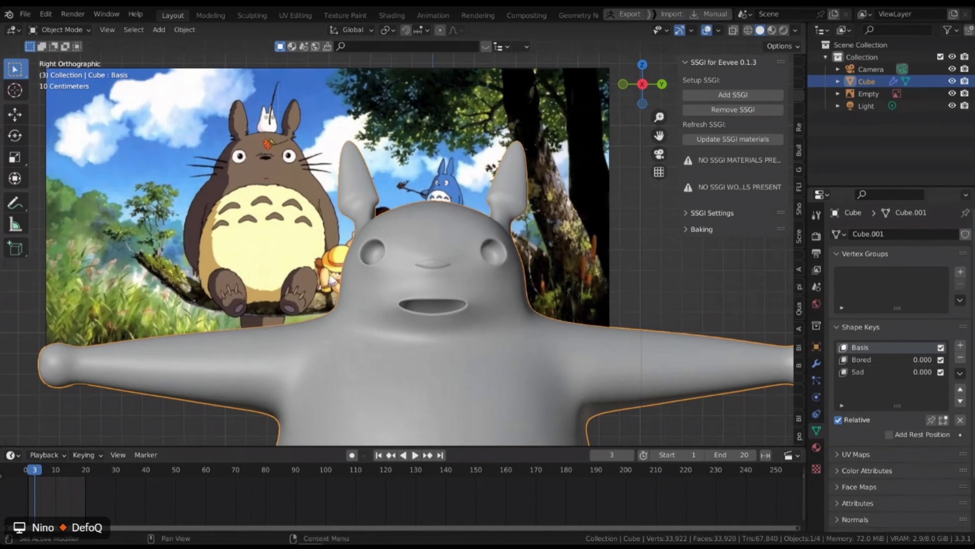
- Examine the eyes in the Totoro reference image and compare them with the model's empty eye sockets
{"action": "scroll", "coordinate": [737, 290], "scroll_direction": "down", "scroll_amount": 8}
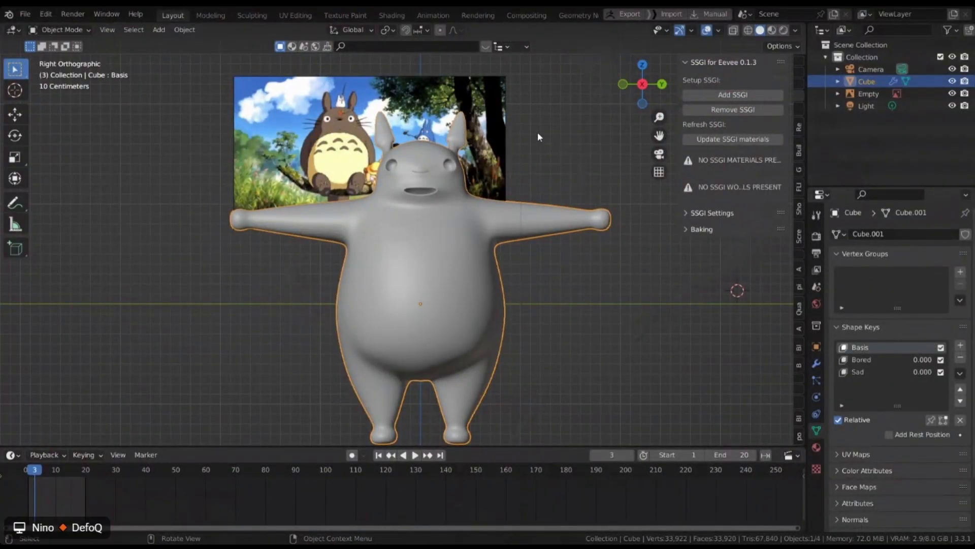
{"action": "scroll", "coordinate": [400, 173], "scroll_direction": "up", "scroll_amount": 5}
{"action": "middle_click_drag", "start_coordinate": [409, 159], "coordinate": [495, 277]}
{"action": "key", "text": "KP_3"}
{"action": "scroll", "coordinate": [355, 172], "scroll_direction": "up", "scroll_amount": 6}
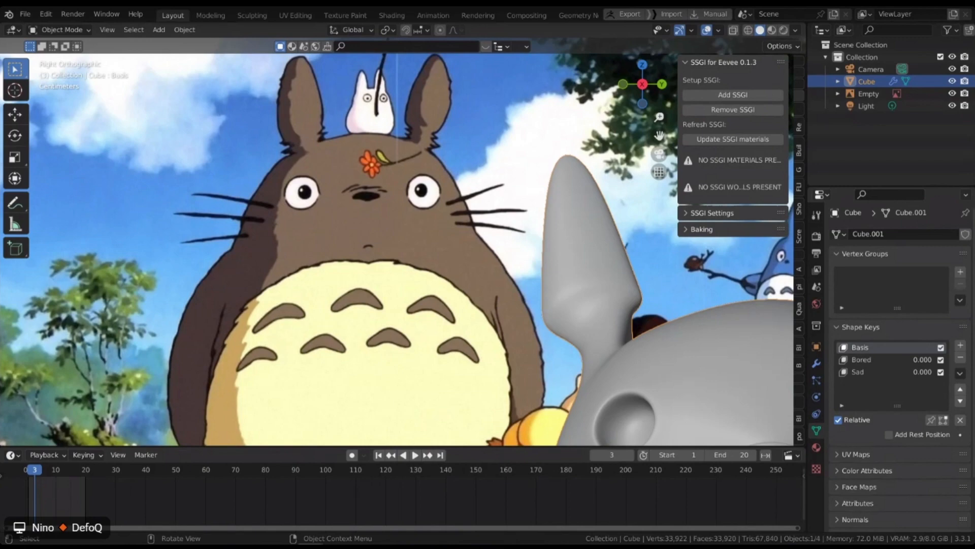
{"action": "scroll", "coordinate": [324, 160], "scroll_direction": "down", "scroll_amount": 4}
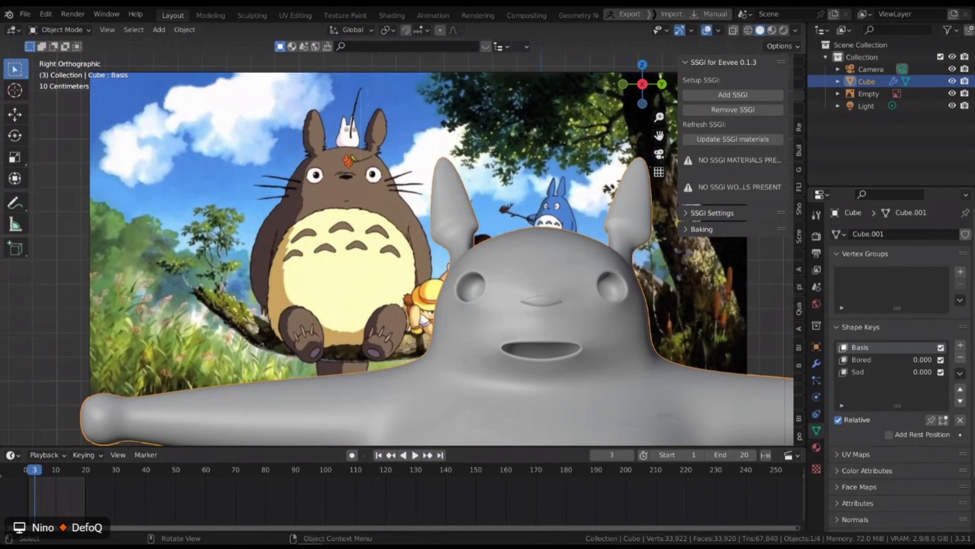
{"action": "scroll", "coordinate": [328, 175], "scroll_direction": "up", "scroll_amount": 4}
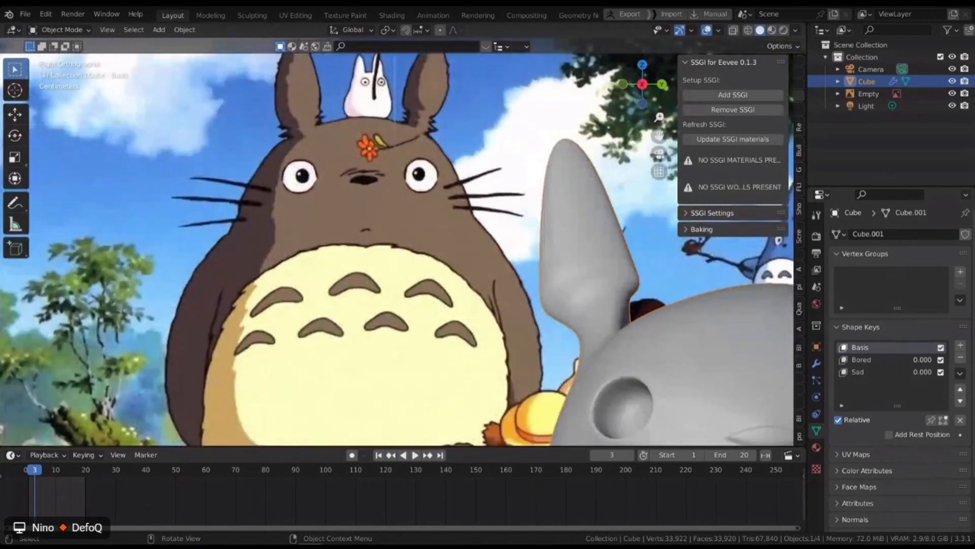
{"action": "scroll", "coordinate": [327, 168], "scroll_direction": "up", "scroll_amount": 2}
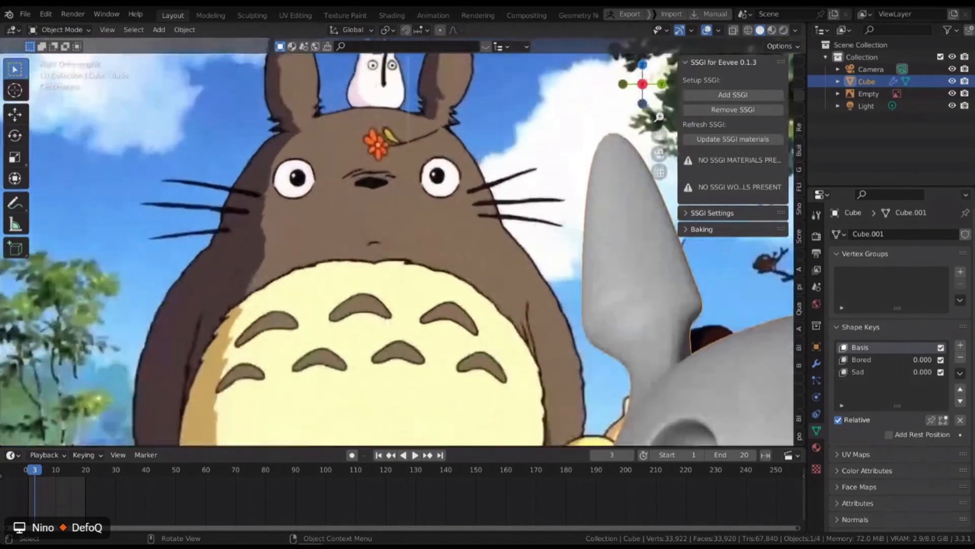
{"action": "scroll", "coordinate": [373, 178], "scroll_direction": "down", "scroll_amount": 3}
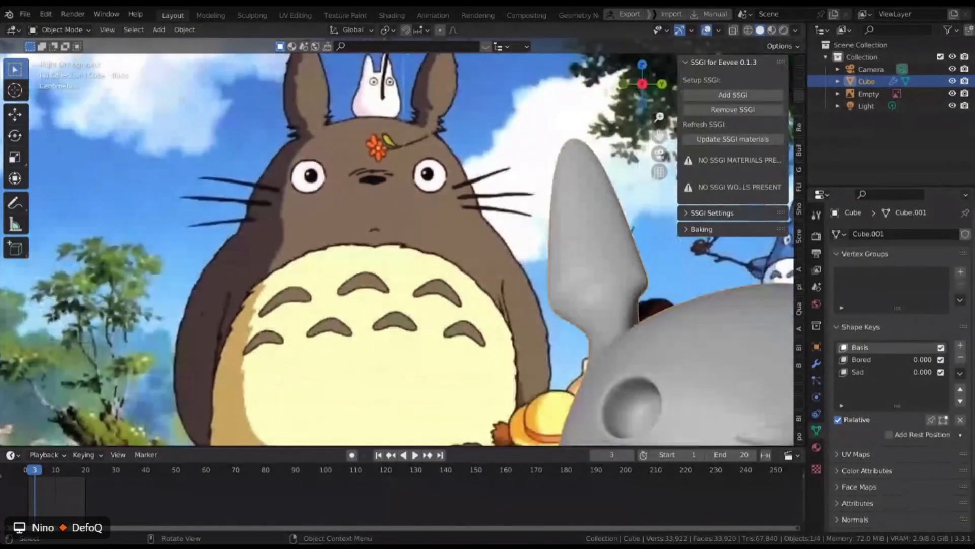
{"action": "scroll", "coordinate": [564, 223], "scroll_direction": "down", "scroll_amount": 2}
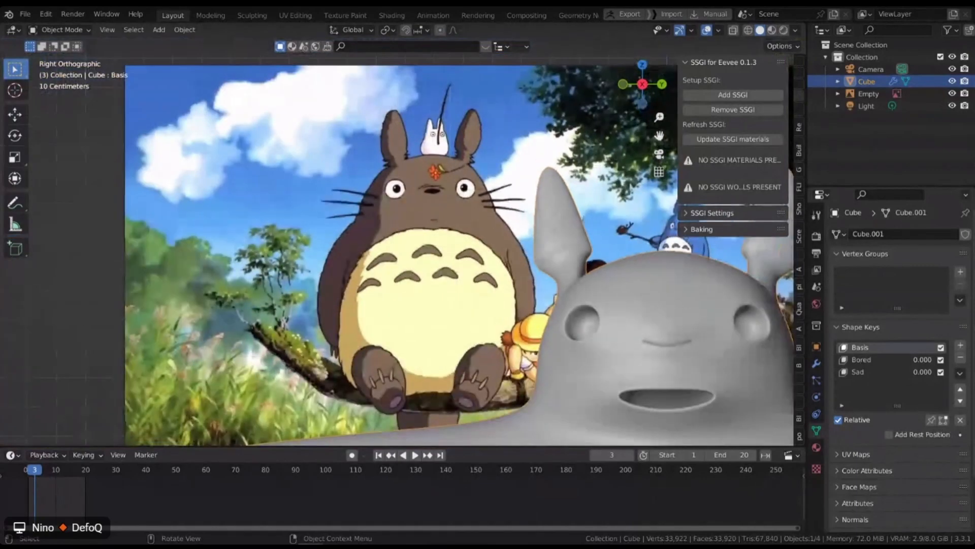
{"action": "middle_click_drag", "start_coordinate": [564, 228], "coordinate": [484, 222], "text": "shift"}
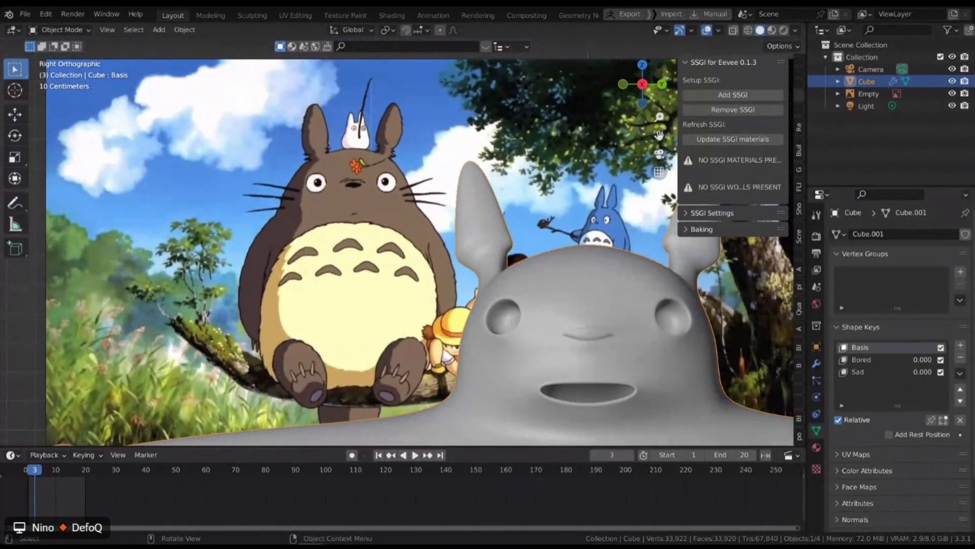
- Turn on the Screencast Keys display and expand its settings
{"action": "left_click", "coordinate": [799, 235]}
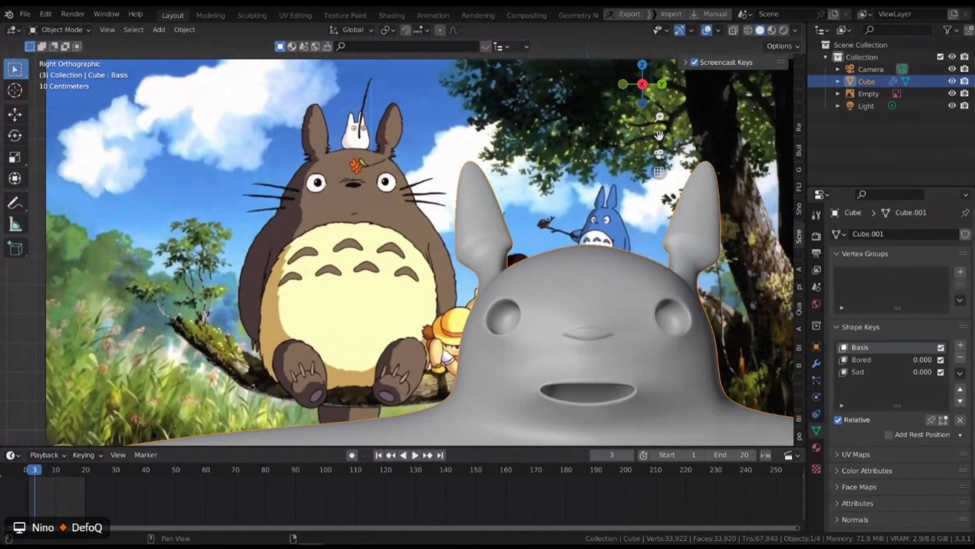
{"action": "left_click", "coordinate": [727, 62]}
{"action": "left_click", "coordinate": [733, 160]}
{"action": "key", "text": "Escape"}
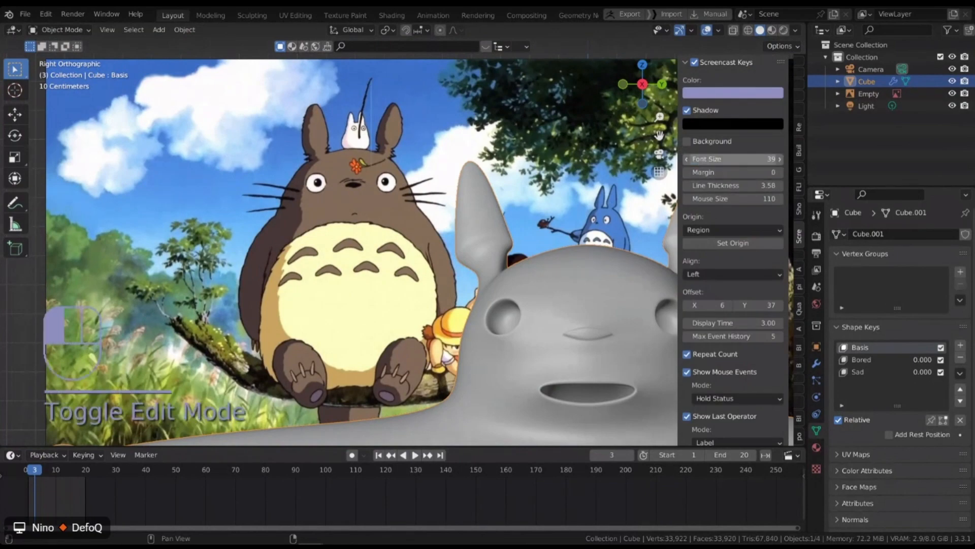
- Add a UV sphere and move it beside the character's outstretched hand
{"action": "scroll", "coordinate": [310, 331], "scroll_direction": "down", "scroll_amount": 3}
{"action": "middle_click_drag", "start_coordinate": [310, 330], "coordinate": [194, 203], "text": "shift"}
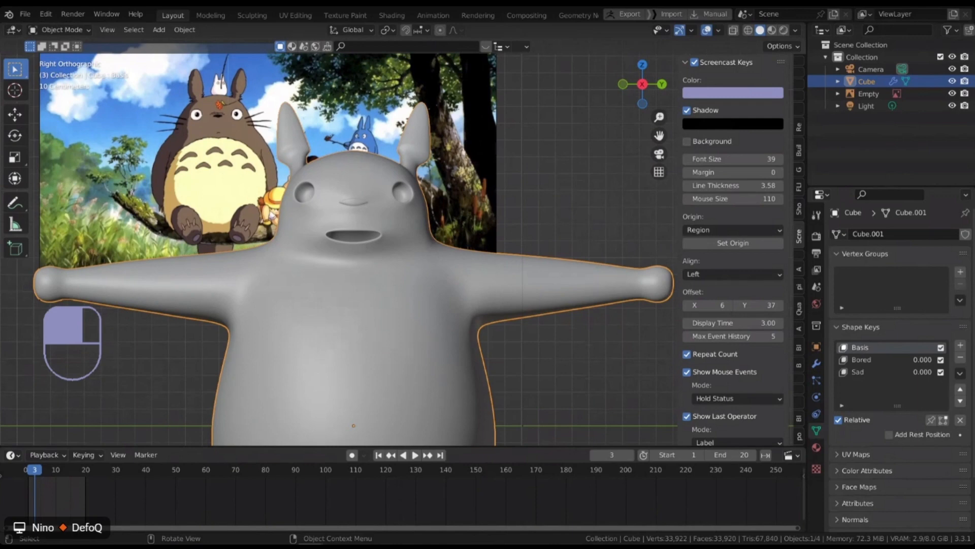
{"action": "middle_click_drag", "start_coordinate": [355, 254], "coordinate": [381, 269]}
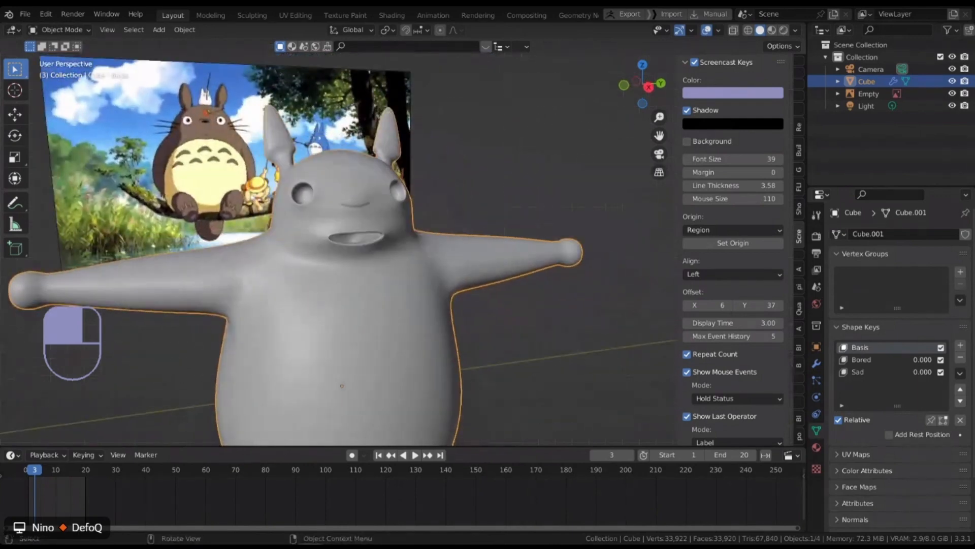
{"action": "key", "text": "shift+a"}
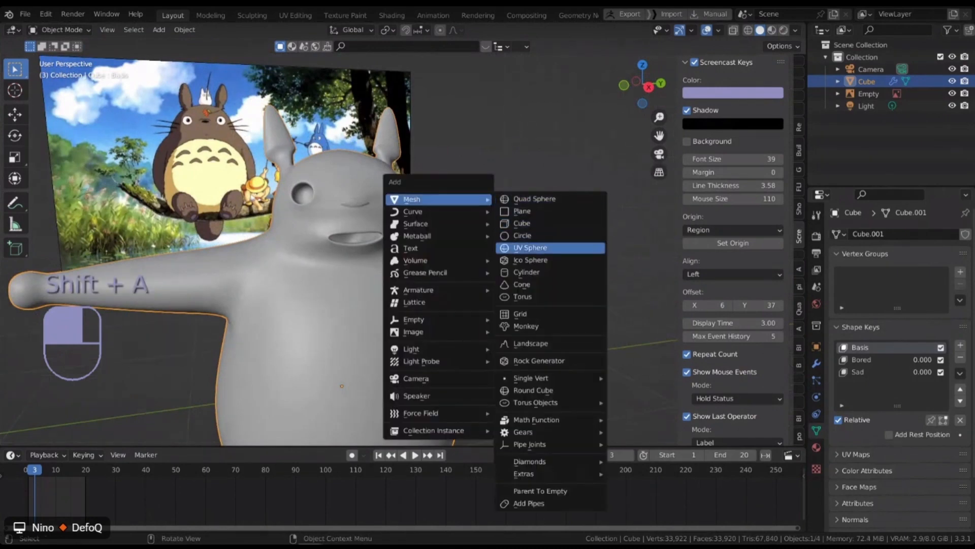
{"action": "left_click", "coordinate": [528, 247]}
{"action": "key", "text": "g"}
{"action": "left_click", "coordinate": [561, 254]}
{"action": "scroll", "coordinate": [564, 256], "scroll_direction": "down", "scroll_amount": 3}
{"action": "middle_click_drag", "start_coordinate": [599, 254], "coordinate": [378, 250], "text": "shift"}
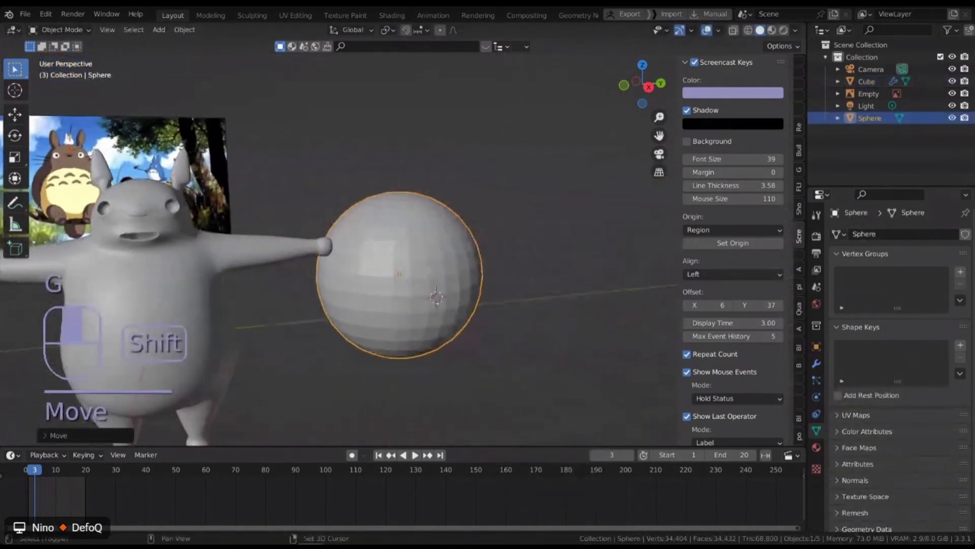
- Rotate the sphere 90° about the global Y axis and set its mesh editing to face selection
{"action": "key", "text": "r"}
{"action": "middle_click", "coordinate": [519, 245]}
{"action": "type", "text": "y90"}
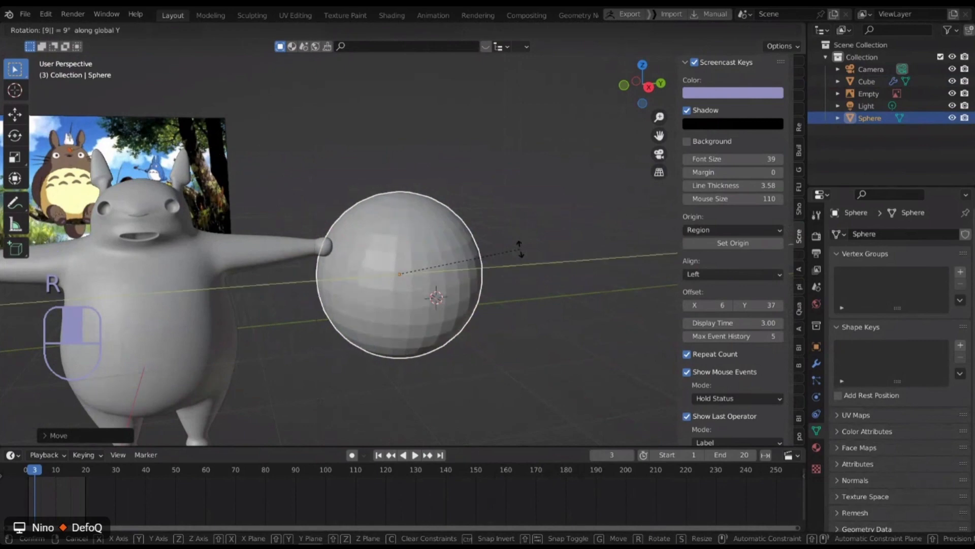
{"action": "left_click", "coordinate": [520, 248]}
{"action": "scroll", "coordinate": [521, 248], "scroll_direction": "up", "scroll_amount": 3}
{"action": "middle_click_drag", "start_coordinate": [520, 248], "coordinate": [483, 238]}
{"action": "middle_click_drag", "start_coordinate": [482, 238], "coordinate": [508, 244], "text": "shift"}
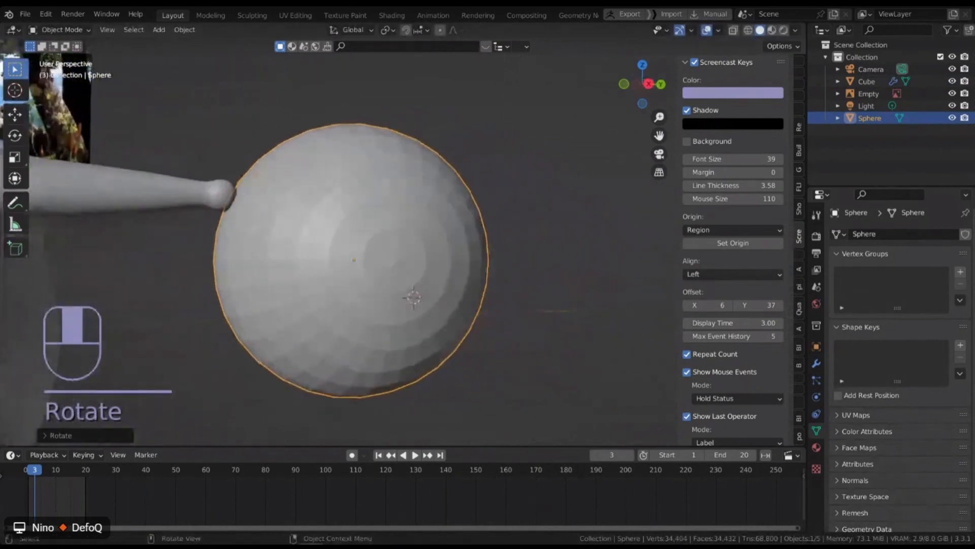
{"action": "key", "text": "Tab"}
{"action": "key", "text": "3"}
{"action": "key", "text": "Tab"}
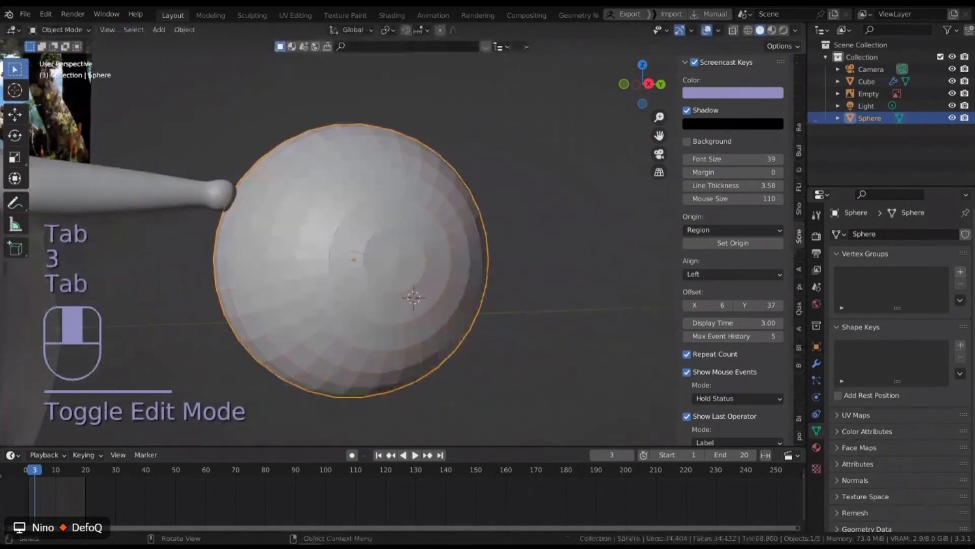
- Create two new materials in separate slots on the sphere
{"action": "left_click", "coordinate": [816, 447]}
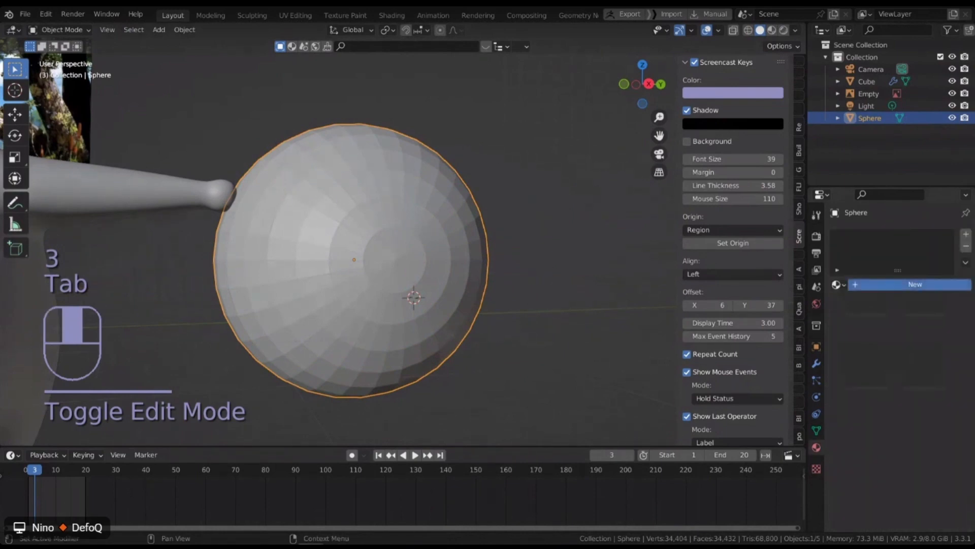
{"action": "left_click", "coordinate": [915, 285]}
{"action": "left_click", "coordinate": [441, 263]}
{"action": "scroll", "coordinate": [441, 263], "scroll_direction": "down", "scroll_amount": 3}
{"action": "scroll", "coordinate": [473, 264], "scroll_direction": "up", "scroll_amount": 3}
{"action": "middle_click_drag", "start_coordinate": [406, 259], "coordinate": [463, 254], "text": "shift"}
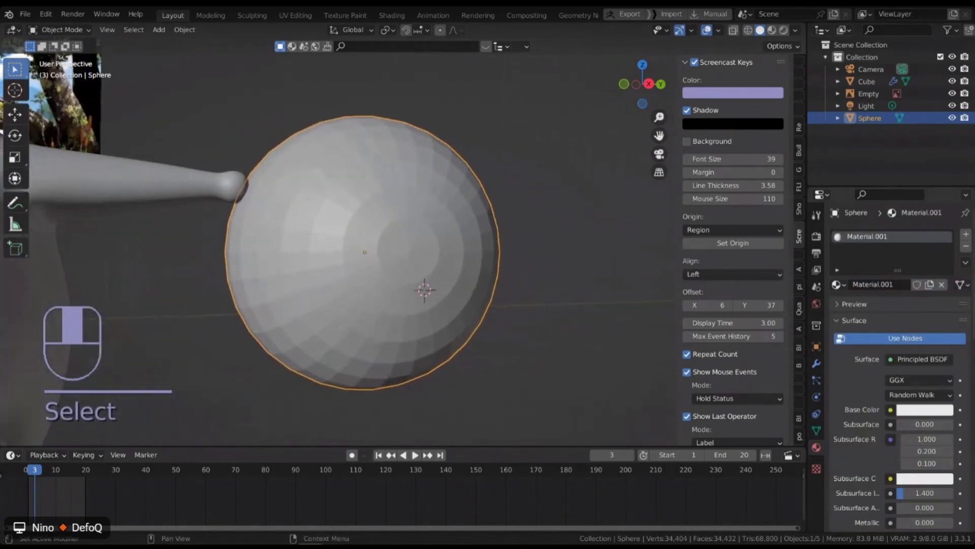
{"action": "left_click", "coordinate": [965, 234]}
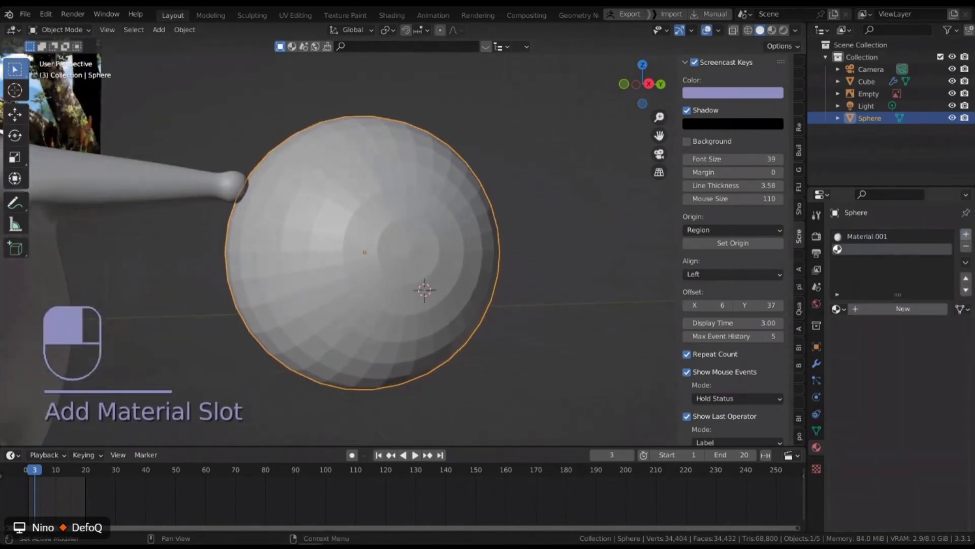
{"action": "left_click", "coordinate": [903, 308]}
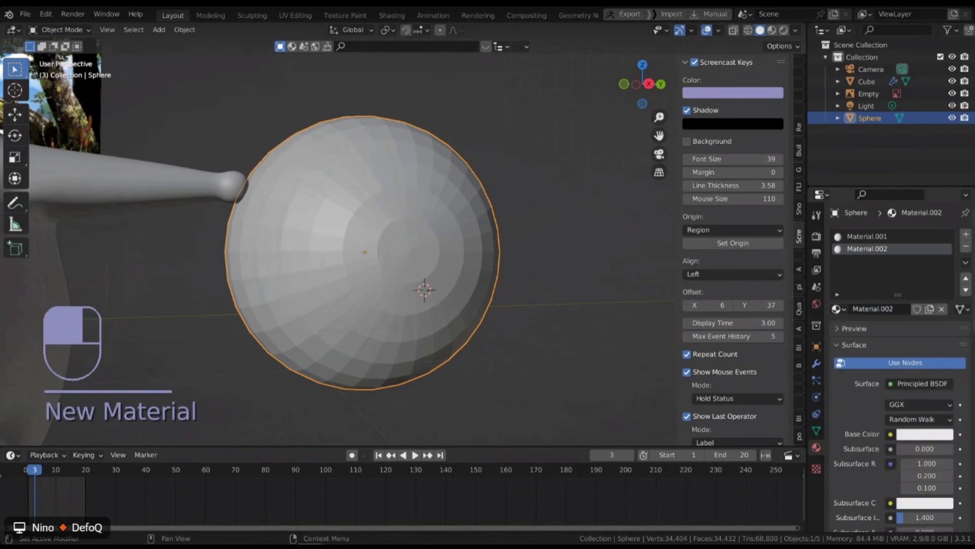
- Rename the sphere's first material as Eyewhite and the second as Iris
{"action": "double_click", "coordinate": [867, 236]}
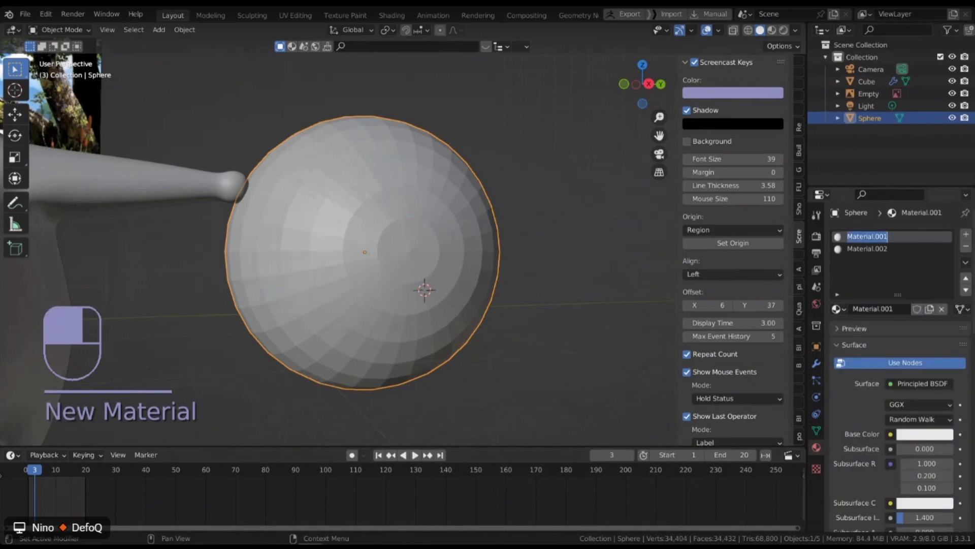
{"action": "type", "text": "Eyewhite"}
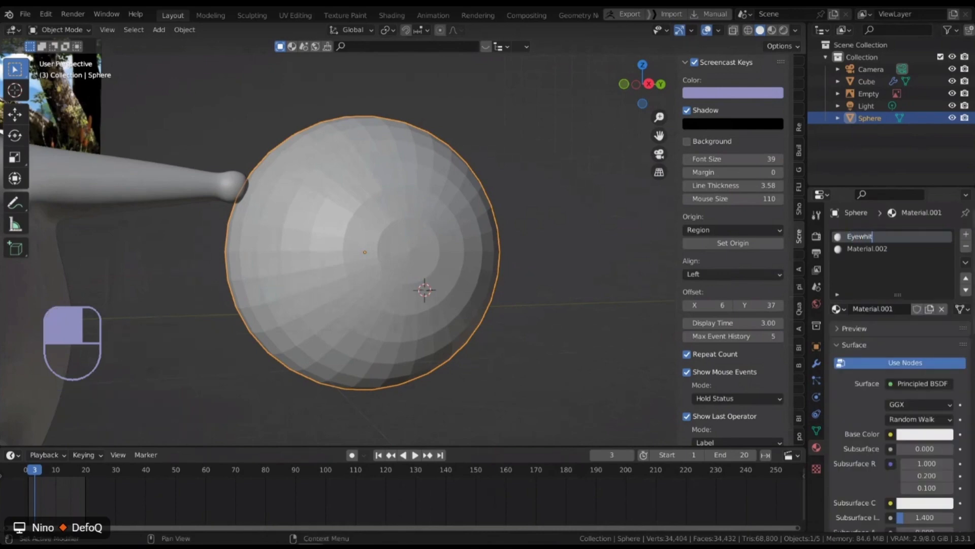
{"action": "key", "text": "Return"}
{"action": "double_click", "coordinate": [867, 249]}
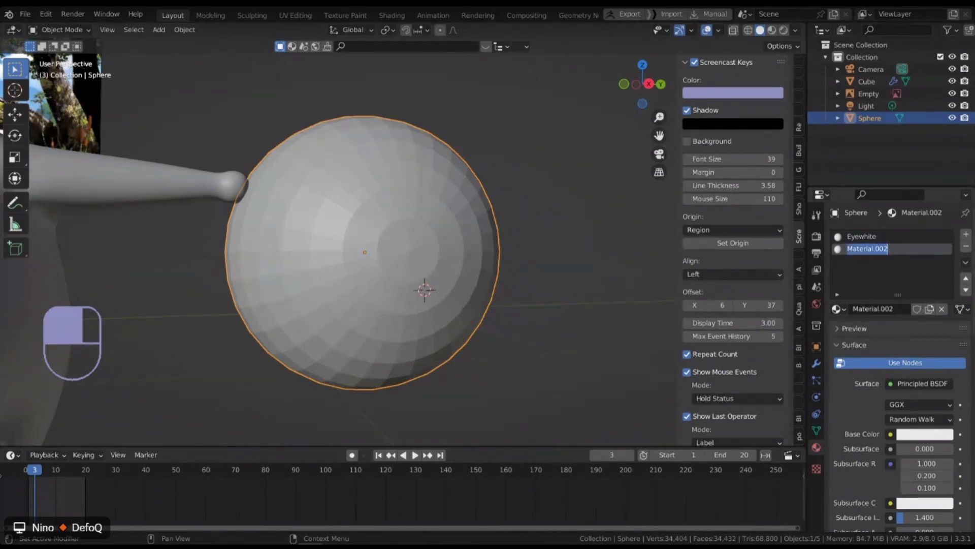
{"action": "type", "text": "Iris"}
{"action": "key", "text": "Return"}
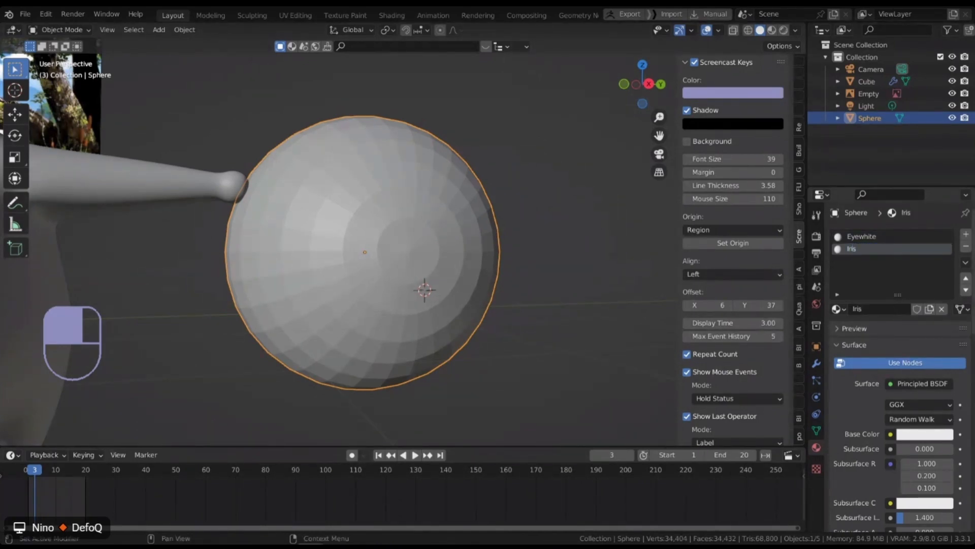
- Add a third material slot with a new material to the sphere and rename the material as Pupil
{"action": "left_click", "coordinate": [966, 234]}
{"action": "left_click", "coordinate": [903, 308]}
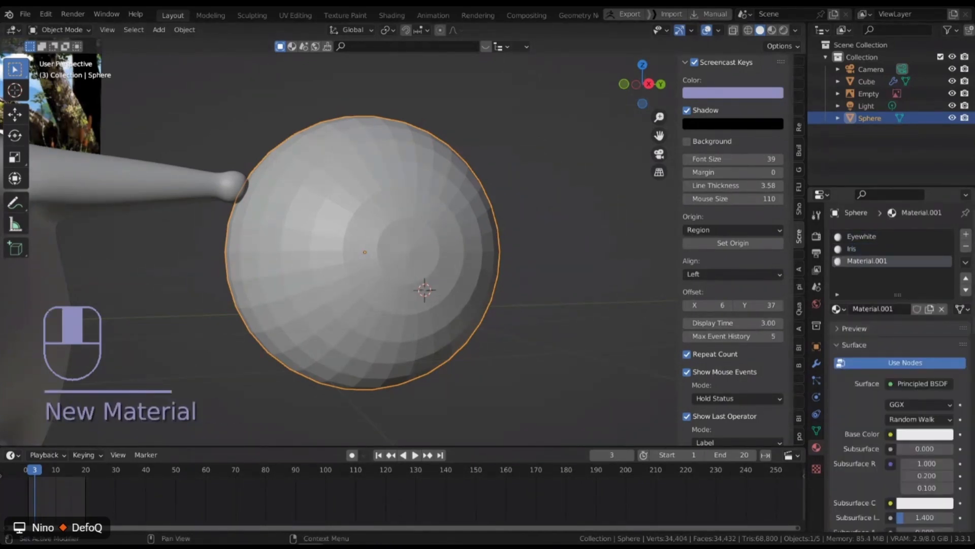
{"action": "double_click", "coordinate": [867, 261]}
{"action": "type", "text": "Fupil"}
{"action": "key", "text": "Return"}
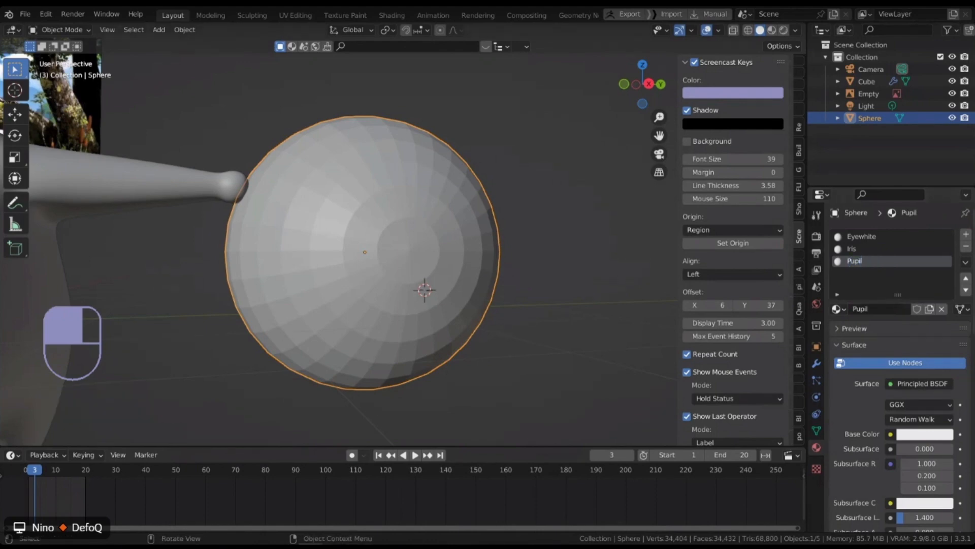
- Switch the viewport to rendered shading and shade the sphere smooth
{"action": "scroll", "coordinate": [363, 251], "scroll_direction": "down", "scroll_amount": 3}
{"action": "scroll", "coordinate": [364, 252], "scroll_direction": "up", "scroll_amount": 2}
{"action": "middle_click_drag", "start_coordinate": [374, 251], "coordinate": [440, 270], "text": "shift"}
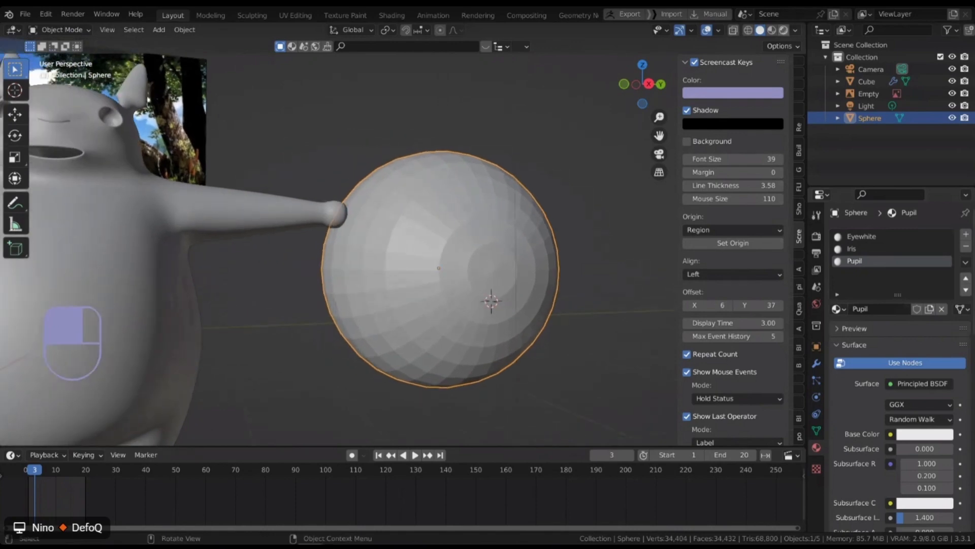
{"action": "left_click", "coordinate": [784, 31]}
{"action": "right_click", "coordinate": [452, 222]}
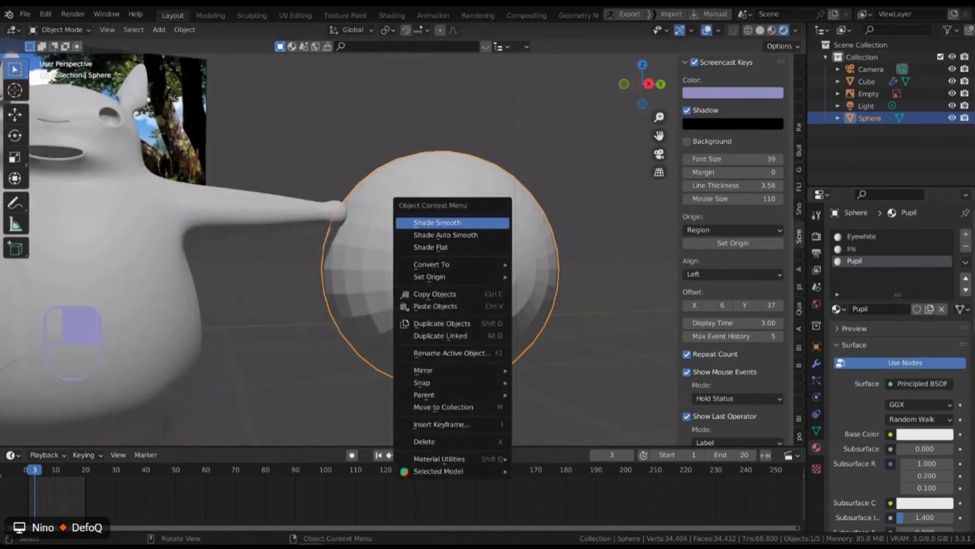
{"action": "left_click", "coordinate": [447, 222]}
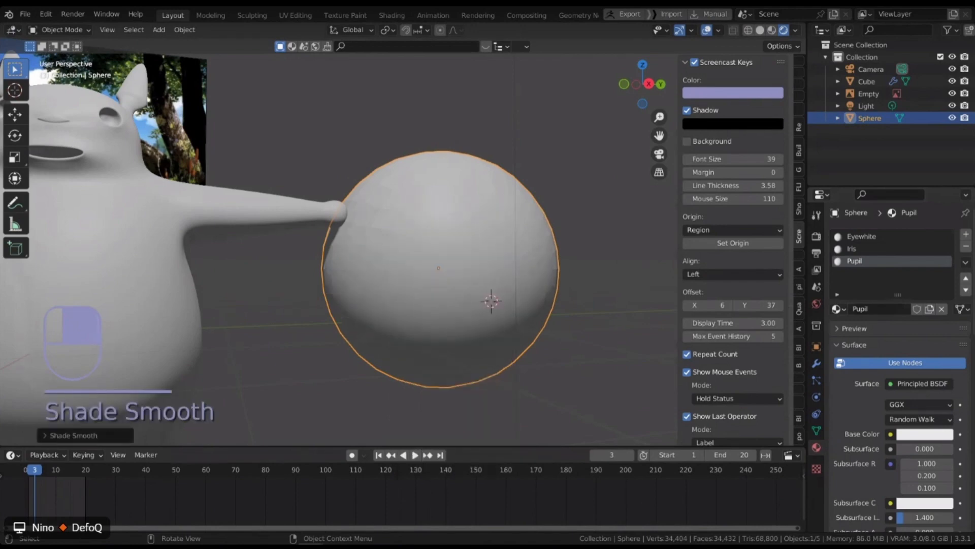
- Move the sphere along the Y axis until it is clear of the character's hand
{"action": "key", "text": "g"}
{"action": "key", "text": "y"}
{"action": "left_click", "coordinate": [474, 223]}
{"action": "middle_click_drag", "start_coordinate": [473, 222], "coordinate": [452, 220], "text": "shift"}
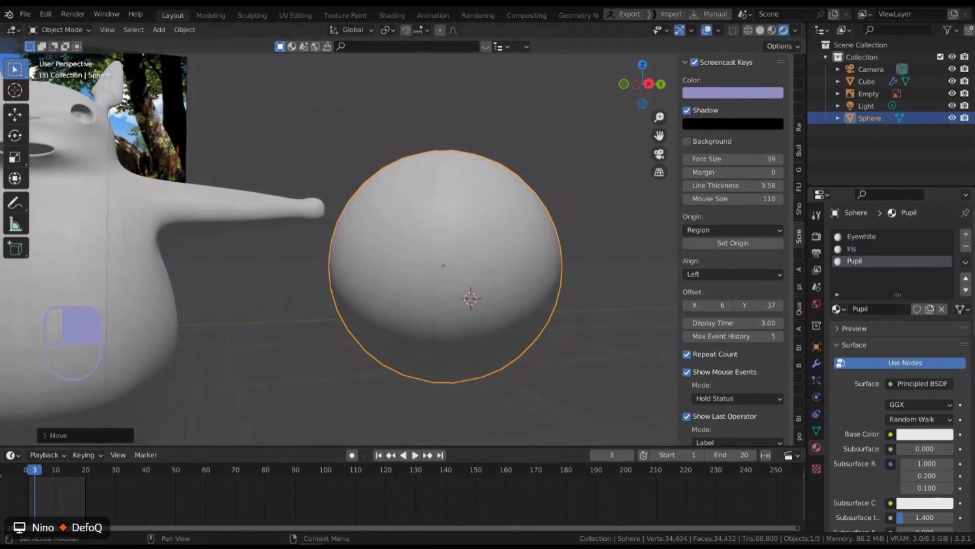
- Set the roughness of the Eyewhite material to 0
{"action": "left_click", "coordinate": [862, 236]}
{"action": "scroll", "coordinate": [904, 356], "scroll_direction": "down", "scroll_amount": 5}
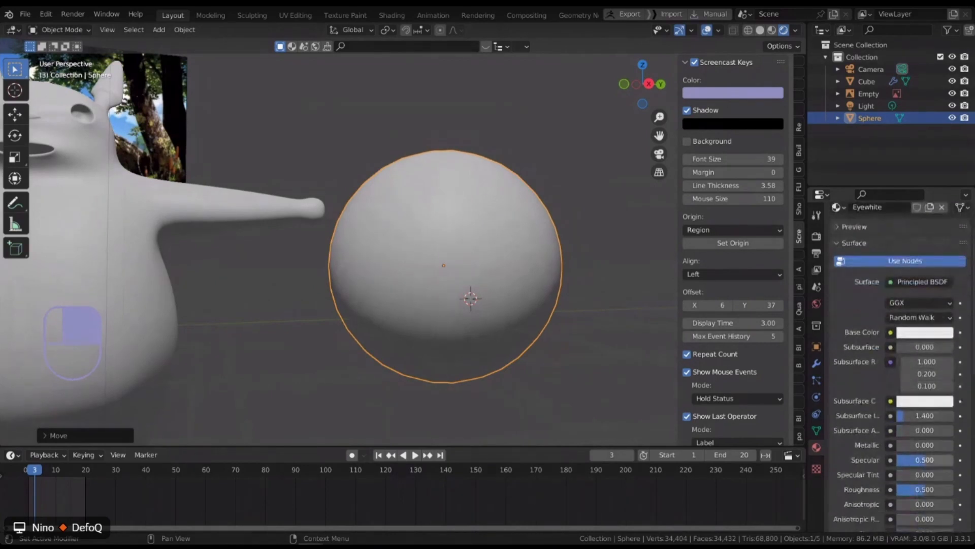
{"action": "left_click_drag", "start_coordinate": [925, 489], "coordinate": [896, 489]}
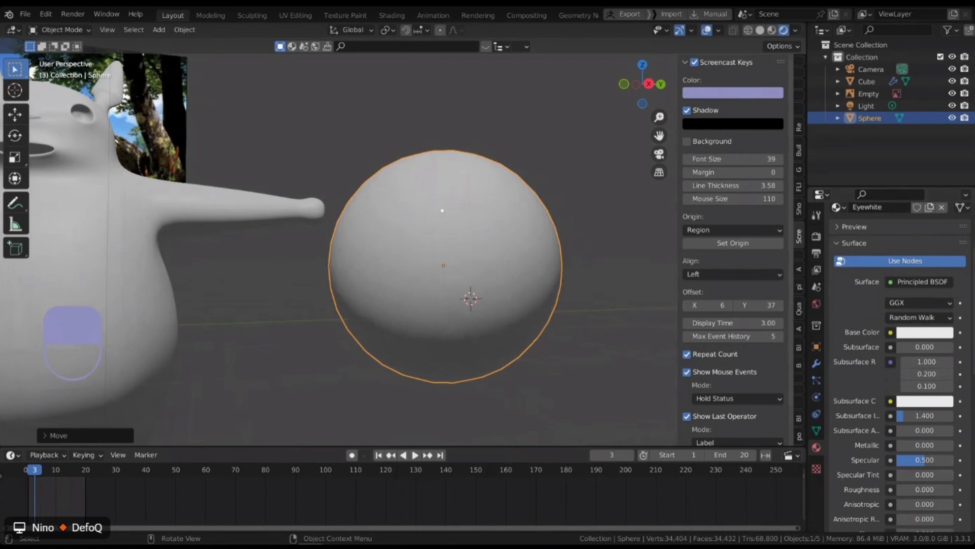
{"action": "scroll", "coordinate": [442, 269], "scroll_direction": "up", "scroll_amount": 2}
- Assign the Iris material to the second and third face loops around the sphere's front pole
{"action": "key", "text": "Tab"}
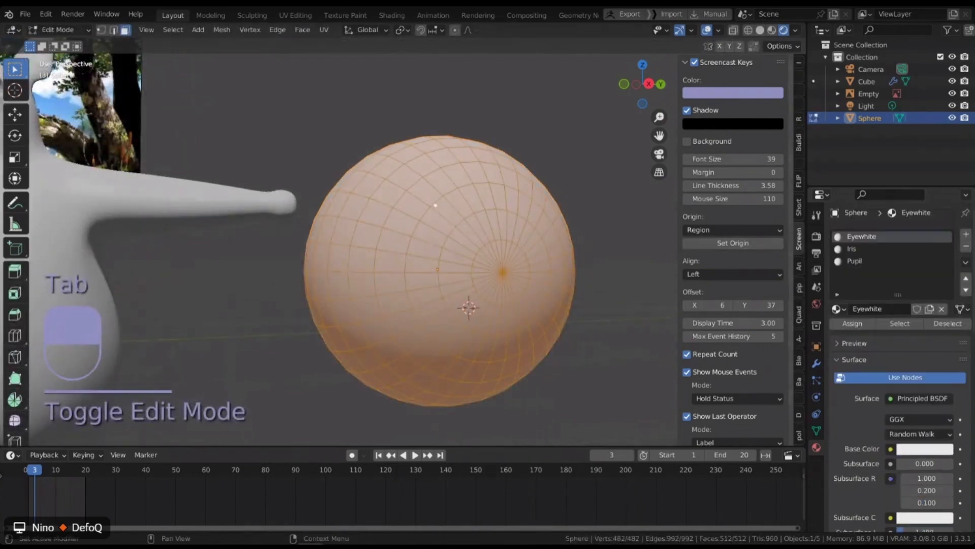
{"action": "left_click", "coordinate": [864, 248]}
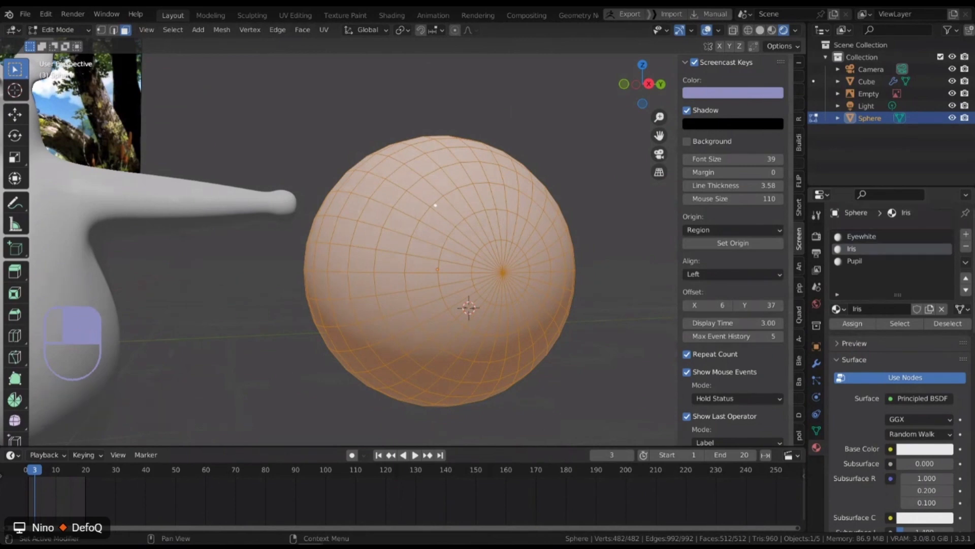
{"action": "key", "text": "3"}
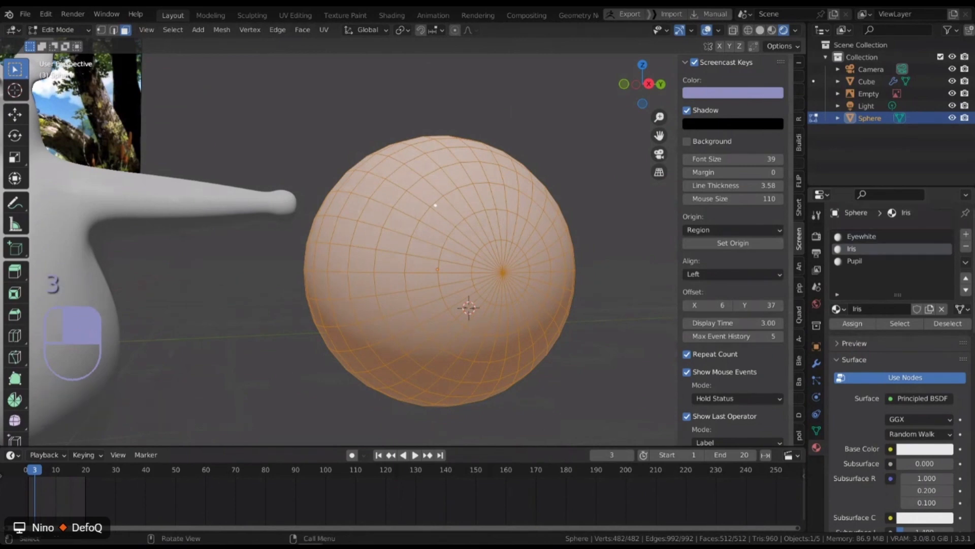
{"action": "left_click", "coordinate": [435, 205], "text": "alt"}
{"action": "scroll", "coordinate": [460, 204], "scroll_direction": "up", "scroll_amount": 3}
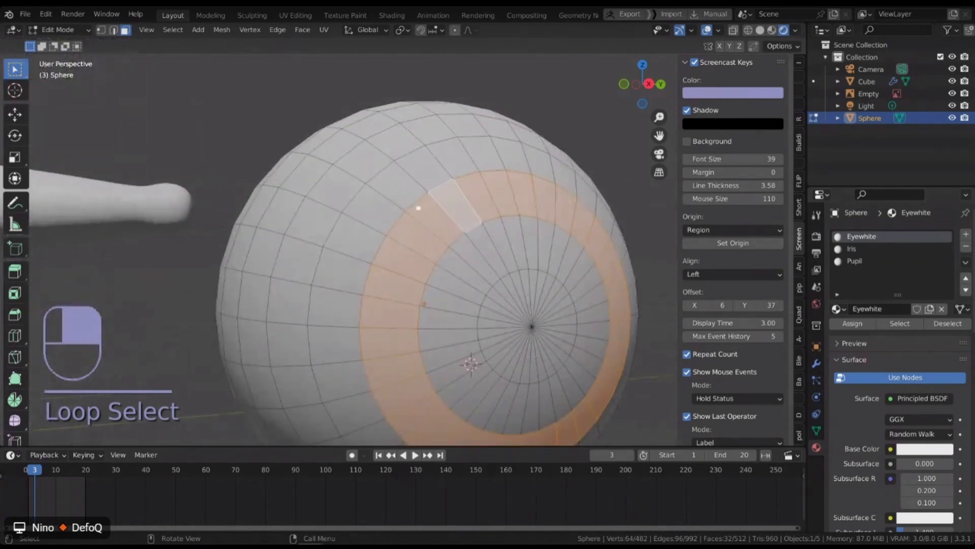
{"action": "double_click", "coordinate": [468, 199]}
{"action": "scroll", "coordinate": [464, 199], "scroll_direction": "down", "scroll_amount": 2}
{"action": "middle_click_drag", "start_coordinate": [463, 199], "coordinate": [396, 168], "text": "shift"}
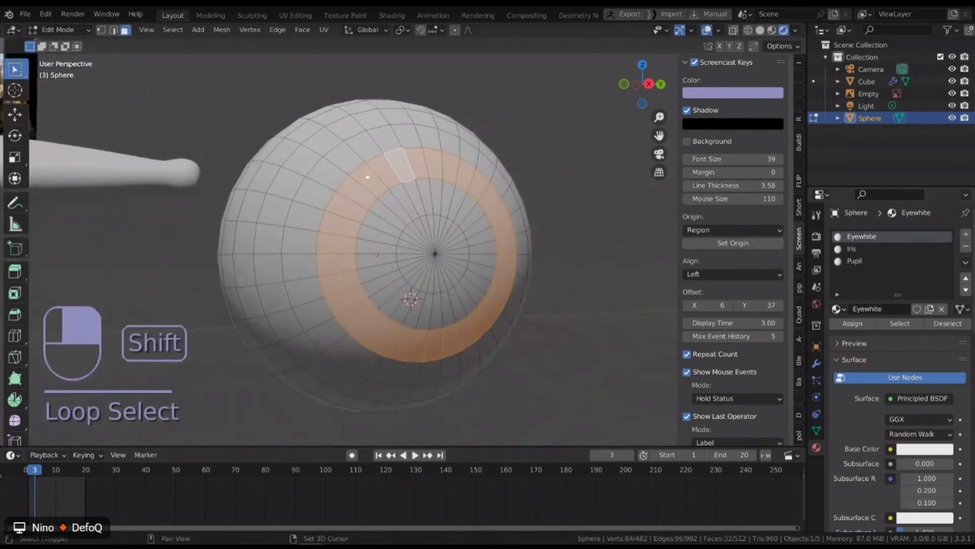
{"action": "double_click", "coordinate": [425, 197], "text": "shift"}
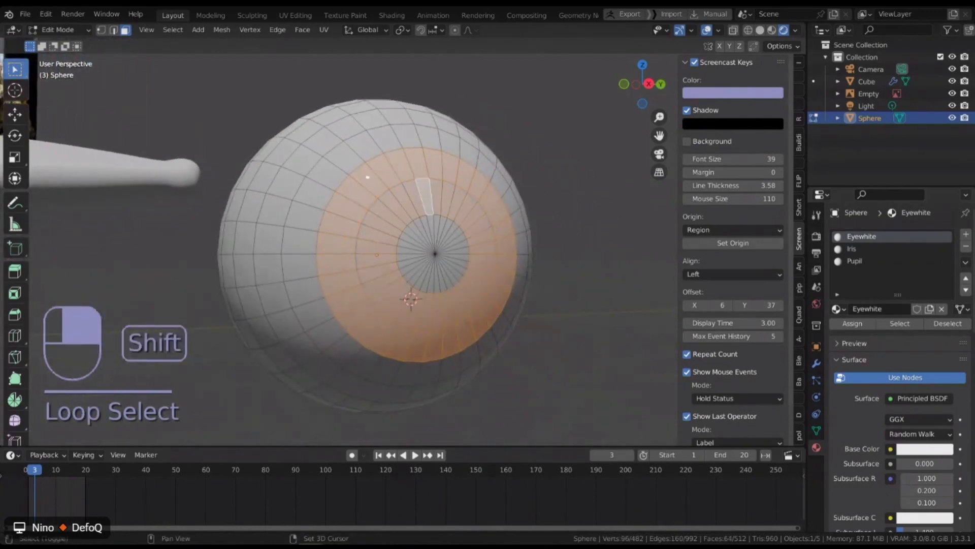
{"action": "left_click", "coordinate": [858, 248]}
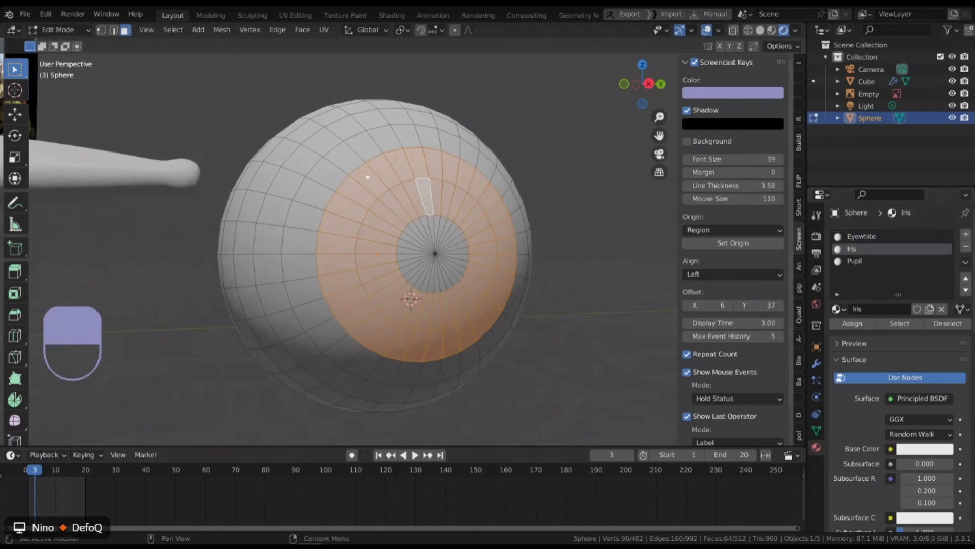
{"action": "left_click", "coordinate": [852, 323]}
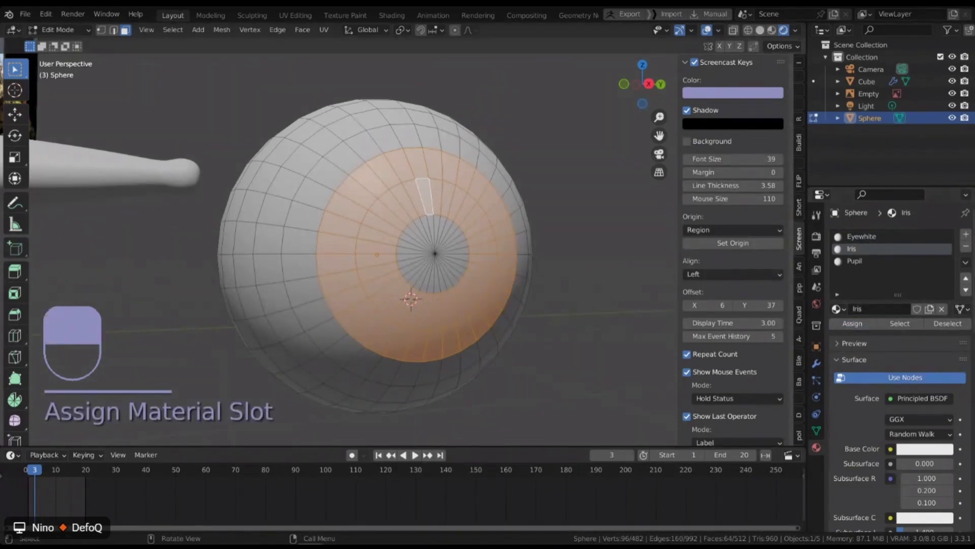
- Assign the Pupil material to the innermost circle of faces at the sphere's front pole and return to object mode
{"action": "scroll", "coordinate": [434, 254], "scroll_direction": "up", "scroll_amount": 1}
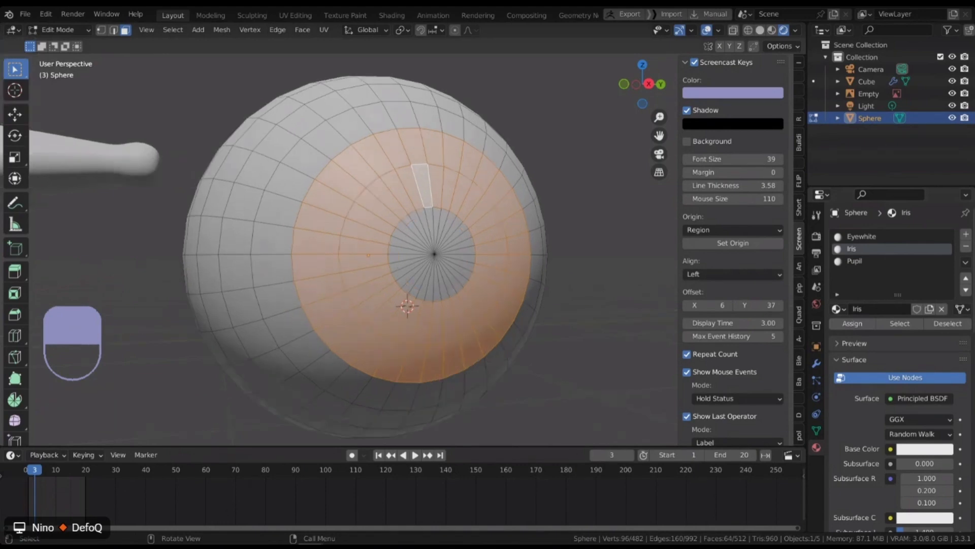
{"action": "key", "text": "b"}
{"action": "left_click_drag", "start_coordinate": [408, 277], "coordinate": [459, 231]}
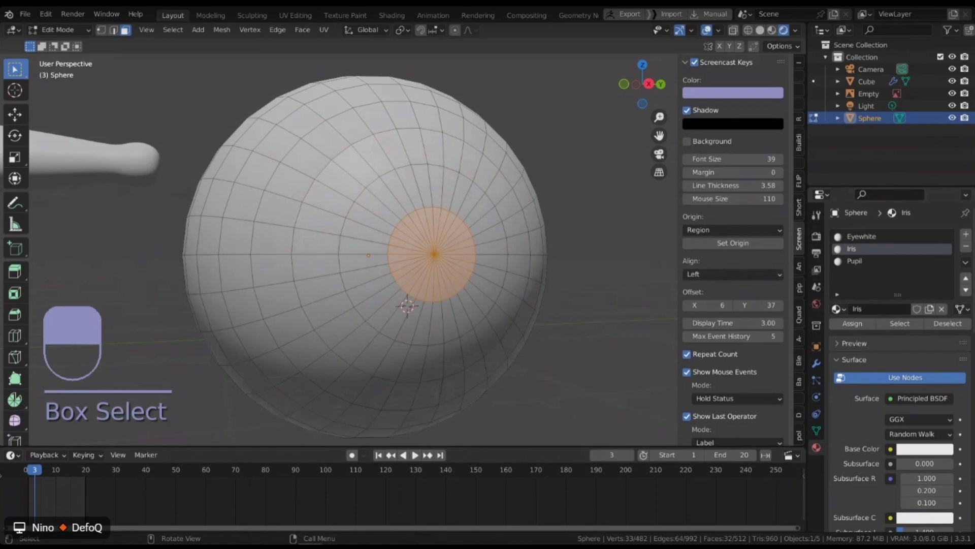
{"action": "left_click", "coordinate": [854, 261]}
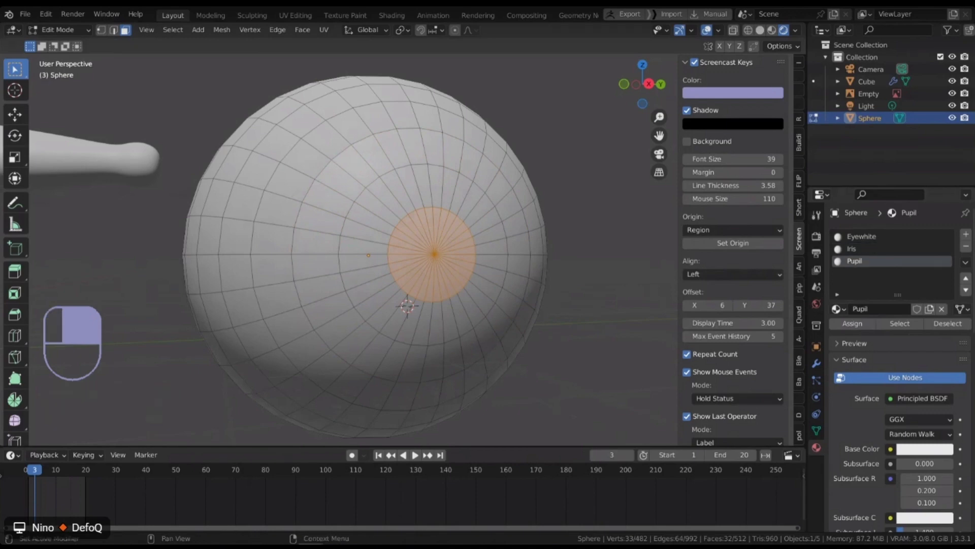
{"action": "left_click", "coordinate": [852, 323]}
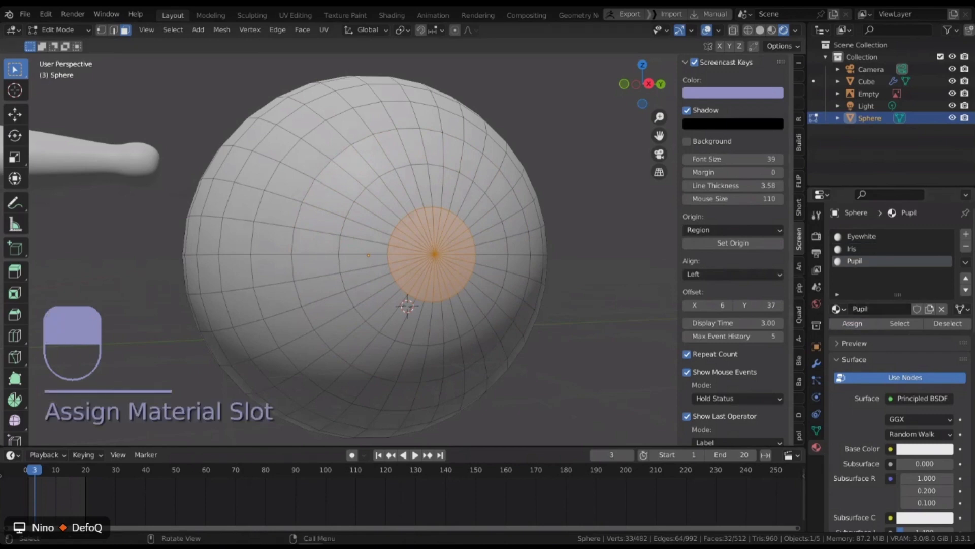
{"action": "key", "text": "Tab"}
- Set the base color of the Iris material to orange and that of the Pupil material to black
{"action": "left_click", "coordinate": [852, 249]}
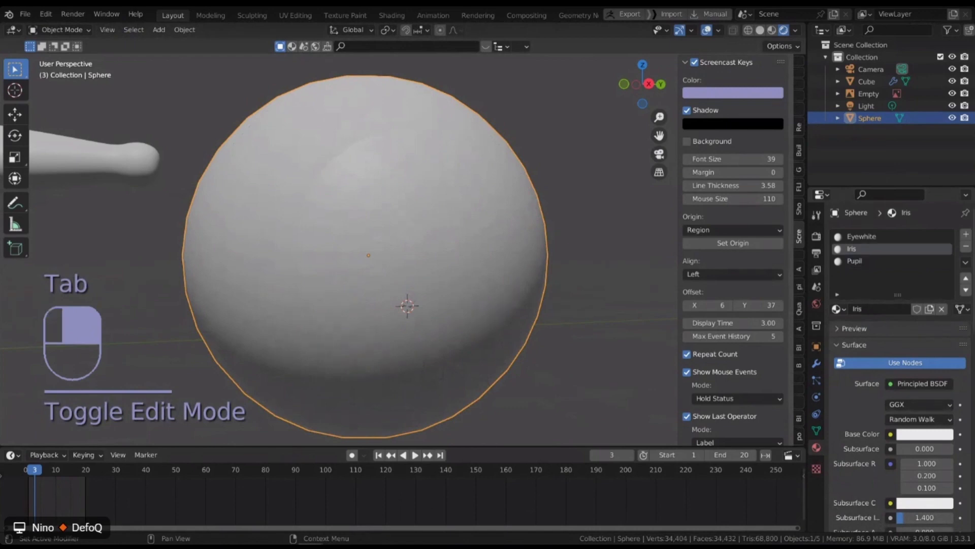
{"action": "left_click", "coordinate": [925, 434]}
{"action": "left_click", "coordinate": [869, 338]}
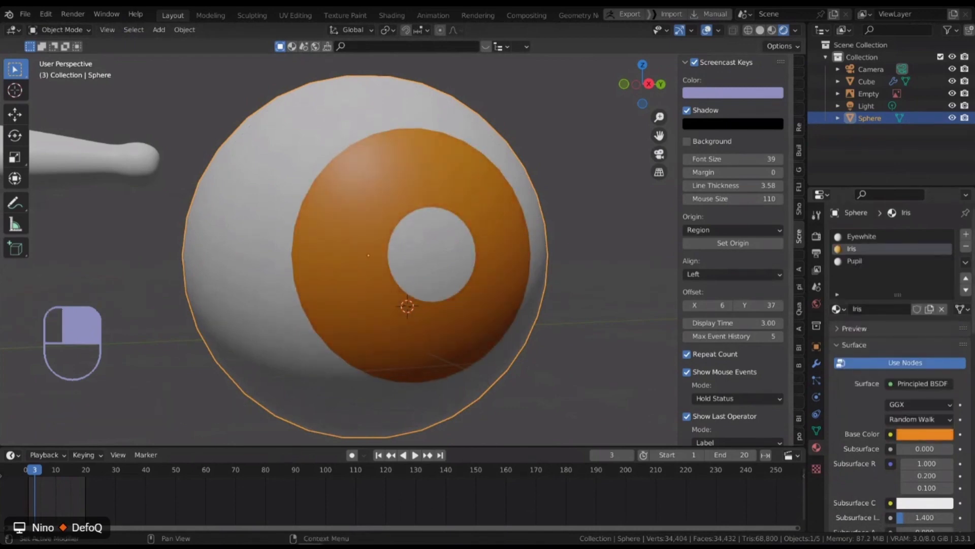
{"action": "left_click", "coordinate": [869, 261]}
{"action": "left_click", "coordinate": [925, 434]}
{"action": "left_click_drag", "start_coordinate": [941, 280], "coordinate": [941, 351]}
{"action": "scroll", "coordinate": [462, 184], "scroll_direction": "down", "scroll_amount": 2}
- Scale the eyeball down in the right orthographic view and place it beside the character's outstretched hand
{"action": "scroll", "coordinate": [457, 176], "scroll_direction": "down", "scroll_amount": 8}
{"action": "middle_click_drag", "start_coordinate": [473, 178], "coordinate": [465, 147]}
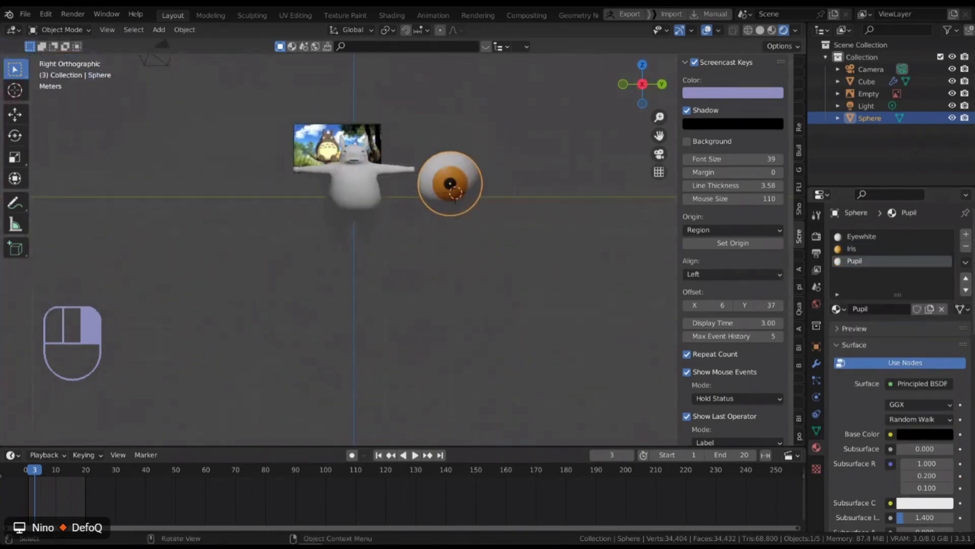
{"action": "scroll", "coordinate": [465, 142], "scroll_direction": "down", "scroll_amount": 1}
{"action": "scroll", "coordinate": [471, 183], "scroll_direction": "up", "scroll_amount": 2}
{"action": "key", "text": "s"}
{"action": "left_click", "coordinate": [486, 168]}
{"action": "key", "text": "g"}
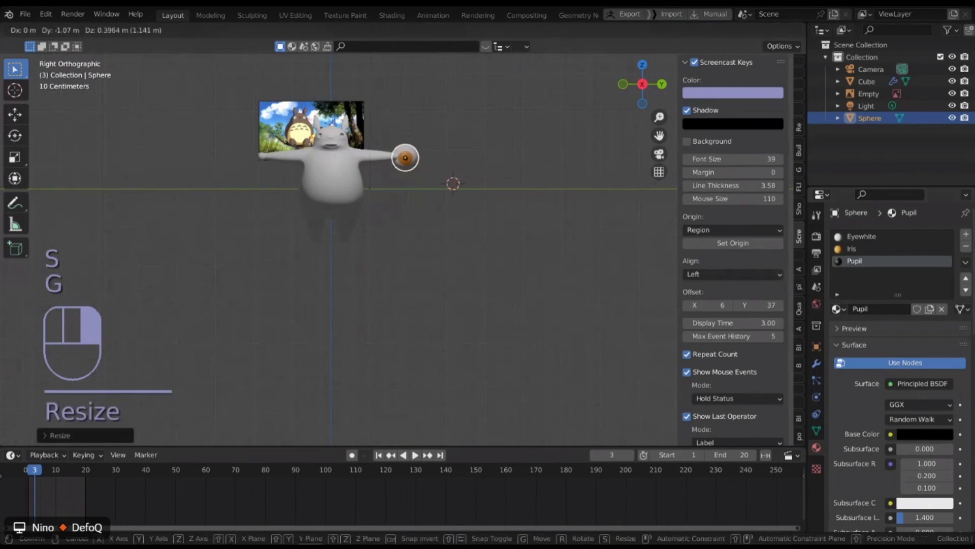
{"action": "left_click", "coordinate": [444, 153]}
{"action": "key", "text": "g"}
{"action": "left_click", "coordinate": [422, 124]}
{"action": "scroll", "coordinate": [420, 123], "scroll_direction": "up", "scroll_amount": 4}
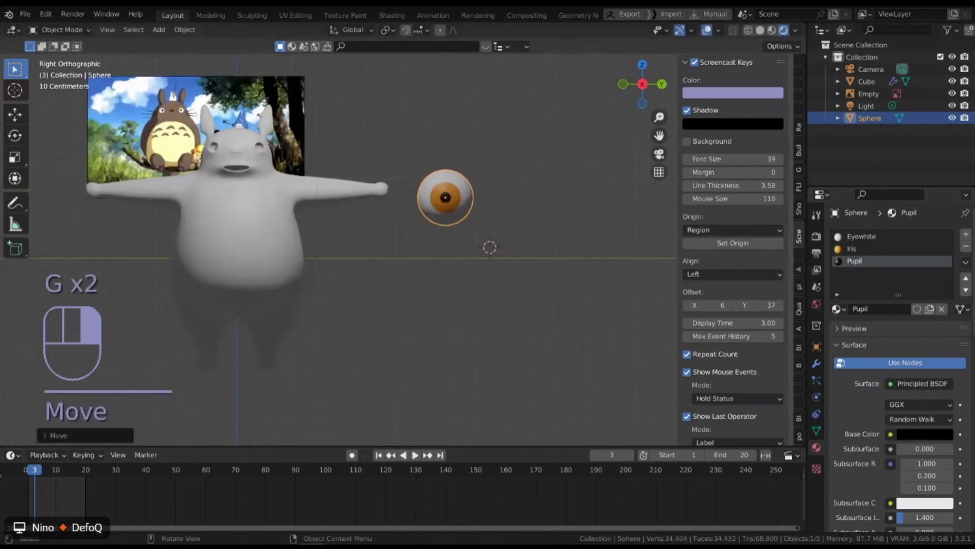
{"action": "middle_click_drag", "start_coordinate": [422, 124], "coordinate": [479, 125], "text": "shift"}
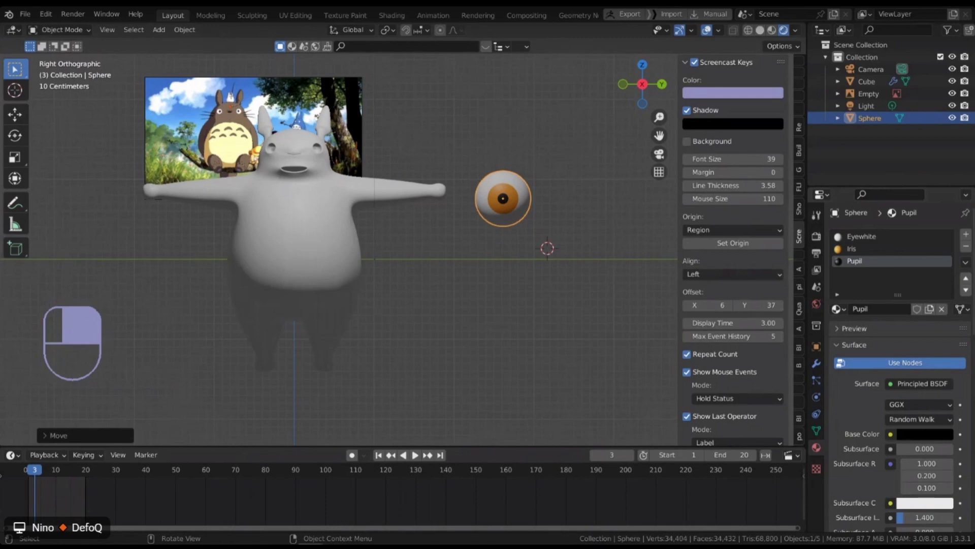
{"action": "key", "text": "Tab"}
{"action": "key", "text": "Tab"}
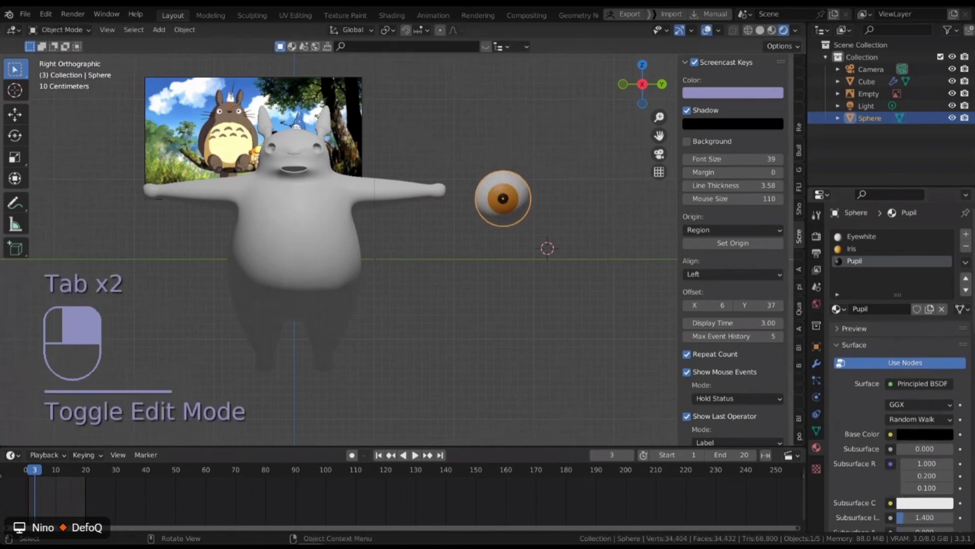
{"action": "middle_click_drag", "start_coordinate": [525, 230], "coordinate": [561, 230], "text": "shift"}
{"action": "key", "text": "r"}
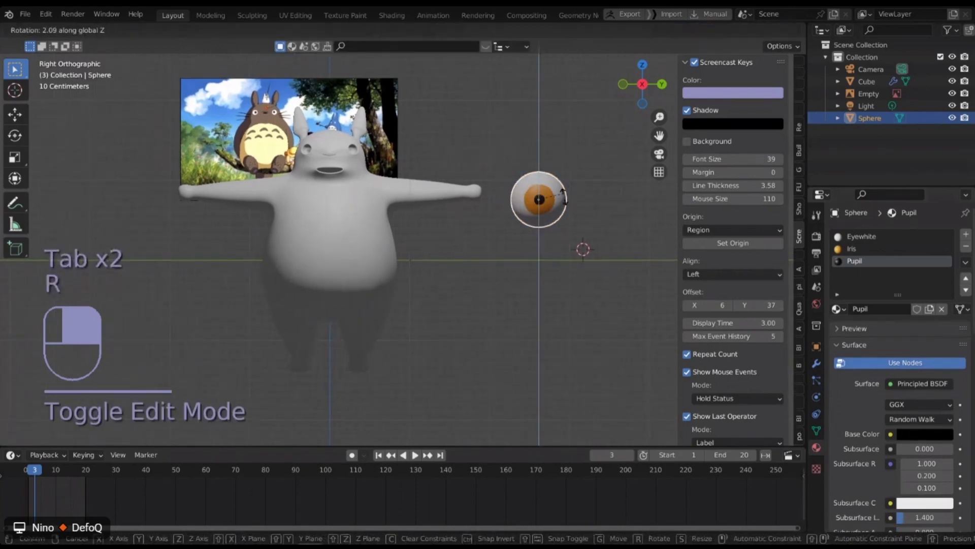
{"action": "left_click", "coordinate": [561, 229]}
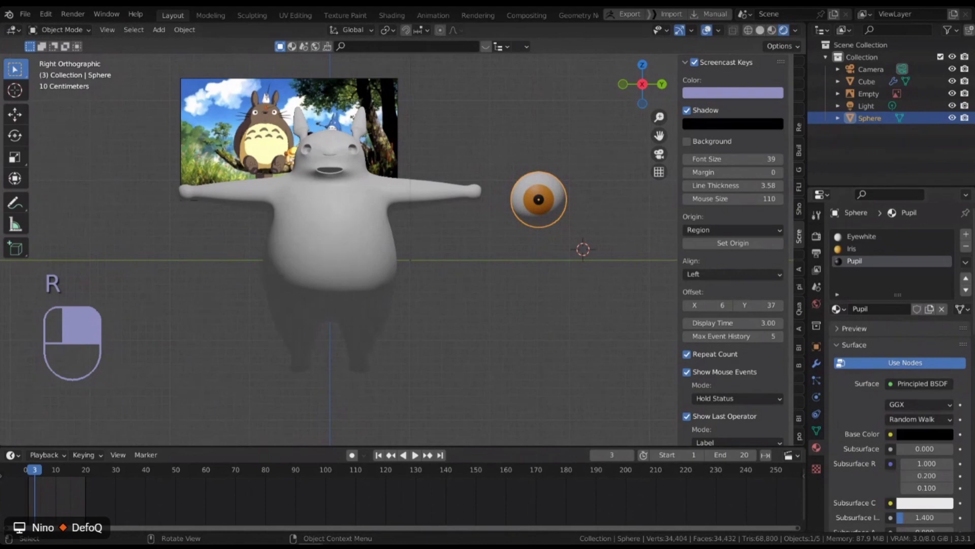
- Display the scene's render settings
{"action": "left_click", "coordinate": [817, 236]}
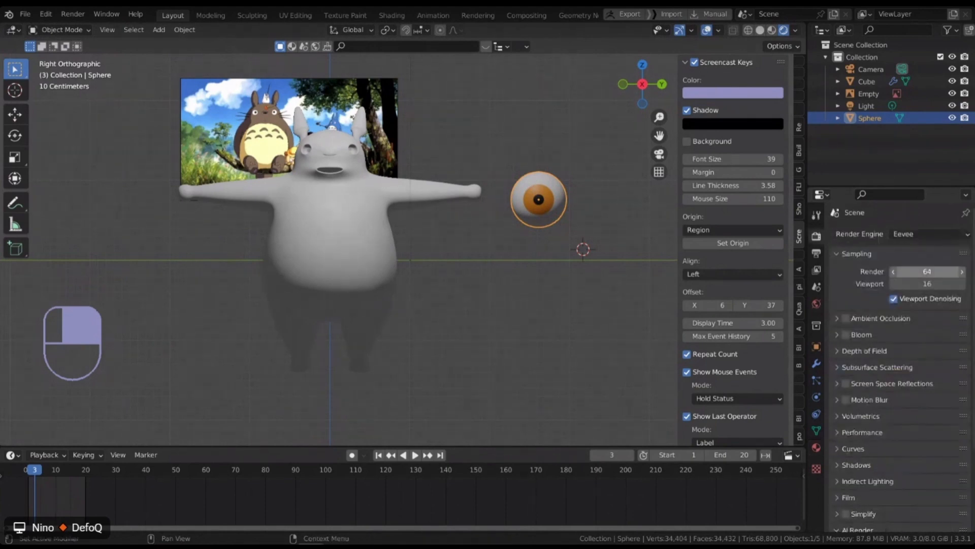
{"action": "scroll", "coordinate": [546, 221], "scroll_direction": "up", "scroll_amount": 4}
{"action": "scroll", "coordinate": [561, 185], "scroll_direction": "down", "scroll_amount": 5}
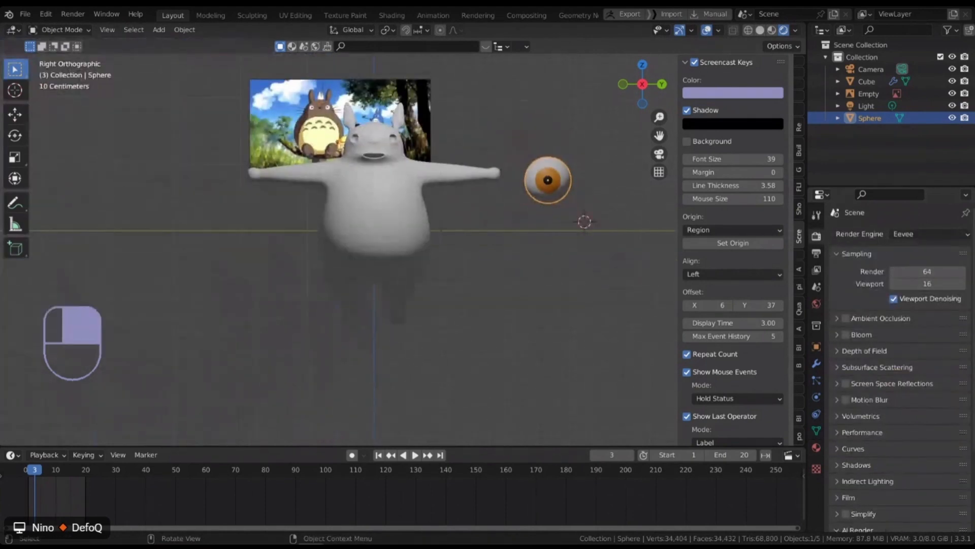
{"action": "scroll", "coordinate": [393, 130], "scroll_direction": "up", "scroll_amount": 1}
{"action": "scroll", "coordinate": [387, 123], "scroll_direction": "up", "scroll_amount": 1}
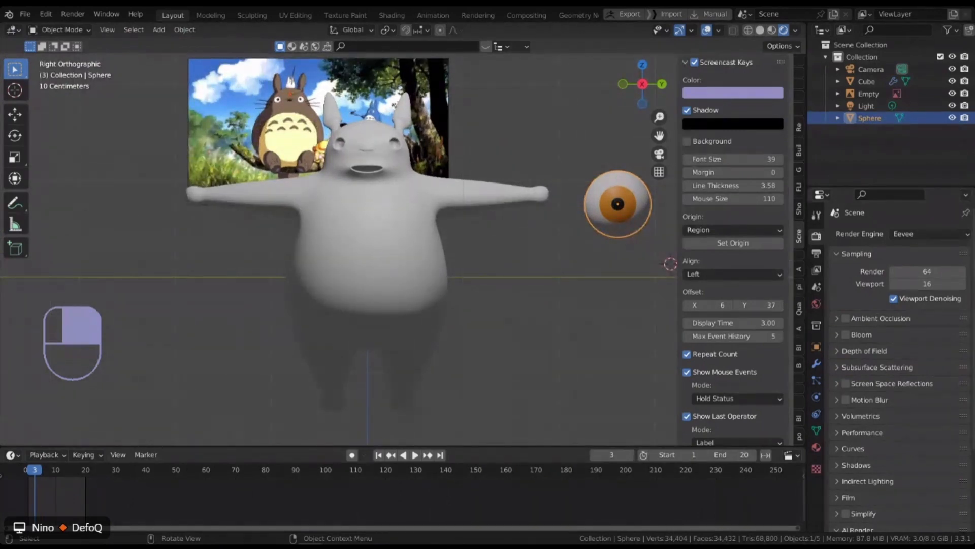
- Delete the eyeball sphere and switch the viewport back to solid shading
{"action": "key", "text": "Delete"}
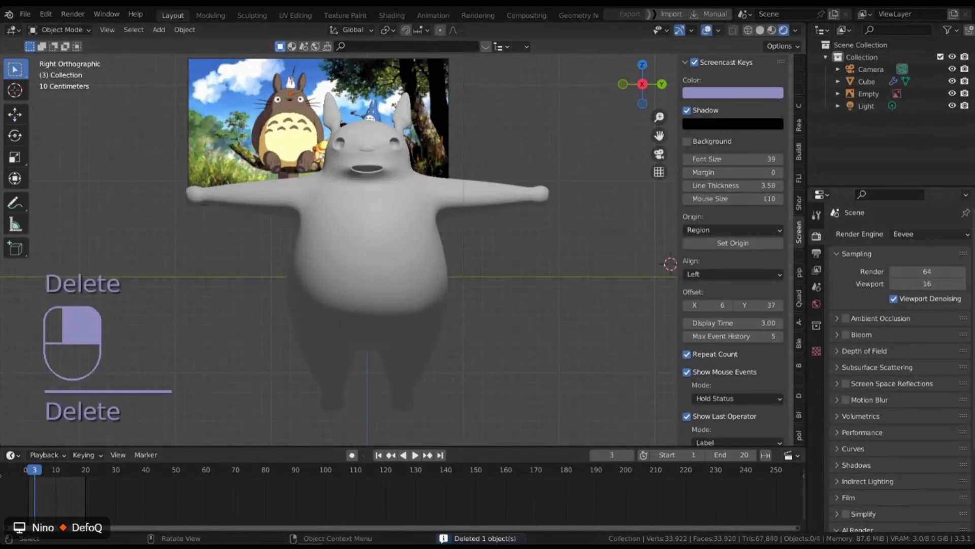
{"action": "left_click", "coordinate": [760, 31]}
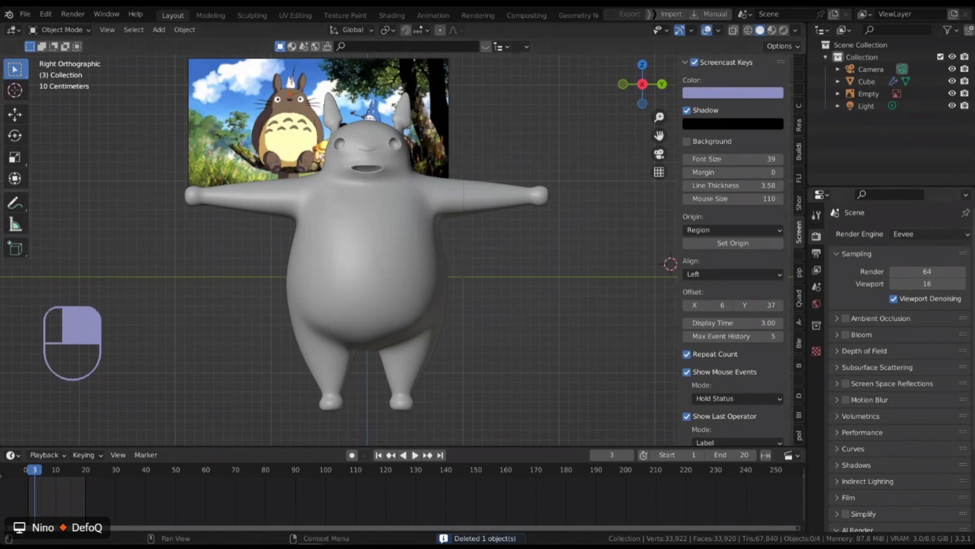
- Set the render engine to Cycles with GPU Compute as the device
{"action": "left_click", "coordinate": [914, 234]}
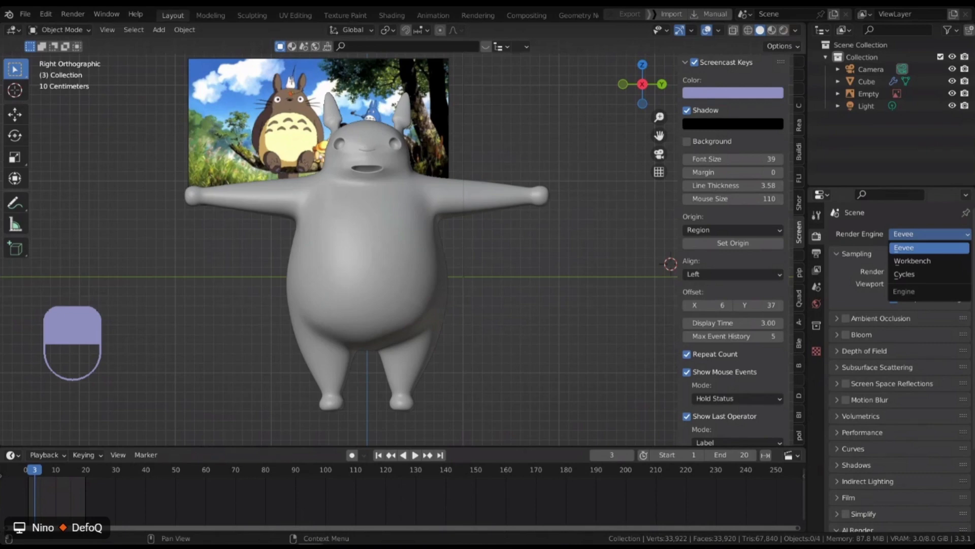
{"action": "left_click", "coordinate": [928, 248]}
{"action": "left_click", "coordinate": [928, 234]}
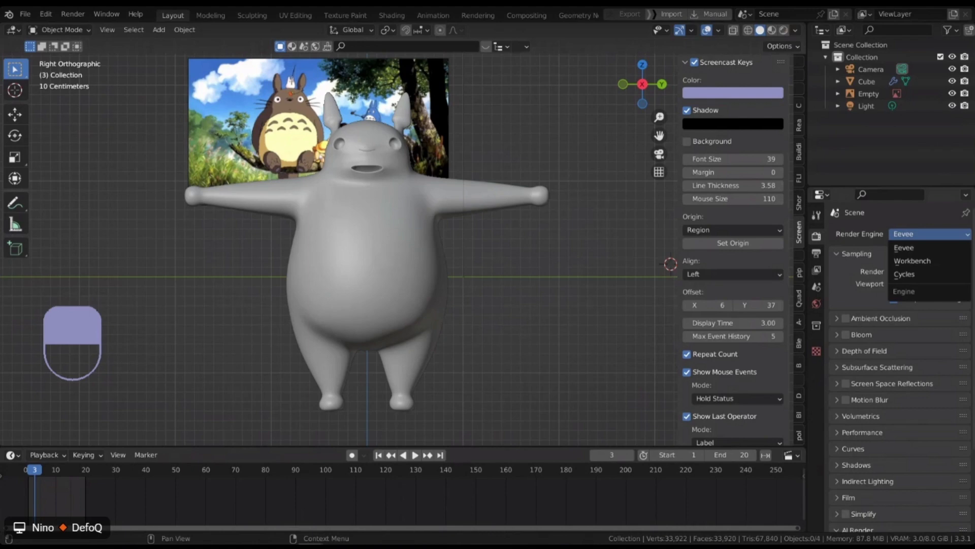
{"action": "left_click", "coordinate": [907, 274]}
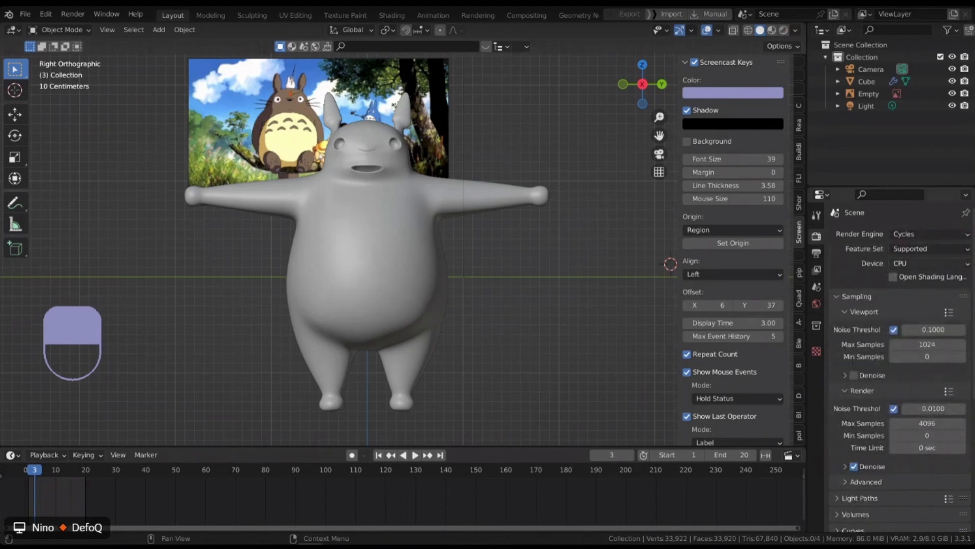
{"action": "left_click", "coordinate": [928, 263]}
{"action": "left_click", "coordinate": [916, 290]}
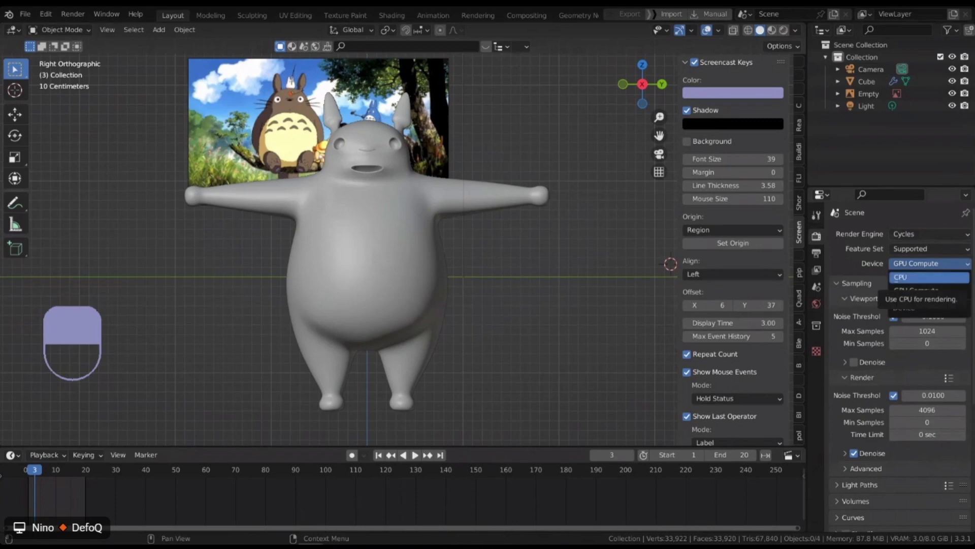
{"action": "left_click", "coordinate": [916, 290]}
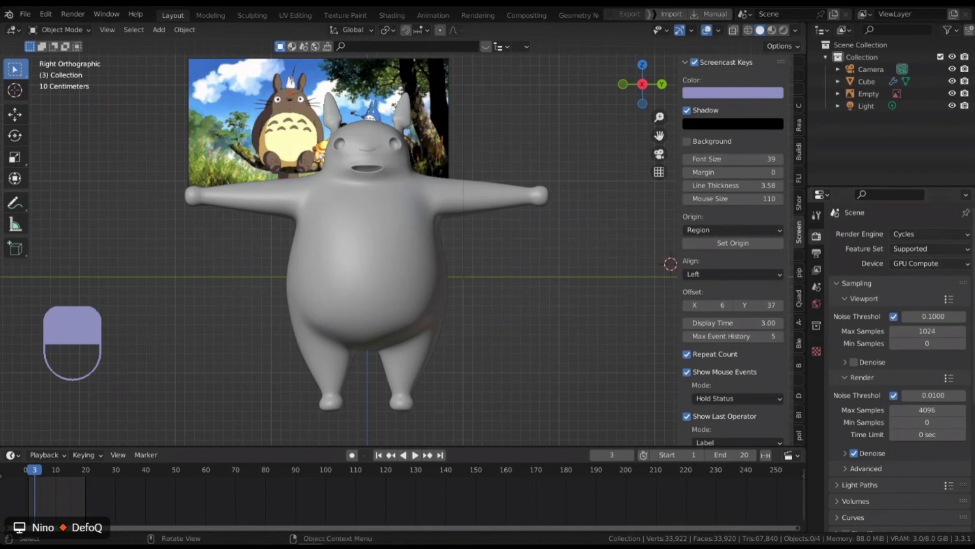
- Preview the character in rendered viewport shading, inspect its face and body up close, and return to solid shading
{"action": "middle_click_drag", "start_coordinate": [355, 253], "coordinate": [312, 261], "text": "shift"}
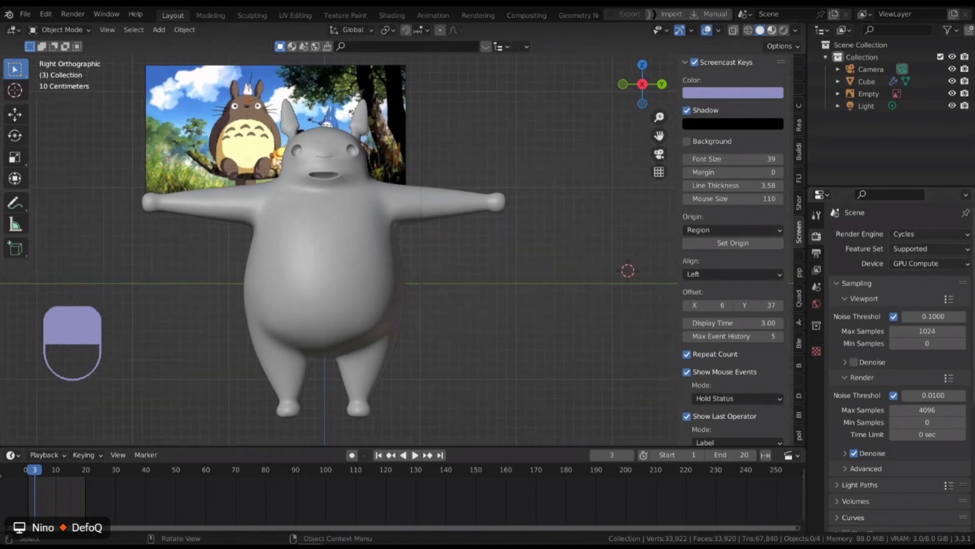
{"action": "left_click", "coordinate": [784, 30]}
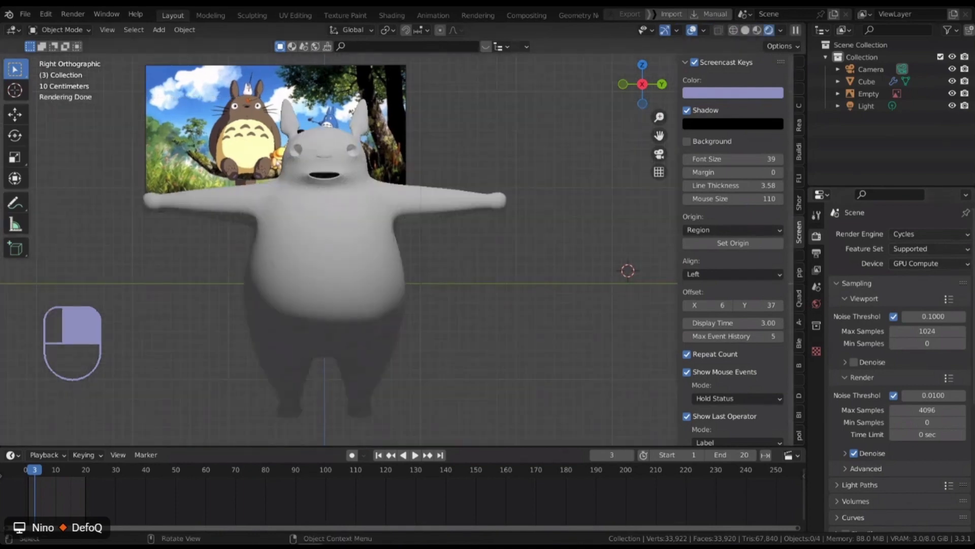
{"action": "scroll", "coordinate": [321, 168], "scroll_direction": "up", "scroll_amount": 6}
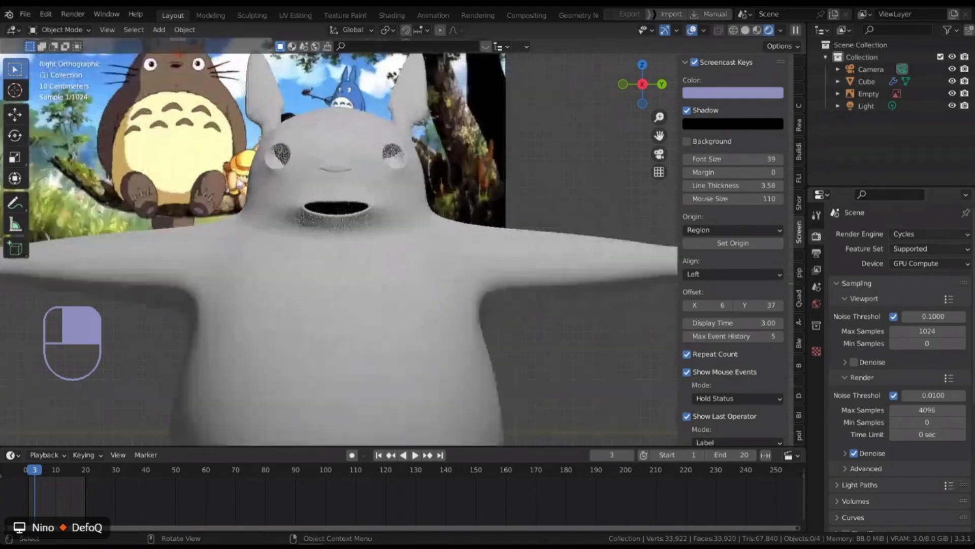
{"action": "scroll", "coordinate": [325, 137], "scroll_direction": "down", "scroll_amount": 8}
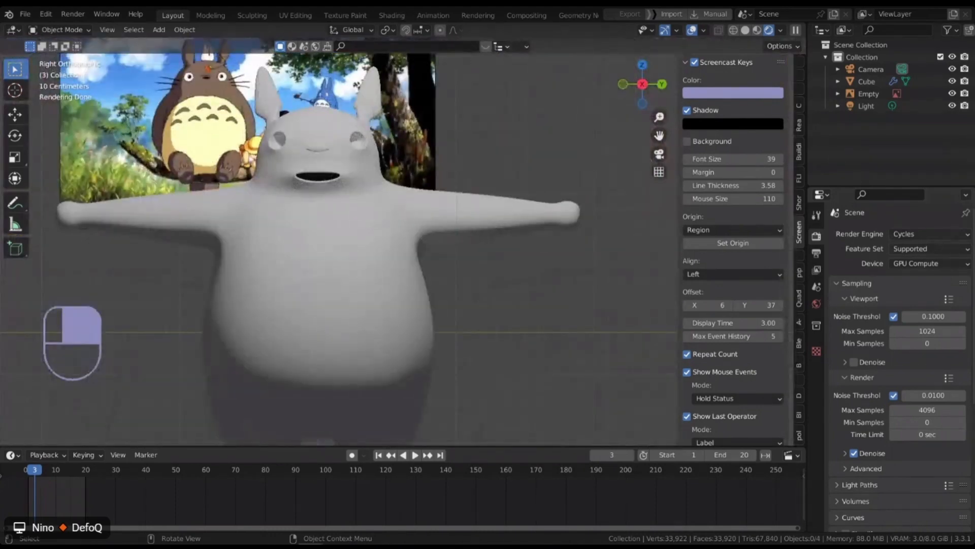
{"action": "middle_click_drag", "start_coordinate": [330, 122], "coordinate": [365, 137], "text": "shift"}
{"action": "scroll", "coordinate": [365, 137], "scroll_direction": "up", "scroll_amount": 1}
{"action": "scroll", "coordinate": [345, 142], "scroll_direction": "up", "scroll_amount": 1}
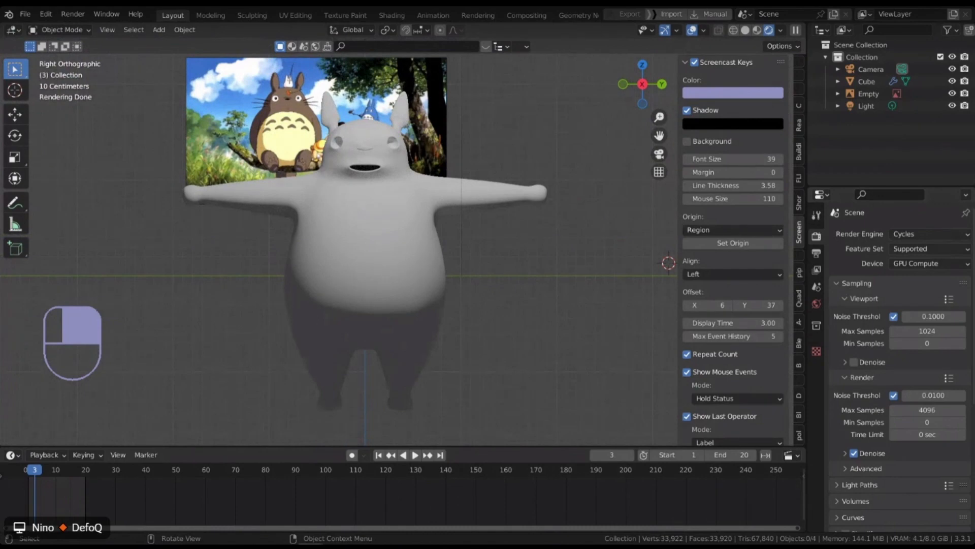
{"action": "middle_click_drag", "start_coordinate": [366, 203], "coordinate": [337, 196], "text": "shift"}
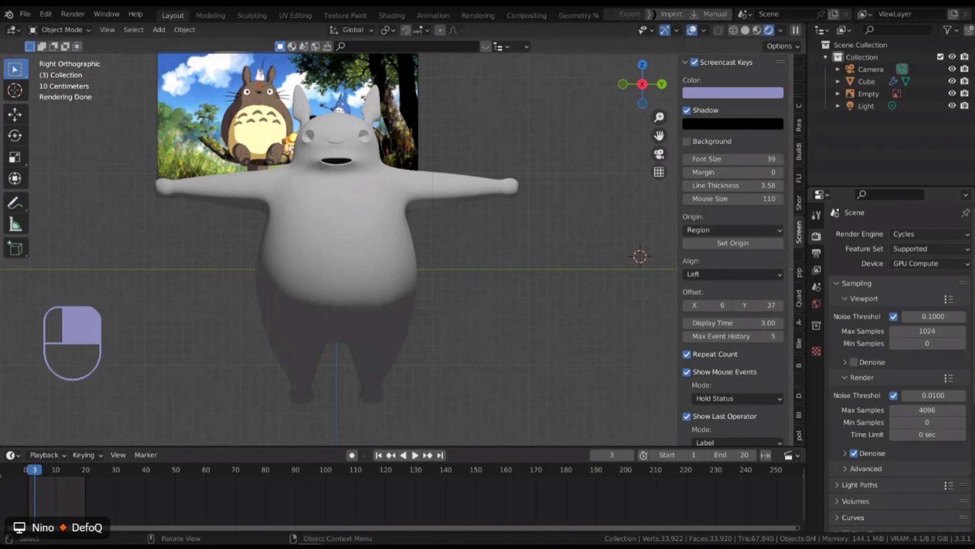
{"action": "left_click", "coordinate": [746, 31]}
- Add a UV sphere at the 3D cursor beside the character's outstretched hand
{"action": "middle_click_drag", "start_coordinate": [400, 190], "coordinate": [431, 203]}
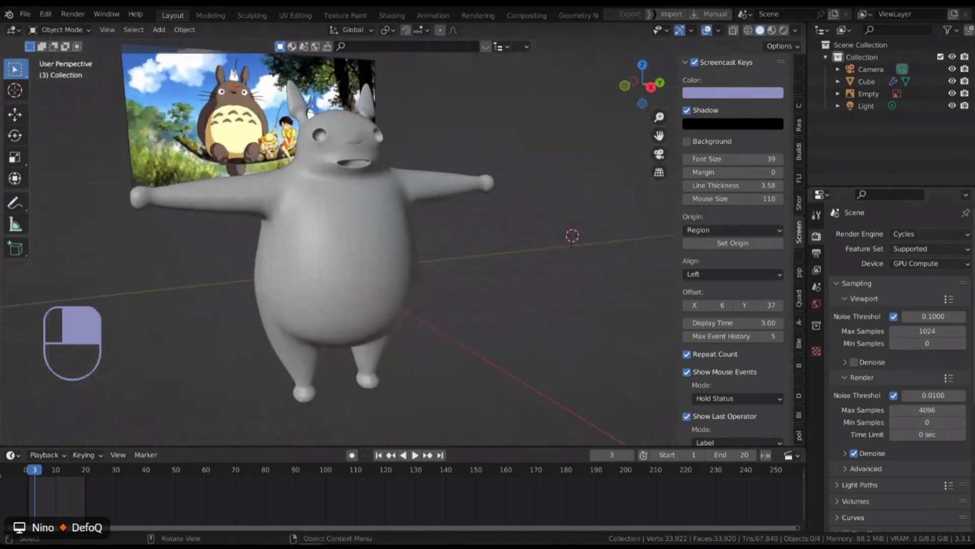
{"action": "scroll", "coordinate": [432, 203], "scroll_direction": "up", "scroll_amount": 1}
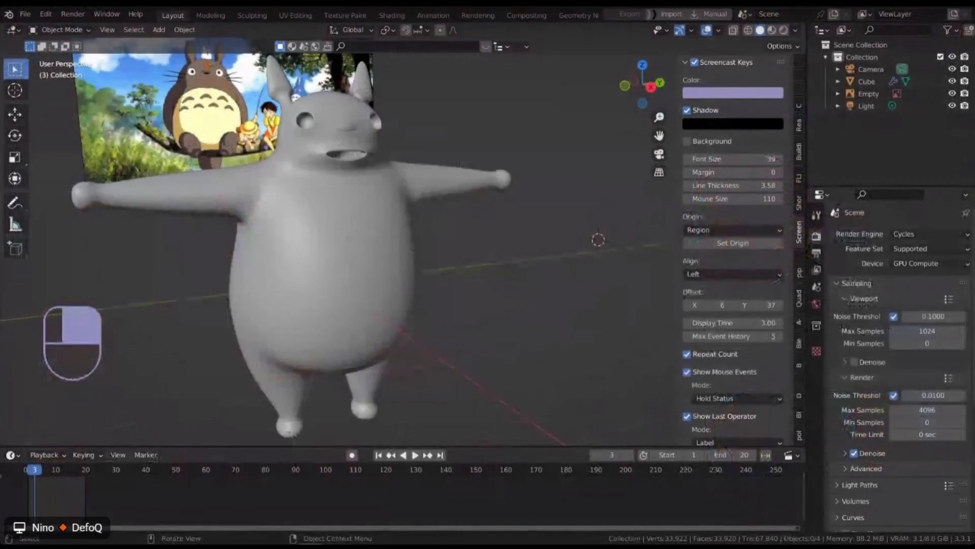
{"action": "middle_click_drag", "start_coordinate": [355, 254], "coordinate": [338, 255]}
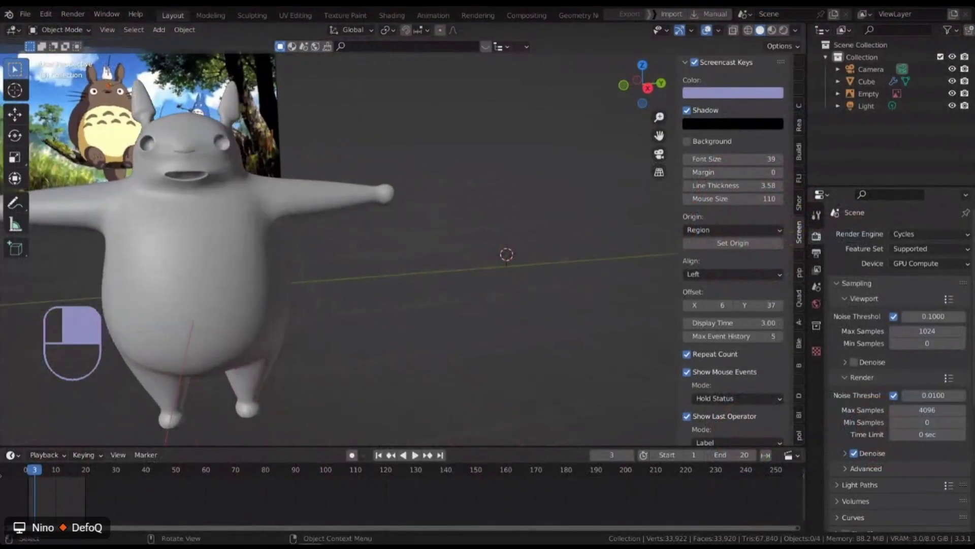
{"action": "key", "text": "shift+a"}
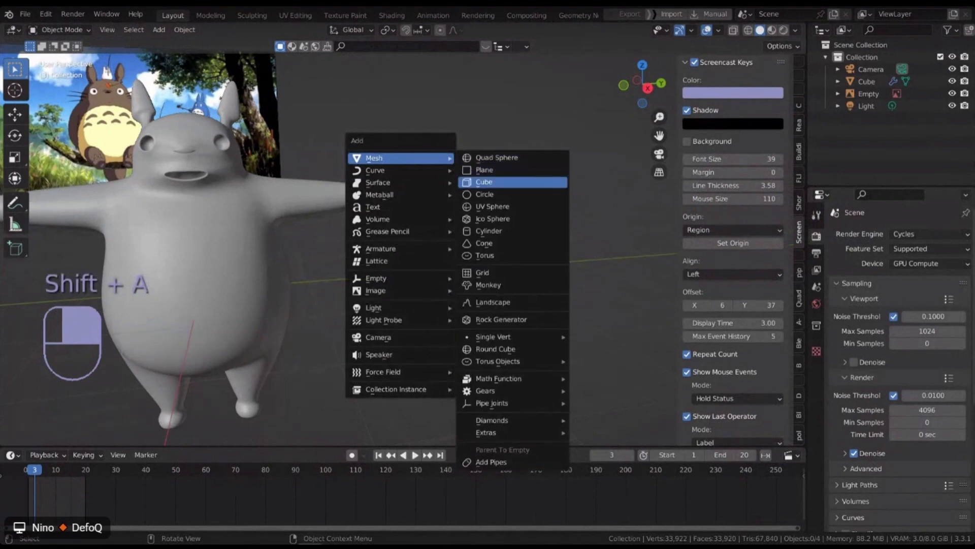
{"action": "key", "text": "shift+a"}
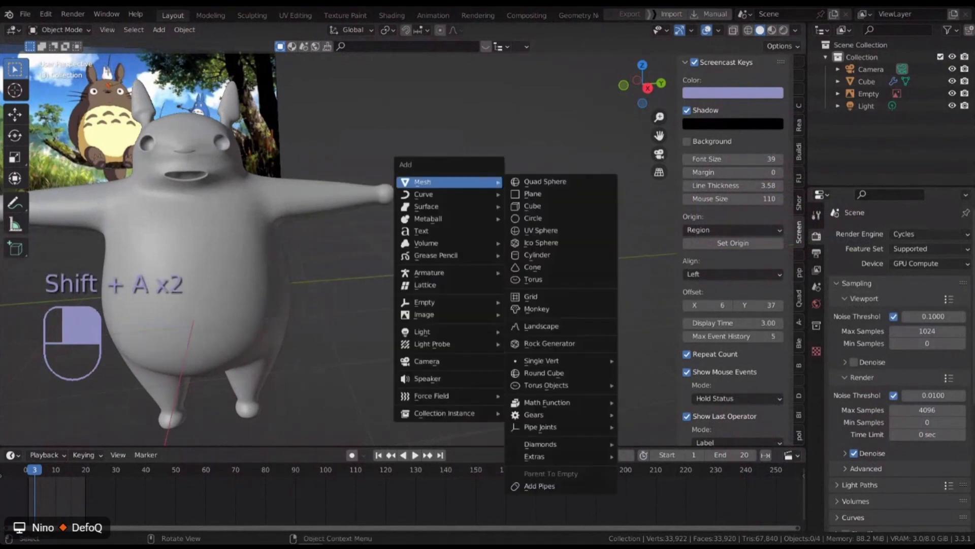
{"action": "left_click", "coordinate": [533, 224]}
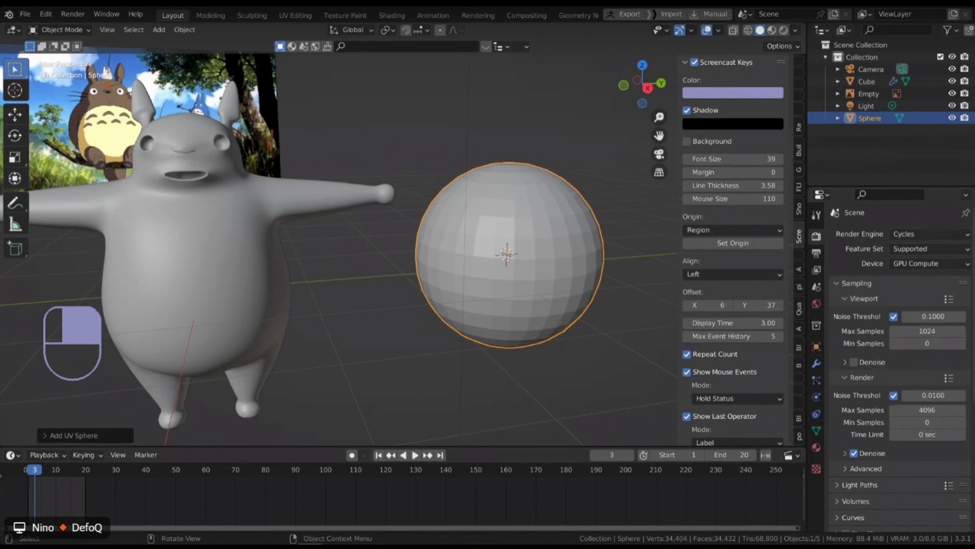
- Set the new UV sphere's segments to 18
{"action": "left_click", "coordinate": [71, 435]}
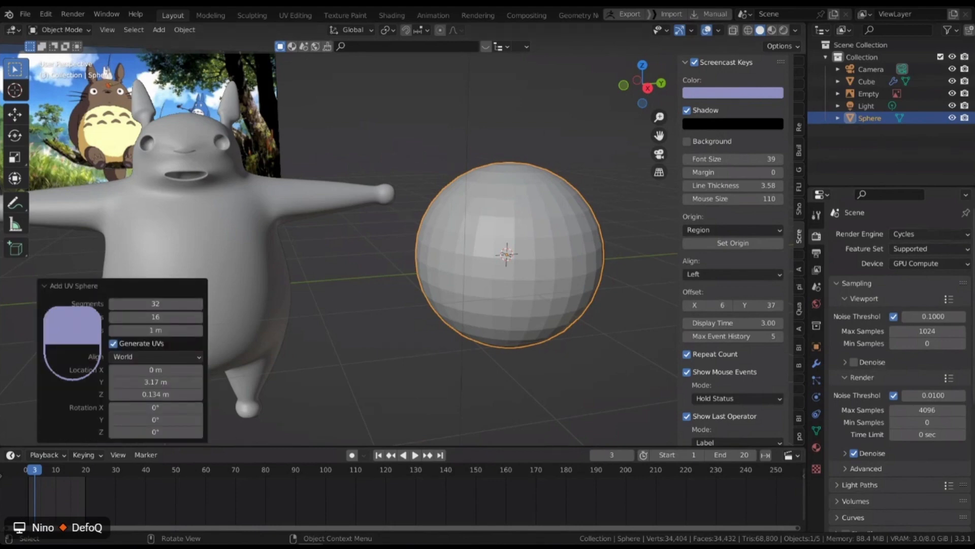
{"action": "middle_click_drag", "start_coordinate": [107, 71], "coordinate": [131, 65], "text": "shift"}
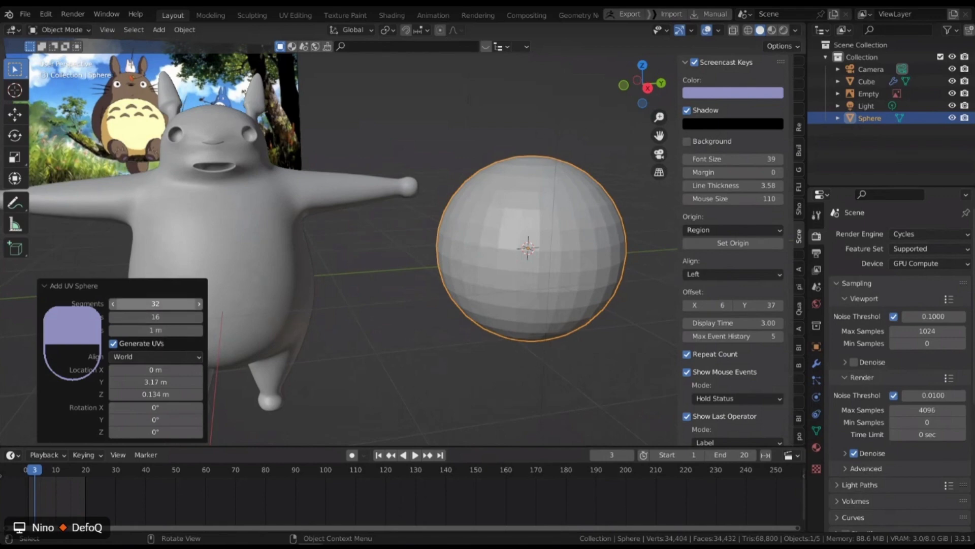
{"action": "mouse_move", "coordinate": [177, 304]}
{"action": "left_mouse_down"}
{"action": "mouse_move", "coordinate": [128, 304]}
{"action": "mouse_move", "coordinate": [164, 305]}
{"action": "left_mouse_up"}
- Examine the sphere's face layout from the front, from above around the pole, and along its sides
{"action": "middle_click_drag", "start_coordinate": [564, 97], "coordinate": [558, 134]}
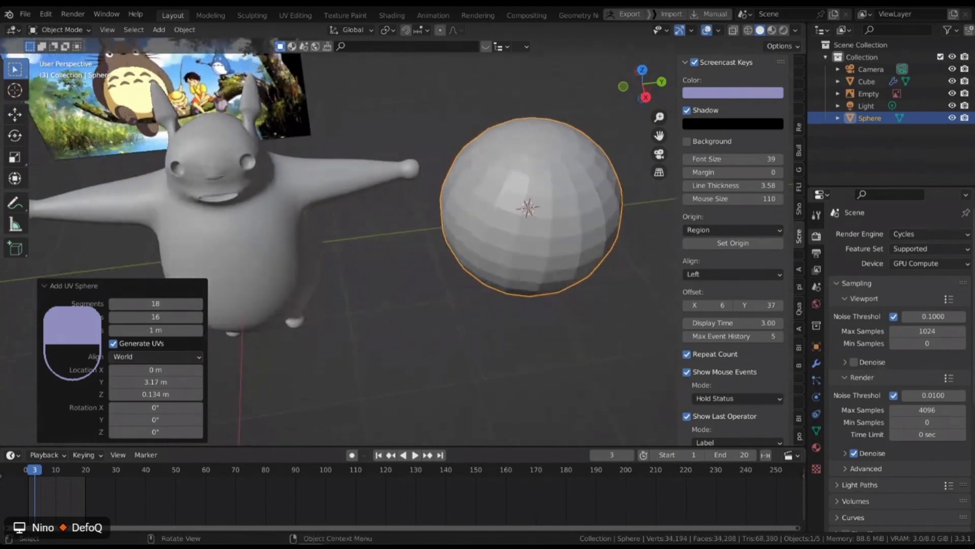
{"action": "scroll", "coordinate": [558, 134], "scroll_direction": "up", "scroll_amount": 3}
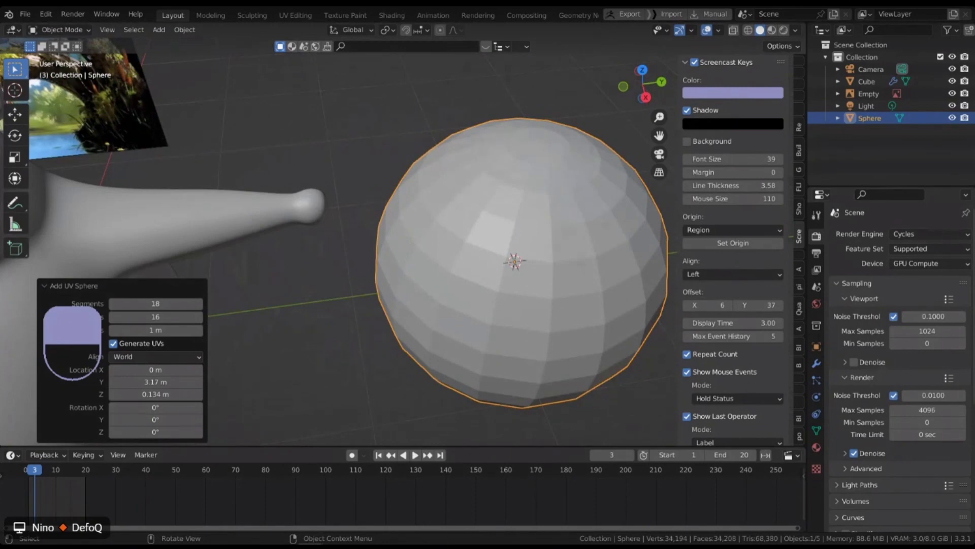
{"action": "scroll", "coordinate": [514, 211], "scroll_direction": "up", "scroll_amount": 1}
{"action": "middle_click_drag", "start_coordinate": [514, 210], "coordinate": [514, 189]}
{"action": "scroll", "coordinate": [514, 189], "scroll_direction": "down", "scroll_amount": 2}
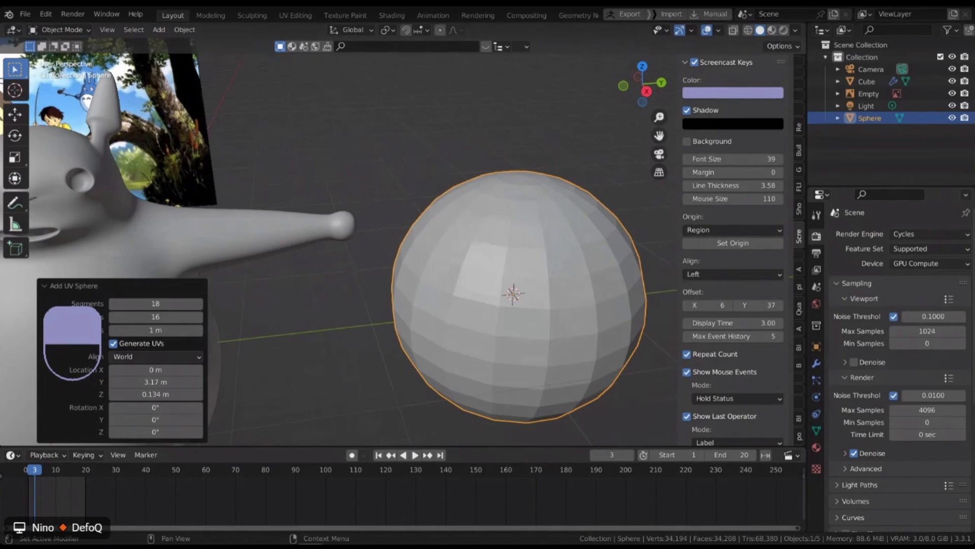
{"action": "middle_click_drag", "start_coordinate": [513, 294], "coordinate": [427, 363], "text": "shift"}
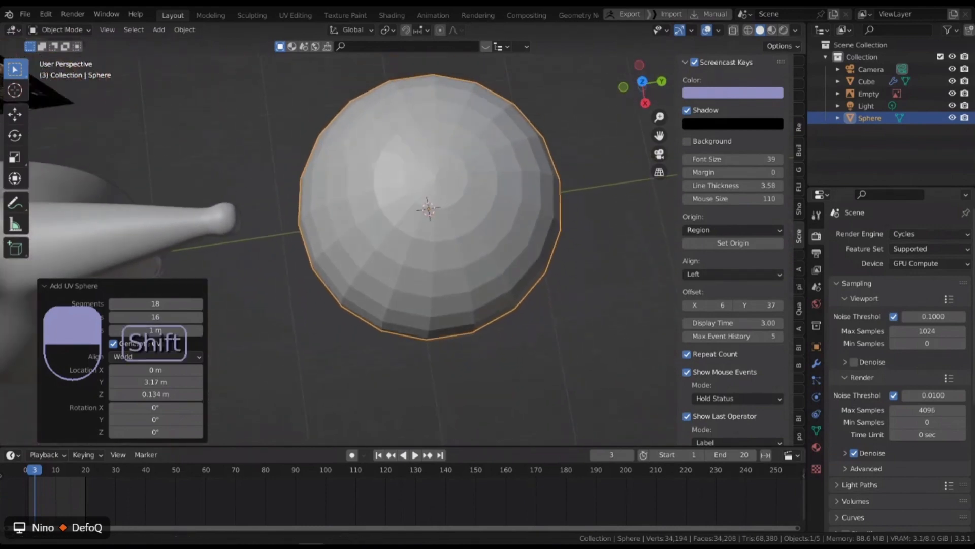
{"action": "middle_click_drag", "start_coordinate": [429, 209], "coordinate": [447, 287], "text": "shift"}
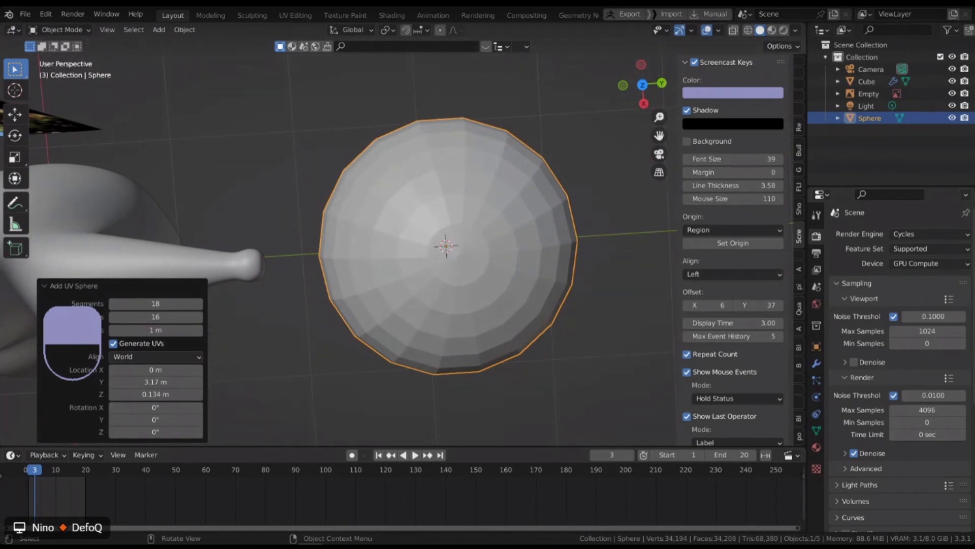
{"action": "middle_click_drag", "start_coordinate": [447, 287], "coordinate": [479, 231]}
{"action": "middle_click_drag", "start_coordinate": [480, 232], "coordinate": [431, 178], "text": "shift"}
{"action": "middle_click_drag", "start_coordinate": [431, 177], "coordinate": [393, 137]}
{"action": "middle_click_drag", "start_coordinate": [414, 313], "coordinate": [386, 282], "text": "shift"}
{"action": "middle_click_drag", "start_coordinate": [386, 281], "coordinate": [390, 284]}
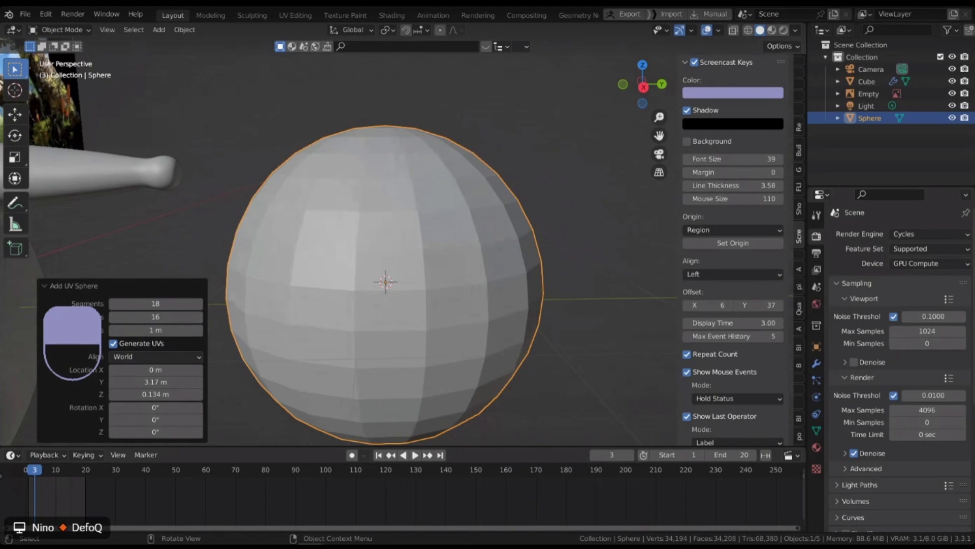
{"action": "middle_click_drag", "start_coordinate": [390, 284], "coordinate": [398, 296]}
- Set the UV sphere's rings to 26 and dismiss the overlaying download bar
{"action": "left_click_drag", "start_coordinate": [156, 317], "coordinate": [178, 317]}
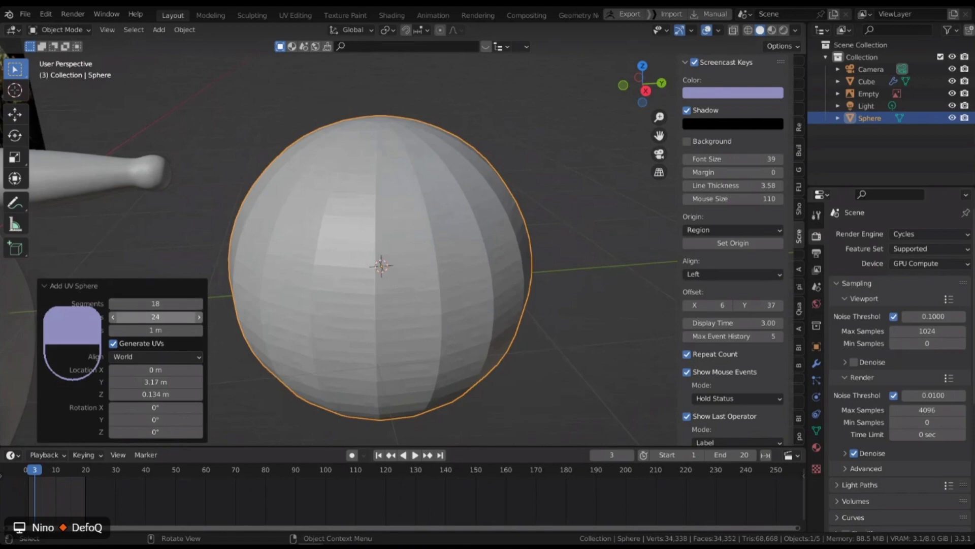
{"action": "left_click", "coordinate": [199, 317]}
{"action": "left_click", "coordinate": [199, 317]}
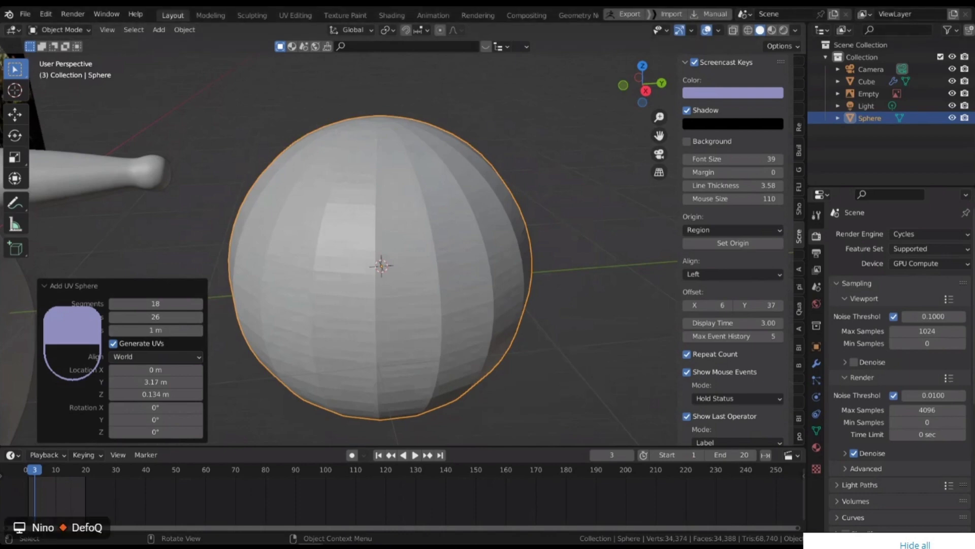
{"action": "left_click", "coordinate": [914, 544]}
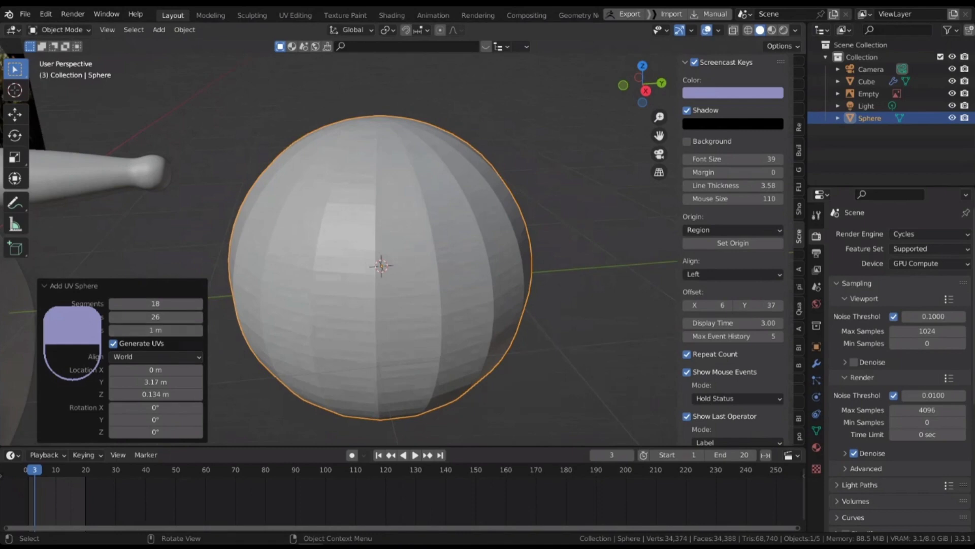
- Rotate the sphere 90° about the Y axis so its pole faces the same way as the character
{"action": "scroll", "coordinate": [386, 244], "scroll_direction": "down", "scroll_amount": 4}
{"action": "middle_click_drag", "start_coordinate": [386, 244], "coordinate": [436, 218]}
{"action": "scroll", "coordinate": [388, 310], "scroll_direction": "up", "scroll_amount": 1}
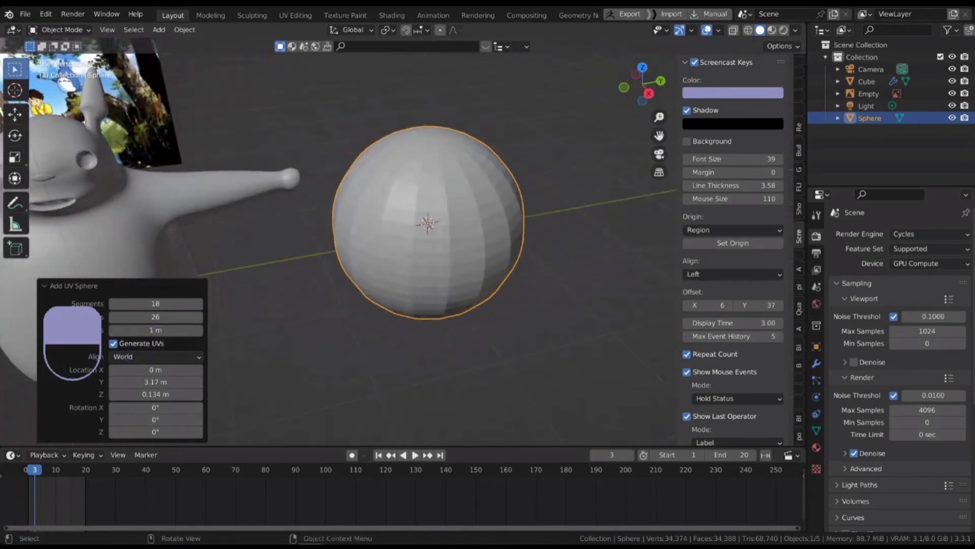
{"action": "type", "text": "ry90"}
{"action": "key", "text": "Return"}
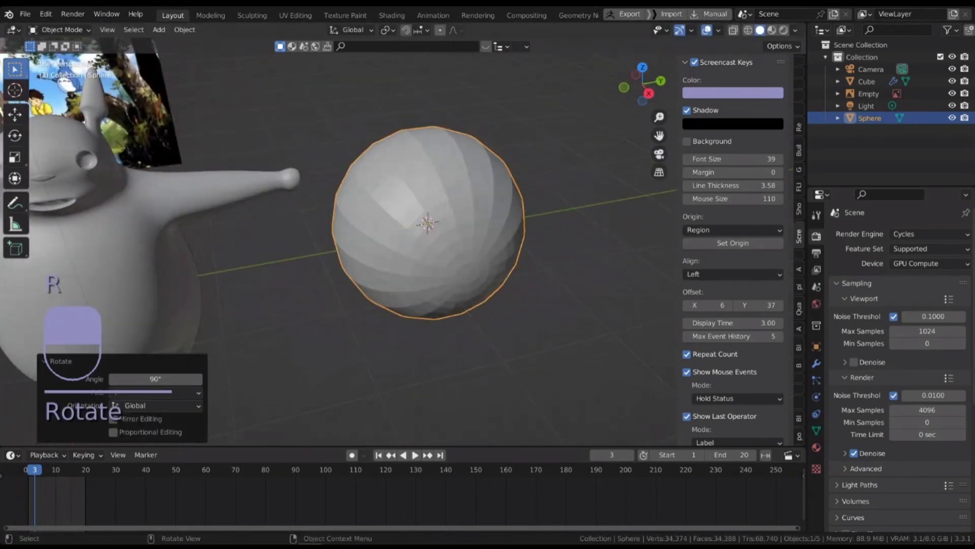
- Apply smooth shading to the rotated sphere
{"action": "middle_click_drag", "start_coordinate": [428, 223], "coordinate": [447, 215]}
{"action": "middle_click_drag", "start_coordinate": [447, 215], "coordinate": [446, 193], "text": "shift"}
{"action": "scroll", "coordinate": [457, 178], "scroll_direction": "down", "scroll_amount": 3}
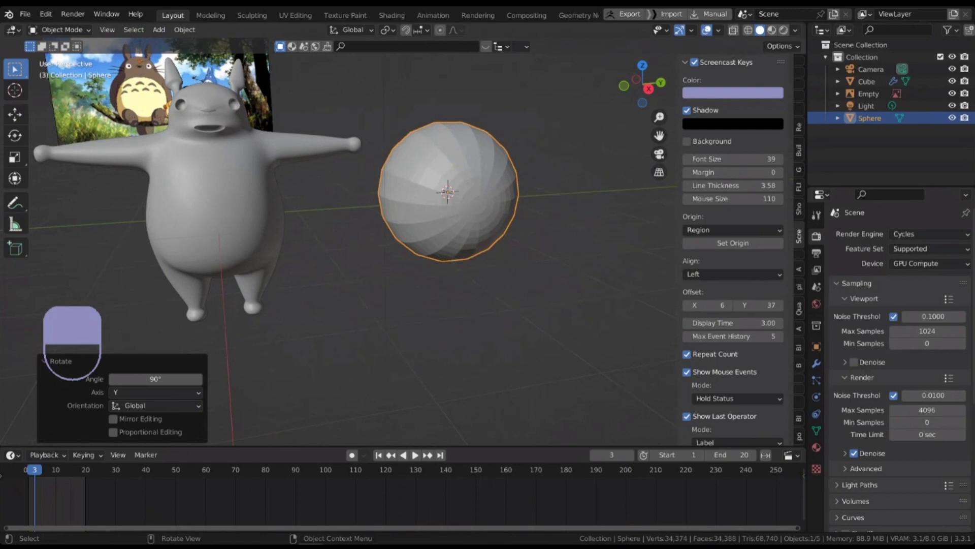
{"action": "scroll", "coordinate": [447, 193], "scroll_direction": "up", "scroll_amount": 3}
{"action": "right_click", "coordinate": [355, 136]}
{"action": "left_click", "coordinate": [364, 148]}
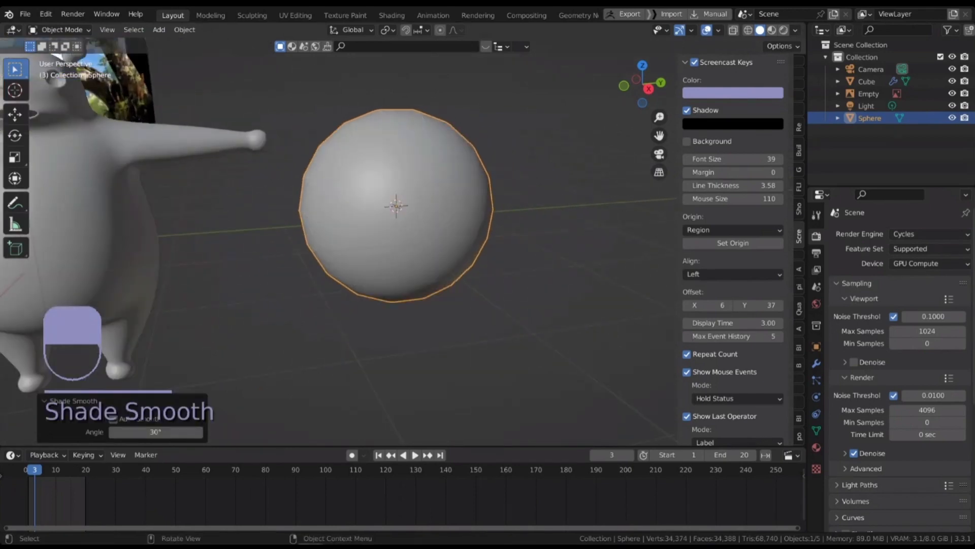
- Add a Subdivision Surface modifier to the sphere with viewport level 2, and deselect the sphere
{"action": "left_click", "coordinate": [817, 364]}
{"action": "left_click", "coordinate": [899, 233]}
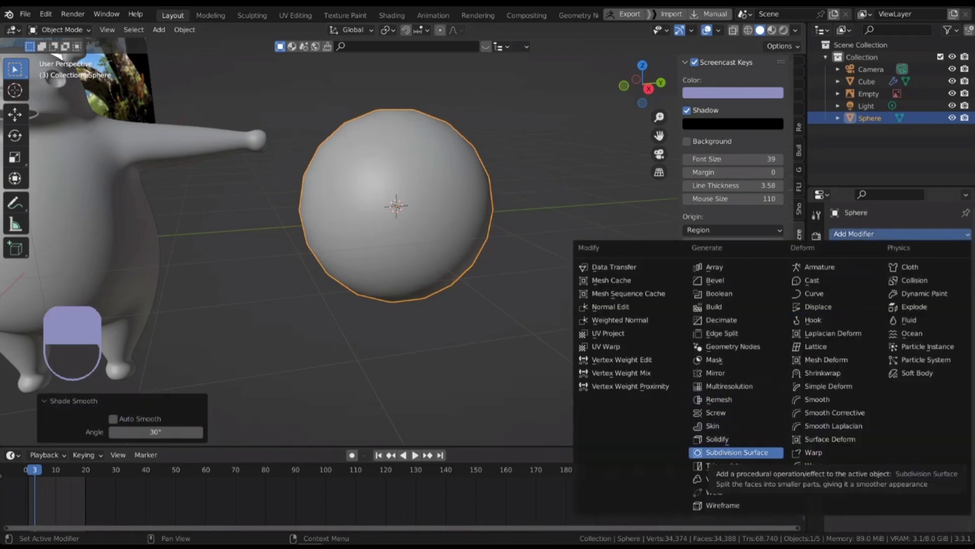
{"action": "left_click", "coordinate": [736, 452]}
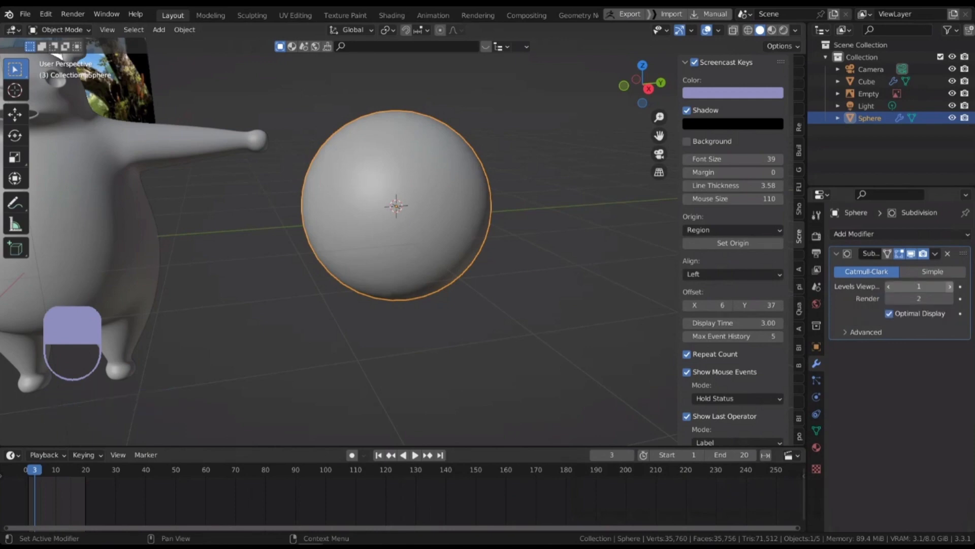
{"action": "left_click", "coordinate": [950, 287]}
{"action": "left_click", "coordinate": [538, 254]}
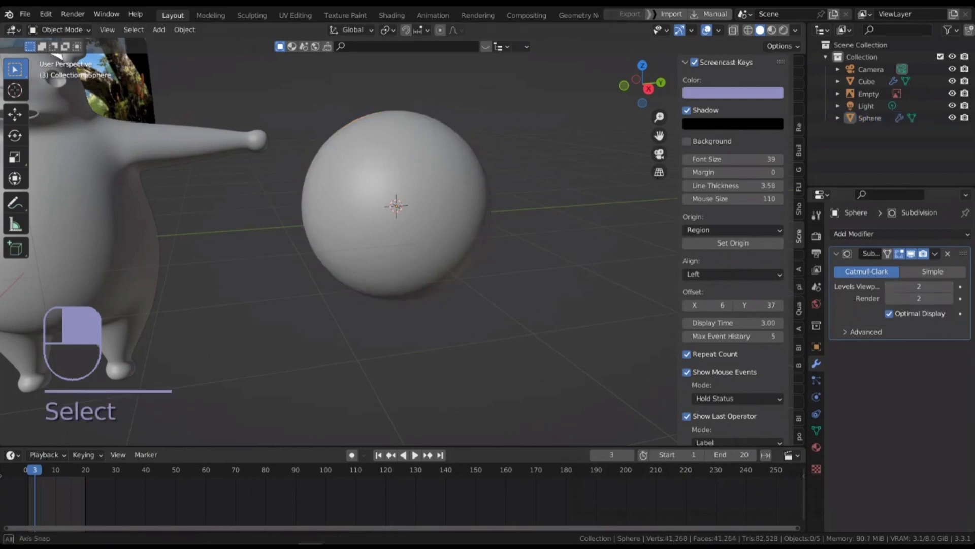
- Enter Edit Mode on the sphere and select the single vertex at its front pole
{"action": "middle_click_drag", "start_coordinate": [508, 244], "coordinate": [574, 239]}
{"action": "left_click", "coordinate": [386, 224]}
{"action": "middle_click_drag", "start_coordinate": [386, 223], "coordinate": [330, 229]}
{"action": "key", "text": "Tab"}
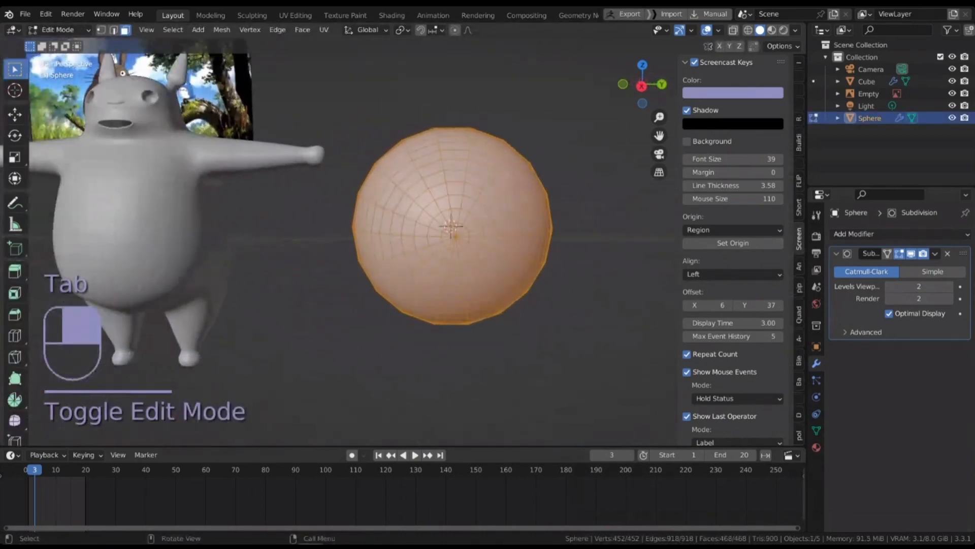
{"action": "scroll", "coordinate": [330, 228], "scroll_direction": "down", "scroll_amount": 1}
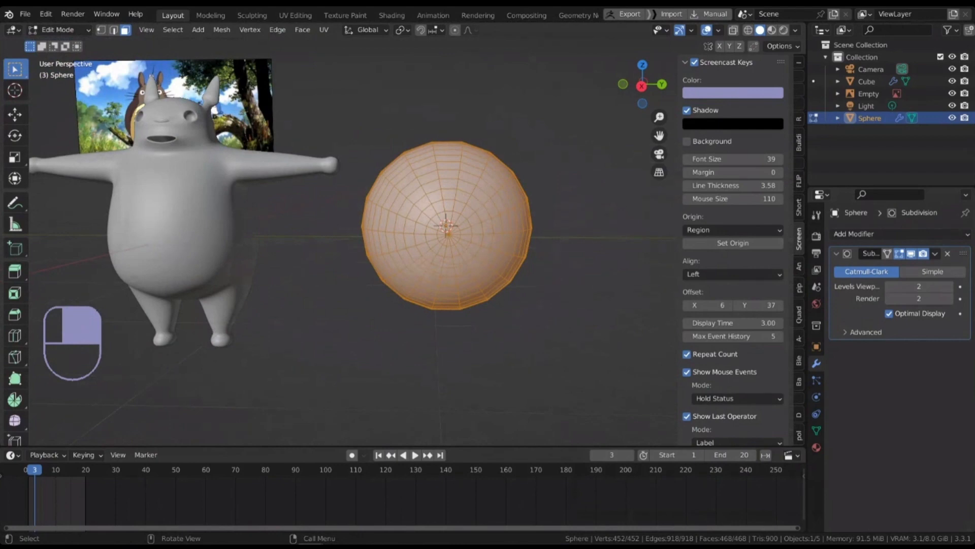
{"action": "middle_click_drag", "start_coordinate": [397, 232], "coordinate": [429, 233]}
{"action": "scroll", "coordinate": [429, 233], "scroll_direction": "up", "scroll_amount": 2}
{"action": "left_click", "coordinate": [430, 233]}
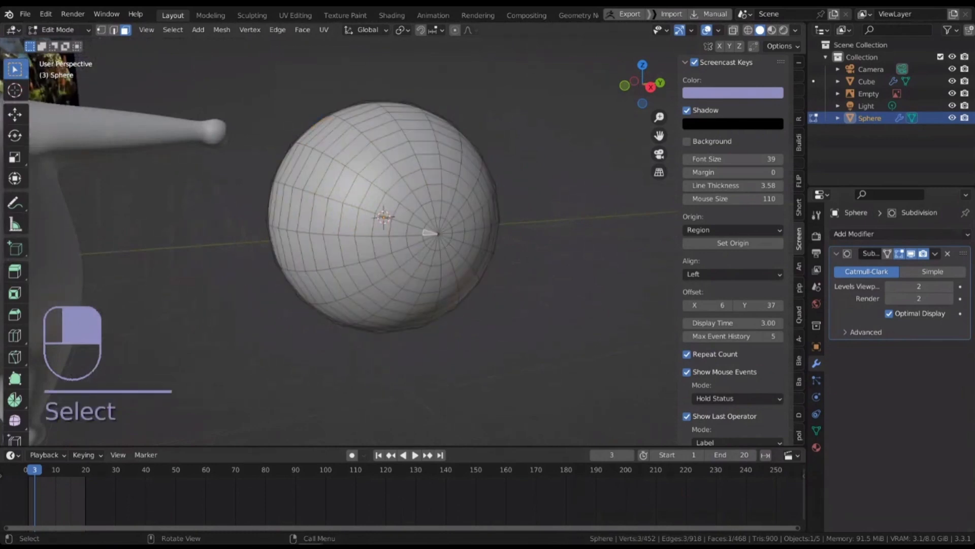
{"action": "key", "text": "1"}
{"action": "left_click", "coordinate": [437, 234]}
- Examine the sphere's front pole from several angles beside the character
{"action": "scroll", "coordinate": [437, 234], "scroll_direction": "down", "scroll_amount": 2}
{"action": "middle_click_drag", "start_coordinate": [437, 234], "coordinate": [420, 293], "text": "shift"}
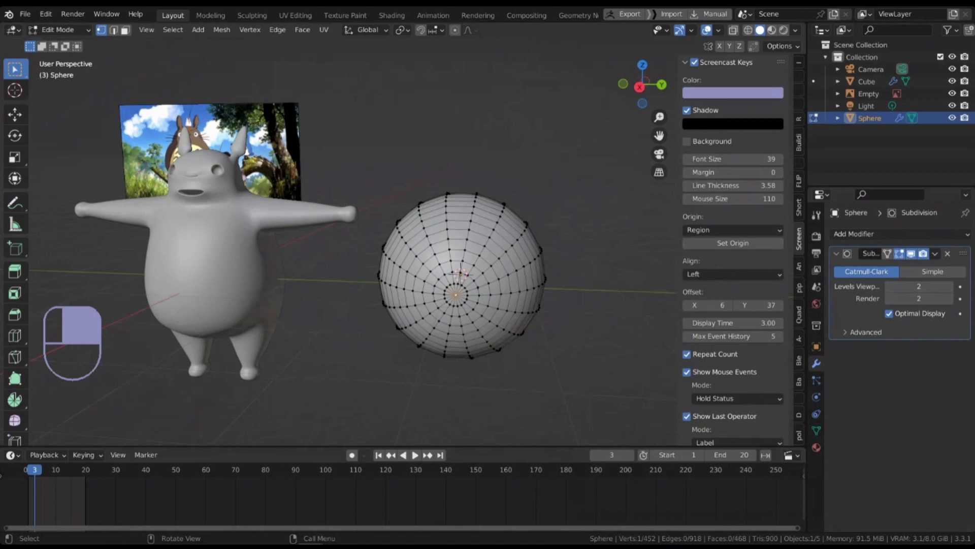
{"action": "scroll", "coordinate": [402, 249], "scroll_direction": "up", "scroll_amount": 1}
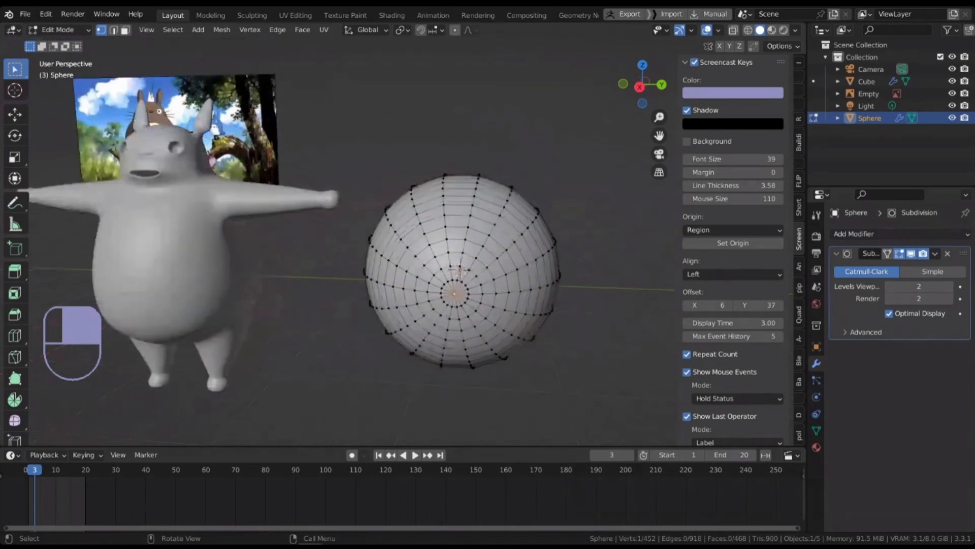
{"action": "middle_click_drag", "start_coordinate": [457, 275], "coordinate": [408, 263]}
{"action": "scroll", "coordinate": [408, 263], "scroll_direction": "up", "scroll_amount": 1}
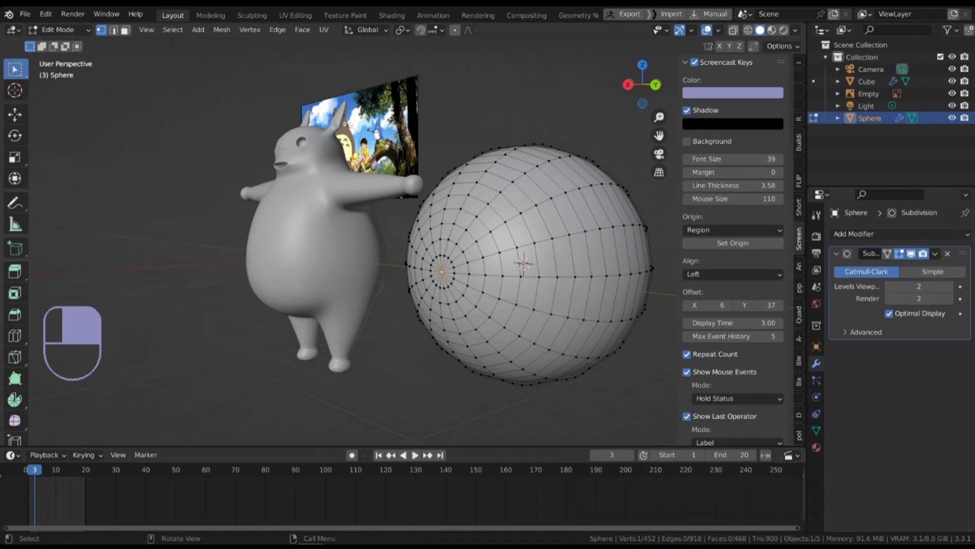
{"action": "scroll", "coordinate": [470, 259], "scroll_direction": "down", "scroll_amount": 1}
{"action": "middle_click_drag", "start_coordinate": [470, 259], "coordinate": [437, 280]}
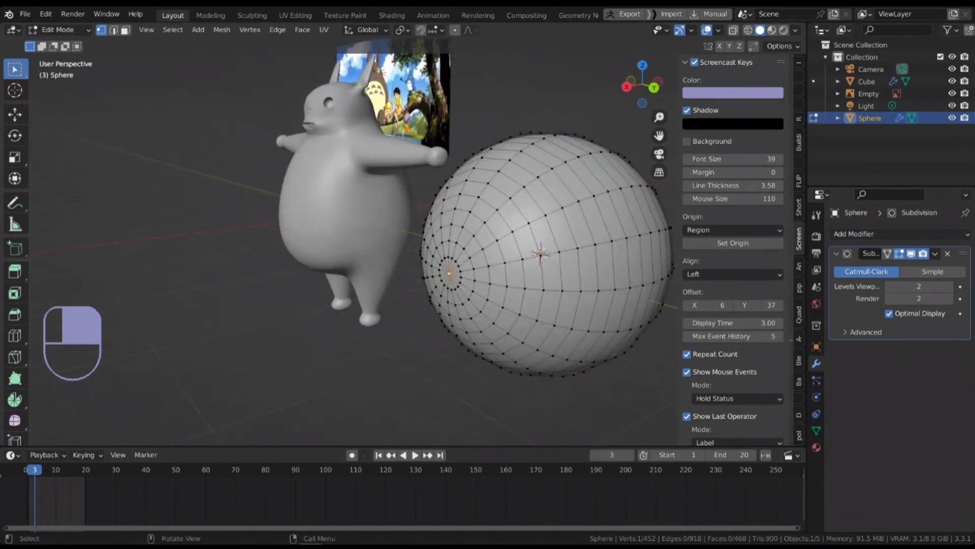
{"action": "scroll", "coordinate": [442, 277], "scroll_direction": "up", "scroll_amount": 1}
{"action": "middle_click_drag", "start_coordinate": [443, 277], "coordinate": [466, 286]}
{"action": "scroll", "coordinate": [470, 277], "scroll_direction": "up", "scroll_amount": 1}
{"action": "scroll", "coordinate": [447, 274], "scroll_direction": "down", "scroll_amount": 1}
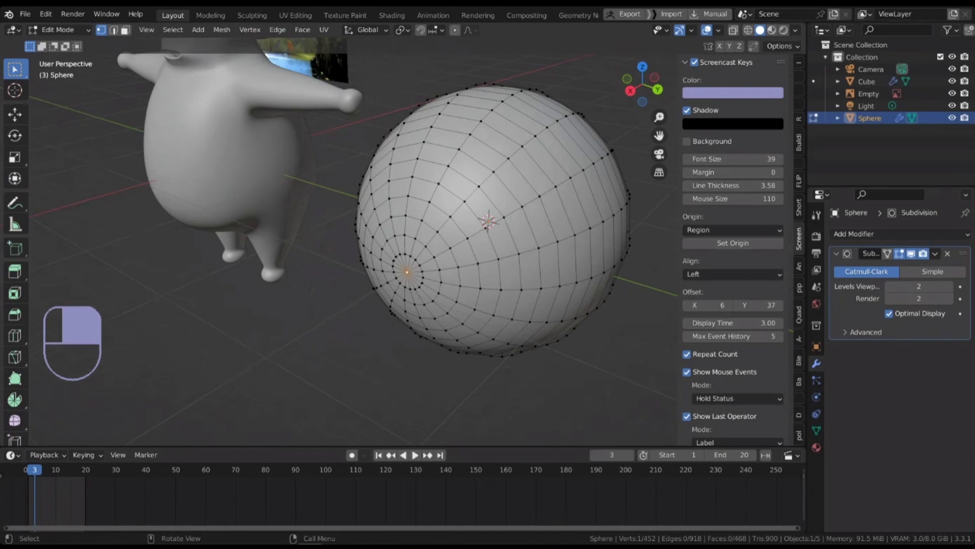
{"action": "scroll", "coordinate": [421, 268], "scroll_direction": "up", "scroll_amount": 2}
{"action": "scroll", "coordinate": [452, 257], "scroll_direction": "down", "scroll_amount": 1}
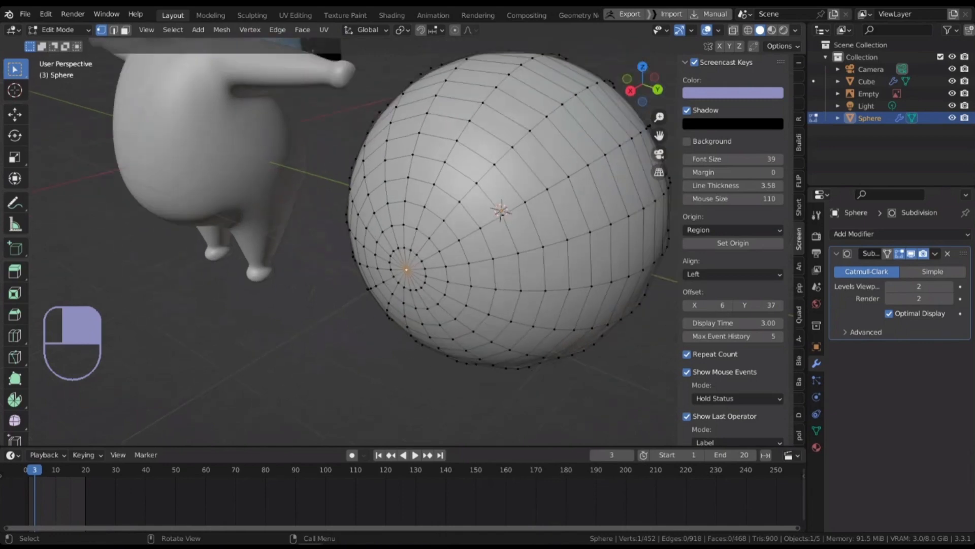
{"action": "middle_click_drag", "start_coordinate": [452, 256], "coordinate": [502, 243]}
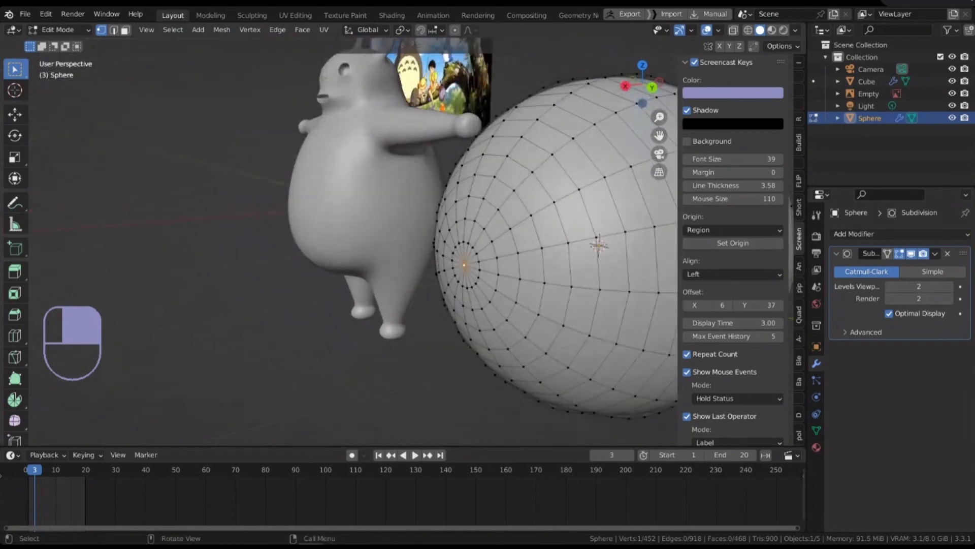
{"action": "scroll", "coordinate": [463, 263], "scroll_direction": "up", "scroll_amount": 3}
- Keep the front pole vertex selected and enable proportional editing with the Sphere falloff
{"action": "left_click", "coordinate": [465, 266]}
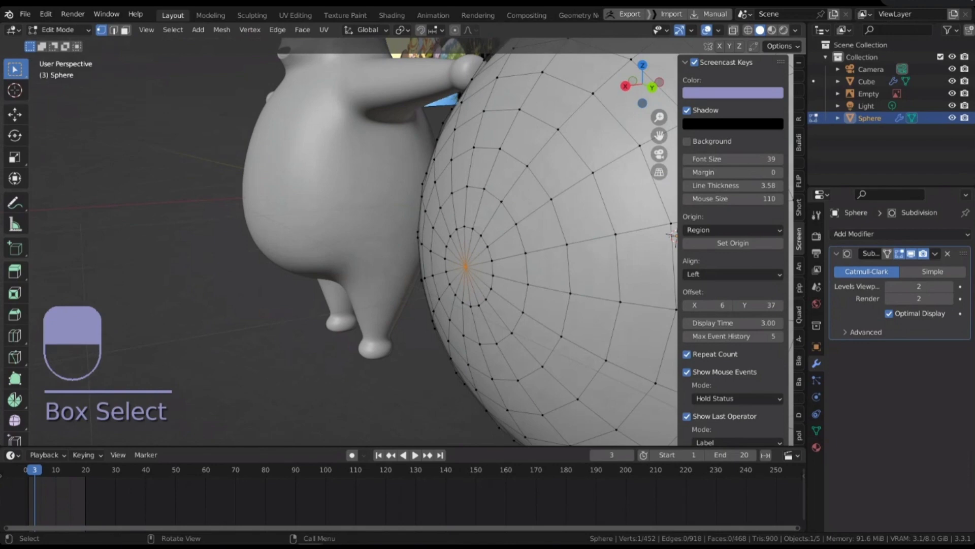
{"action": "scroll", "coordinate": [466, 266], "scroll_direction": "down", "scroll_amount": 3}
{"action": "middle_click_drag", "start_coordinate": [466, 266], "coordinate": [448, 265]}
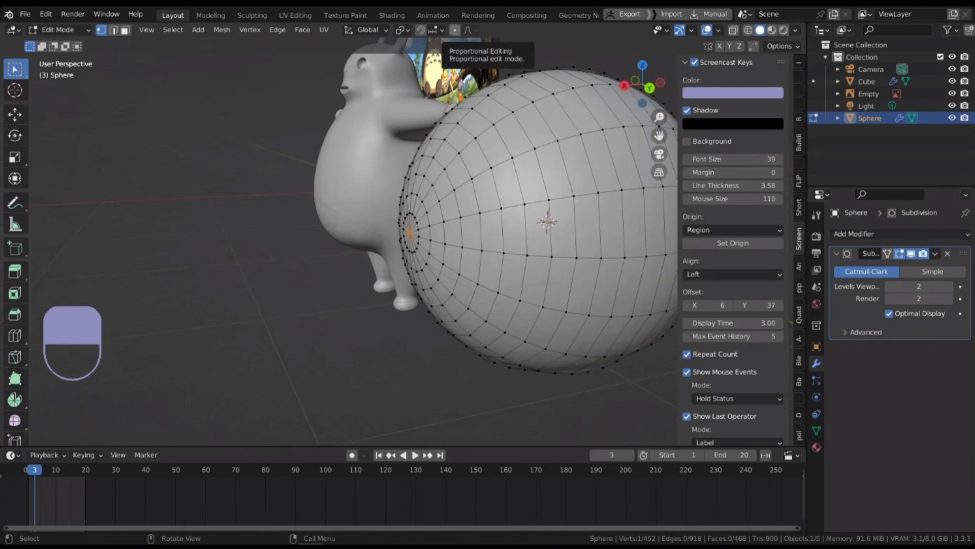
{"action": "left_click", "coordinate": [455, 30]}
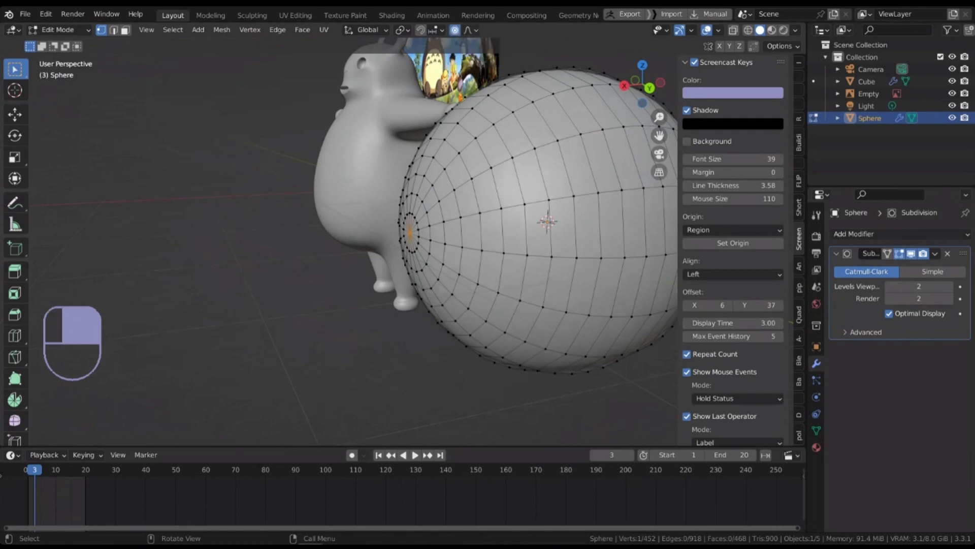
{"action": "left_click", "coordinate": [468, 30]}
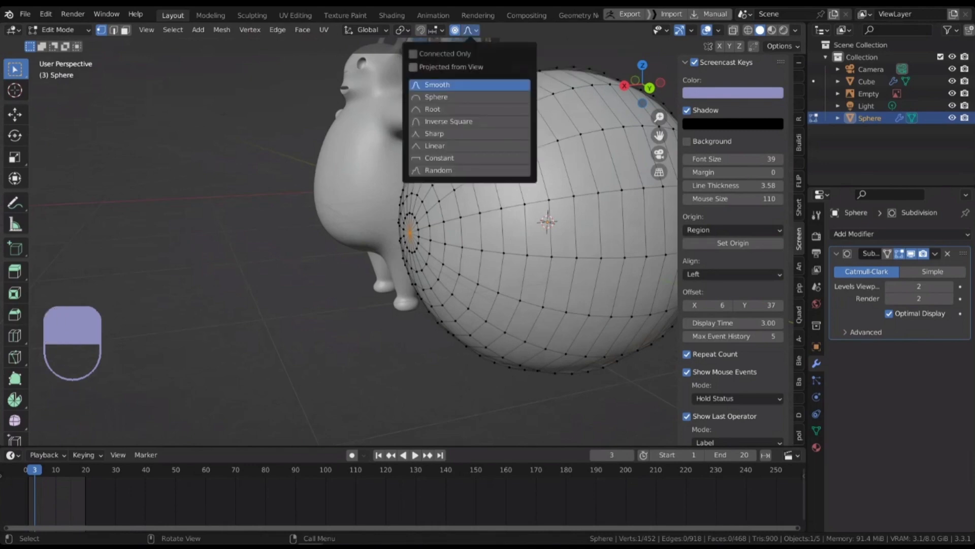
{"action": "left_click", "coordinate": [442, 97]}
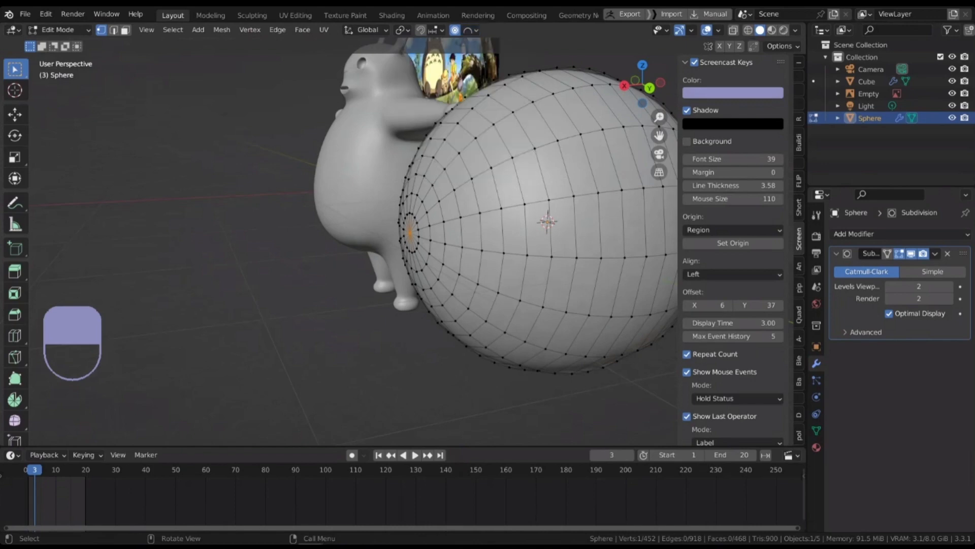
- Move the pole vertex outward about 0.129 m along the X axis with a proportional size of about 0.513 m to form a bulge
{"action": "key", "text": "g"}
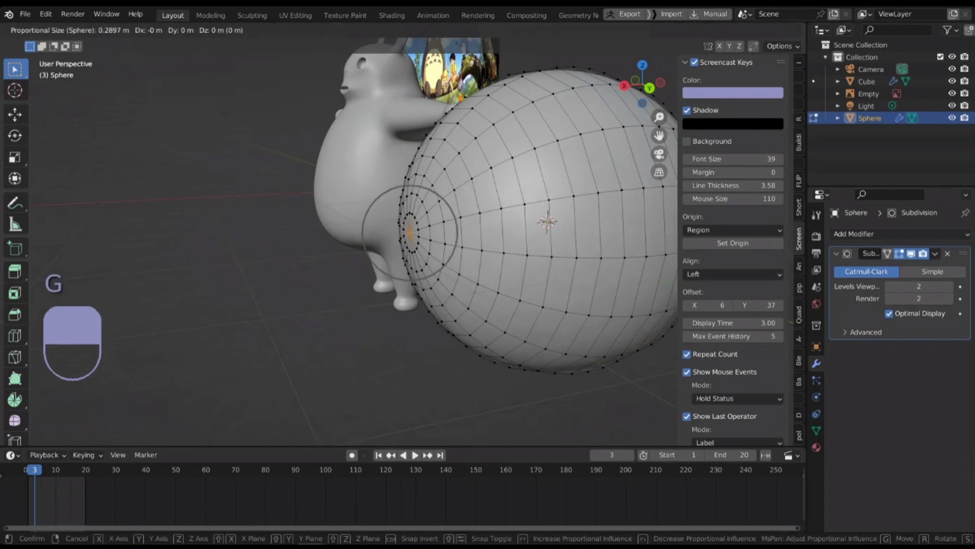
{"action": "key", "text": "x"}
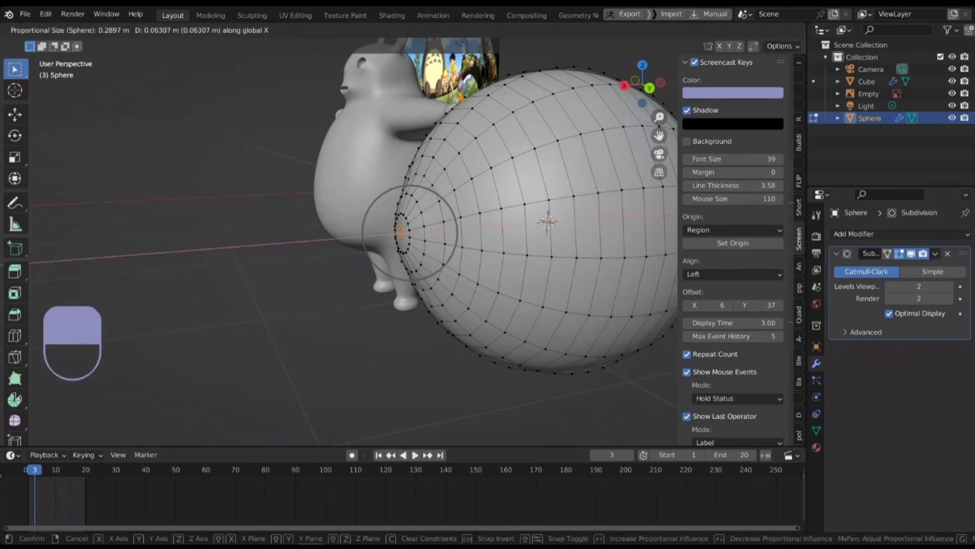
{"action": "scroll", "coordinate": [401, 232], "scroll_direction": "down", "scroll_amount": 5}
{"action": "scroll", "coordinate": [401, 233], "scroll_direction": "up", "scroll_amount": 1}
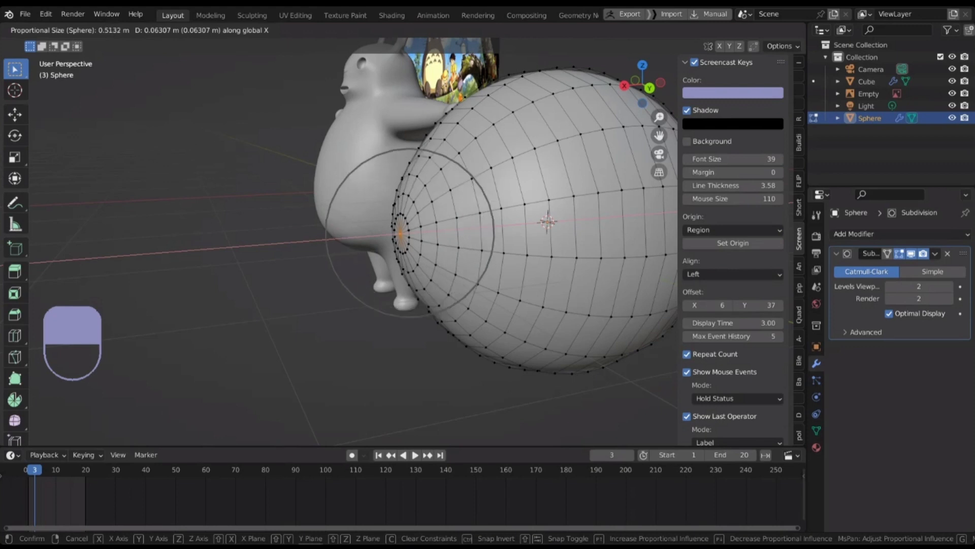
{"action": "scroll", "coordinate": [402, 233], "scroll_direction": "down", "scroll_amount": 1}
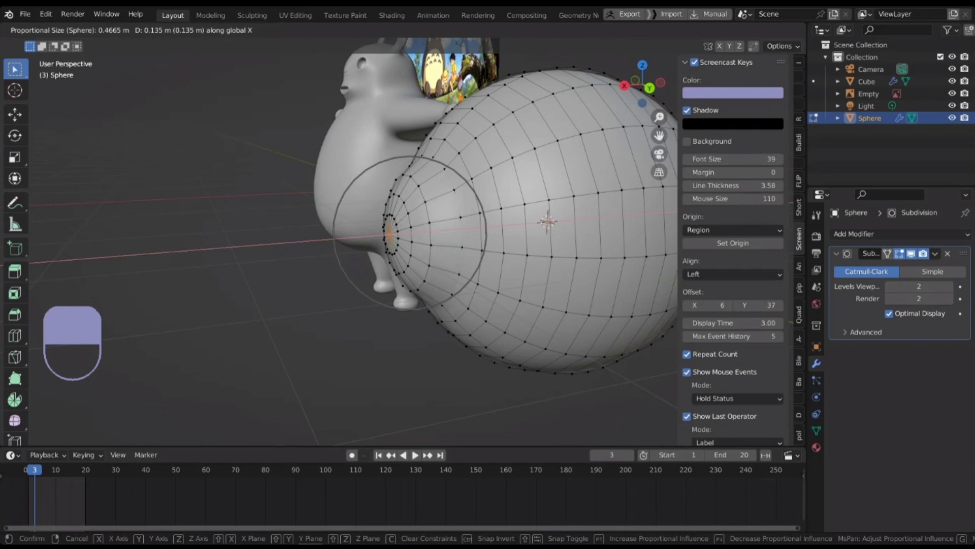
{"action": "scroll", "coordinate": [410, 232], "scroll_direction": "down", "scroll_amount": 1}
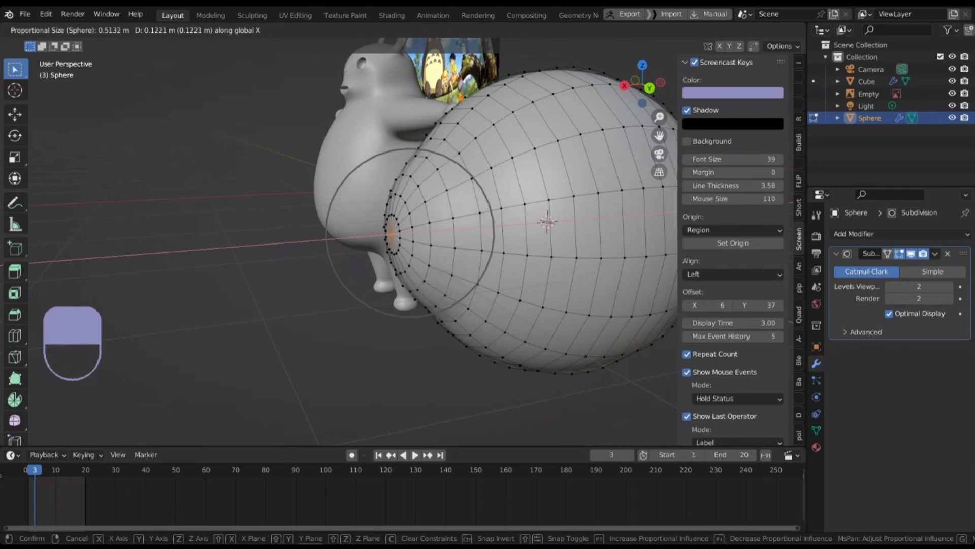
{"action": "left_click", "coordinate": [410, 232]}
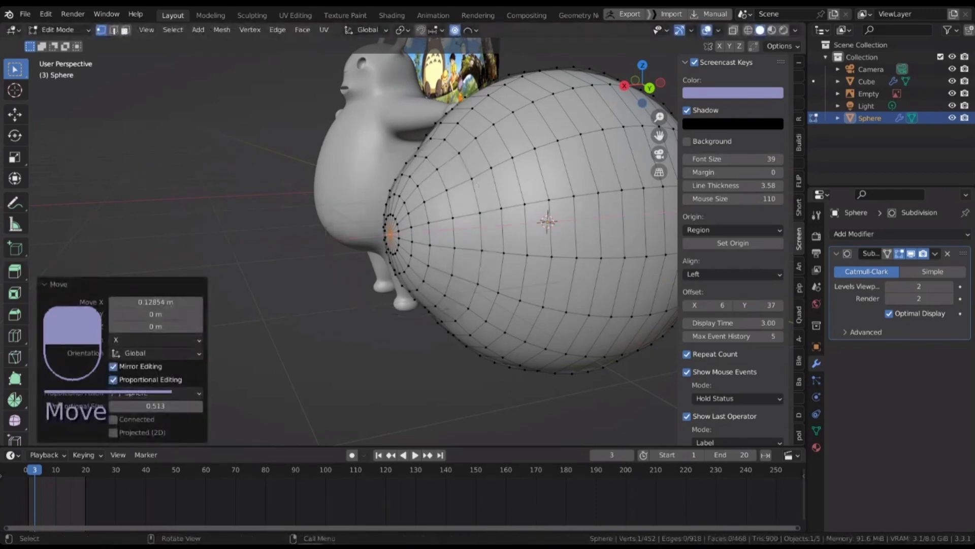
- Select the edge loop around the base of the sphere's front bulge
{"action": "middle_click_drag", "start_coordinate": [410, 233], "coordinate": [374, 228]}
{"action": "scroll", "coordinate": [374, 228], "scroll_direction": "down", "scroll_amount": 3}
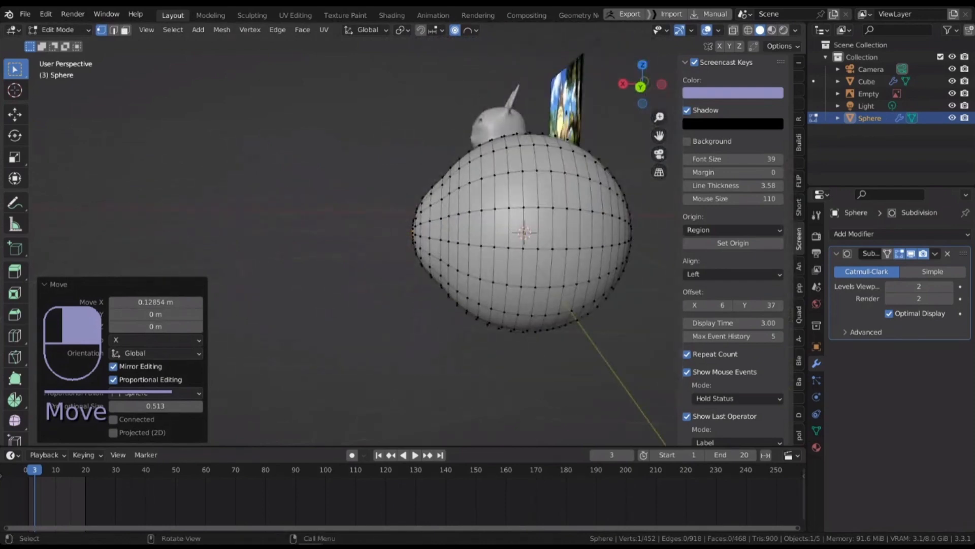
{"action": "scroll", "coordinate": [374, 228], "scroll_direction": "up", "scroll_amount": 2}
{"action": "middle_click_drag", "start_coordinate": [374, 228], "coordinate": [324, 206]}
{"action": "scroll", "coordinate": [424, 235], "scroll_direction": "up", "scroll_amount": 1}
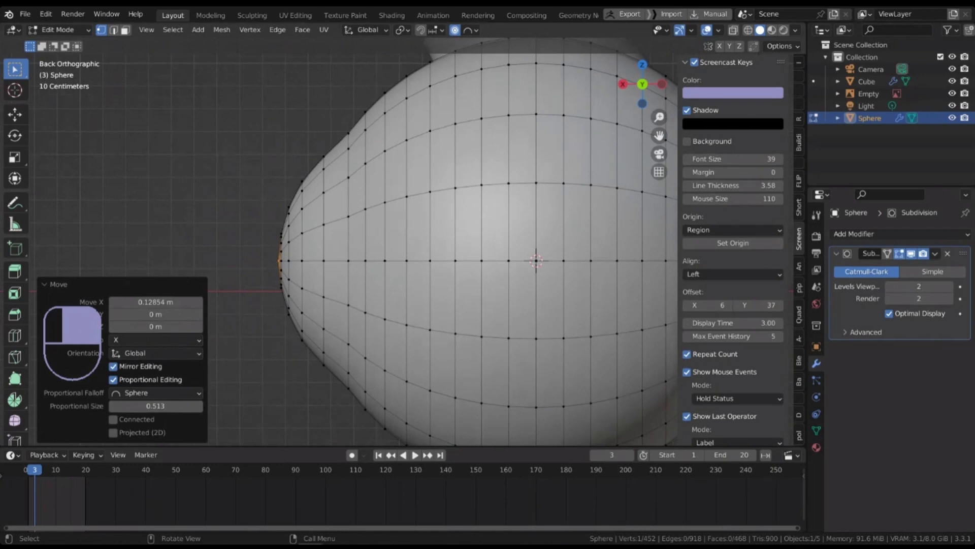
{"action": "key", "text": "2"}
{"action": "left_click", "coordinate": [349, 224], "text": "alt"}
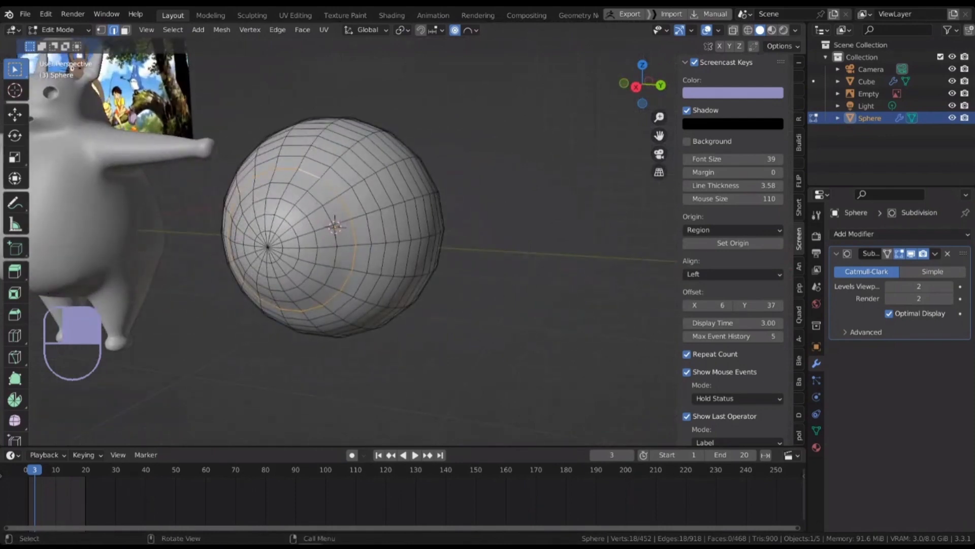
{"action": "middle_click_drag", "start_coordinate": [401, 203], "coordinate": [424, 225]}
{"action": "scroll", "coordinate": [330, 204], "scroll_direction": "up", "scroll_amount": 1}
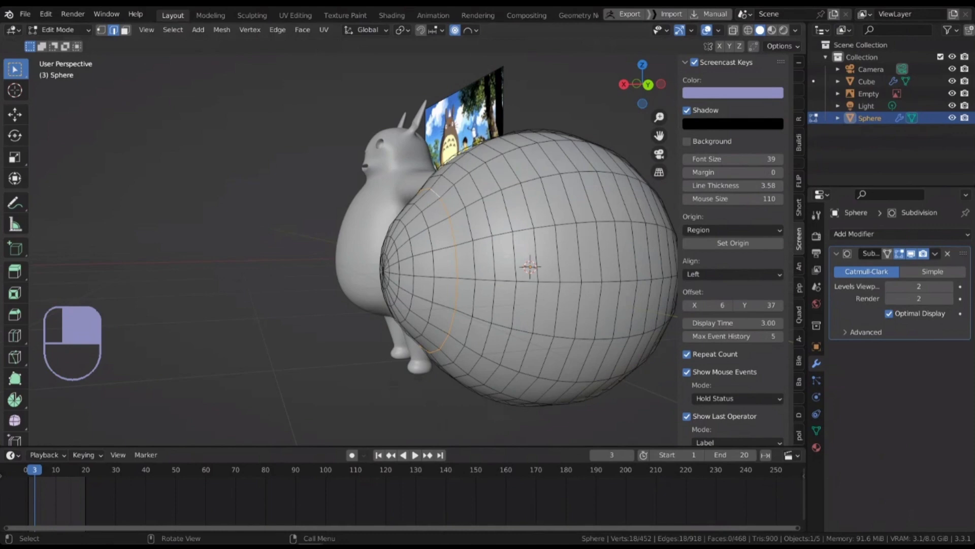
- Select the three outer face rings of the front bulge in face select mode
{"action": "key", "text": "3"}
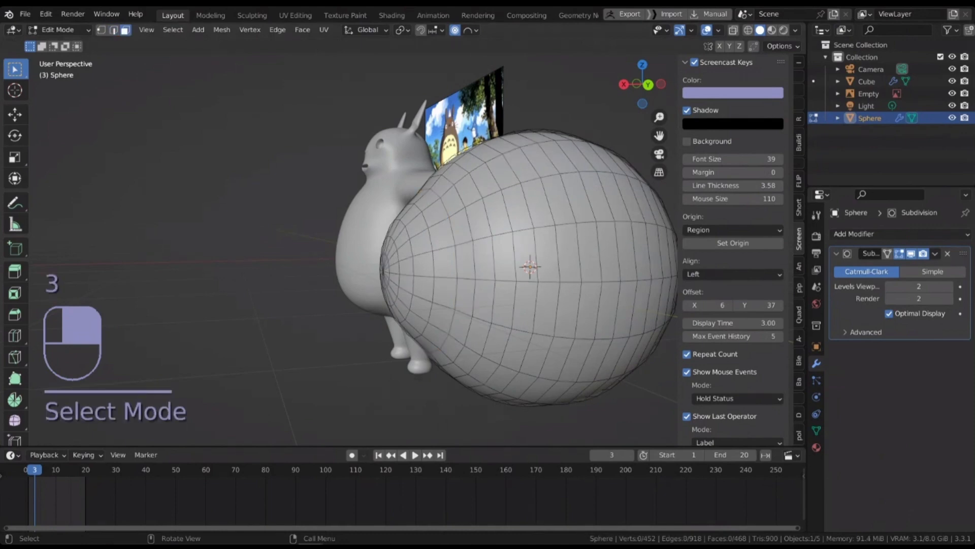
{"action": "left_click", "coordinate": [435, 213], "text": "alt"}
{"action": "middle_click_drag", "start_coordinate": [435, 213], "coordinate": [518, 195]}
{"action": "scroll", "coordinate": [456, 219], "scroll_direction": "up", "scroll_amount": 1}
{"action": "scroll", "coordinate": [456, 219], "scroll_direction": "up", "scroll_amount": 1}
{"action": "scroll", "coordinate": [456, 219], "scroll_direction": "down", "scroll_amount": 2}
{"action": "scroll", "coordinate": [517, 196], "scroll_direction": "up", "scroll_amount": 1}
{"action": "left_click", "coordinate": [503, 208], "text": "alt+shift"}
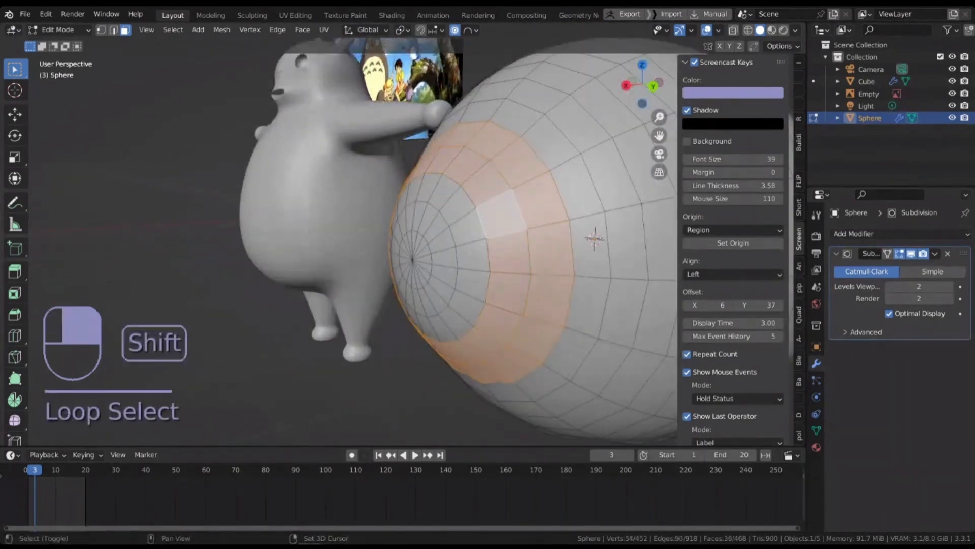
{"action": "double_click", "coordinate": [468, 228], "text": "shift"}
{"action": "middle_click_drag", "start_coordinate": [464, 230], "coordinate": [492, 222]}
{"action": "scroll", "coordinate": [473, 228], "scroll_direction": "up", "scroll_amount": 2}
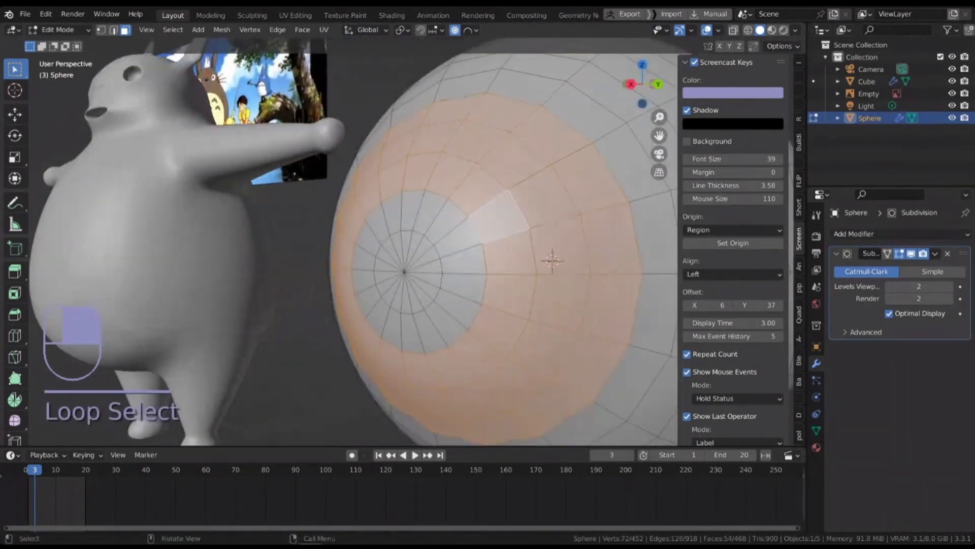
- Add the innermost face ring and the triangular faces around the pole to the selection
{"action": "double_click", "coordinate": [459, 237], "text": "shift"}
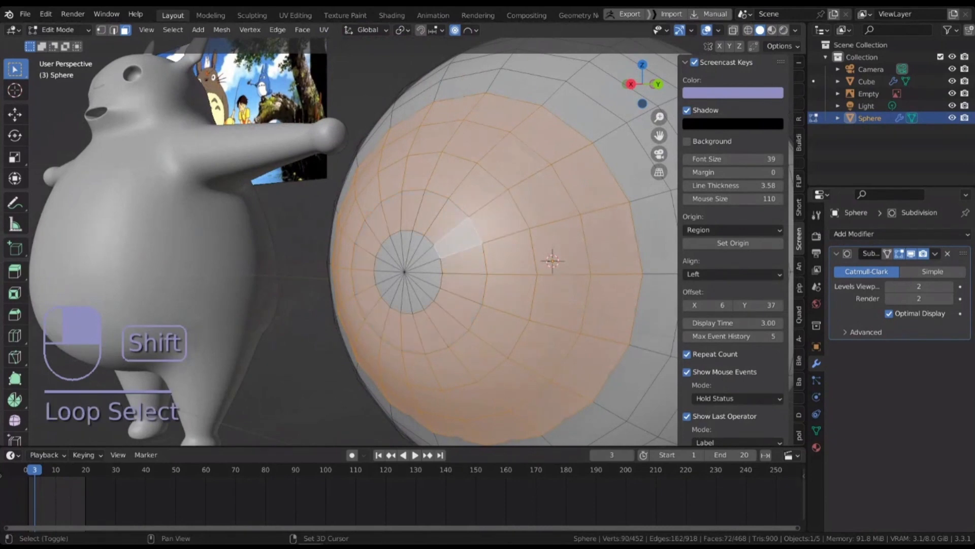
{"action": "left_click_drag", "start_coordinate": [387, 250], "coordinate": [430, 299], "text": "shift"}
{"action": "scroll", "coordinate": [437, 290], "scroll_direction": "down", "scroll_amount": 5}
{"action": "middle_click_drag", "start_coordinate": [437, 287], "coordinate": [380, 292], "text": "shift"}
{"action": "middle_click_drag", "start_coordinate": [380, 292], "coordinate": [422, 290]}
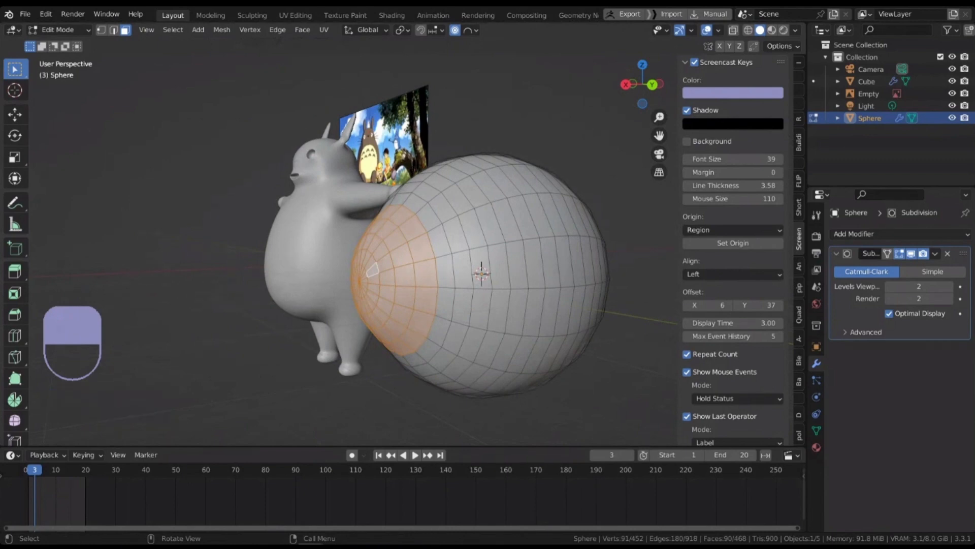
- Duplicate the selected bulge faces in place and separate them into their own object
{"action": "key", "text": "shift+d"}
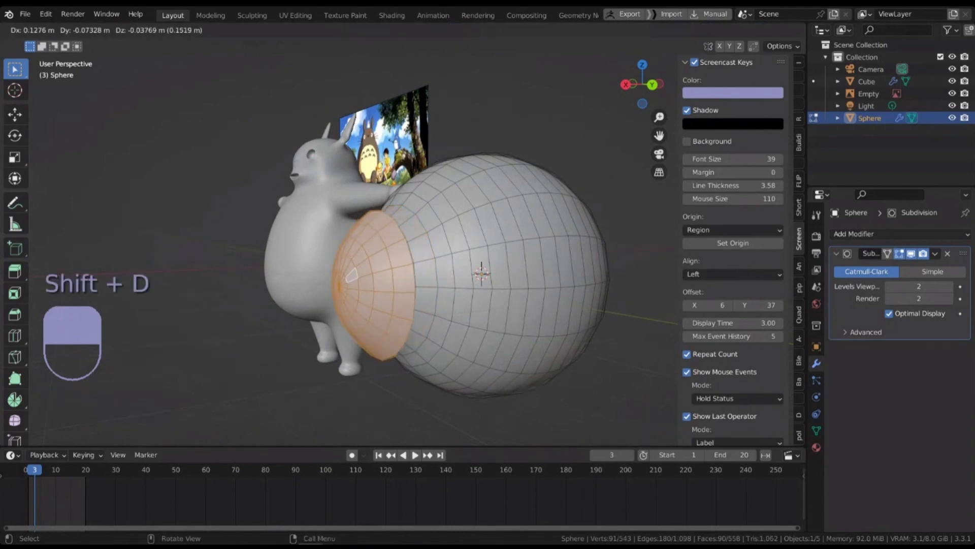
{"action": "right_click", "coordinate": [382, 286]}
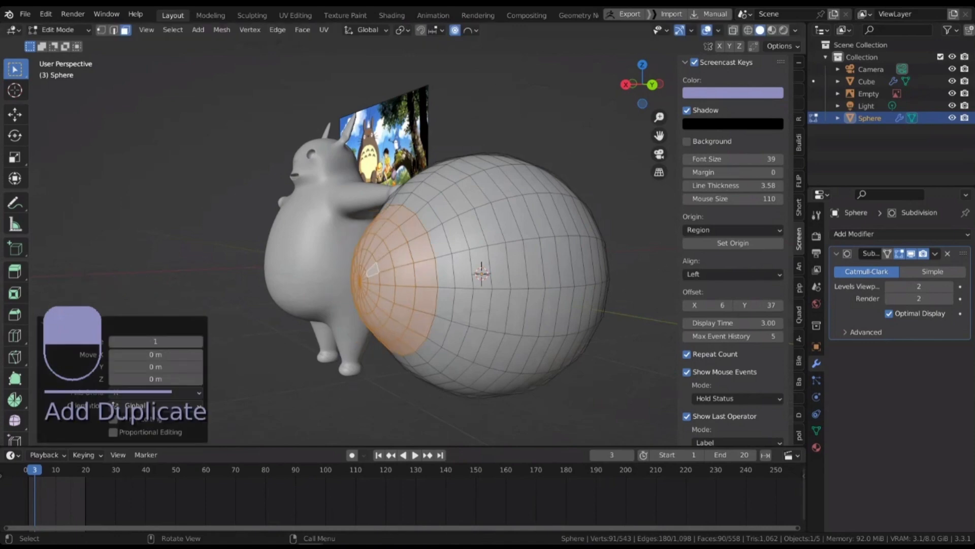
{"action": "key", "text": "p"}
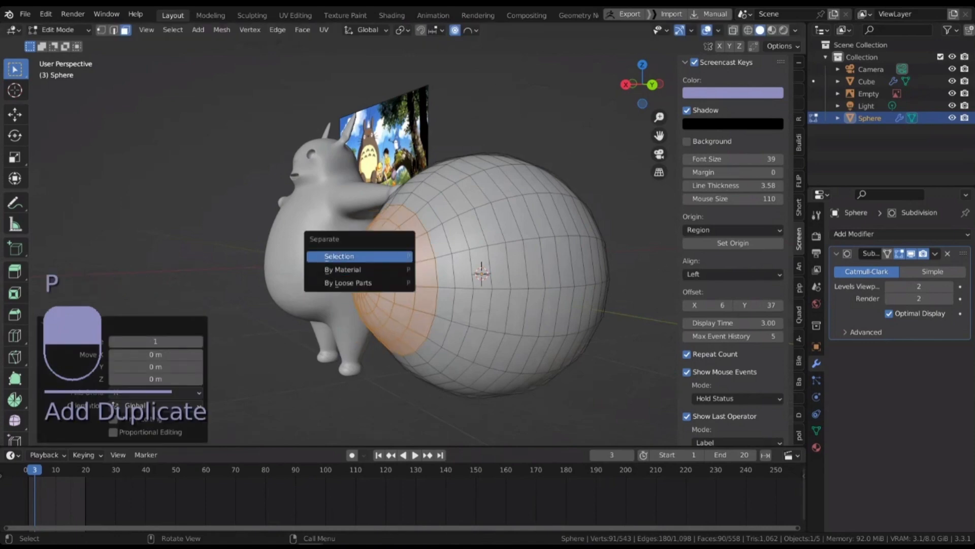
{"action": "left_click", "coordinate": [356, 256]}
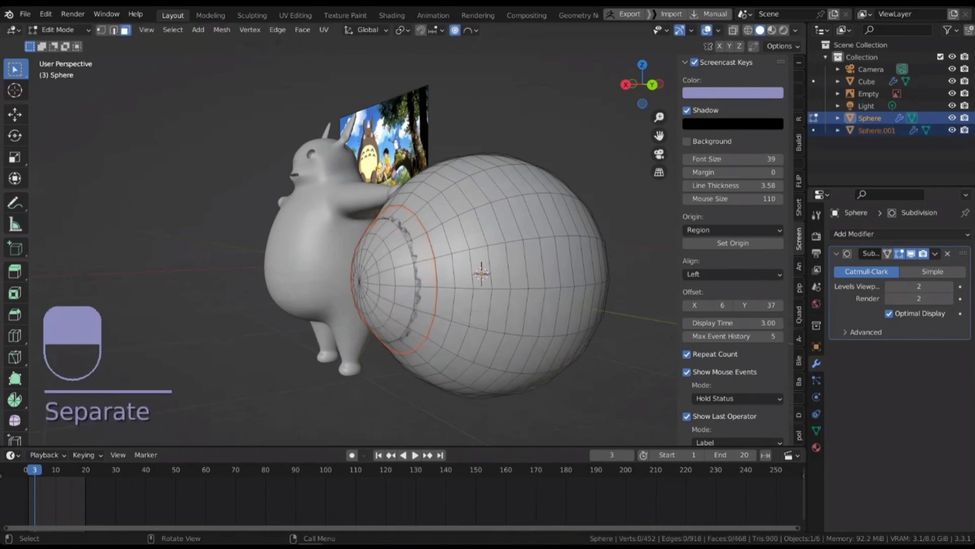
- Return to Object Mode and select the original eyeball sphere
{"action": "middle_click_drag", "start_coordinate": [356, 256], "coordinate": [331, 258]}
{"action": "scroll", "coordinate": [332, 257], "scroll_direction": "up", "scroll_amount": 2}
{"action": "key", "text": "Tab"}
{"action": "middle_click_drag", "start_coordinate": [472, 269], "coordinate": [599, 282]}
{"action": "left_click", "coordinate": [490, 268]}
{"action": "scroll", "coordinate": [490, 268], "scroll_direction": "down", "scroll_amount": 3}
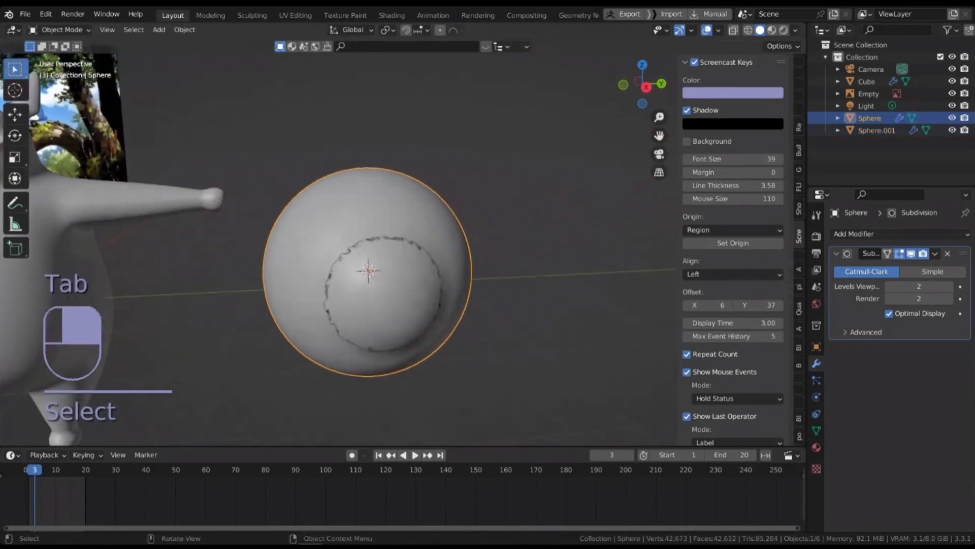
{"action": "left_click", "coordinate": [393, 299]}
{"action": "middle_click_drag", "start_coordinate": [394, 299], "coordinate": [349, 285]}
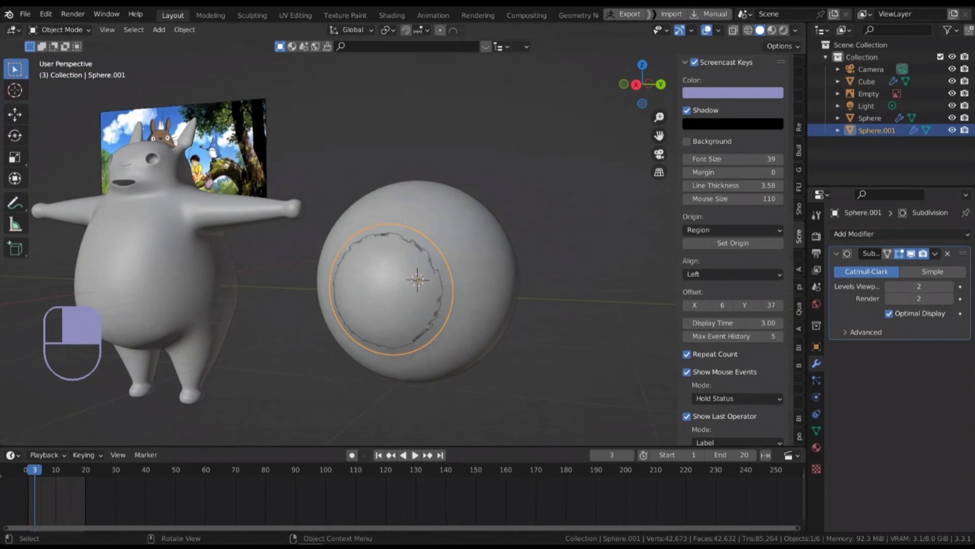
{"action": "scroll", "coordinate": [417, 280], "scroll_direction": "up", "scroll_amount": 2}
{"action": "left_click", "coordinate": [383, 292]}
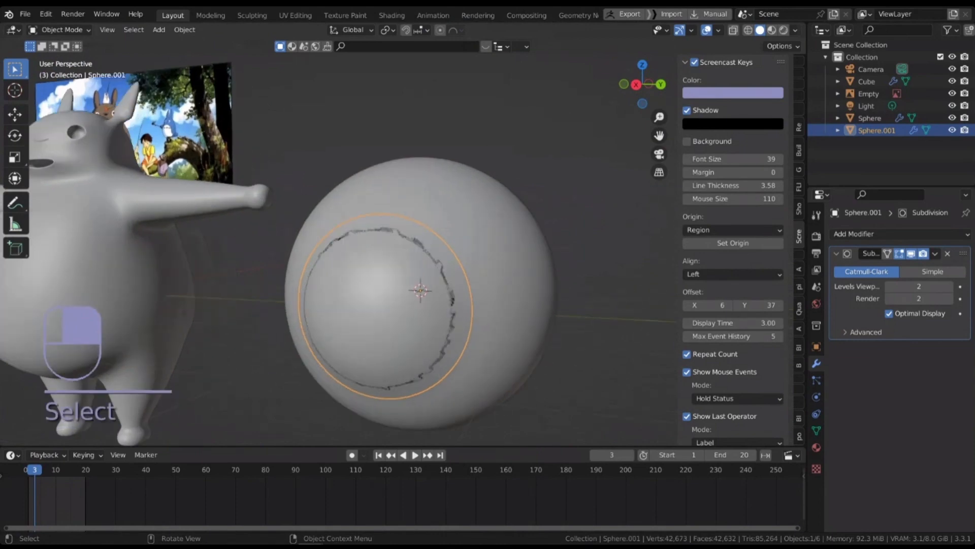
{"action": "left_click", "coordinate": [492, 254]}
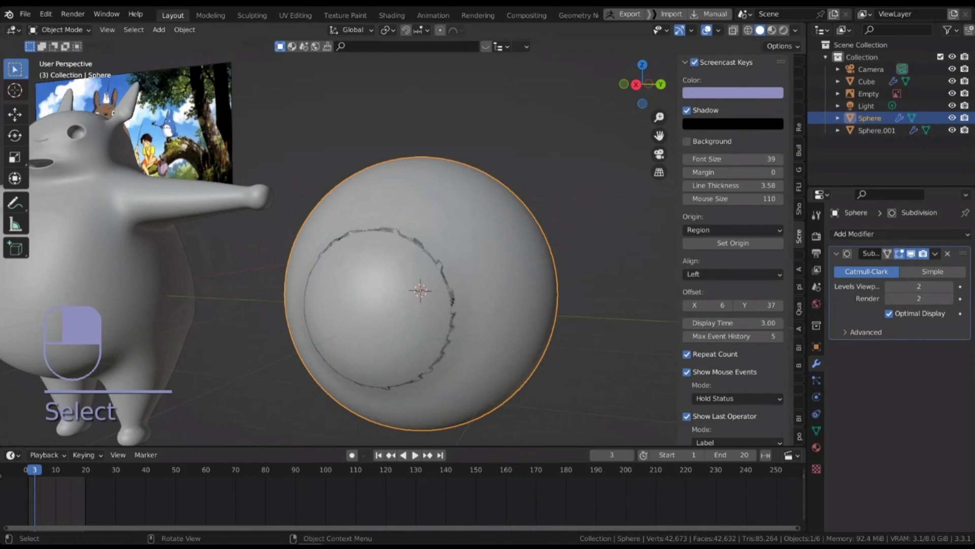
{"action": "left_click", "coordinate": [384, 292]}
- Rename the original eyeball sphere object as Sclera
{"action": "left_click", "coordinate": [497, 254]}
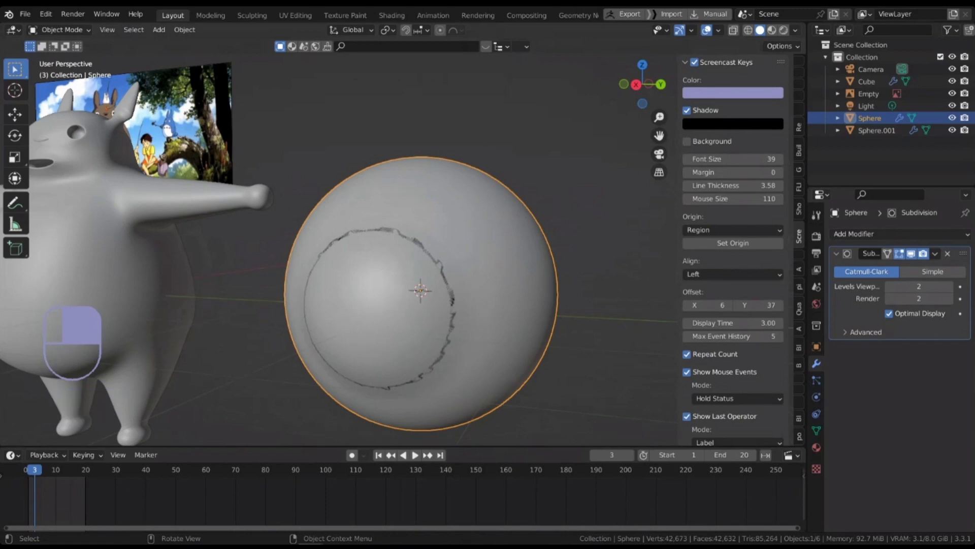
{"action": "key", "text": "F2"}
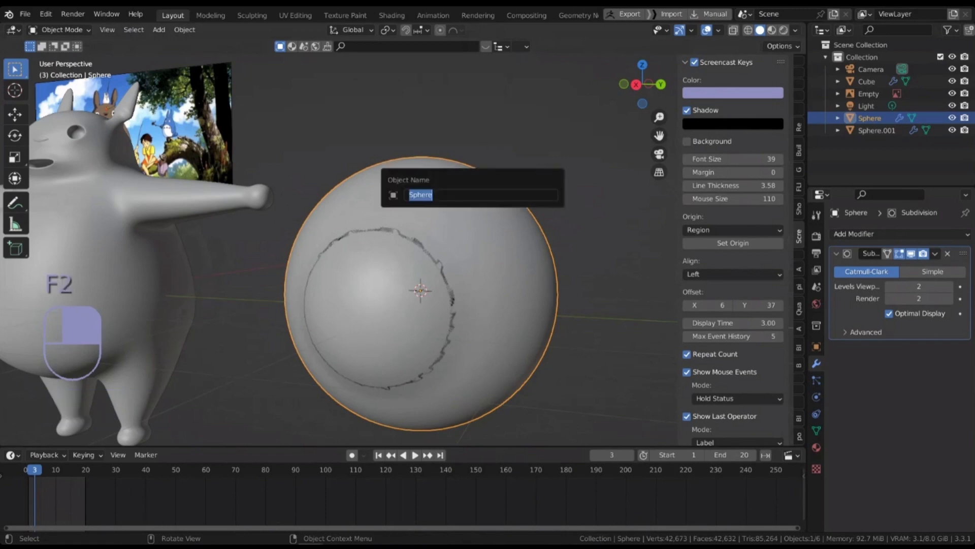
{"action": "key", "text": "shift"}
{"action": "type", "text": "S"}
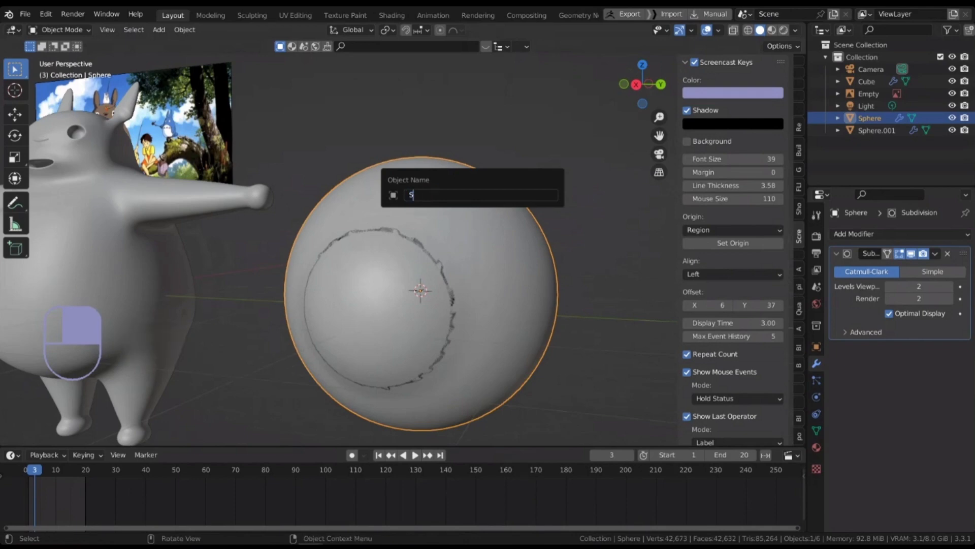
{"action": "type", "text": "clera"}
{"action": "key", "text": "Return"}
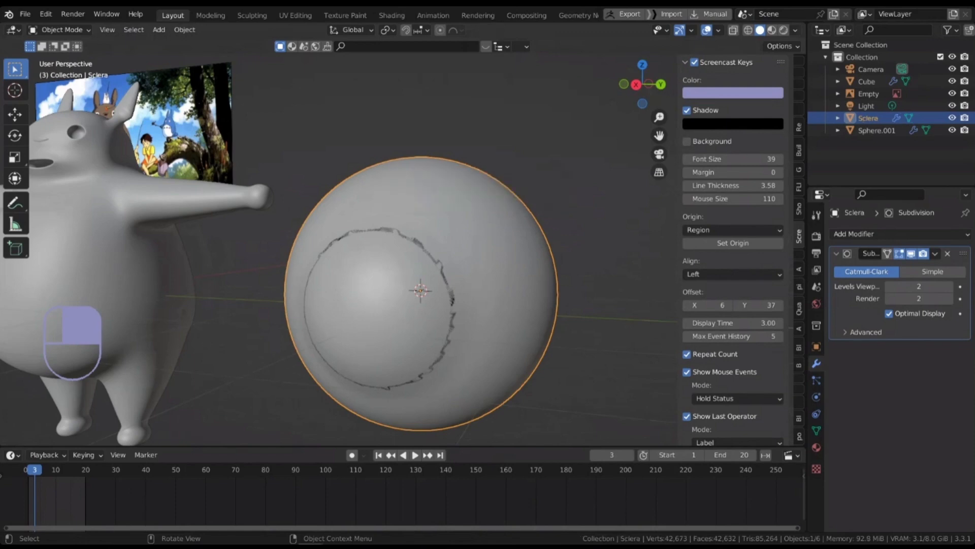
- Rename the separated front bulge object as Iris and keep it selected
{"action": "left_click", "coordinate": [377, 308]}
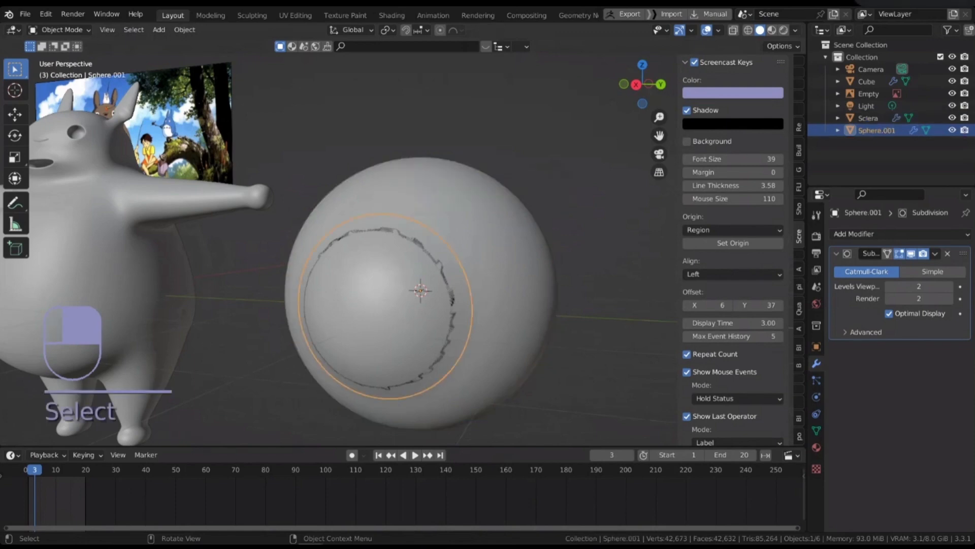
{"action": "key", "text": "F2"}
{"action": "type", "text": "Iris"}
{"action": "key", "text": "Return"}
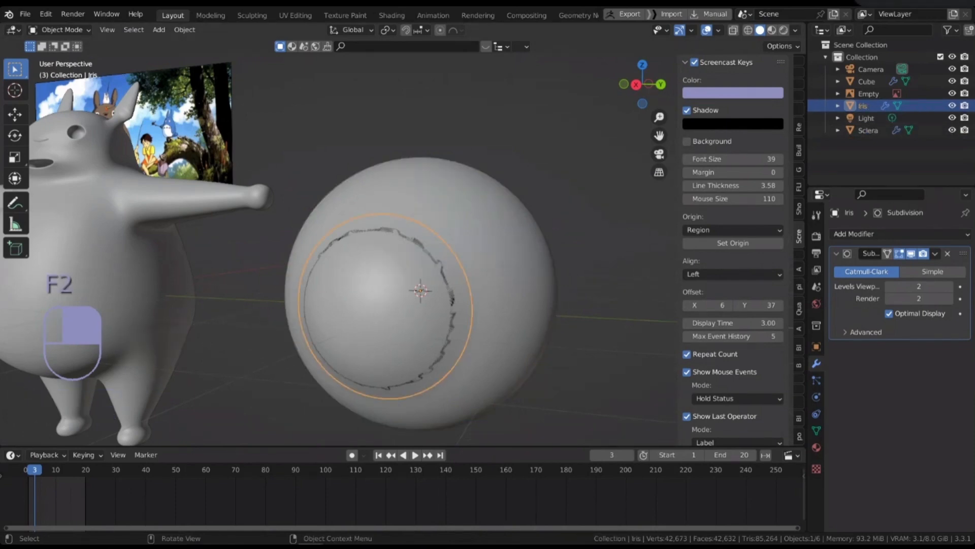
{"action": "left_click", "coordinate": [862, 105]}
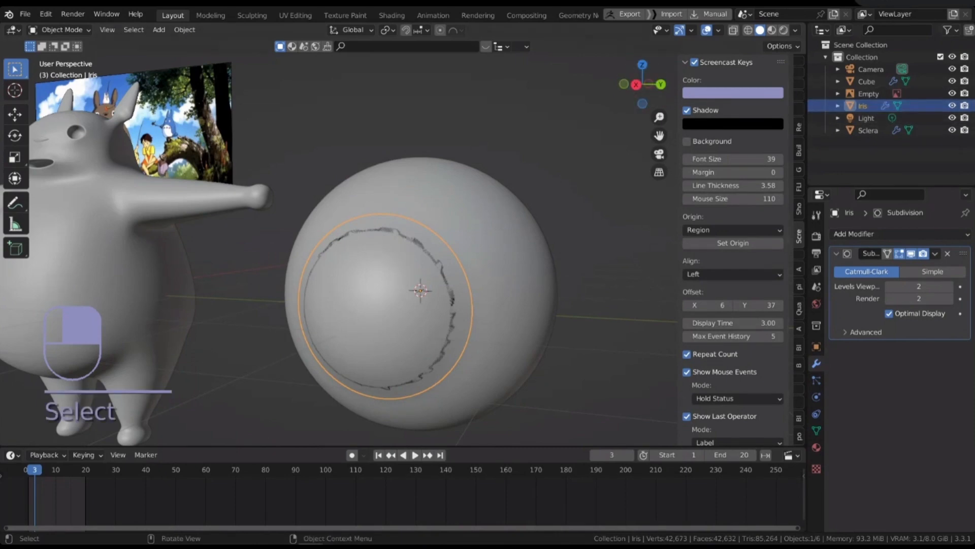
- Rename the character's body object as Totoro
{"action": "scroll", "coordinate": [404, 249], "scroll_direction": "down", "scroll_amount": 1}
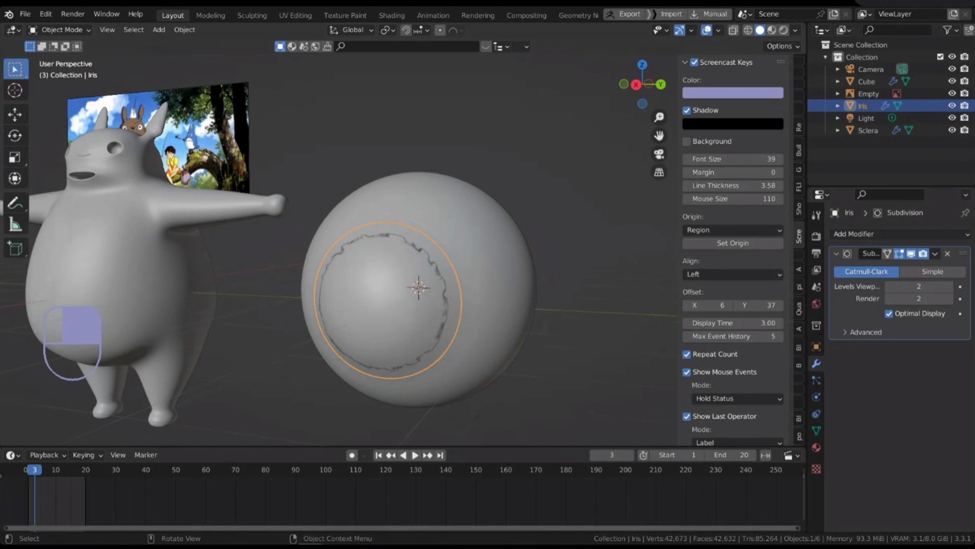
{"action": "left_click", "coordinate": [147, 253]}
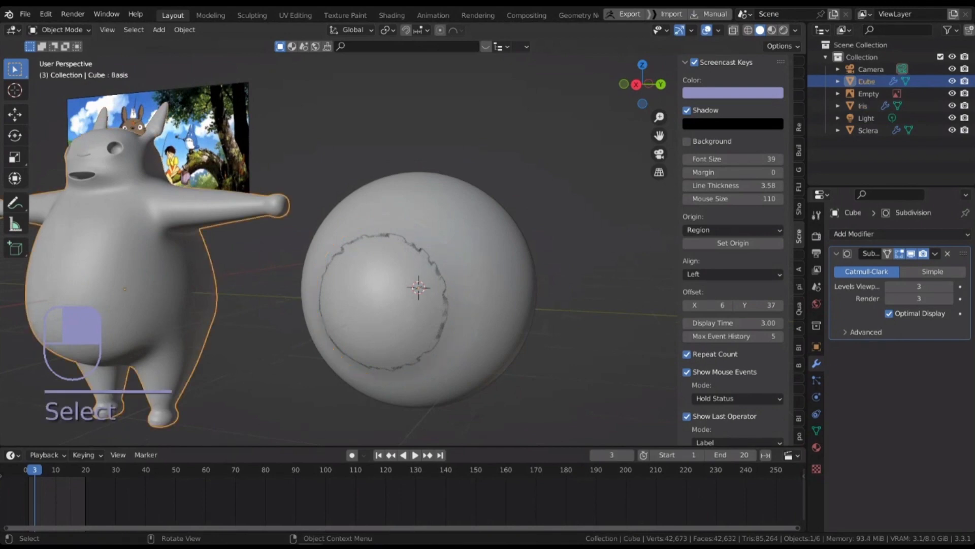
{"action": "key", "text": "F2"}
{"action": "type", "text": "Totoro"}
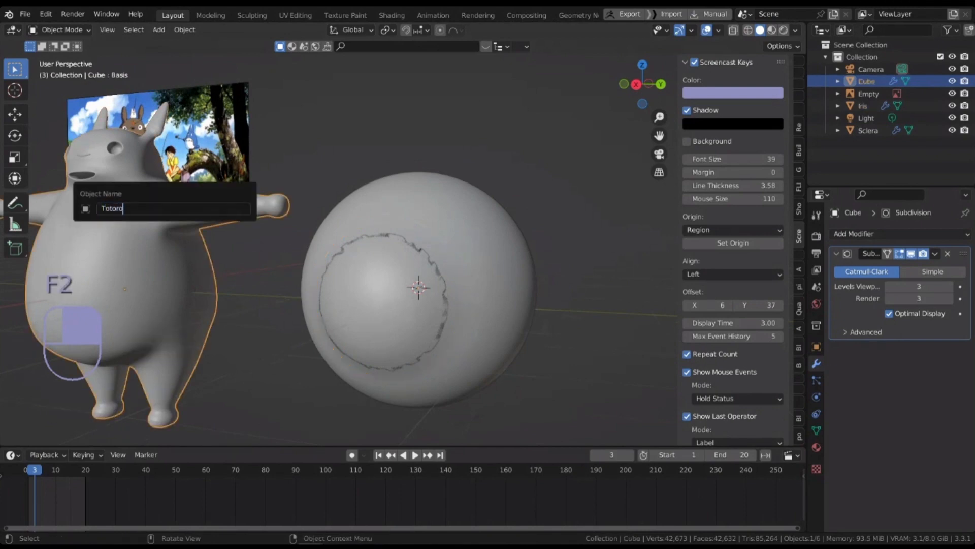
{"action": "key", "text": "Return"}
- Select the Iris object and enter Edit Mode on its mesh
{"action": "left_click", "coordinate": [383, 300]}
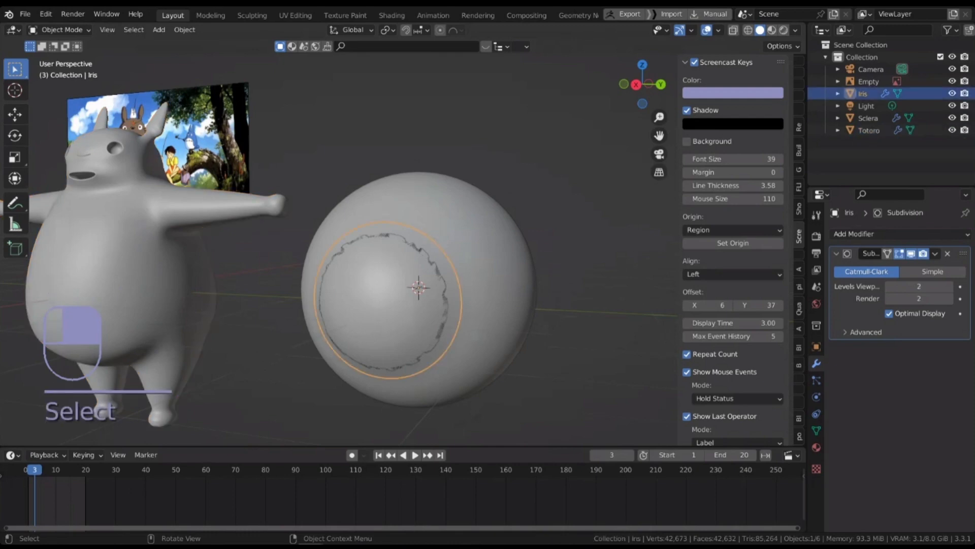
{"action": "scroll", "coordinate": [418, 287], "scroll_direction": "up", "scroll_amount": 2}
{"action": "middle_click_drag", "start_coordinate": [419, 287], "coordinate": [379, 288]}
{"action": "key", "text": "Tab"}
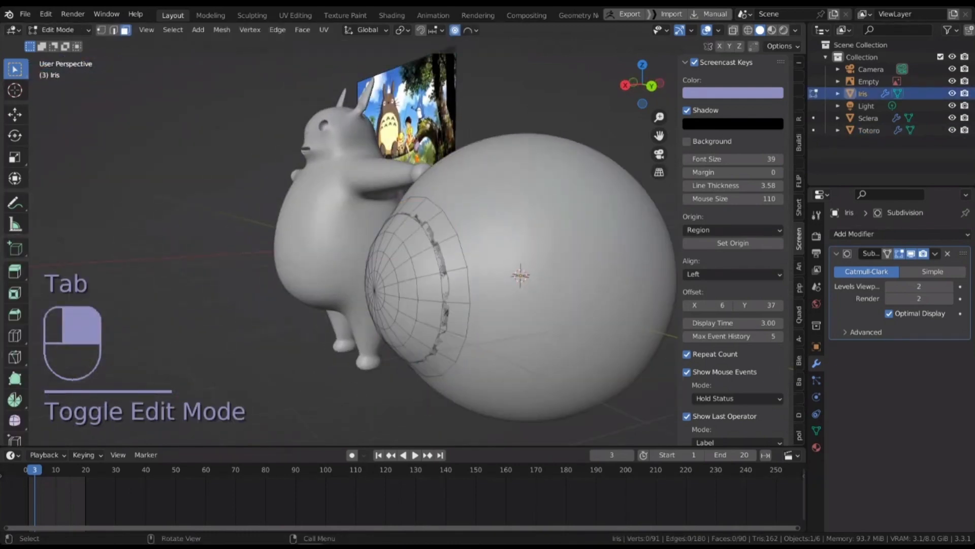
- Examine the iris mesh against the eyeball in the front and right orthographic views
{"action": "key", "text": "KP_3"}
{"action": "key", "text": "KP_1"}
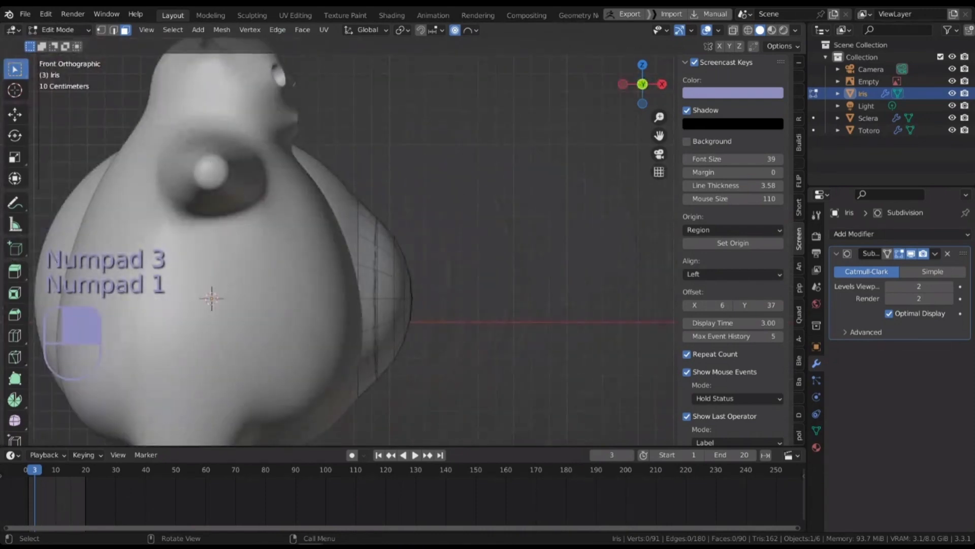
{"action": "mouse_move", "coordinate": [212, 299]}
{"action": "middle_mouse_down", "text": "shift"}
{"action": "mouse_move", "coordinate": [179, 233]}
{"action": "mouse_move", "coordinate": [206, 234]}
{"action": "mouse_move", "coordinate": [234, 338]}
{"action": "mouse_move", "coordinate": [201, 229]}
{"action": "mouse_move", "coordinate": [207, 282]}
{"action": "middle_mouse_up", "text": "shift"}
{"action": "scroll", "coordinate": [207, 233], "scroll_direction": "down", "scroll_amount": 1}
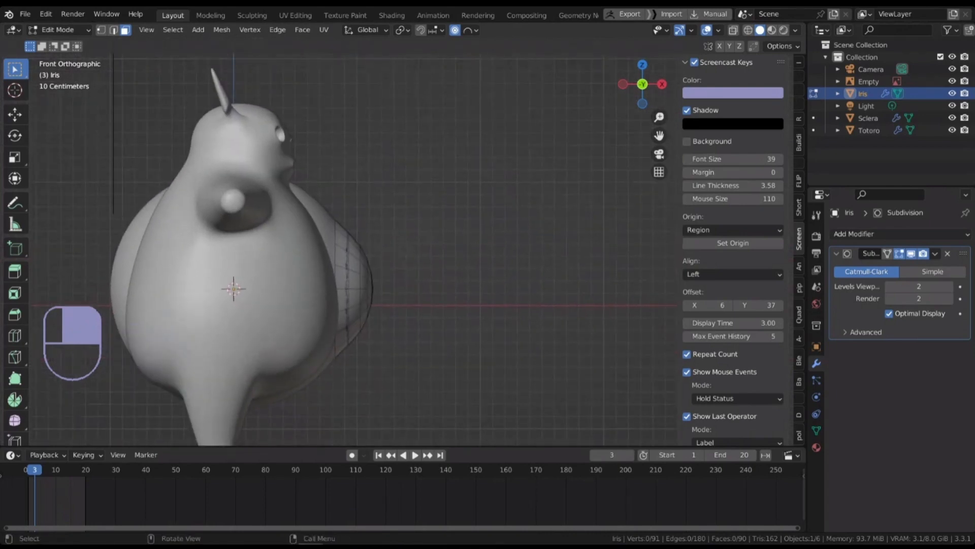
{"action": "key", "text": "alt"}
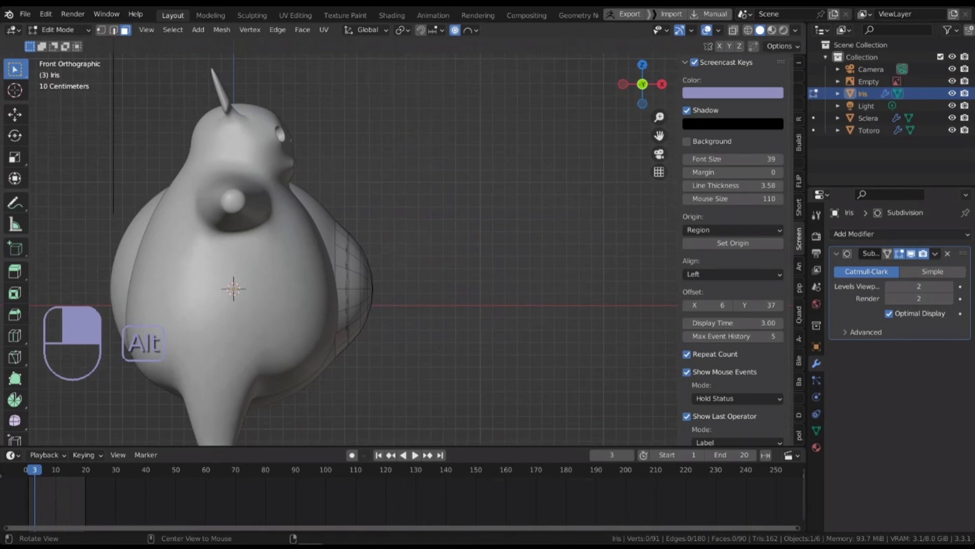
{"action": "middle_click_drag", "start_coordinate": [206, 282], "coordinate": [167, 284], "text": "alt"}
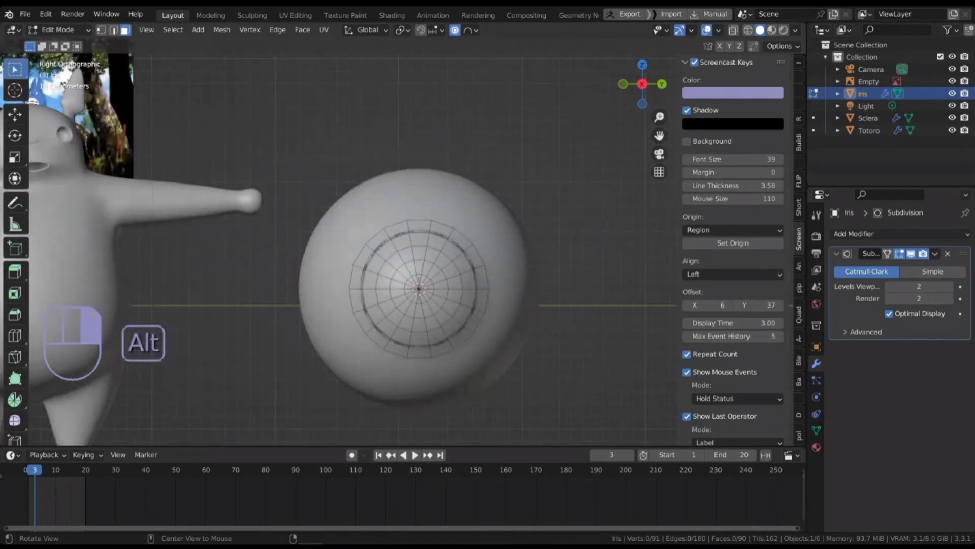
{"action": "middle_click_drag", "start_coordinate": [355, 285], "coordinate": [285, 285], "text": "alt"}
{"action": "middle_click_drag", "start_coordinate": [355, 285], "coordinate": [427, 285], "text": "shift"}
{"action": "middle_click_drag", "start_coordinate": [427, 285], "coordinate": [365, 284], "text": "alt"}
{"action": "right_click_drag", "start_coordinate": [406, 203], "coordinate": [406, 264], "text": "alt"}
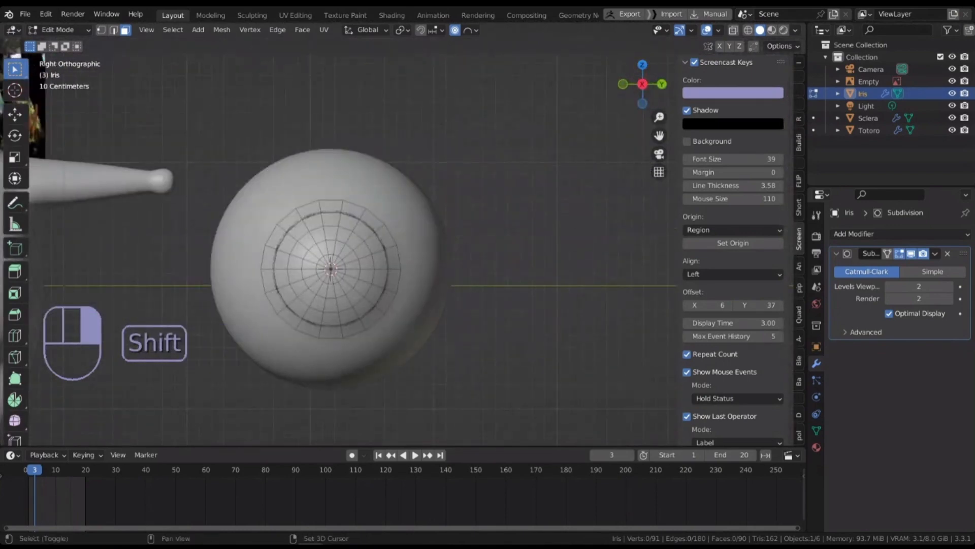
{"action": "middle_click_drag", "start_coordinate": [330, 270], "coordinate": [347, 300], "text": "shift"}
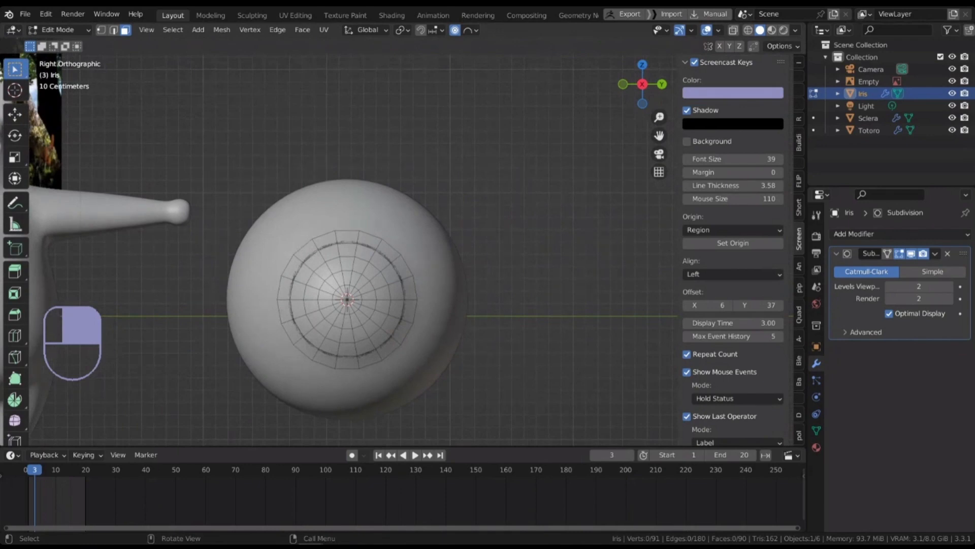
- In the back orthographic view, switch to vertex select mode and select the pole vertex at the tip of the iris bulge
{"action": "middle_click_drag", "start_coordinate": [437, 257], "coordinate": [366, 257], "text": "alt"}
{"action": "scroll", "coordinate": [365, 257], "scroll_direction": "up", "scroll_amount": 2}
{"action": "key", "text": "1"}
{"action": "scroll", "coordinate": [365, 321], "scroll_direction": "up", "scroll_amount": 6}
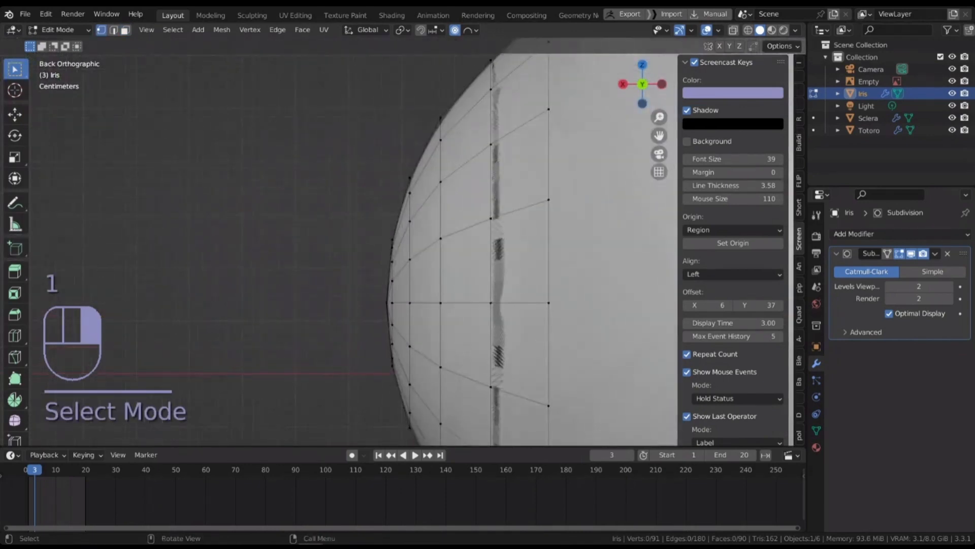
{"action": "left_click", "coordinate": [386, 303]}
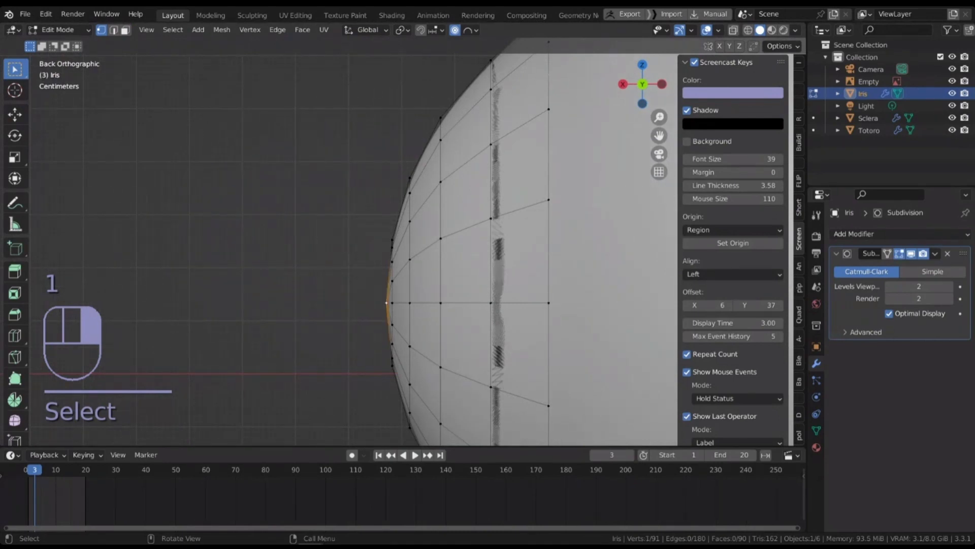
- Set the proportional editing falloff to Smooth and turn on X-ray display to see through the meshes
{"action": "scroll", "coordinate": [389, 293], "scroll_direction": "down", "scroll_amount": 3}
{"action": "middle_click_drag", "start_coordinate": [389, 293], "coordinate": [271, 277], "text": "shift"}
{"action": "scroll", "coordinate": [272, 277], "scroll_direction": "down", "scroll_amount": 1}
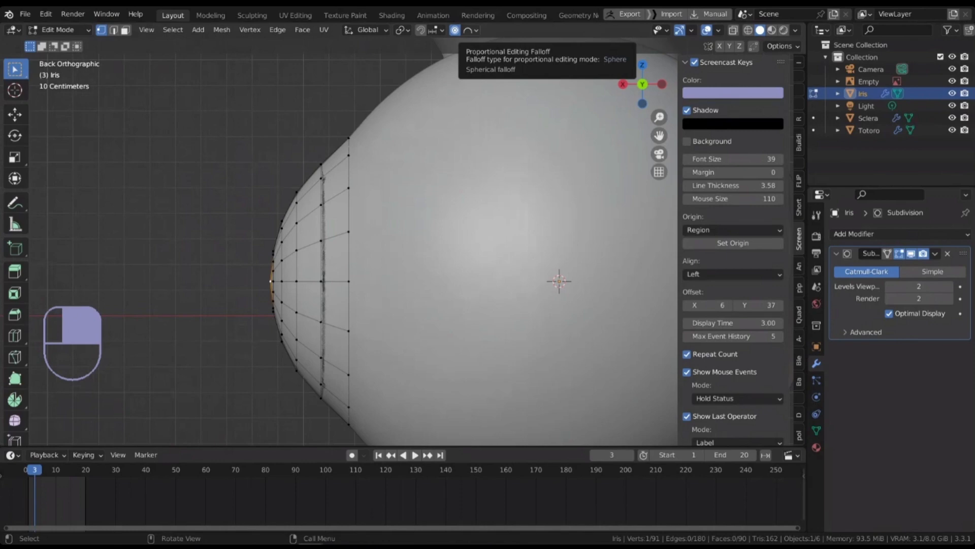
{"action": "left_click", "coordinate": [469, 30]}
{"action": "left_click", "coordinate": [437, 85]}
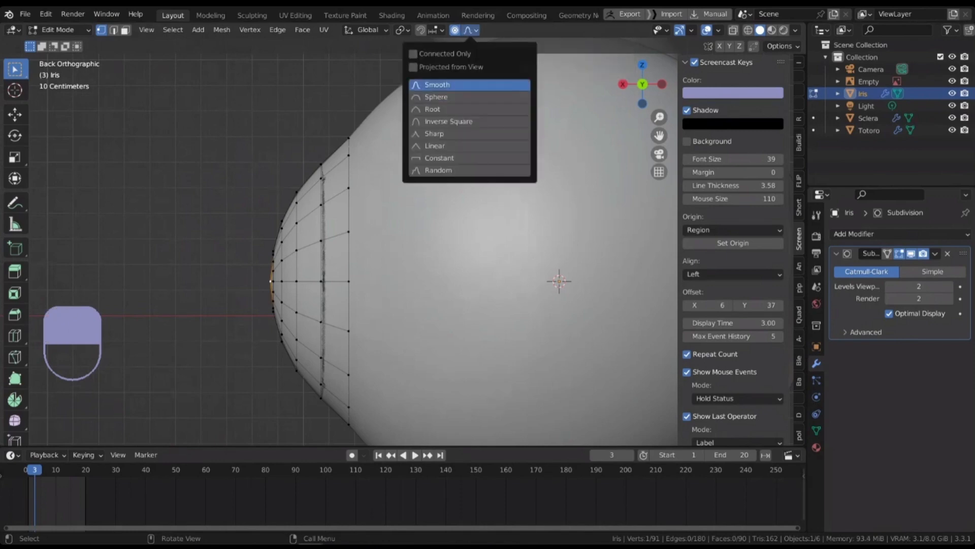
{"action": "scroll", "coordinate": [489, 244], "scroll_direction": "down", "scroll_amount": 3}
{"action": "middle_click_drag", "start_coordinate": [489, 244], "coordinate": [340, 225], "text": "shift"}
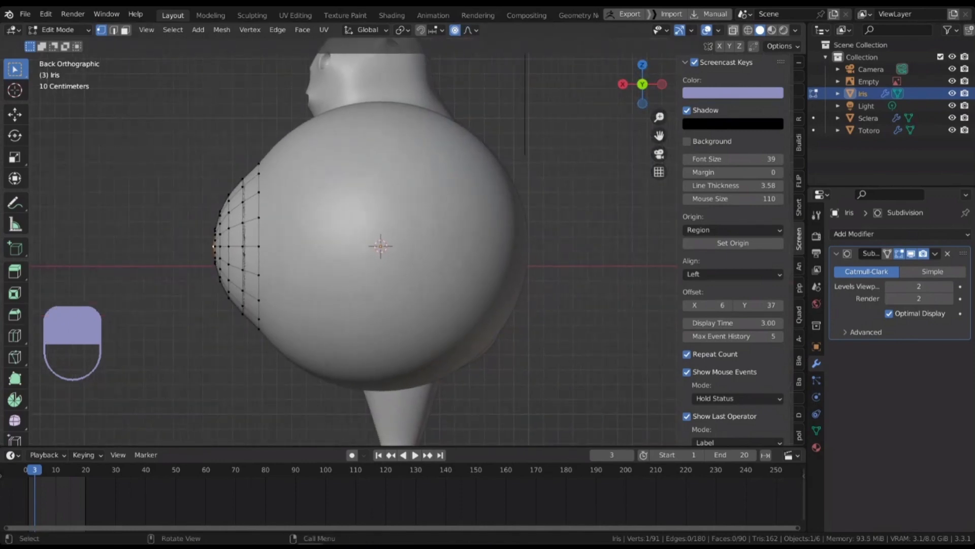
{"action": "scroll", "coordinate": [213, 210], "scroll_direction": "up", "scroll_amount": 3}
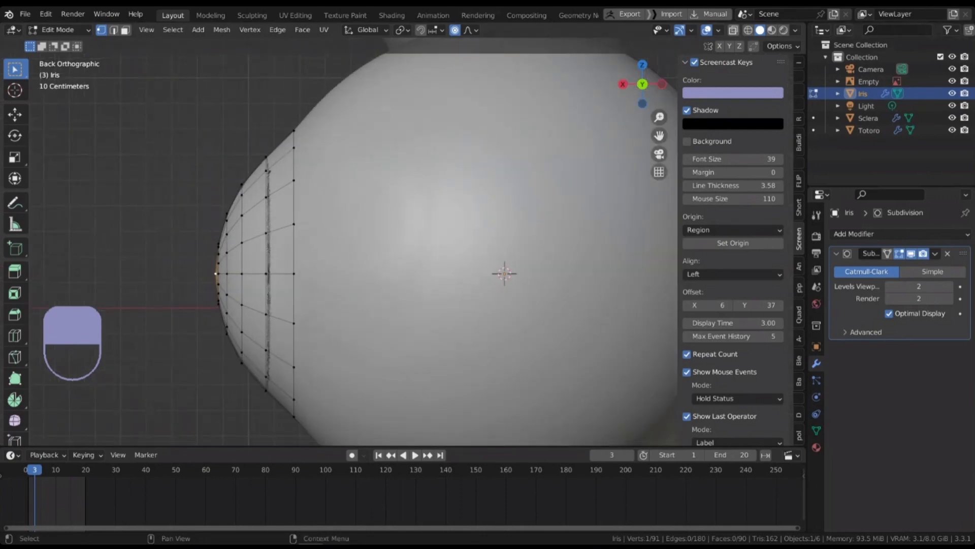
{"action": "left_click", "coordinate": [733, 30]}
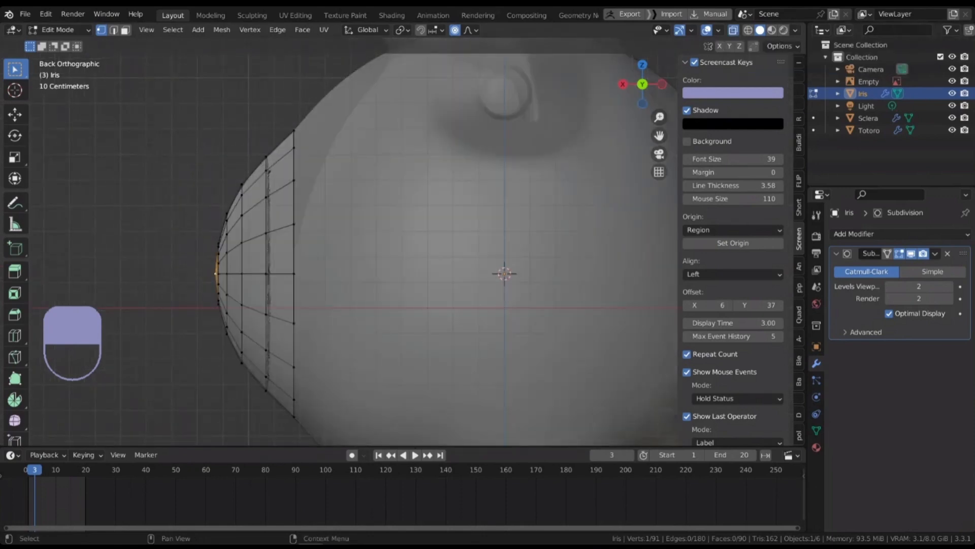
- Move the iris's pole vertex about -0.31 m along the X axis with a proportional size of about 0.683 m
{"action": "key", "text": "g"}
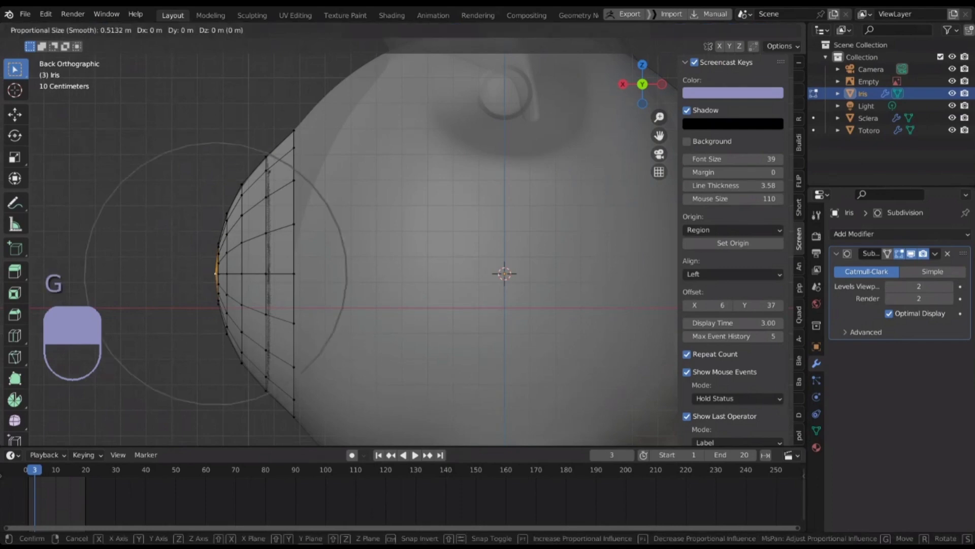
{"action": "key", "text": "x"}
{"action": "scroll", "coordinate": [254, 274], "scroll_direction": "down", "scroll_amount": 1}
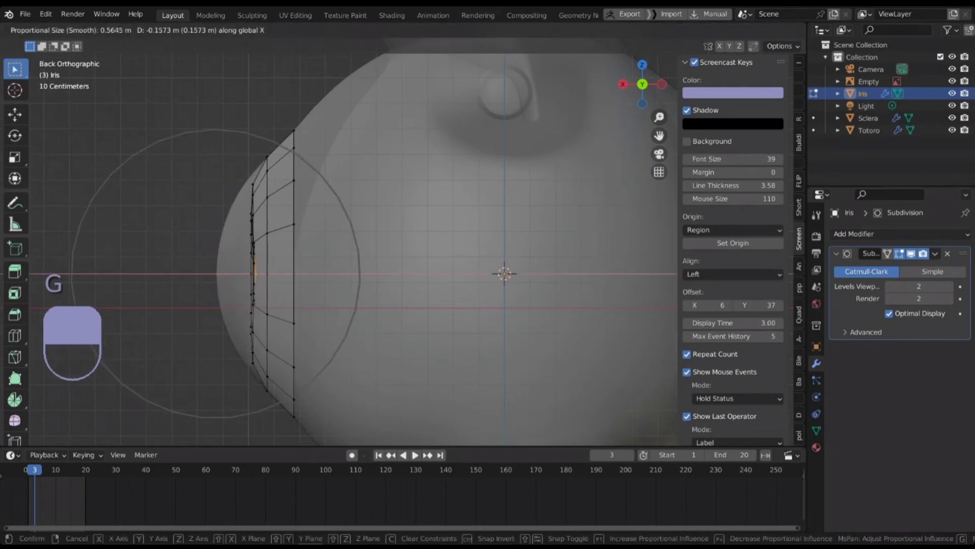
{"action": "scroll", "coordinate": [269, 274], "scroll_direction": "down", "scroll_amount": 1}
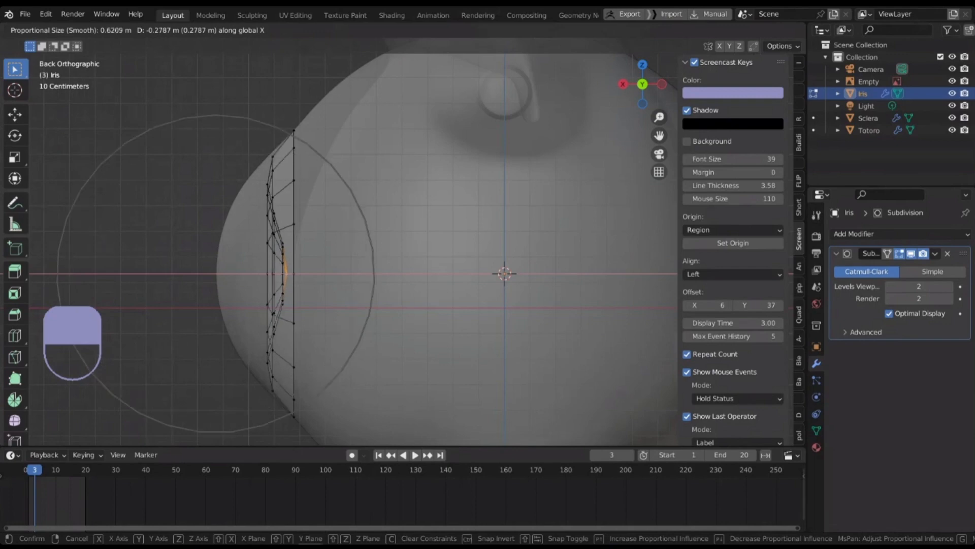
{"action": "scroll", "coordinate": [285, 273], "scroll_direction": "down", "scroll_amount": 1}
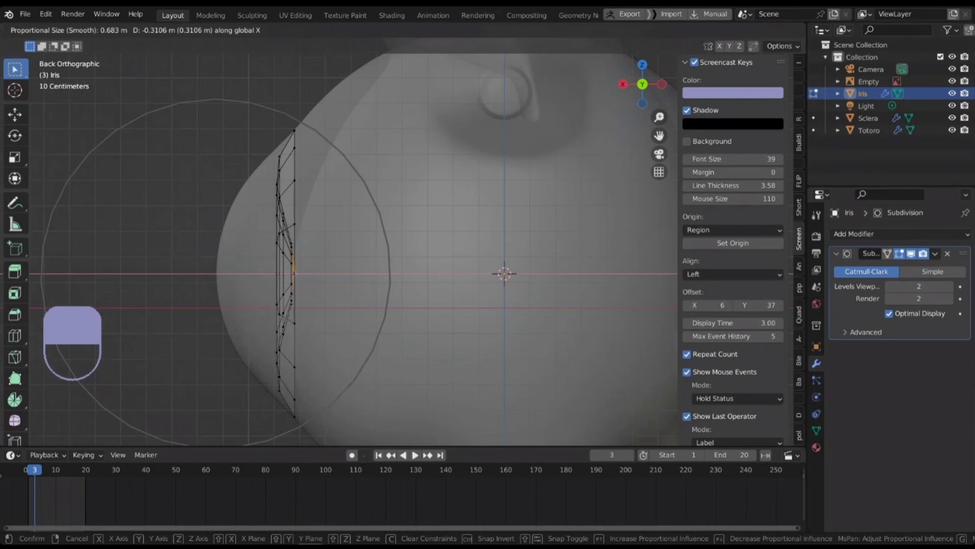
{"action": "left_click", "coordinate": [294, 273]}
- Check the indented iris mesh from the side and the front, and switch to face select mode
{"action": "scroll", "coordinate": [297, 151], "scroll_direction": "up", "scroll_amount": 4}
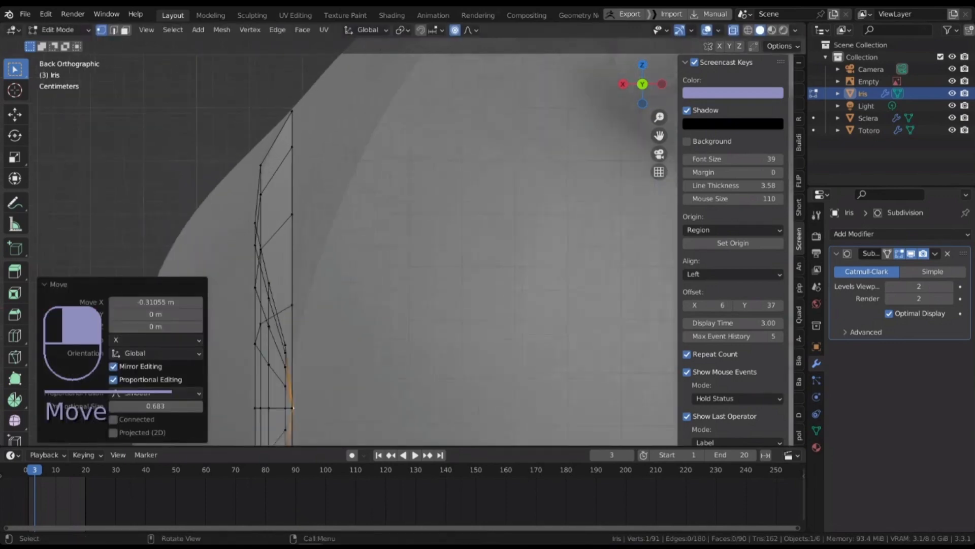
{"action": "scroll", "coordinate": [296, 215], "scroll_direction": "down", "scroll_amount": 2}
{"action": "middle_click_drag", "start_coordinate": [300, 353], "coordinate": [285, 192], "text": "shift"}
{"action": "scroll", "coordinate": [314, 225], "scroll_direction": "up", "scroll_amount": 4}
{"action": "scroll", "coordinate": [311, 206], "scroll_direction": "down", "scroll_amount": 5}
{"action": "middle_click_drag", "start_coordinate": [285, 192], "coordinate": [315, 192]}
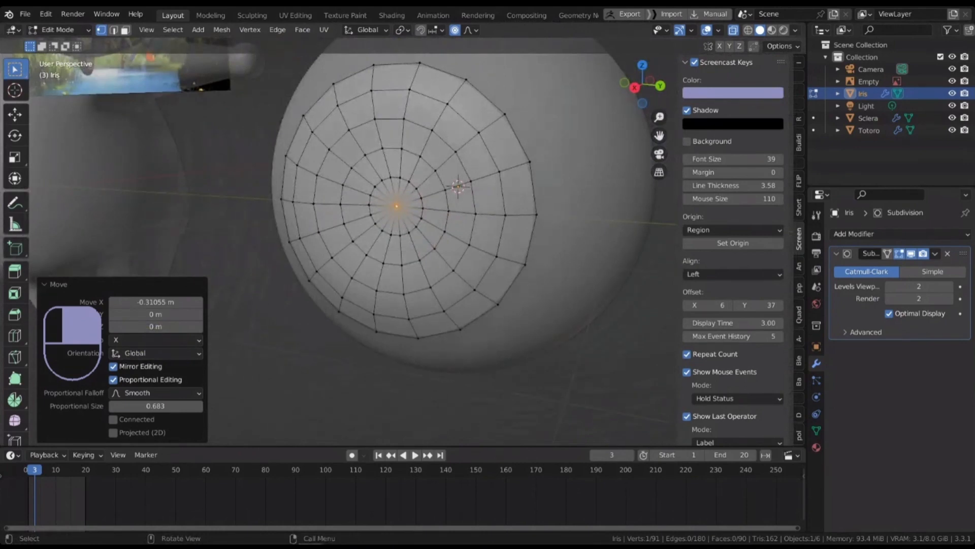
{"action": "scroll", "coordinate": [315, 192], "scroll_direction": "up", "scroll_amount": 1}
{"action": "middle_click_drag", "start_coordinate": [315, 192], "coordinate": [348, 186]}
{"action": "key", "text": "3"}
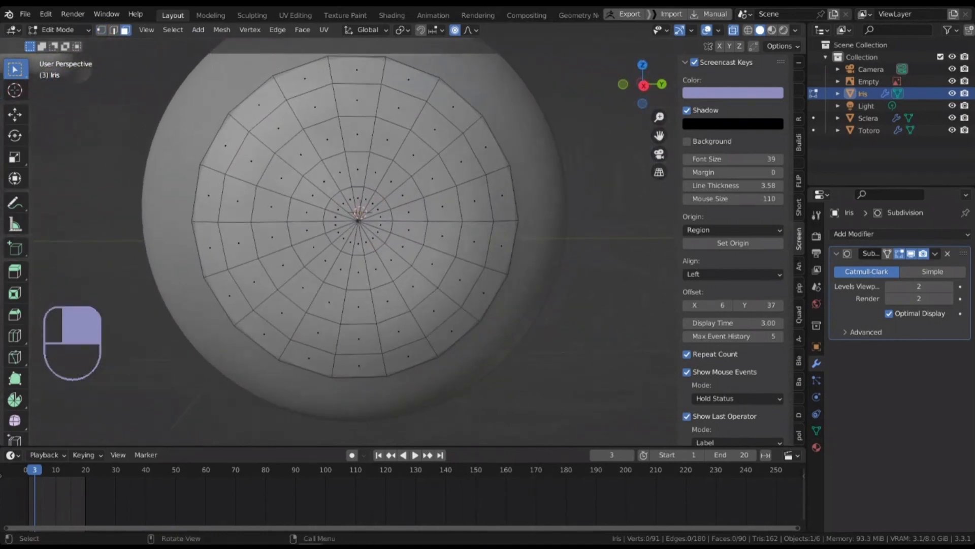
- Select the innermost ring of faces at the iris's centre and extrude it about -0.026 m along its normal
{"action": "left_click_drag", "start_coordinate": [327, 188], "coordinate": [392, 258], "text": "shift"}
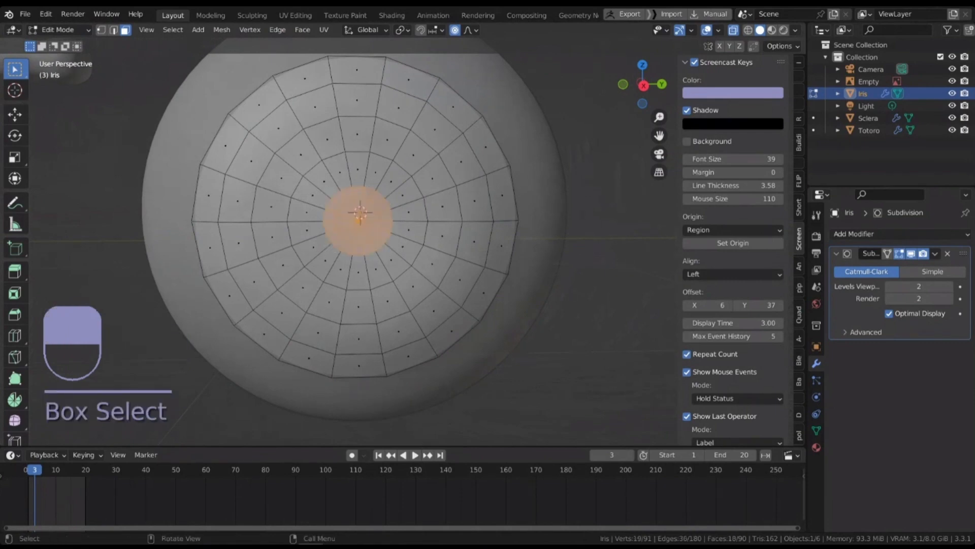
{"action": "middle_click_drag", "start_coordinate": [391, 258], "coordinate": [328, 278]}
{"action": "key", "text": "e"}
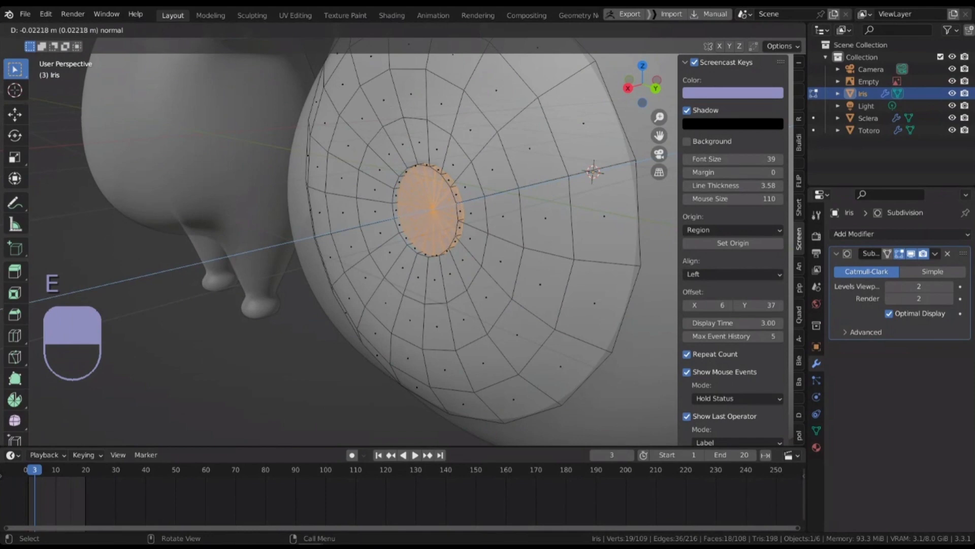
{"action": "left_click", "coordinate": [328, 278]}
{"action": "middle_click_drag", "start_coordinate": [328, 278], "coordinate": [281, 304], "text": "shift"}
{"action": "scroll", "coordinate": [280, 303], "scroll_direction": "up", "scroll_amount": 3}
{"action": "scroll", "coordinate": [280, 303], "scroll_direction": "up", "scroll_amount": 1}
{"action": "scroll", "coordinate": [280, 304], "scroll_direction": "down", "scroll_amount": 1}
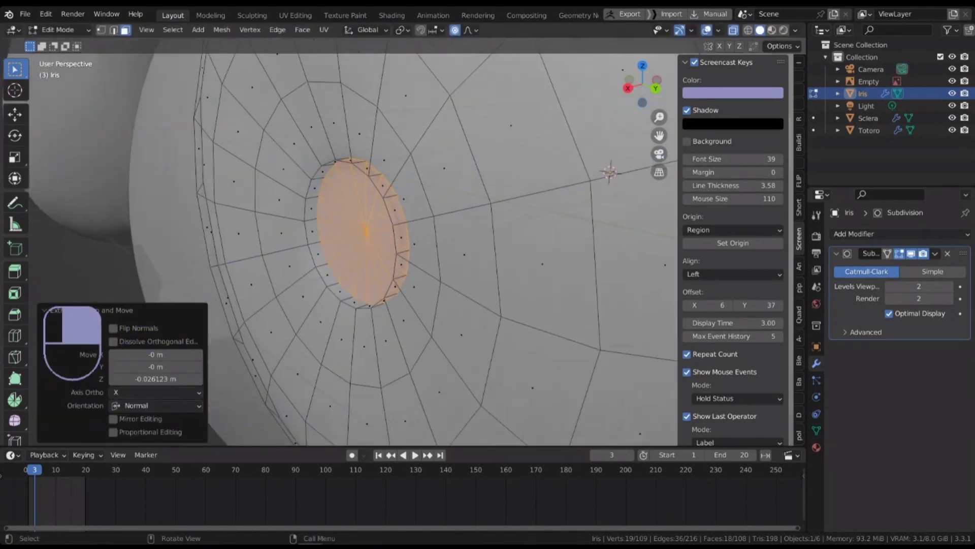
- Extrude the same centre faces about another -0.425 m along the normal to form a pupil tube inside the eyeball
{"action": "scroll", "coordinate": [335, 299], "scroll_direction": "down", "scroll_amount": 2}
{"action": "middle_click_drag", "start_coordinate": [335, 299], "coordinate": [255, 292], "text": "shift"}
{"action": "key", "text": "e"}
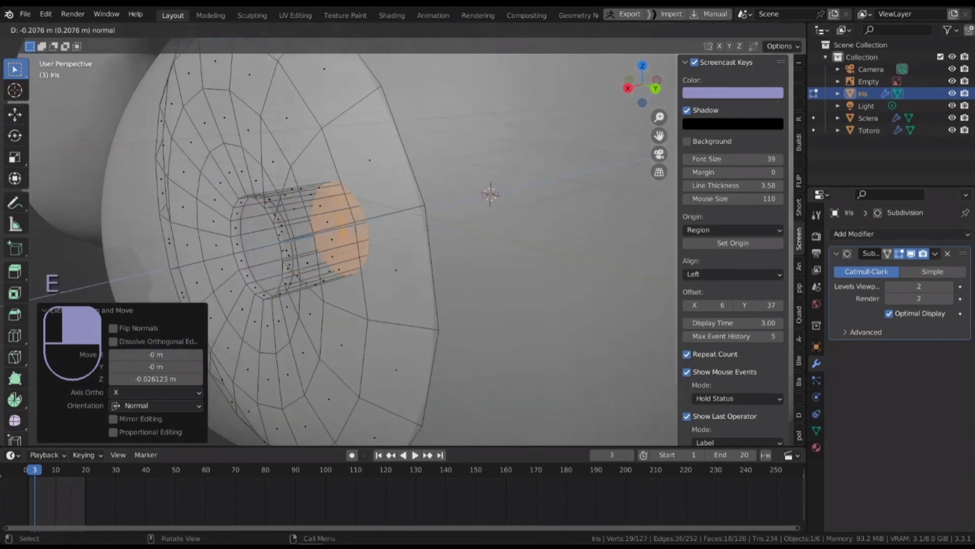
{"action": "left_click", "coordinate": [253, 214]}
{"action": "scroll", "coordinate": [254, 214], "scroll_direction": "down", "scroll_amount": 1}
{"action": "scroll", "coordinate": [254, 214], "scroll_direction": "up", "scroll_amount": 8}
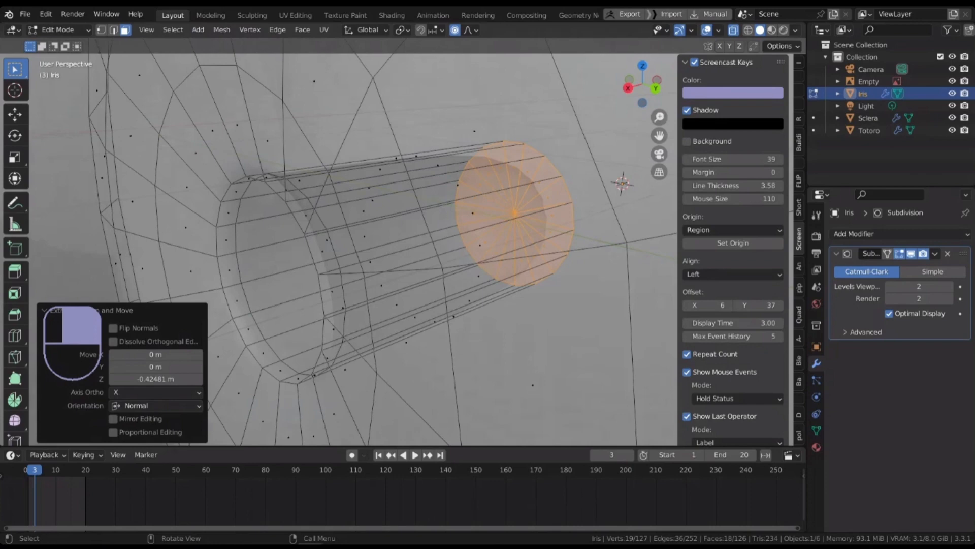
- Add one loop cut around the pupil tube and slide it close to the inner end, at a factor of about -0.887
{"action": "scroll", "coordinate": [407, 244], "scroll_direction": "down", "scroll_amount": 4}
{"action": "middle_click_drag", "start_coordinate": [457, 229], "coordinate": [389, 229]}
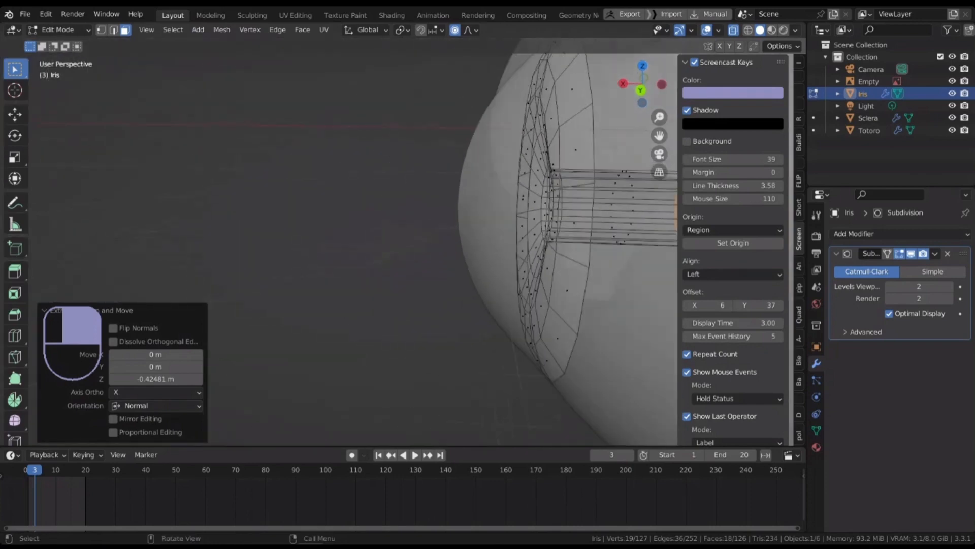
{"action": "middle_click_drag", "start_coordinate": [549, 224], "coordinate": [364, 225], "text": "shift"}
{"action": "scroll", "coordinate": [624, 210], "scroll_direction": "up", "scroll_amount": 2}
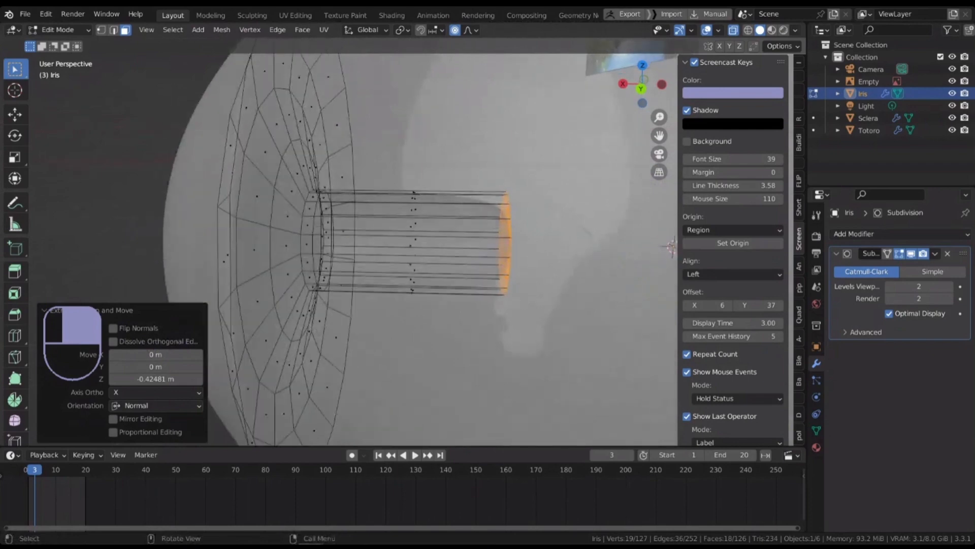
{"action": "key", "text": "ctrl+r"}
{"action": "left_click", "coordinate": [427, 211]}
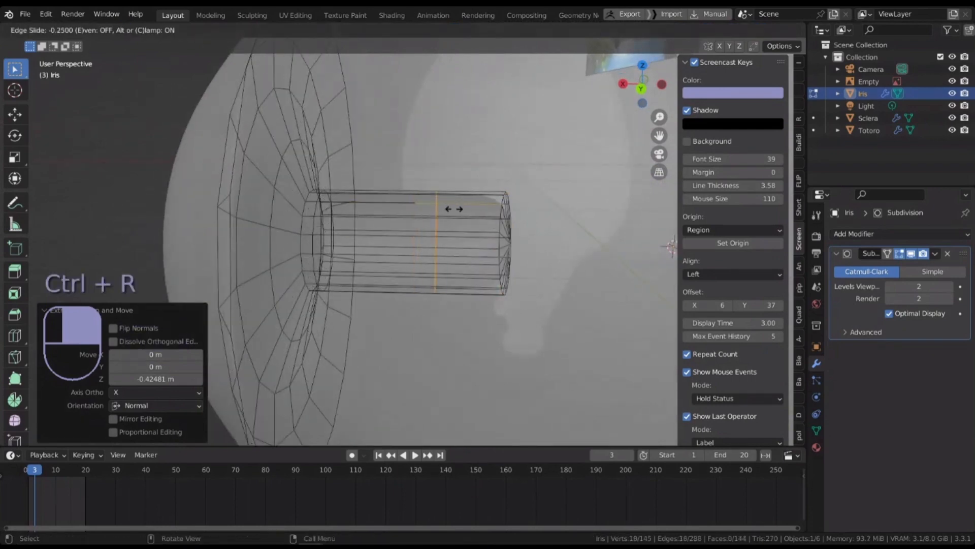
{"action": "left_click", "coordinate": [496, 210]}
- Examine the pupil tube inside the eyeball from the side and at an angle
{"action": "scroll", "coordinate": [498, 211], "scroll_direction": "down", "scroll_amount": 7}
{"action": "middle_click_drag", "start_coordinate": [499, 211], "coordinate": [428, 177], "text": "shift"}
{"action": "scroll", "coordinate": [425, 177], "scroll_direction": "up", "scroll_amount": 2}
{"action": "scroll", "coordinate": [441, 176], "scroll_direction": "up", "scroll_amount": 1}
{"action": "middle_click_drag", "start_coordinate": [428, 176], "coordinate": [325, 192], "text": "shift"}
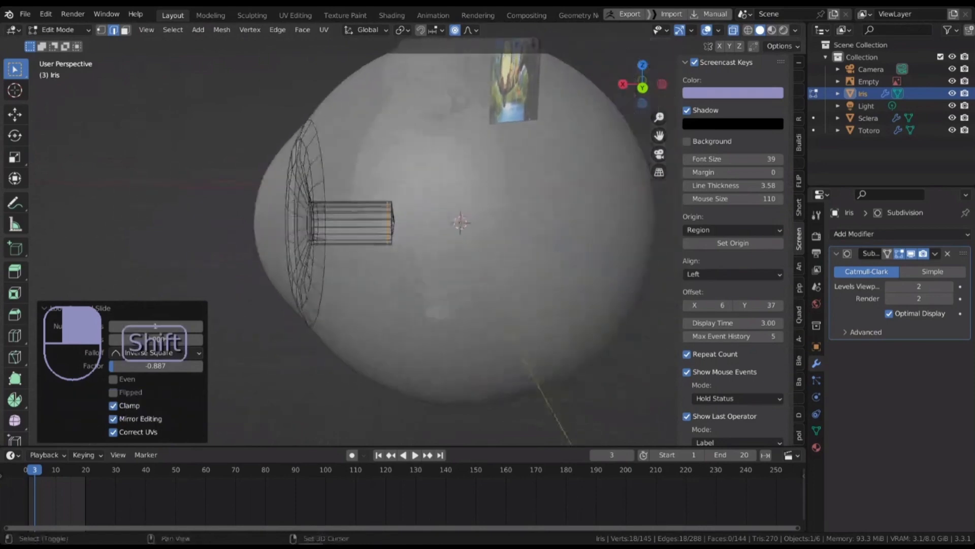
{"action": "scroll", "coordinate": [328, 192], "scroll_direction": "down", "scroll_amount": 2}
{"action": "scroll", "coordinate": [458, 229], "scroll_direction": "up", "scroll_amount": 3}
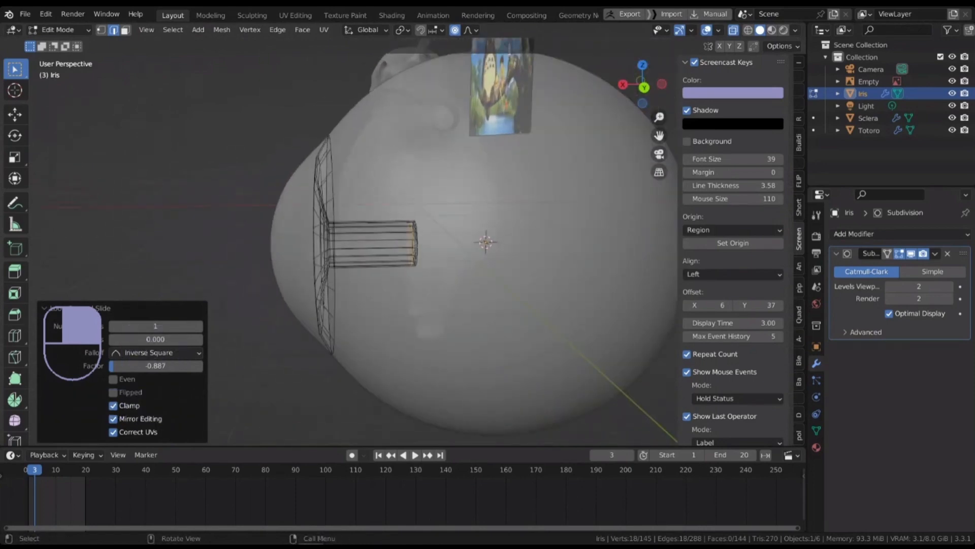
{"action": "mouse_move", "coordinate": [458, 229]}
{"action": "middle_mouse_down"}
{"action": "mouse_move", "coordinate": [472, 223]}
{"action": "mouse_move", "coordinate": [449, 229]}
{"action": "mouse_move", "coordinate": [465, 229]}
{"action": "middle_mouse_up"}
{"action": "middle_click_drag", "start_coordinate": [465, 229], "coordinate": [526, 231], "text": "shift"}
{"action": "middle_click_drag", "start_coordinate": [526, 231], "coordinate": [535, 230]}
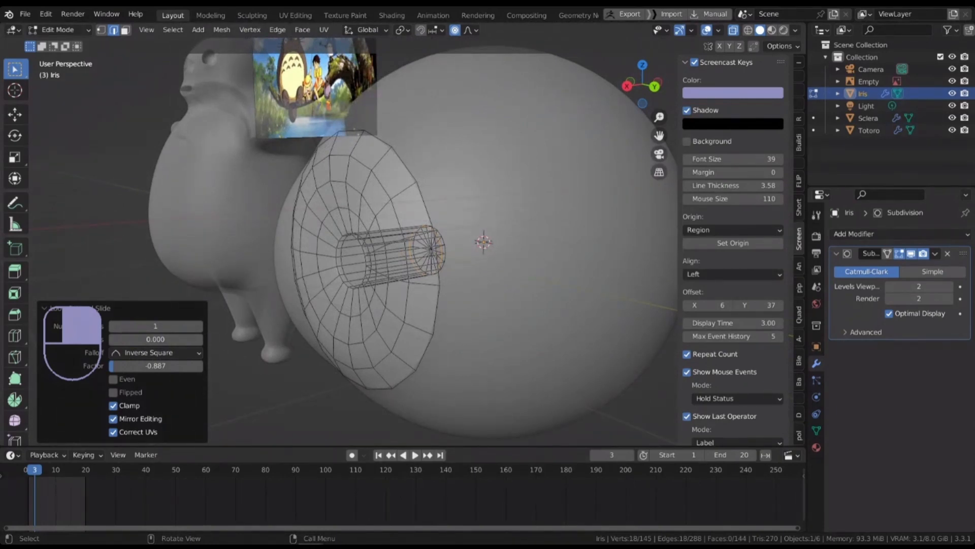
{"action": "scroll", "coordinate": [432, 233], "scroll_direction": "down", "scroll_amount": 3}
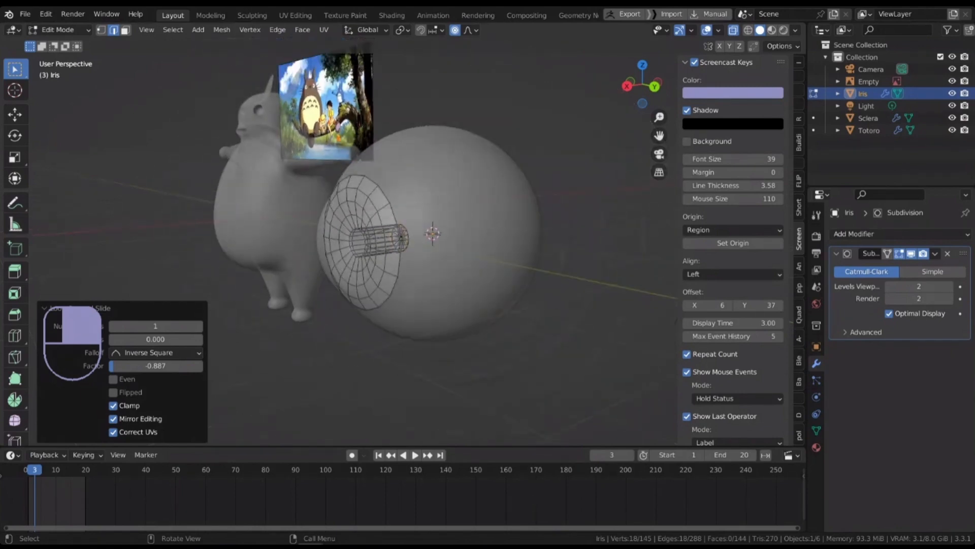
- Return the iris to Object Mode, turn off X-ray display and deselect everything
{"action": "middle_click_drag", "start_coordinate": [431, 231], "coordinate": [495, 232]}
{"action": "key", "text": "Tab"}
{"action": "left_click", "coordinate": [733, 30]}
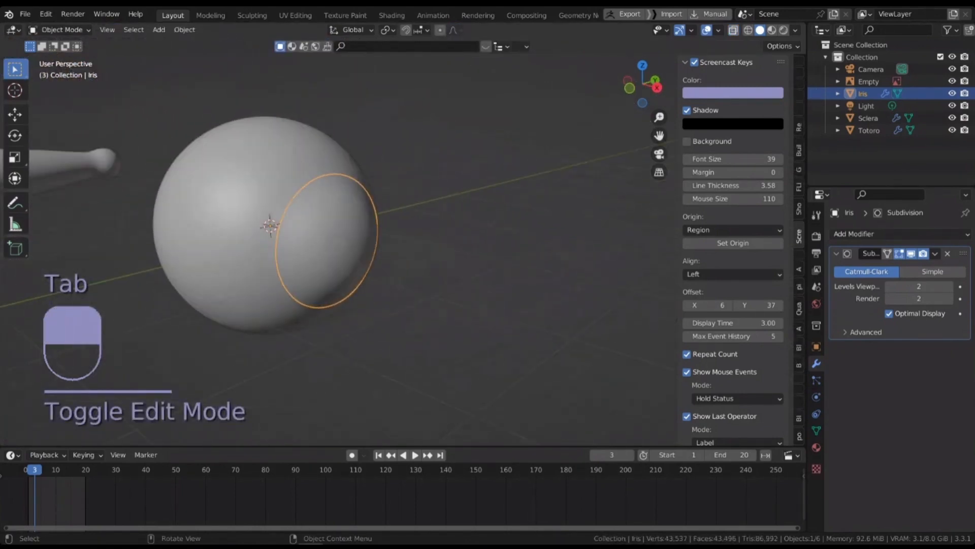
{"action": "left_click", "coordinate": [508, 178]}
{"action": "mouse_move", "coordinate": [508, 183]}
{"action": "middle_mouse_down"}
{"action": "mouse_move", "coordinate": [419, 179]}
{"action": "mouse_move", "coordinate": [522, 218]}
{"action": "mouse_move", "coordinate": [465, 216]}
{"action": "middle_mouse_up"}
{"action": "middle_click_drag", "start_coordinate": [465, 216], "coordinate": [517, 216], "text": "shift"}
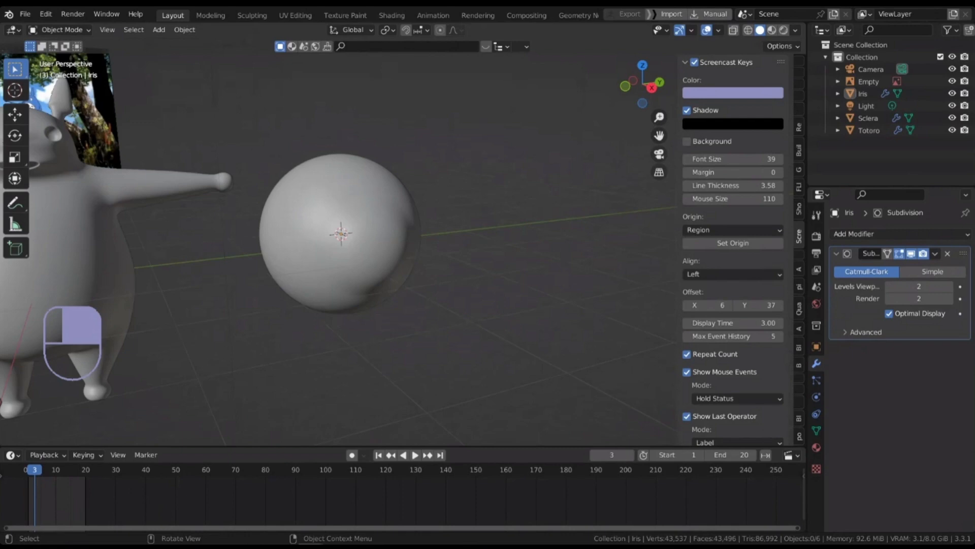
- Select the Sclera, split the 3D viewport vertically and turn the new area into a Shader Editor with its sidebar hidden
{"action": "left_click", "coordinate": [351, 224]}
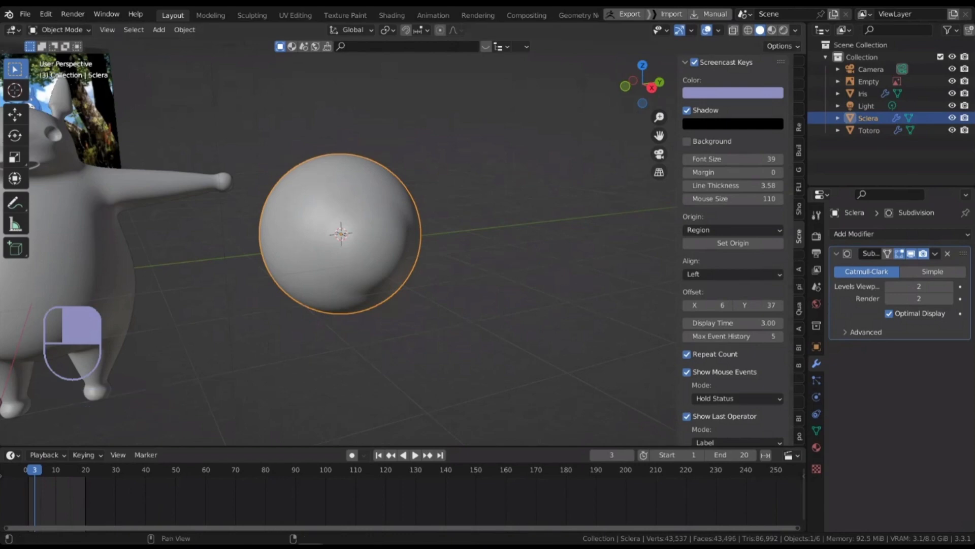
{"action": "left_click_drag", "start_coordinate": [804, 26], "coordinate": [501, 36]}
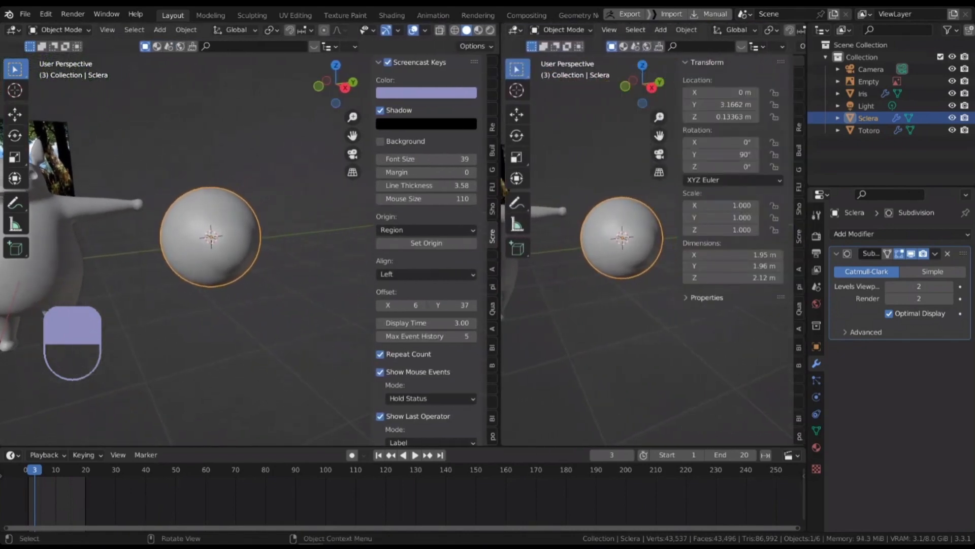
{"action": "left_click", "coordinate": [515, 30]}
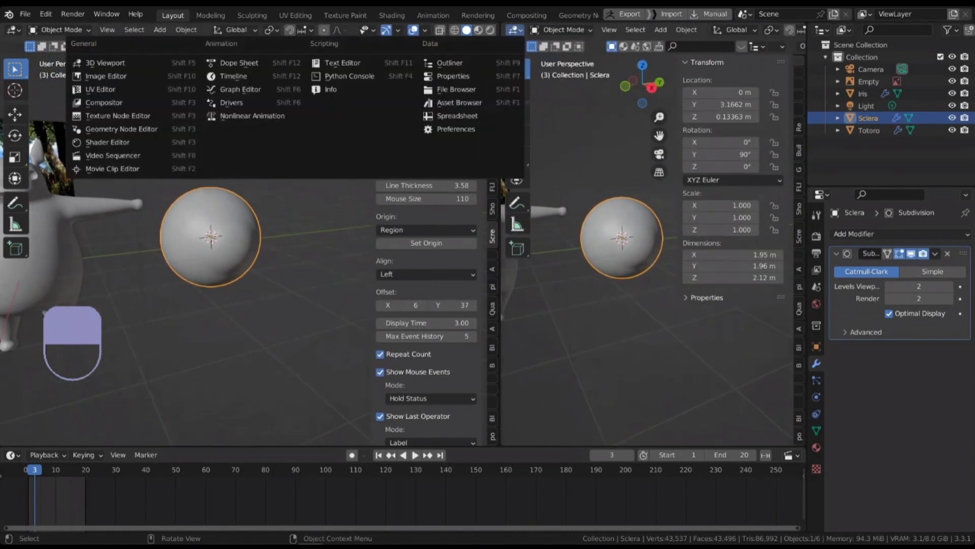
{"action": "left_click", "coordinate": [107, 141]}
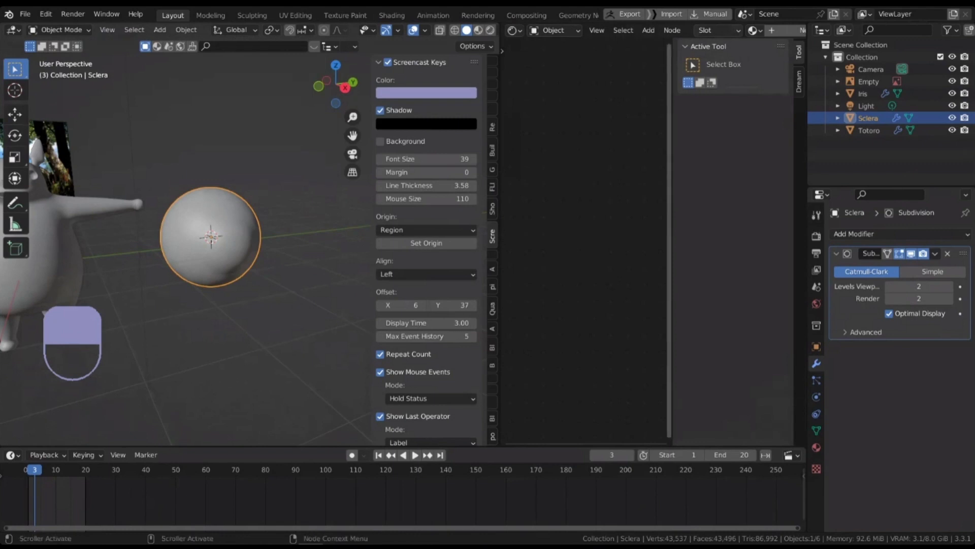
{"action": "key", "text": "n"}
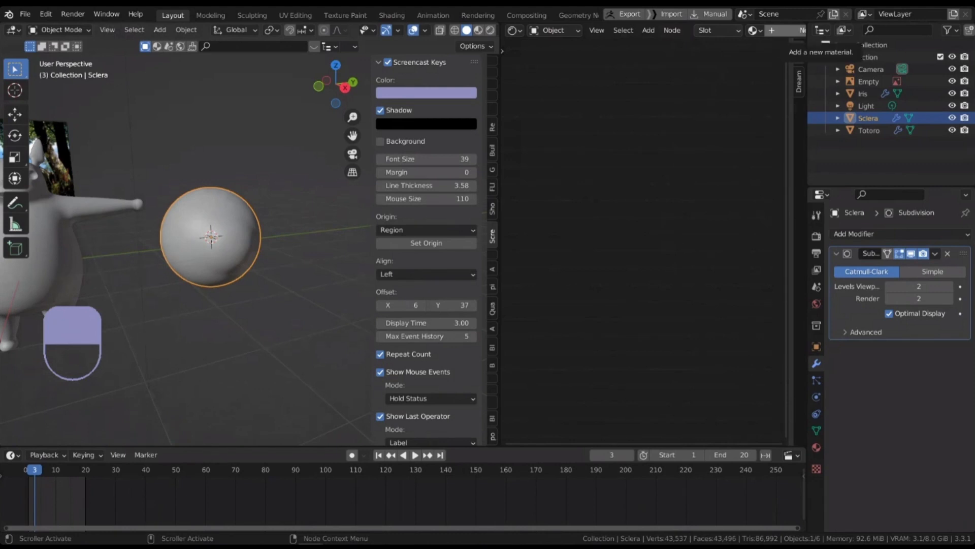
- Create a new material for the Sclera object and name it Sclera
{"action": "left_click", "coordinate": [771, 30]}
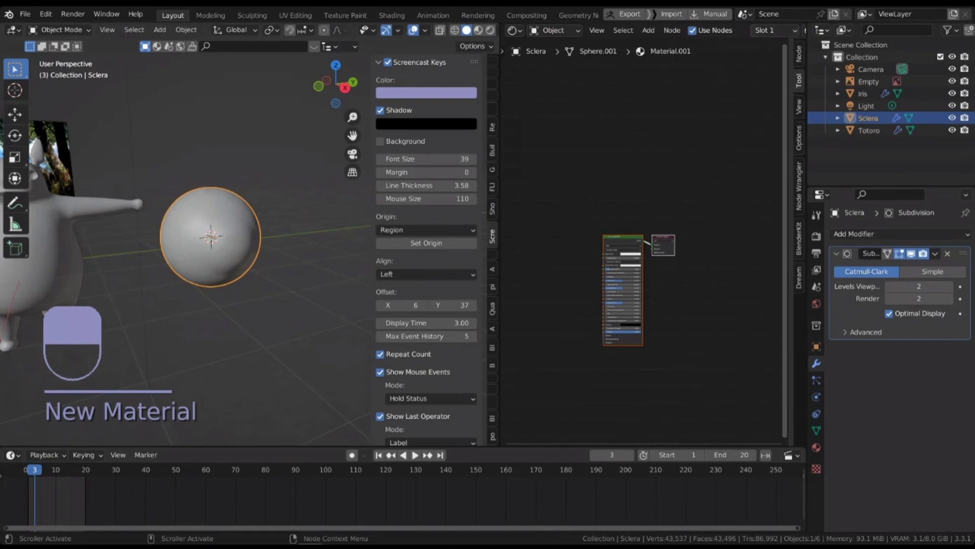
{"action": "scroll", "coordinate": [603, 266], "scroll_direction": "up", "scroll_amount": 2}
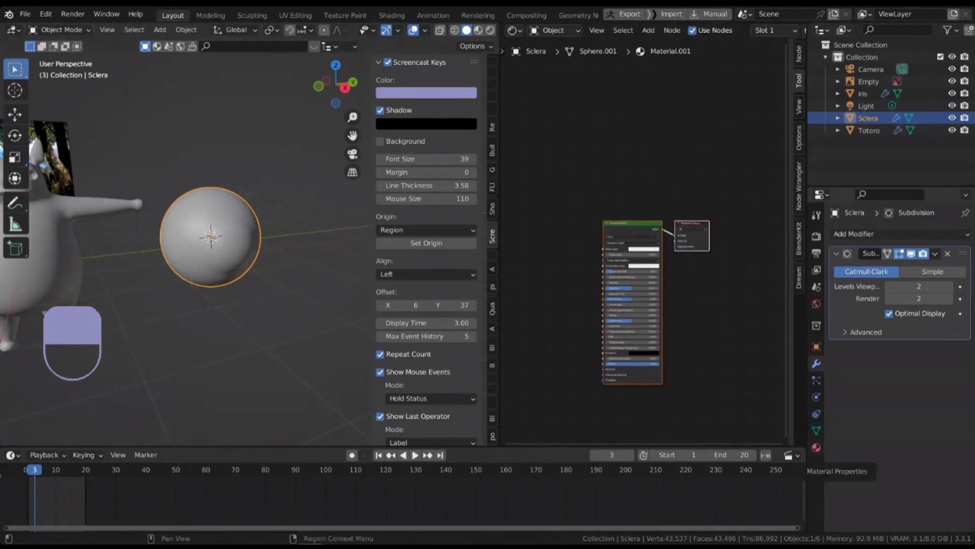
{"action": "left_click", "coordinate": [816, 447]}
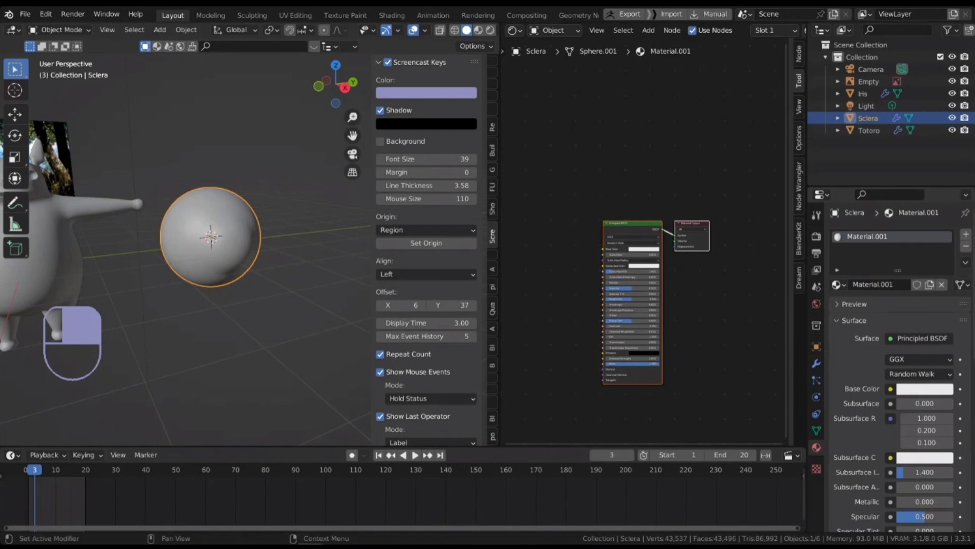
{"action": "double_click", "coordinate": [867, 236]}
{"action": "type", "text": "Scler"}
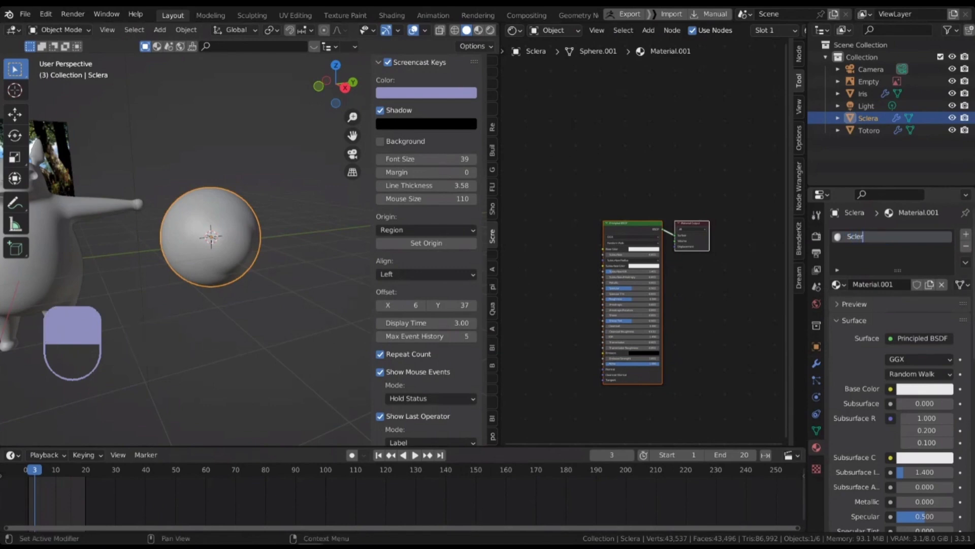
{"action": "type", "text": "a"}
{"action": "key", "text": "Return"}
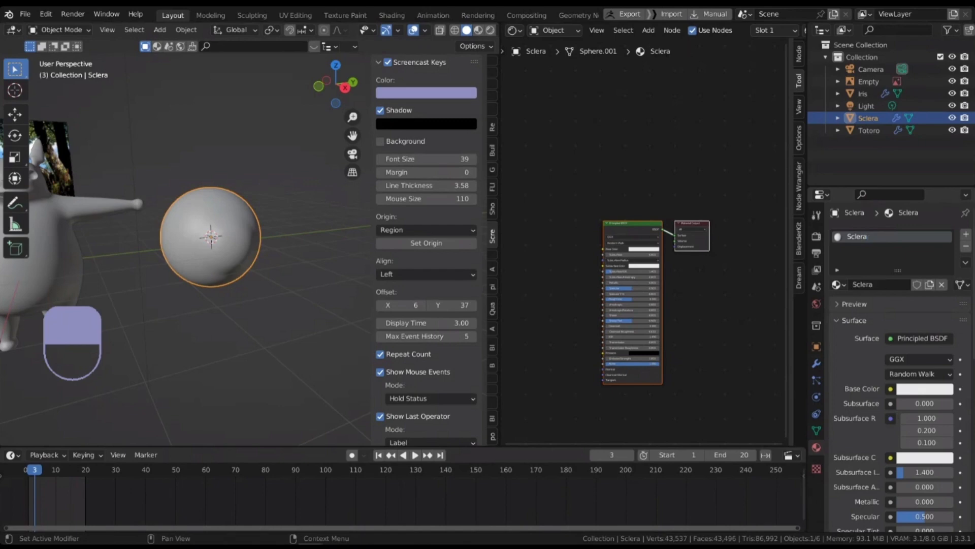
- Examine the Sclera material's Principled BSDF and Material Output nodes up close
{"action": "scroll", "coordinate": [639, 206], "scroll_direction": "up", "scroll_amount": 3}
{"action": "middle_click_drag", "start_coordinate": [638, 206], "coordinate": [640, 94], "text": "shift"}
{"action": "scroll", "coordinate": [640, 91], "scroll_direction": "up", "scroll_amount": 2}
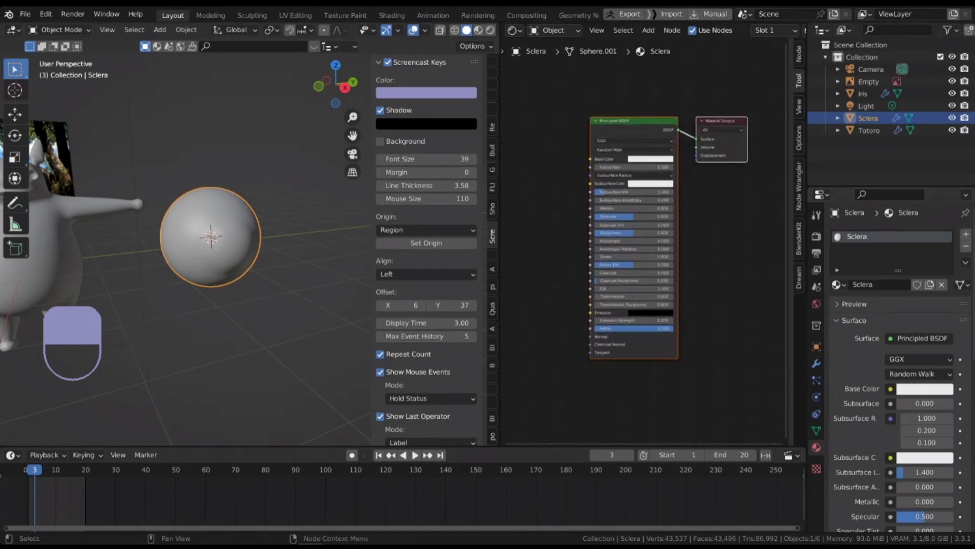
{"action": "scroll", "coordinate": [305, 248], "scroll_direction": "up", "scroll_amount": 1}
{"action": "middle_click_drag", "start_coordinate": [305, 248], "coordinate": [338, 246], "text": "shift"}
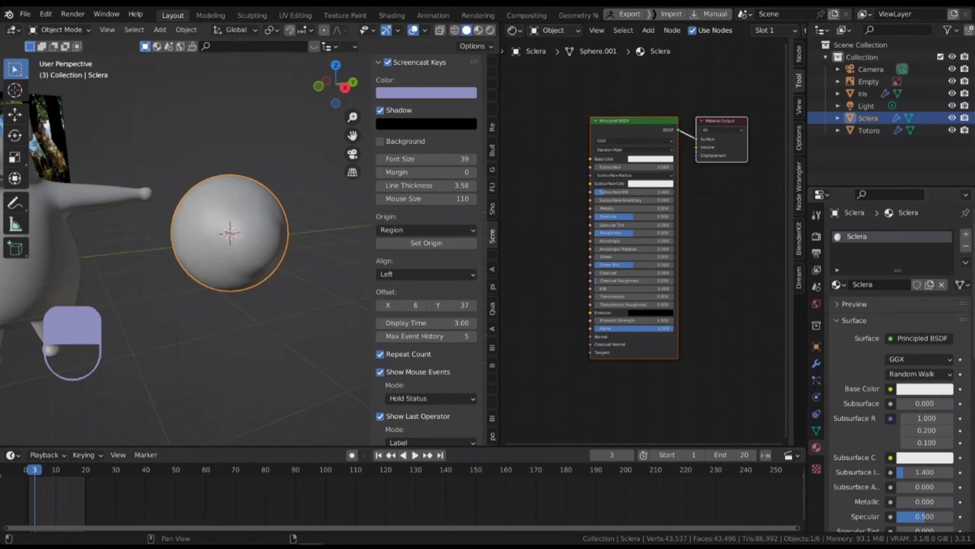
{"action": "middle_click_drag", "start_coordinate": [641, 239], "coordinate": [676, 242], "text": "shift"}
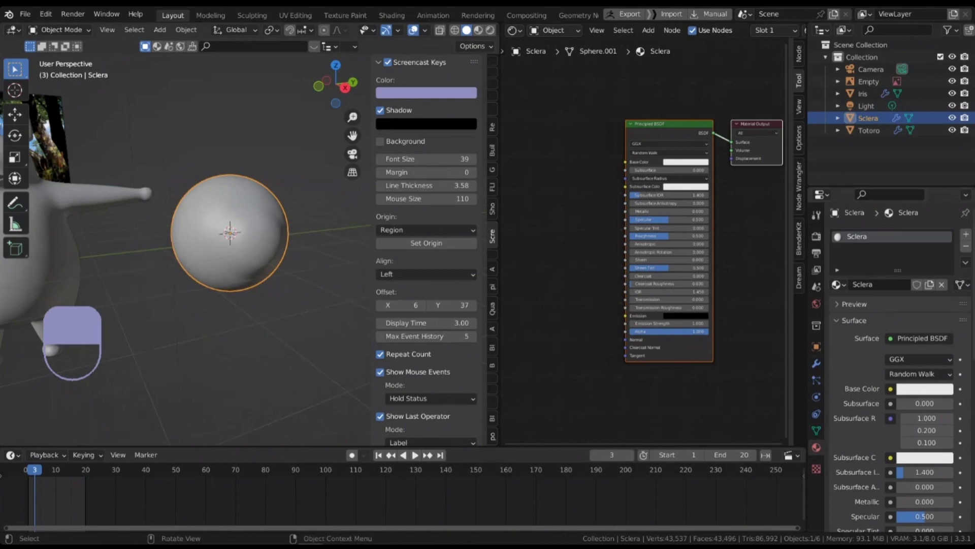
{"action": "scroll", "coordinate": [632, 118], "scroll_direction": "down", "scroll_amount": 4}
{"action": "middle_click_drag", "start_coordinate": [631, 118], "coordinate": [711, 143]}
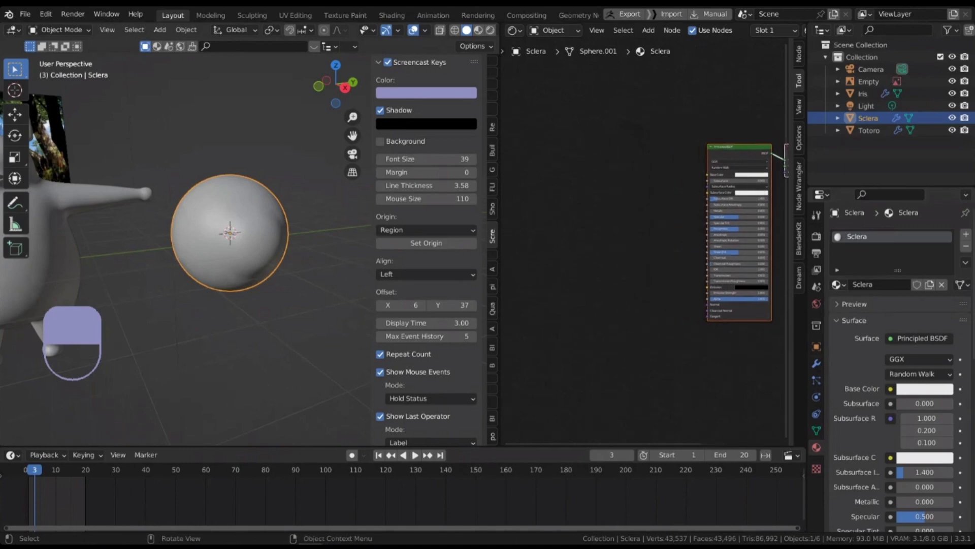
{"action": "middle_click_drag", "start_coordinate": [702, 158], "coordinate": [662, 157]}
{"action": "scroll", "coordinate": [662, 158], "scroll_direction": "up", "scroll_amount": 2}
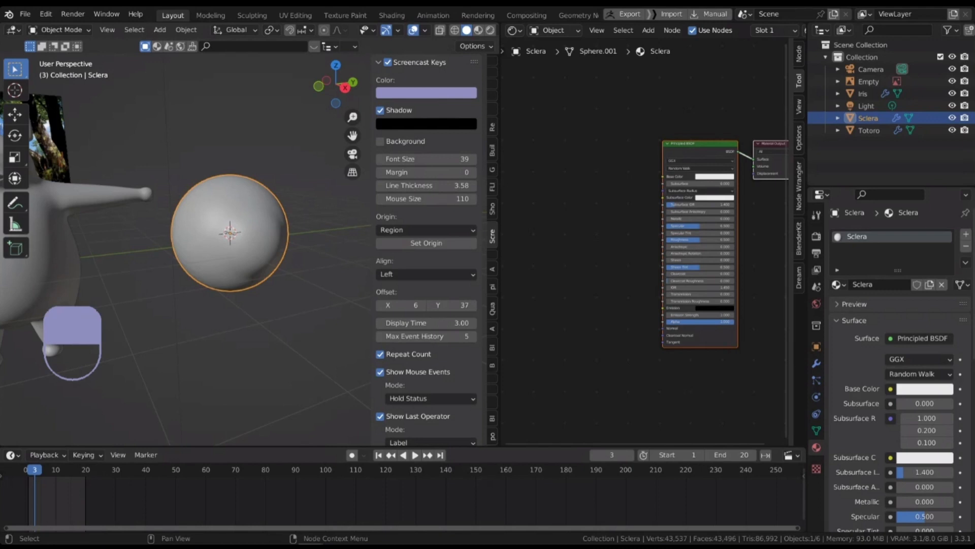
- Add a texture setup of Texture Coordinate, Mapping and Image Texture nodes to the Principled BSDF's base color
{"action": "scroll", "coordinate": [656, 152], "scroll_direction": "up", "scroll_amount": 2}
{"action": "middle_click_drag", "start_coordinate": [655, 152], "coordinate": [595, 169], "text": "shift"}
{"action": "left_click", "coordinate": [641, 159]}
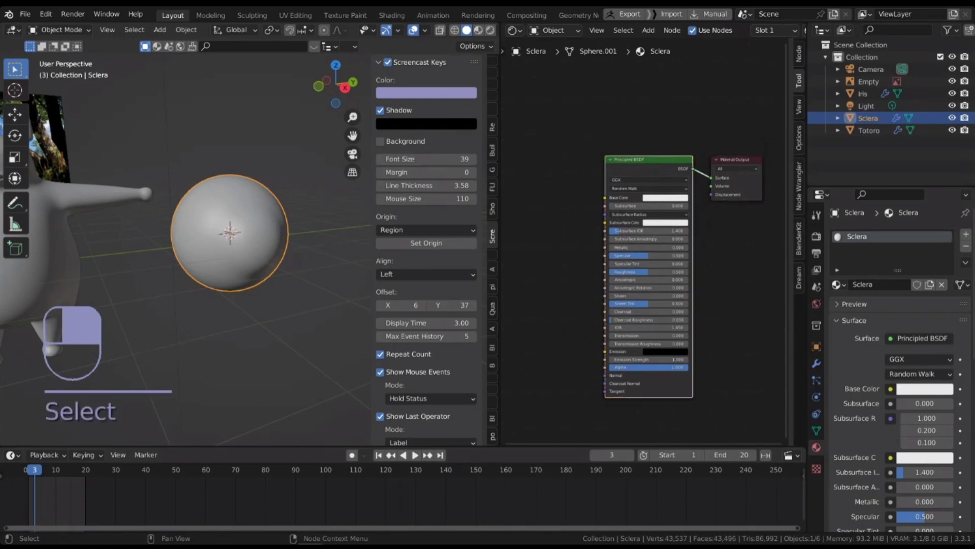
{"action": "key", "text": "ctrl+t"}
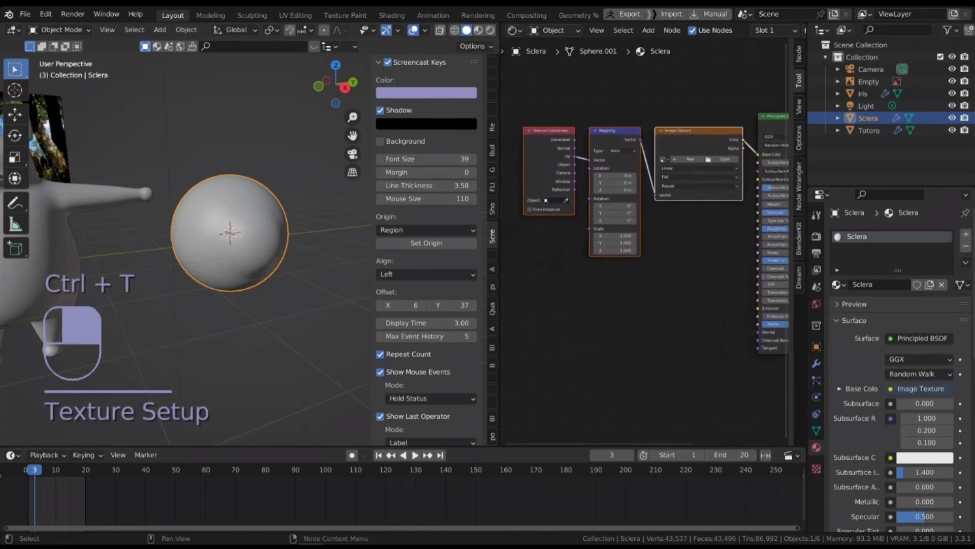
{"action": "left_click_drag", "start_coordinate": [533, 98], "coordinate": [699, 198]}
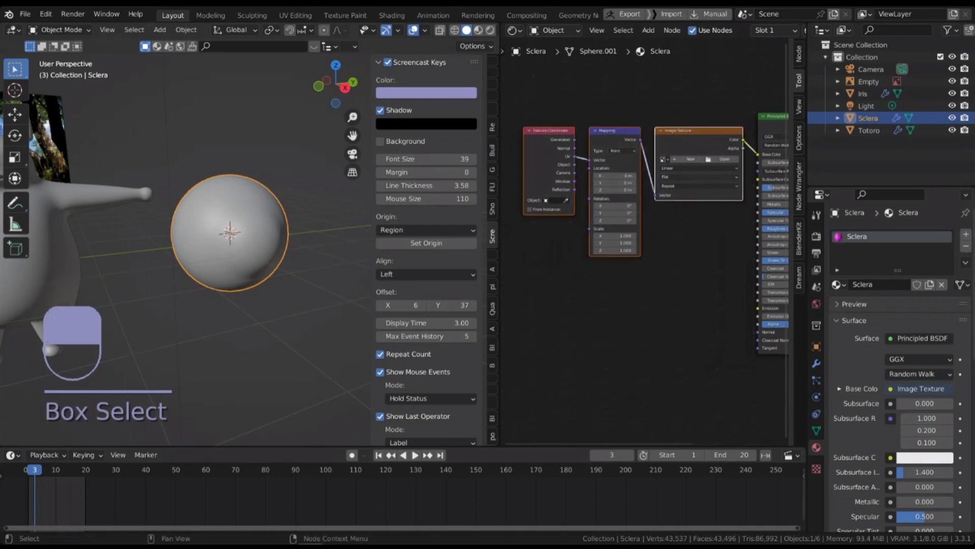
- Start a new image in the Image Texture node and name it Sclera
{"action": "scroll", "coordinate": [736, 181], "scroll_direction": "up", "scroll_amount": 2}
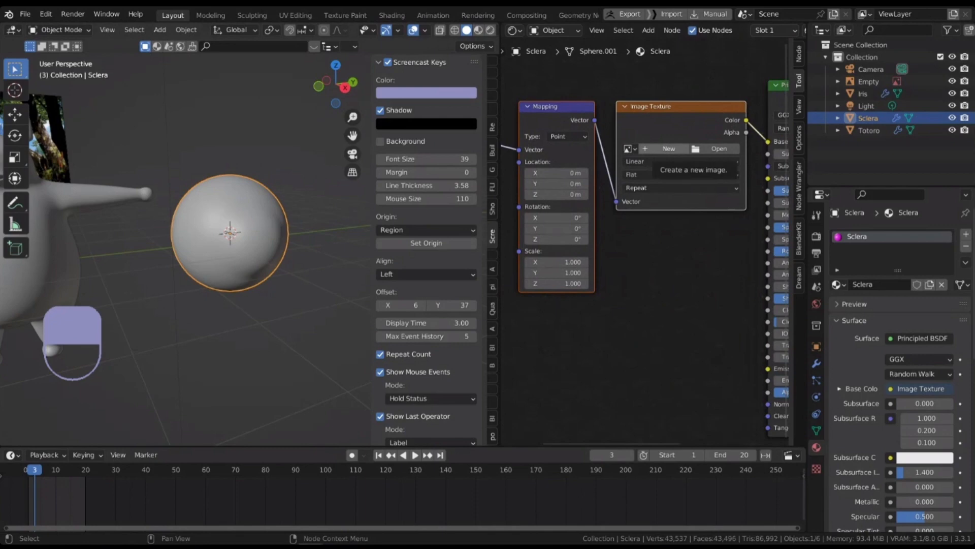
{"action": "left_click", "coordinate": [668, 148]}
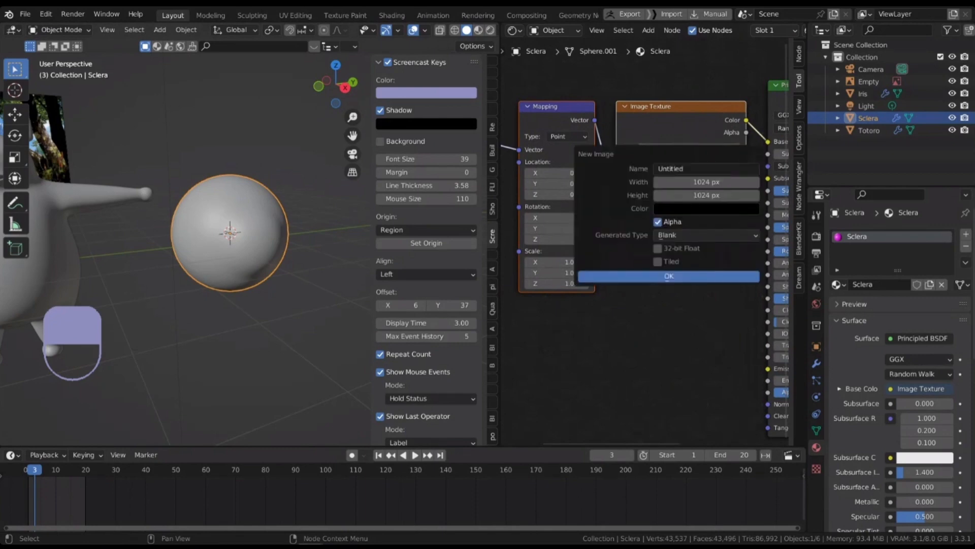
{"action": "left_click", "coordinate": [705, 168]}
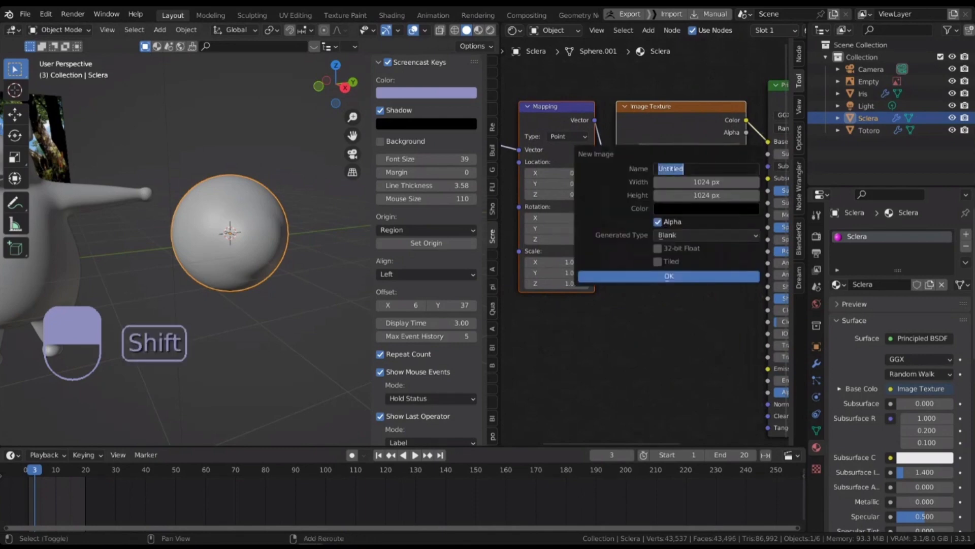
{"action": "type", "text": "Eye"}
{"action": "key", "text": "BackSpace"}
{"action": "key", "text": "BackSpace"}
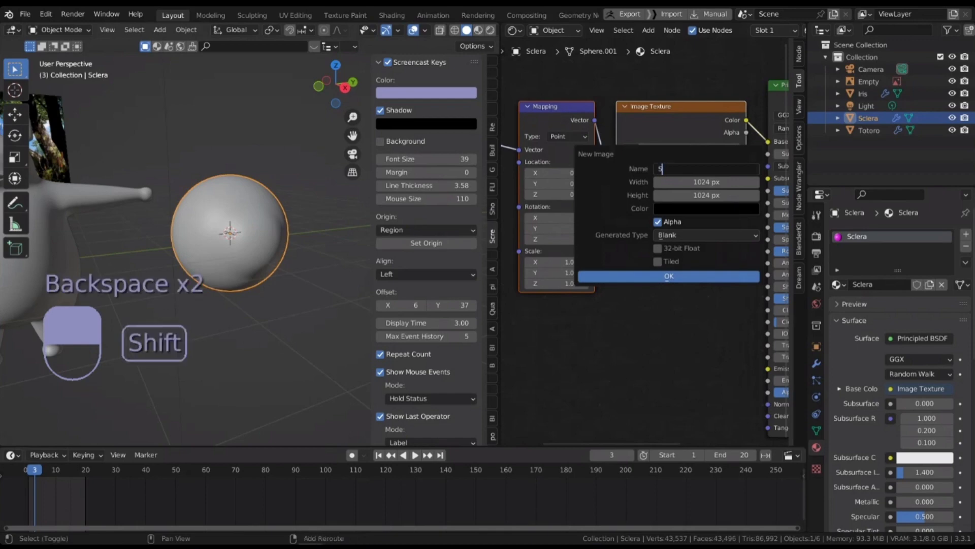
{"action": "type", "text": "Sclera"}
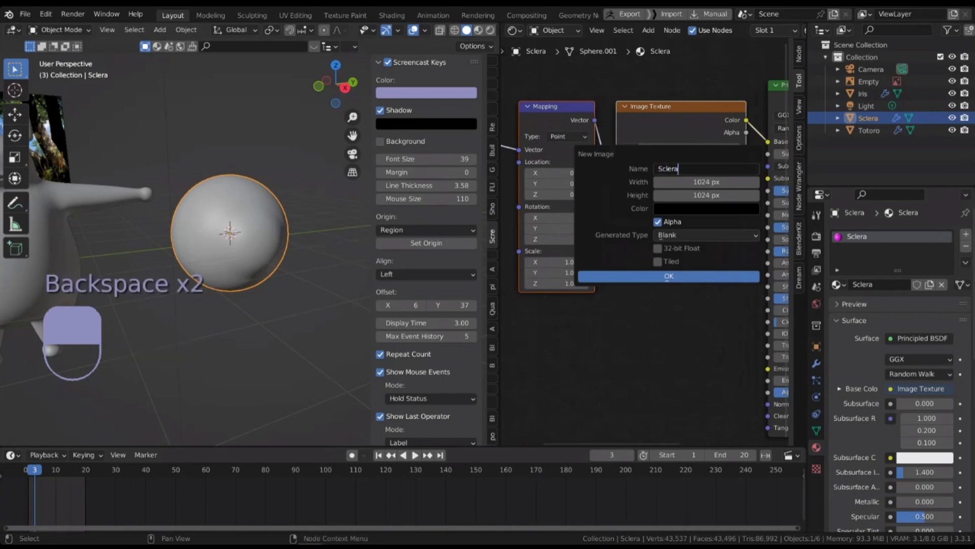
- Set the new image's width and height to 2048 px
{"action": "left_click", "coordinate": [706, 181]}
{"action": "left_click", "coordinate": [706, 181]}
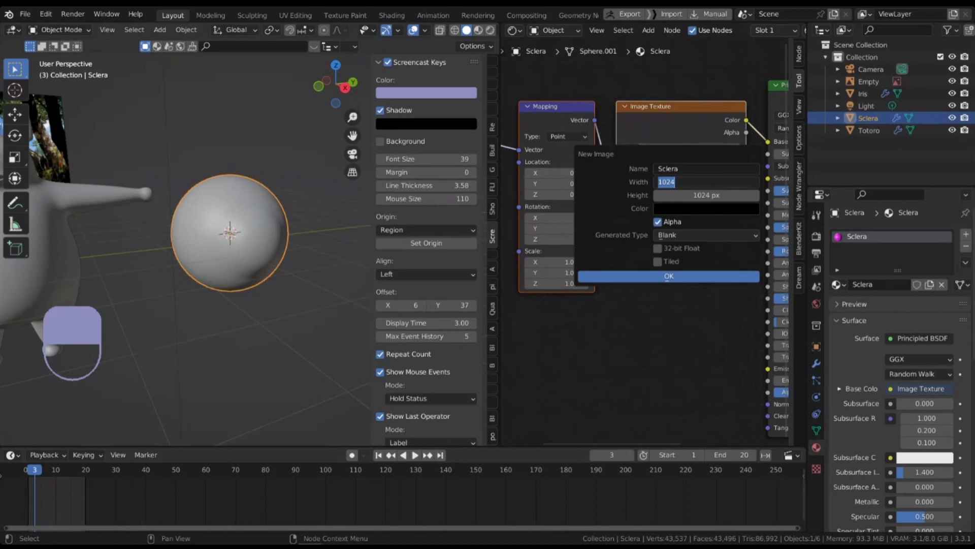
{"action": "type", "text": "2048"}
{"action": "key", "text": "Tab"}
{"action": "type", "text": "2048"}
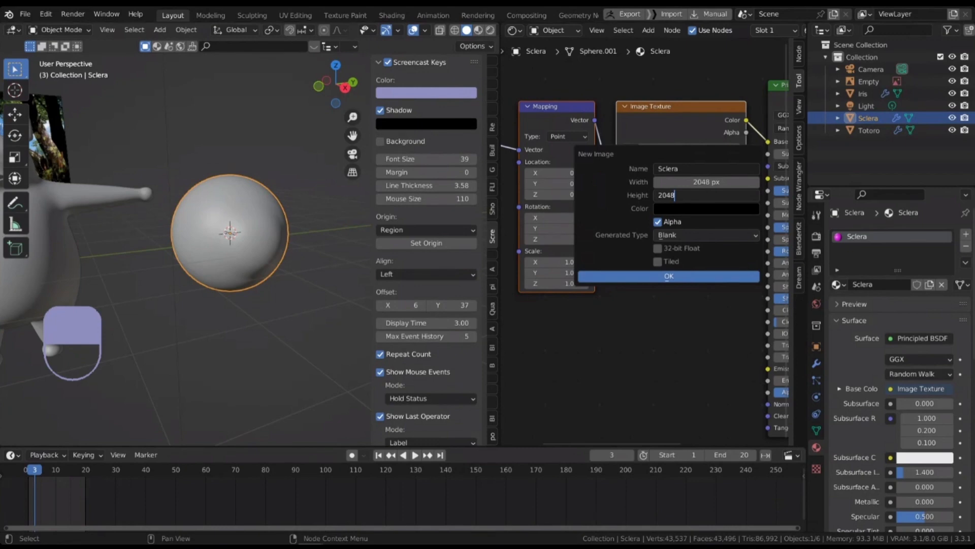
{"action": "key", "text": "Return"}
- Make the new image's fill color white and create the image
{"action": "left_click", "coordinate": [706, 209]}
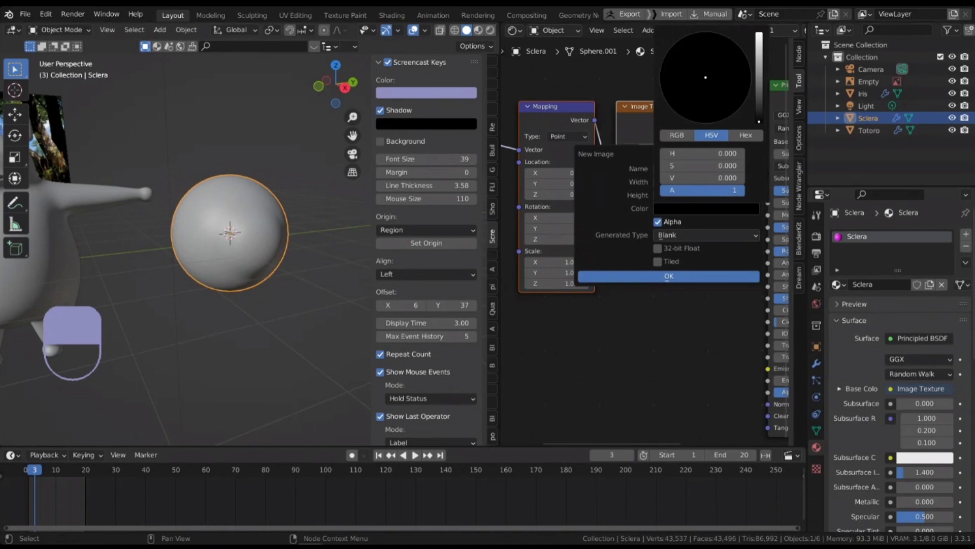
{"action": "left_click_drag", "start_coordinate": [758, 121], "coordinate": [758, 34]}
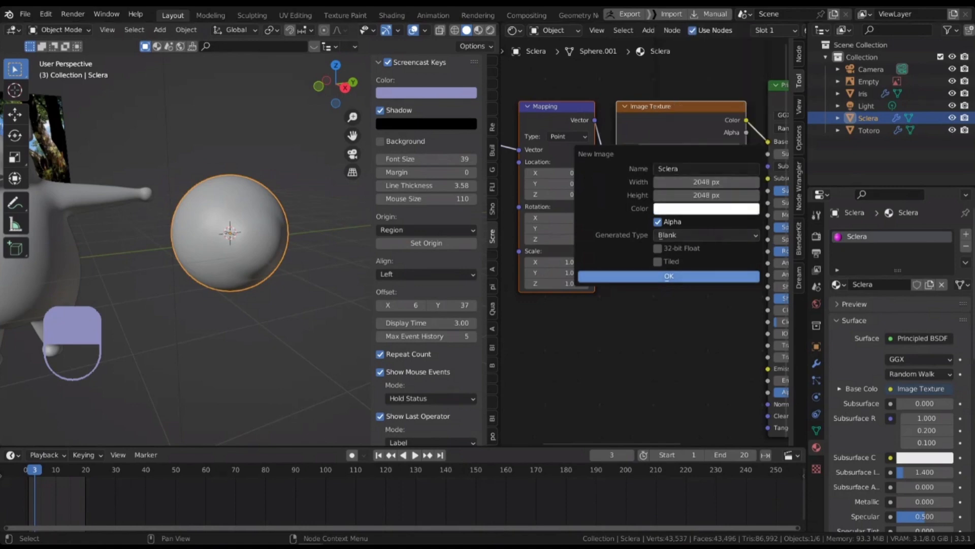
{"action": "left_click", "coordinate": [669, 276]}
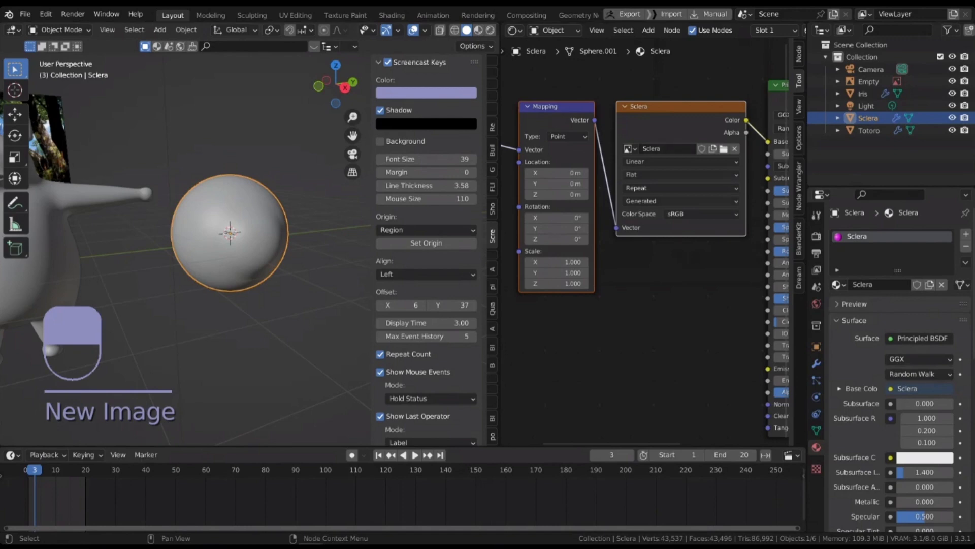
- Examine the Sclera image texture node and its connections to the Mapping and Principled BSDF nodes
{"action": "left_click", "coordinate": [676, 108]}
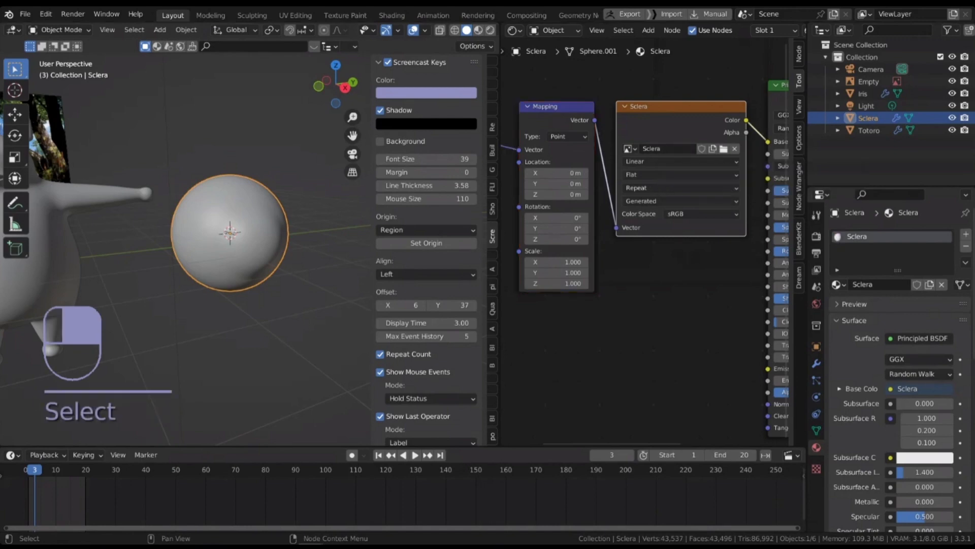
{"action": "left_click", "coordinate": [670, 295]}
{"action": "scroll", "coordinate": [677, 112], "scroll_direction": "up", "scroll_amount": 3}
{"action": "left_click", "coordinate": [677, 111]}
{"action": "middle_click_drag", "start_coordinate": [689, 187], "coordinate": [668, 187]}
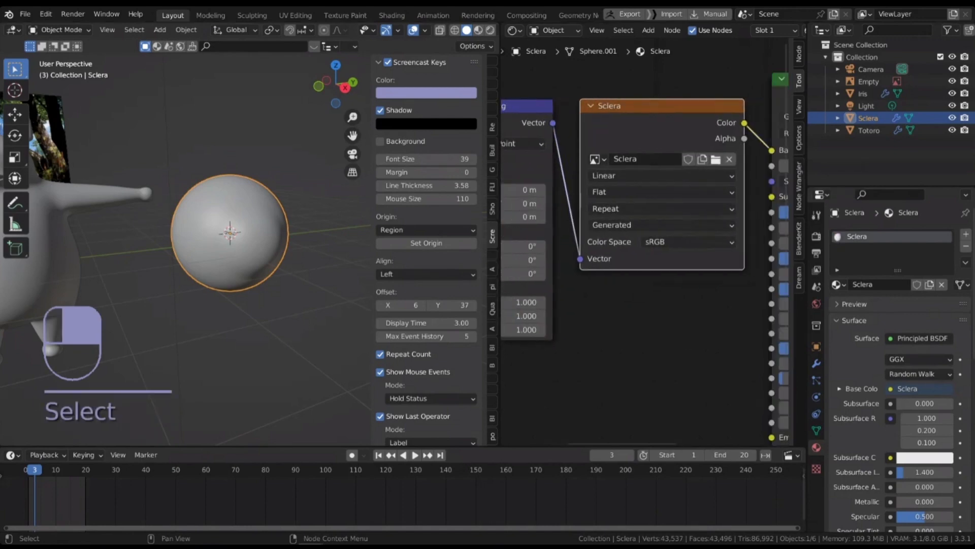
{"action": "scroll", "coordinate": [668, 187], "scroll_direction": "down", "scroll_amount": 2}
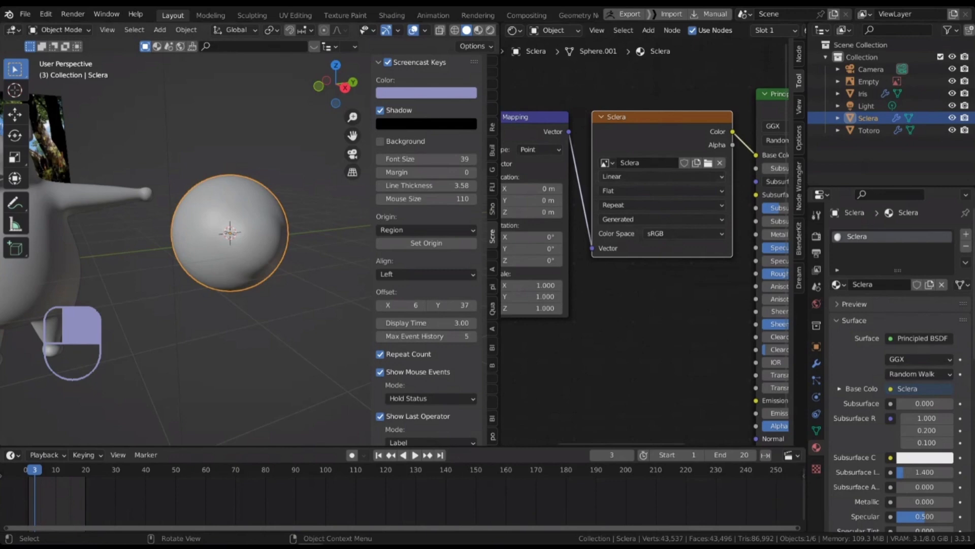
{"action": "scroll", "coordinate": [200, 157], "scroll_direction": "up", "scroll_amount": 1}
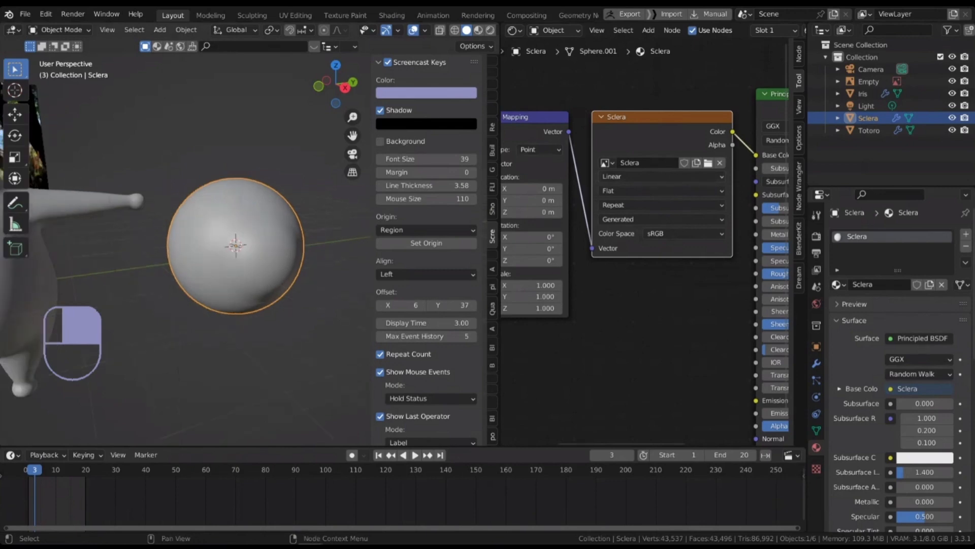
{"action": "scroll", "coordinate": [638, 117], "scroll_direction": "down", "scroll_amount": 2}
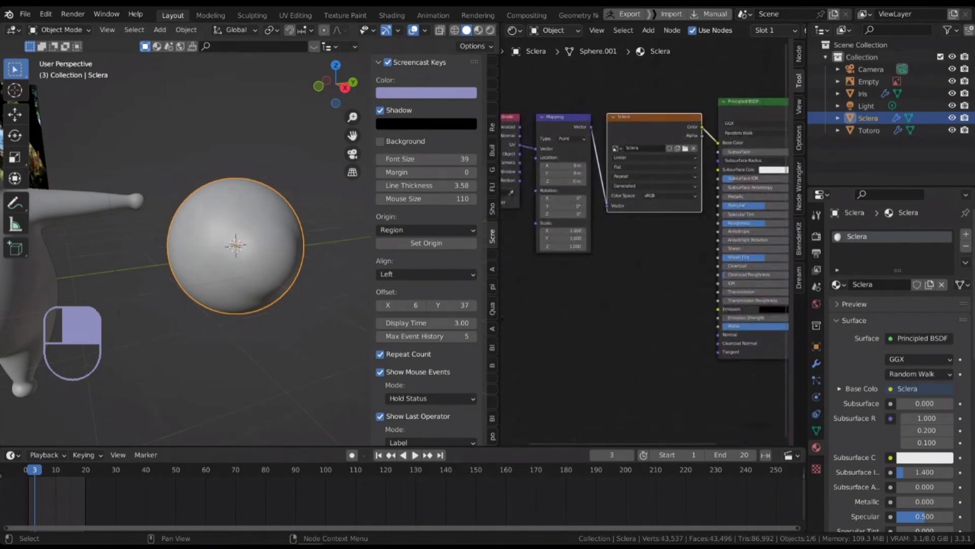
- Try totoro.jpg in a duplicate of the Sclera texture node, and delete the duplicate again
{"action": "key", "text": "shift+d"}
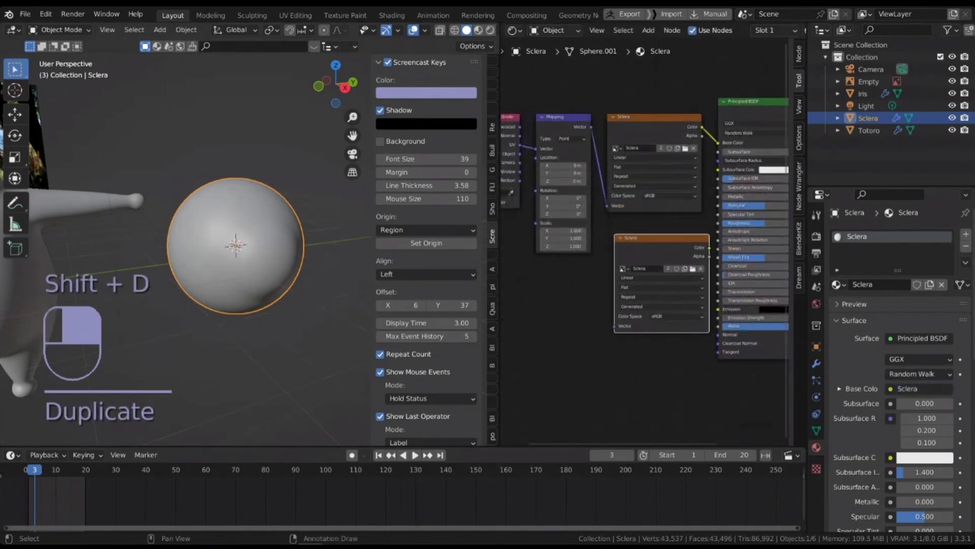
{"action": "scroll", "coordinate": [639, 264], "scroll_direction": "up", "scroll_amount": 2}
{"action": "left_click", "coordinate": [619, 269]}
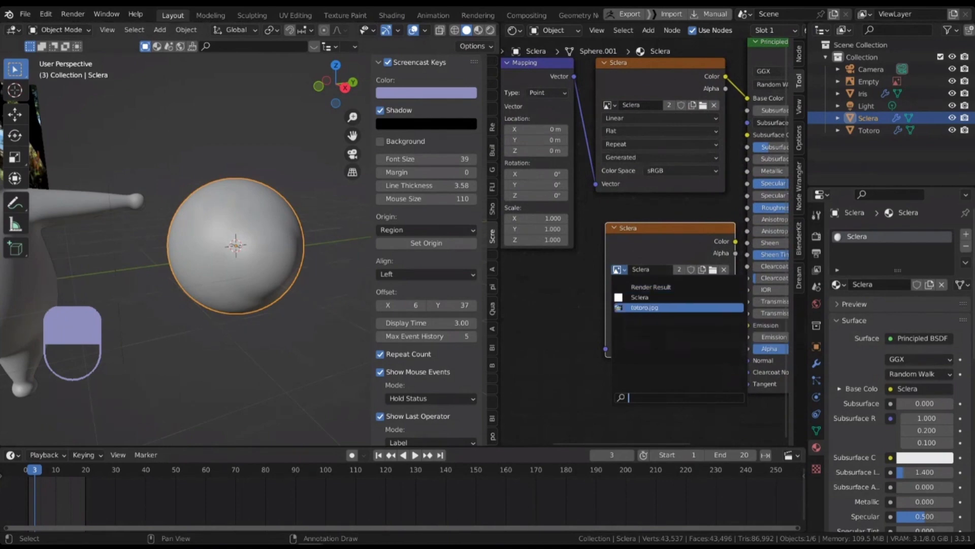
{"action": "left_click", "coordinate": [644, 307]}
{"action": "left_click", "coordinate": [670, 228]}
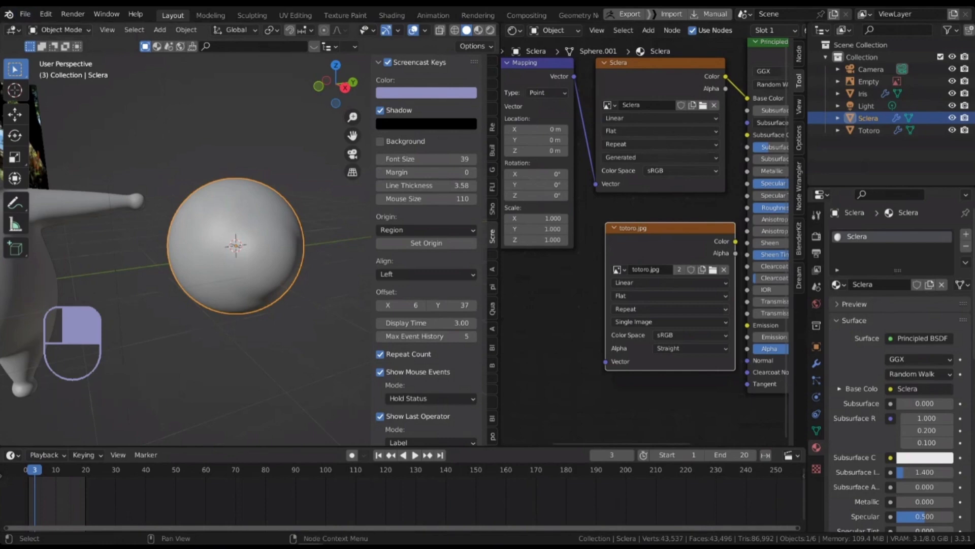
{"action": "left_click_drag", "start_coordinate": [670, 228], "coordinate": [657, 216]}
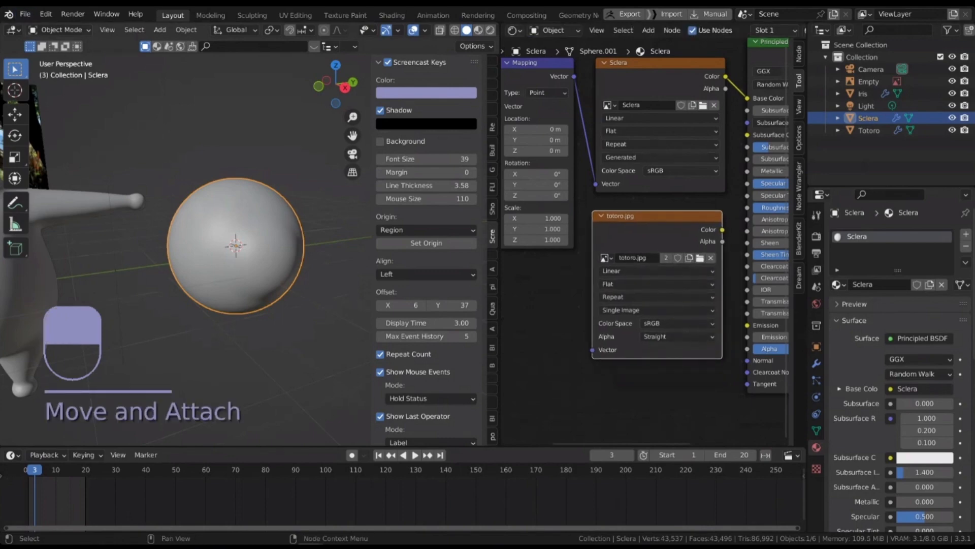
{"action": "key", "text": "Delete"}
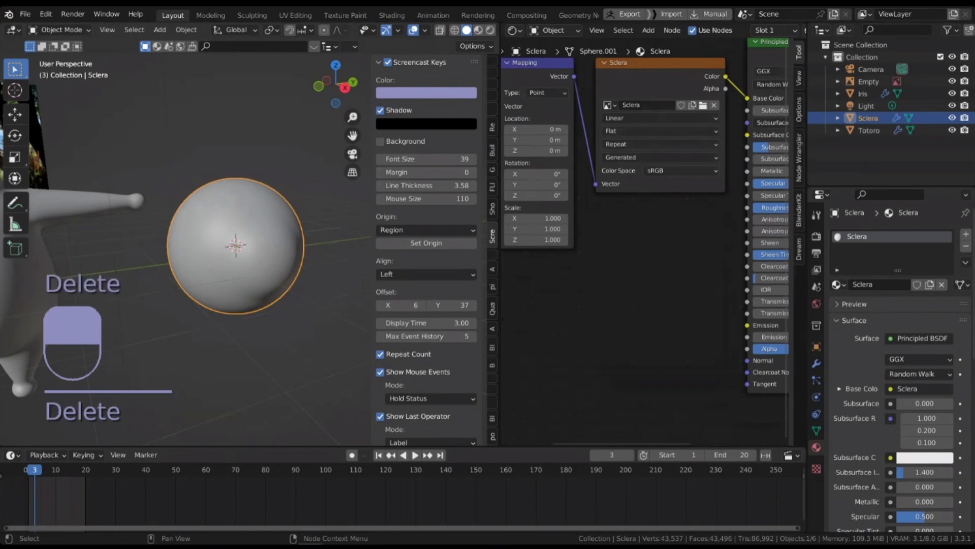
{"action": "left_click", "coordinate": [655, 82]}
{"action": "middle_click_drag", "start_coordinate": [655, 82], "coordinate": [676, 142]}
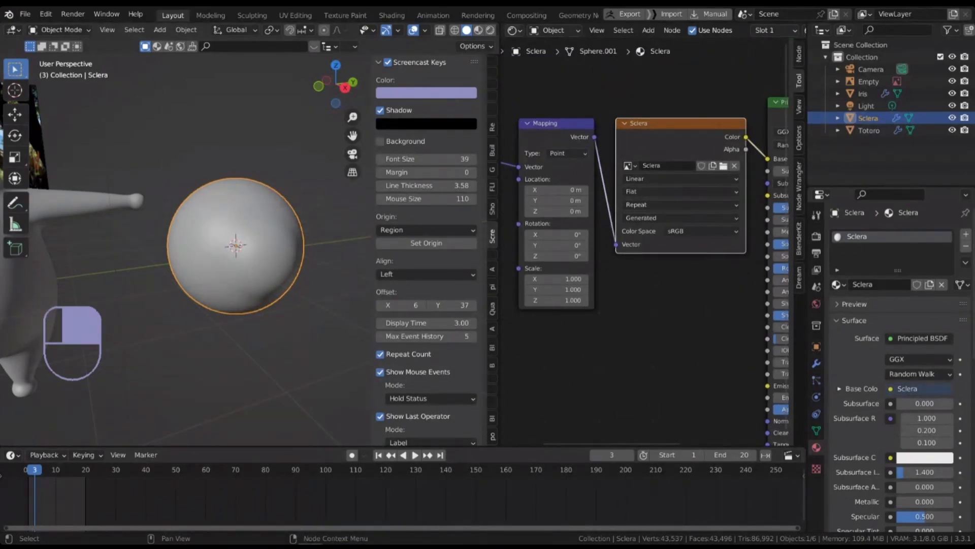
- Change the Shader Editor area to an Image Editor and display the Sclera image in it
{"action": "left_click", "coordinate": [514, 30]}
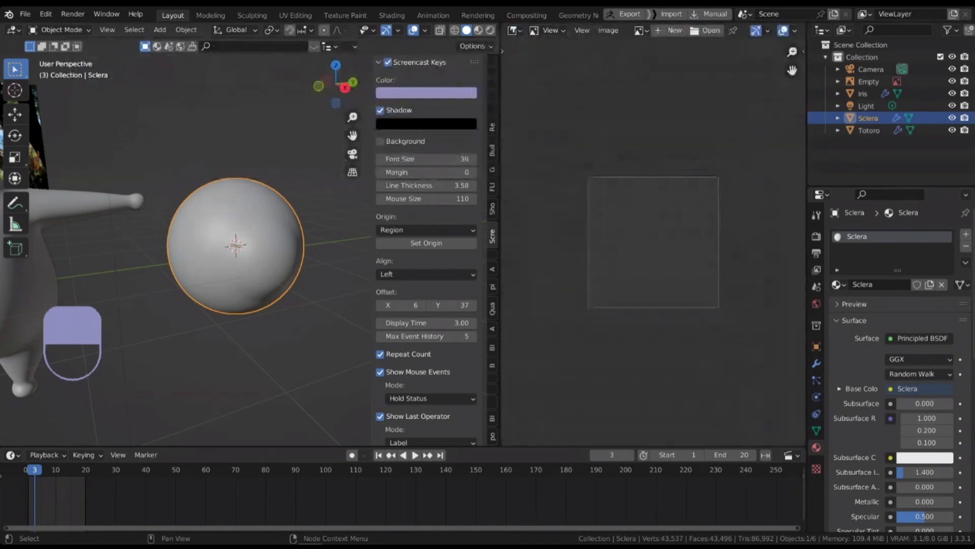
{"action": "left_click", "coordinate": [107, 76]}
{"action": "scroll", "coordinate": [661, 244], "scroll_direction": "up", "scroll_amount": 1}
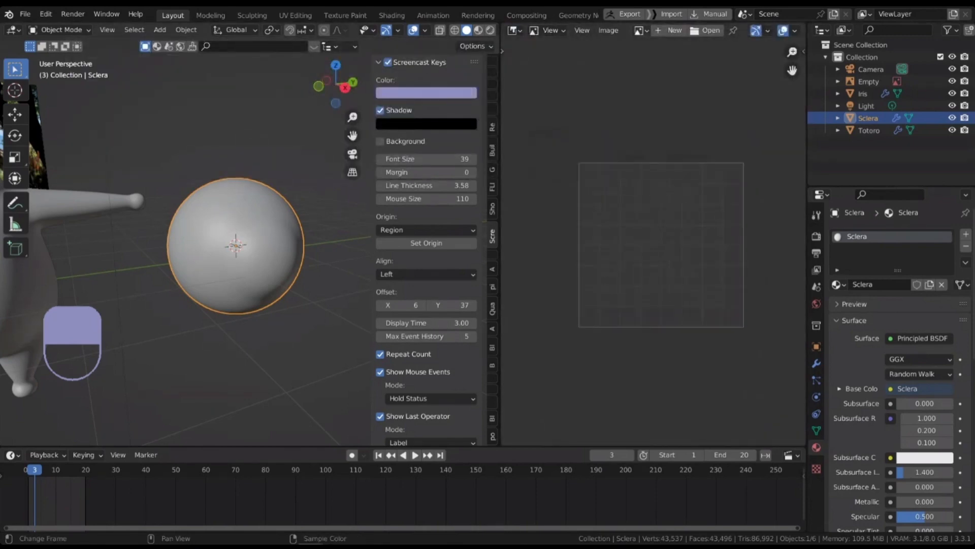
{"action": "left_click", "coordinate": [639, 30]}
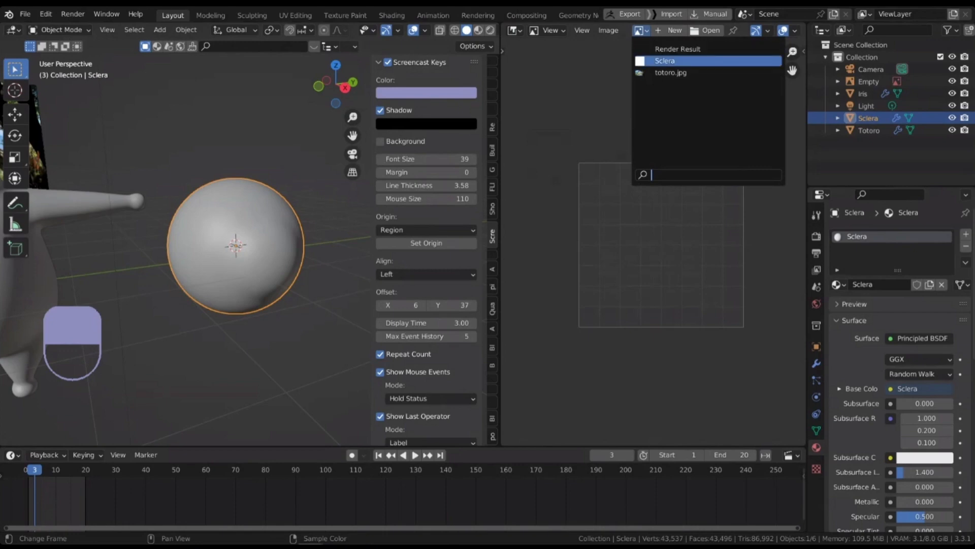
{"action": "left_click", "coordinate": [665, 60]}
{"action": "scroll", "coordinate": [667, 84], "scroll_direction": "down", "scroll_amount": 9}
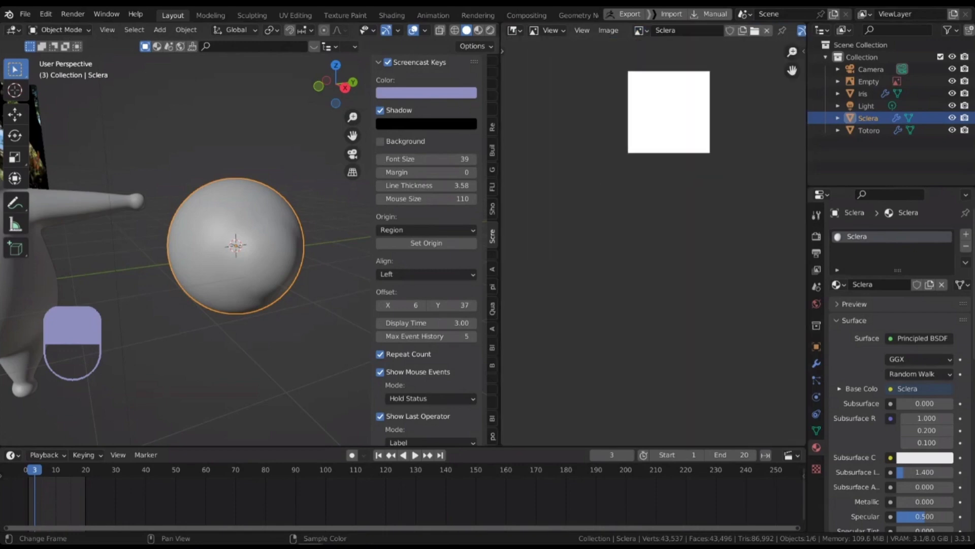
{"action": "middle_click_drag", "start_coordinate": [663, 93], "coordinate": [653, 165]}
{"action": "scroll", "coordinate": [651, 164], "scroll_direction": "up", "scroll_amount": 3}
{"action": "scroll", "coordinate": [665, 229], "scroll_direction": "up", "scroll_amount": 2}
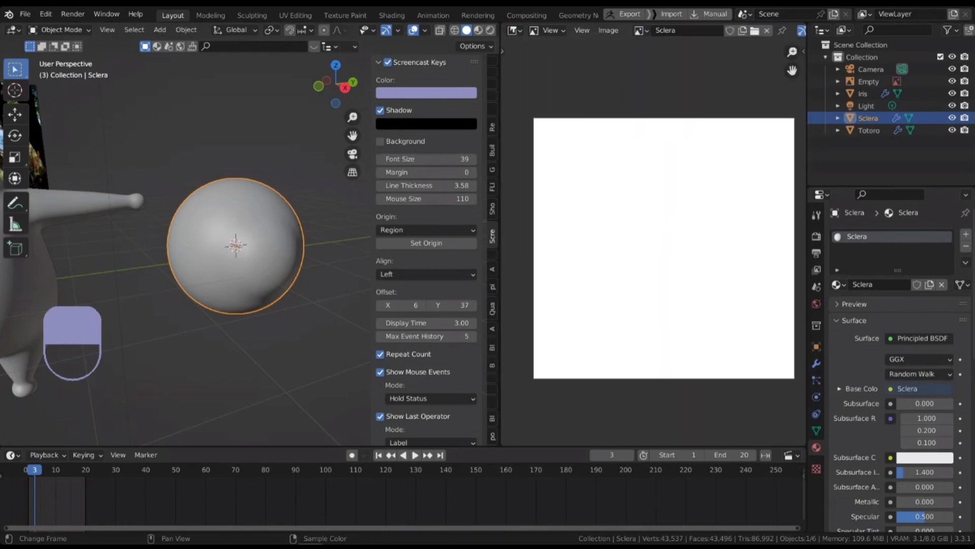
- Save the Sclera image as a file from the Image Editor
{"action": "left_click", "coordinate": [608, 30]}
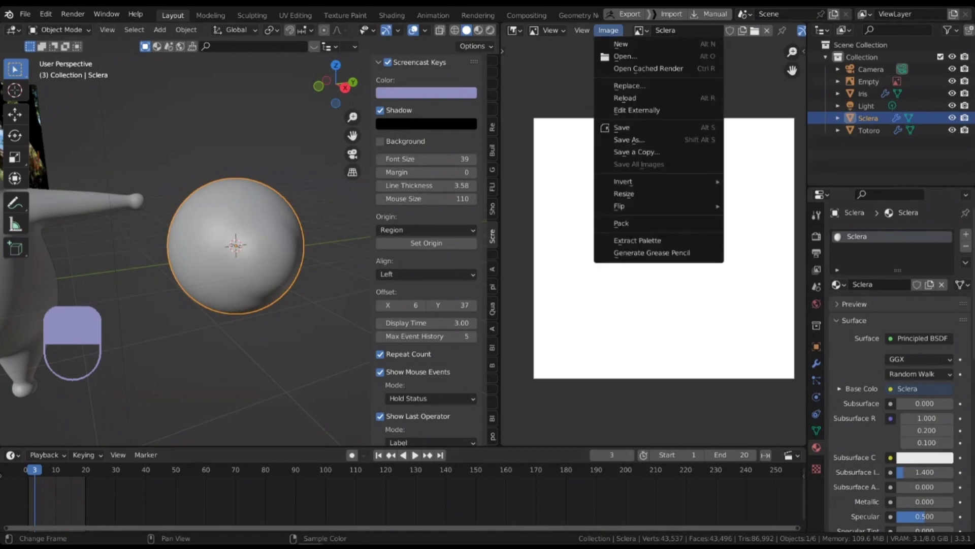
{"action": "left_click", "coordinate": [636, 129]}
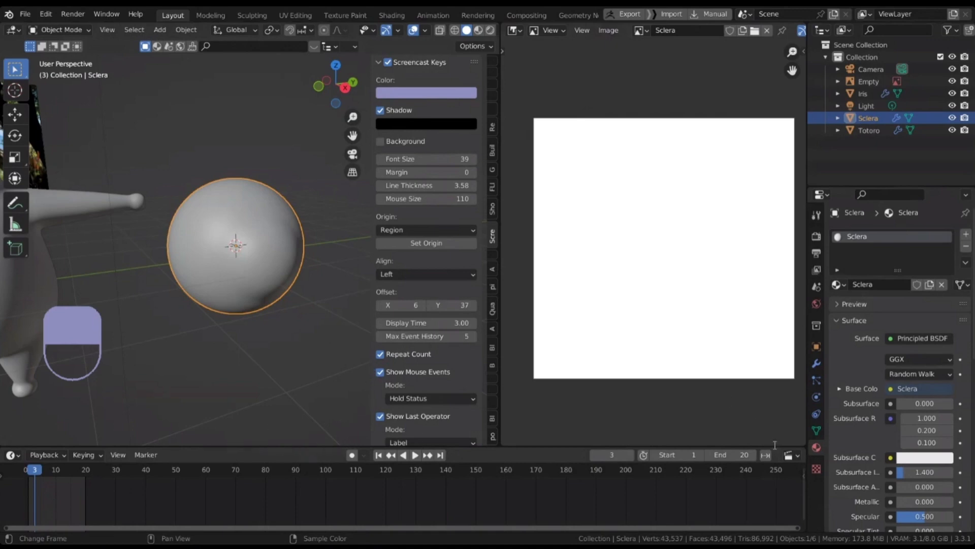
{"action": "key", "text": "shift+alt+s"}
{"action": "scroll", "coordinate": [698, 259], "scroll_direction": "down", "scroll_amount": 2}
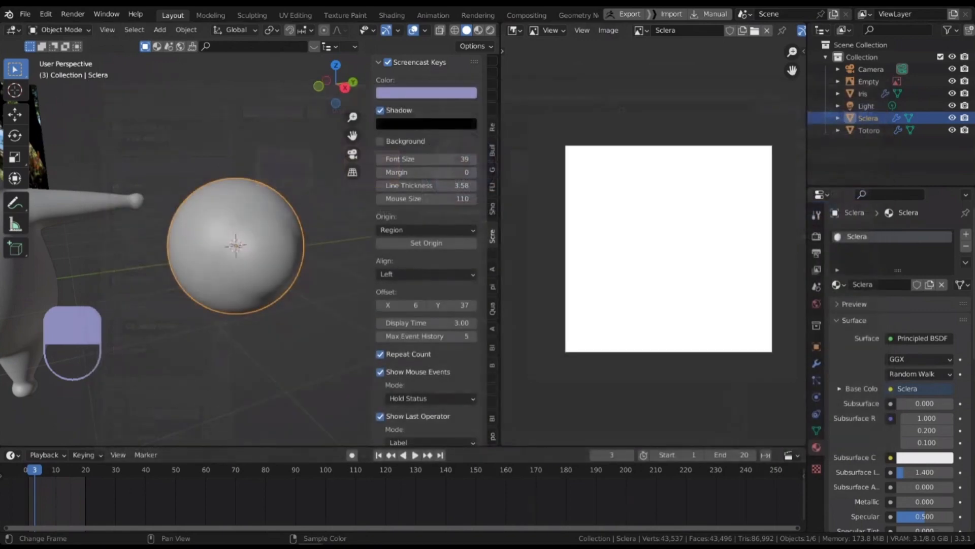
{"action": "middle_click_drag", "start_coordinate": [716, 272], "coordinate": [687, 238], "text": "shift"}
{"action": "scroll", "coordinate": [686, 244], "scroll_direction": "up", "scroll_amount": 1}
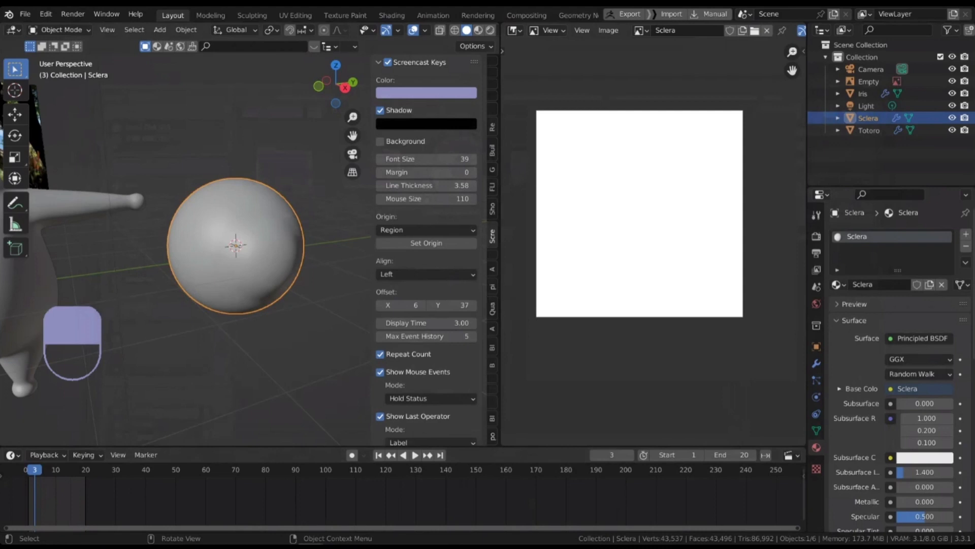
- Switch the Sclera object to Texture Paint mode and bring the eyeball into close view
{"action": "left_click", "coordinate": [61, 30]}
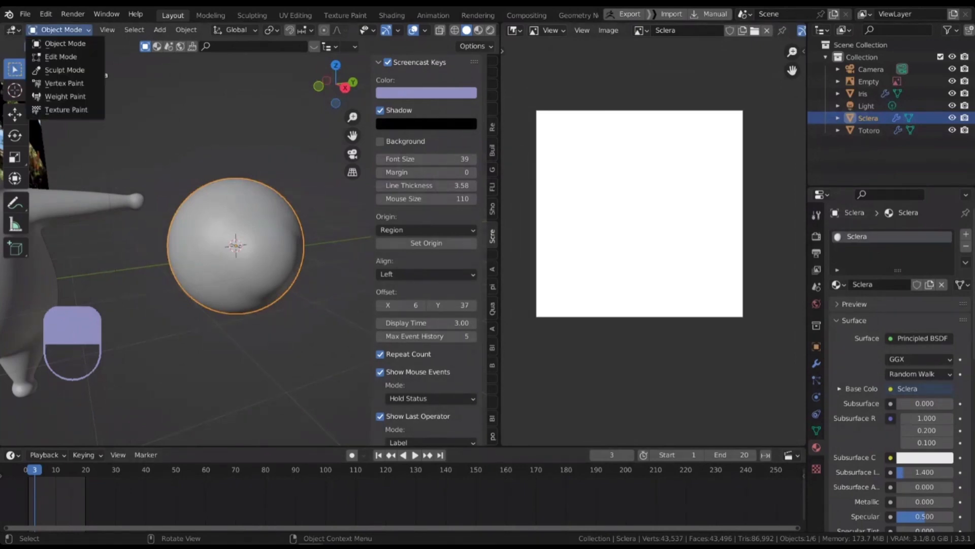
{"action": "left_click", "coordinate": [66, 109]}
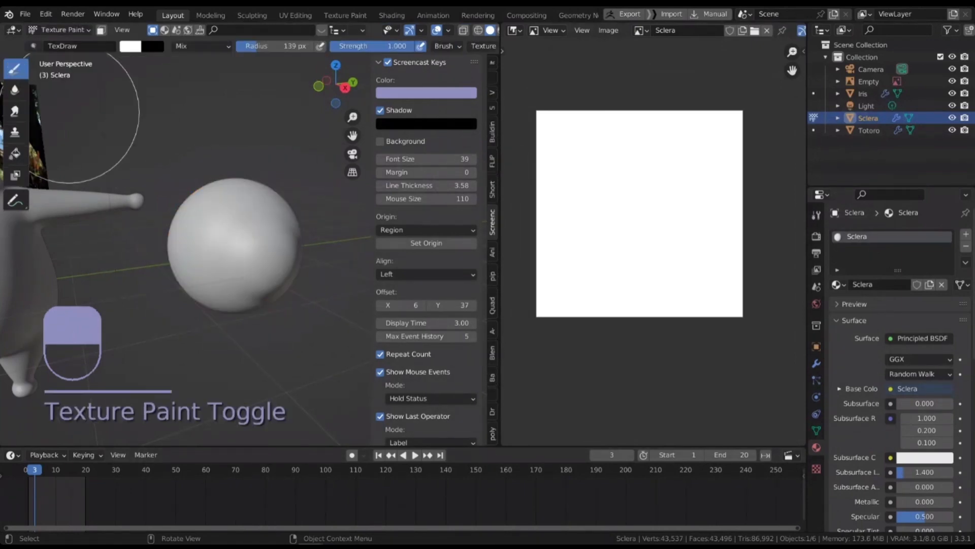
{"action": "scroll", "coordinate": [242, 248], "scroll_direction": "up", "scroll_amount": 2}
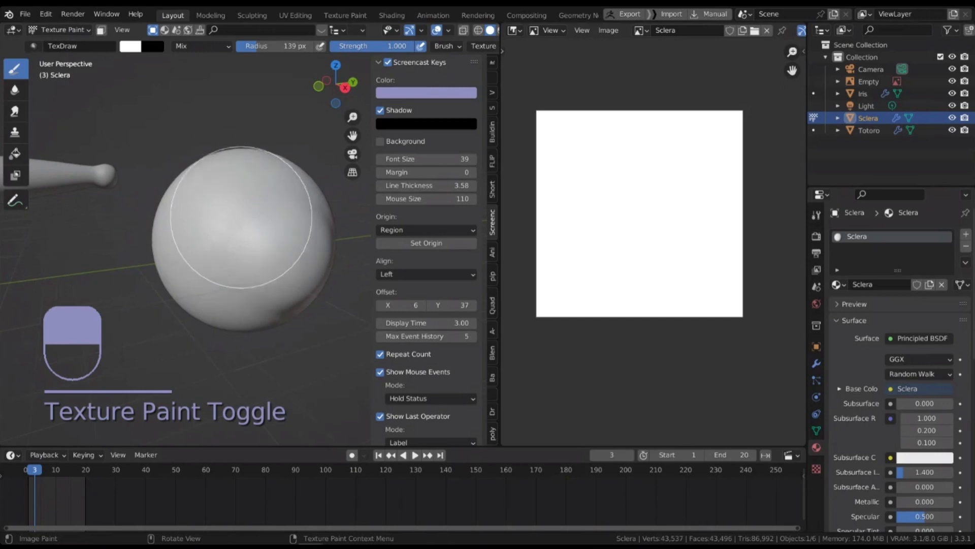
{"action": "mouse_move", "coordinate": [242, 248]}
{"action": "middle_mouse_down"}
{"action": "mouse_move", "coordinate": [231, 226]}
{"action": "mouse_move", "coordinate": [266, 208]}
{"action": "middle_mouse_up"}
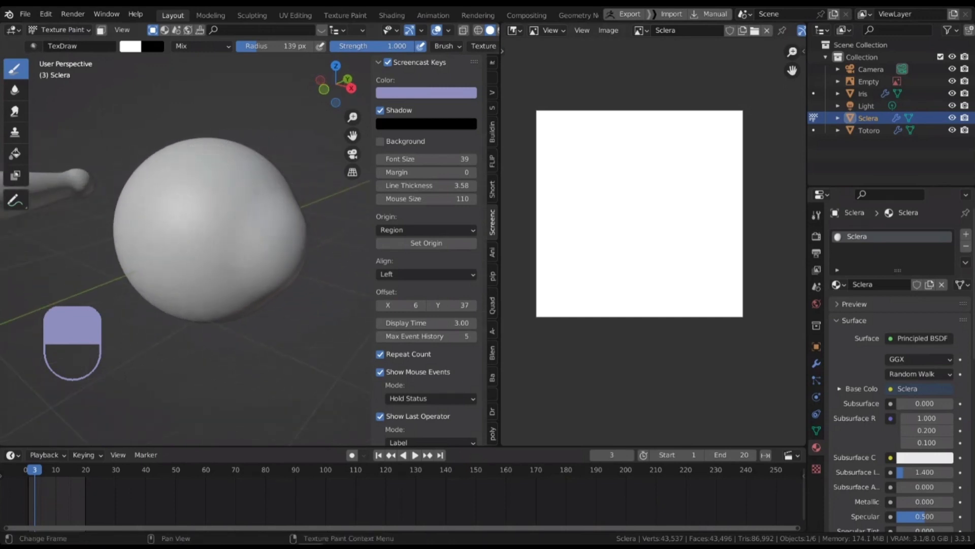
{"action": "scroll", "coordinate": [620, 191], "scroll_direction": "up", "scroll_amount": 1}
{"action": "scroll", "coordinate": [617, 173], "scroll_direction": "down", "scroll_amount": 1}
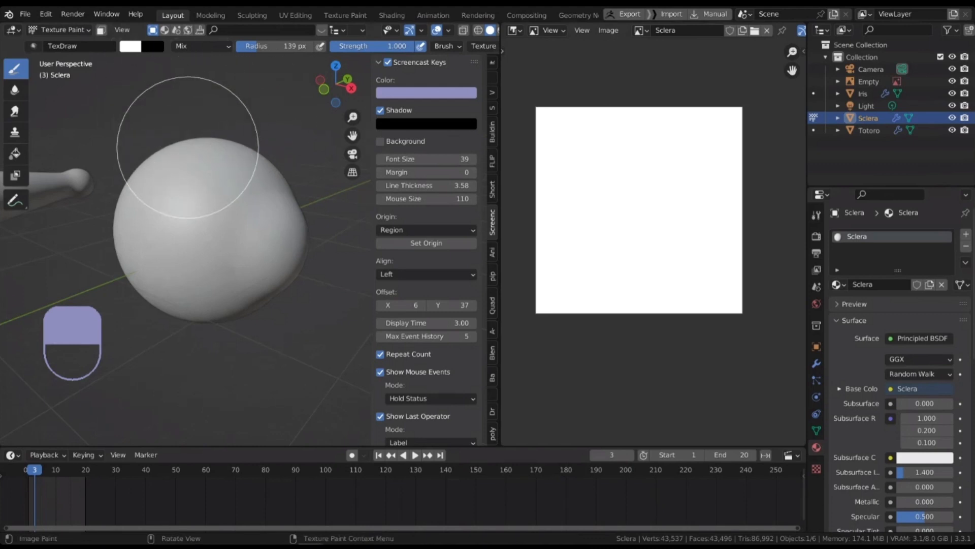
- Swap the paint colours so black is active and set the brush radius to 105 px
{"action": "key", "text": "x"}
{"action": "key", "text": "f"}
{"action": "left_click", "coordinate": [242, 163]}
- Try painting black strokes across the sclera, and undo them until the texture is blank
{"action": "mouse_move", "coordinate": [203, 185]}
{"action": "left_mouse_down"}
{"action": "mouse_move", "coordinate": [197, 235]}
{"action": "mouse_move", "coordinate": [232, 239]}
{"action": "mouse_move", "coordinate": [252, 192]}
{"action": "left_mouse_up"}
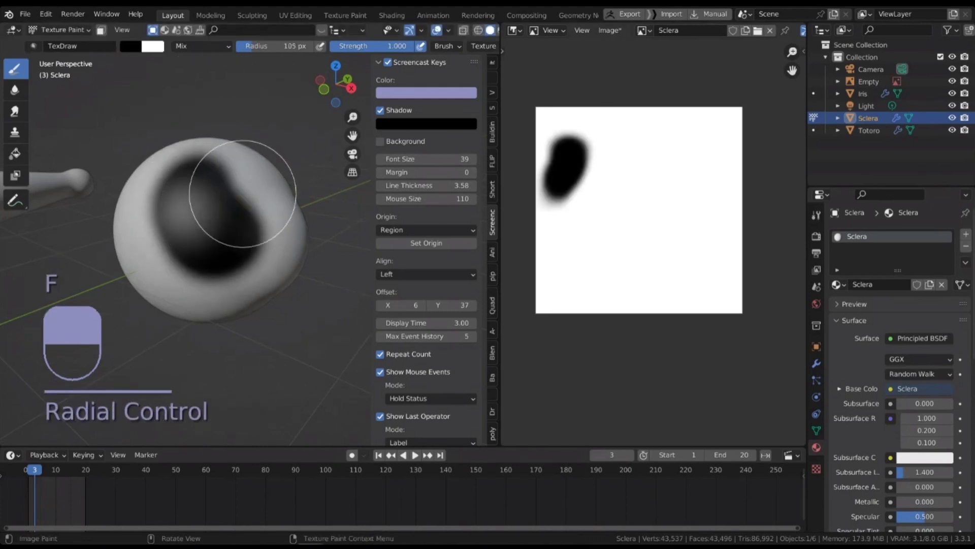
{"action": "middle_click_drag", "start_coordinate": [242, 194], "coordinate": [190, 208]}
{"action": "scroll", "coordinate": [216, 189], "scroll_direction": "up", "scroll_amount": 2}
{"action": "mouse_move", "coordinate": [236, 187]}
{"action": "middle_mouse_down", "text": "shift"}
{"action": "mouse_move", "coordinate": [151, 189]}
{"action": "mouse_move", "coordinate": [211, 160]}
{"action": "middle_mouse_up", "text": "shift"}
{"action": "scroll", "coordinate": [168, 167], "scroll_direction": "down", "scroll_amount": 2}
{"action": "left_click_drag", "start_coordinate": [207, 157], "coordinate": [157, 135]}
{"action": "key", "text": "ctrl+z"}
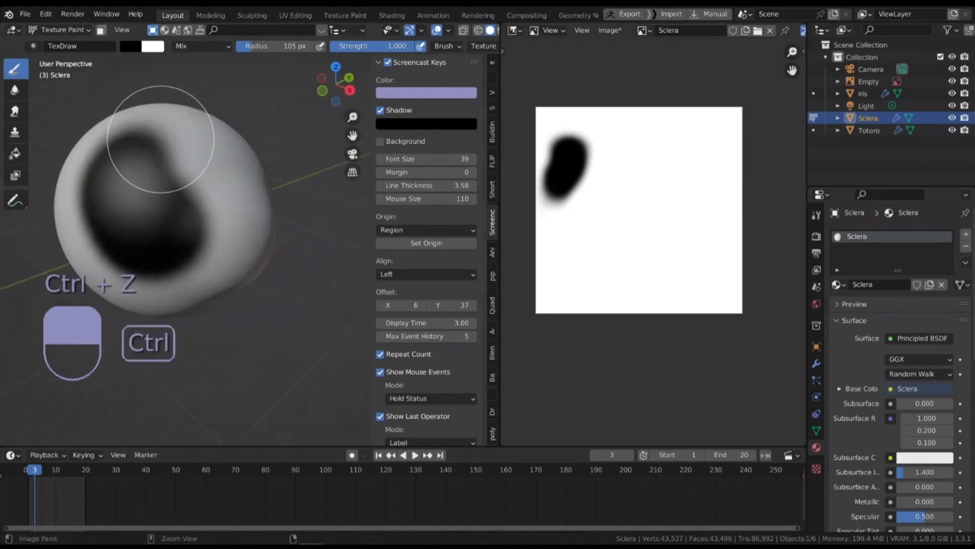
{"action": "key", "text": "ctrl+z"}
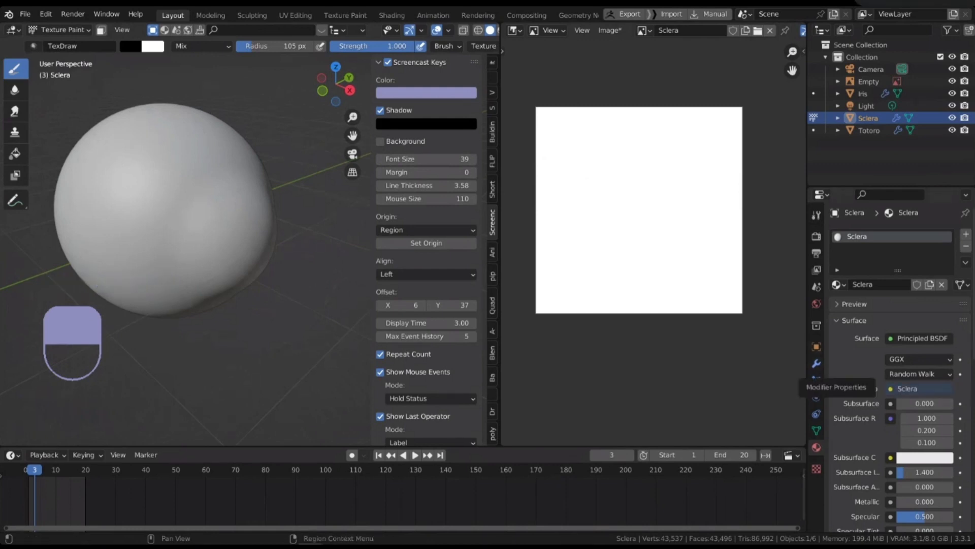
- Turn off the viewport display of the sclera's Subdivision modifier
{"action": "left_click", "coordinate": [816, 364]}
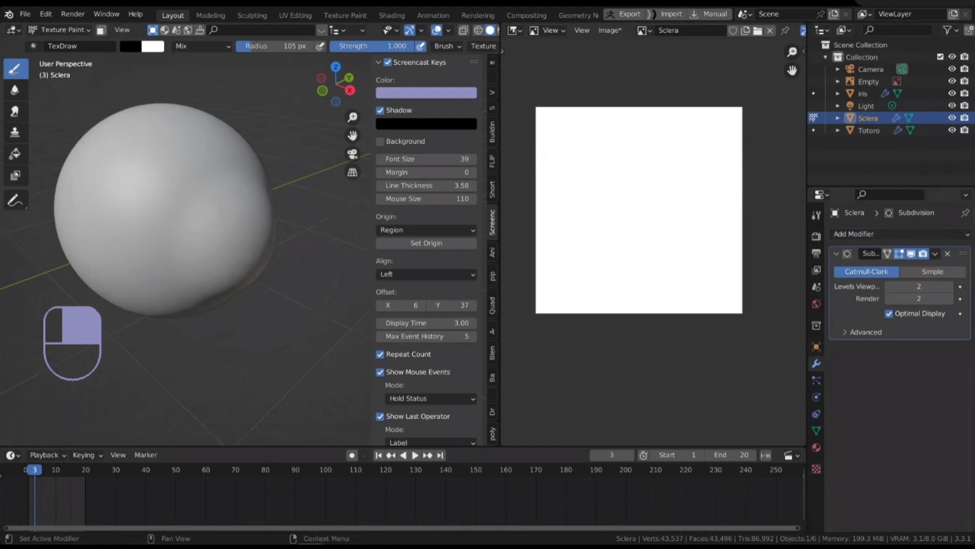
{"action": "left_click", "coordinate": [911, 254]}
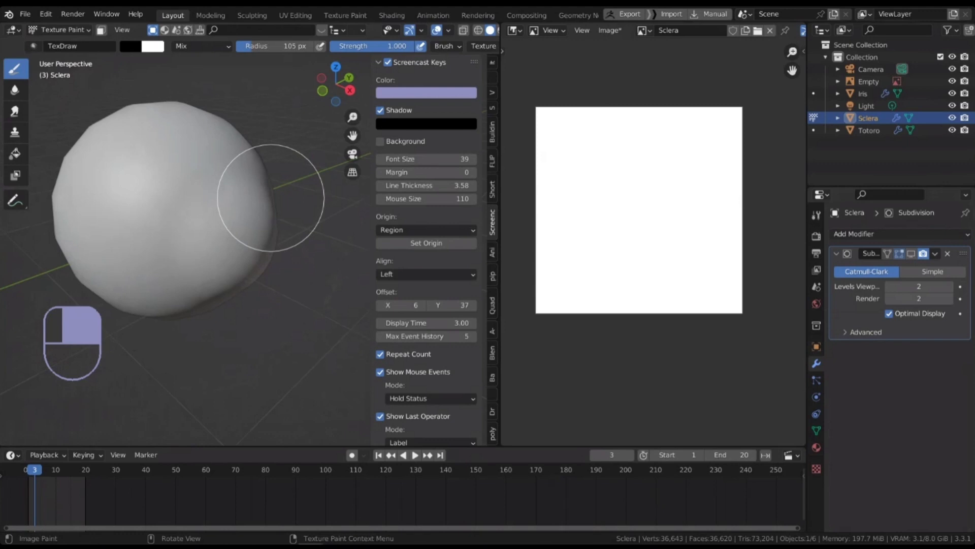
{"action": "scroll", "coordinate": [215, 187], "scroll_direction": "down", "scroll_amount": 1}
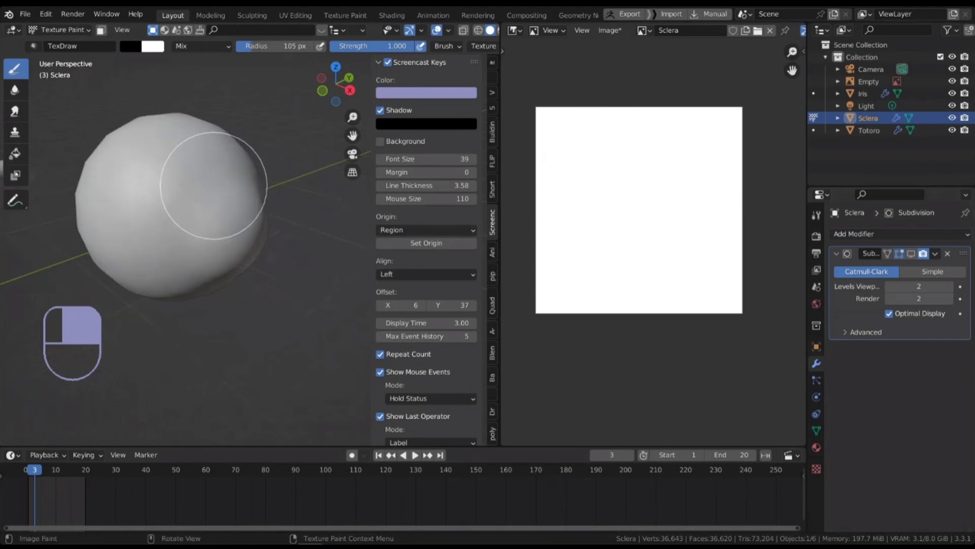
{"action": "mouse_move", "coordinate": [173, 188]}
{"action": "middle_mouse_down", "text": "shift"}
{"action": "mouse_move", "coordinate": [235, 190]}
{"action": "mouse_move", "coordinate": [222, 175]}
{"action": "mouse_move", "coordinate": [170, 174]}
{"action": "middle_mouse_up", "text": "shift"}
{"action": "middle_click_drag", "start_coordinate": [218, 178], "coordinate": [170, 191], "text": "shift"}
{"action": "middle_click_drag", "start_coordinate": [235, 205], "coordinate": [215, 211], "text": "shift"}
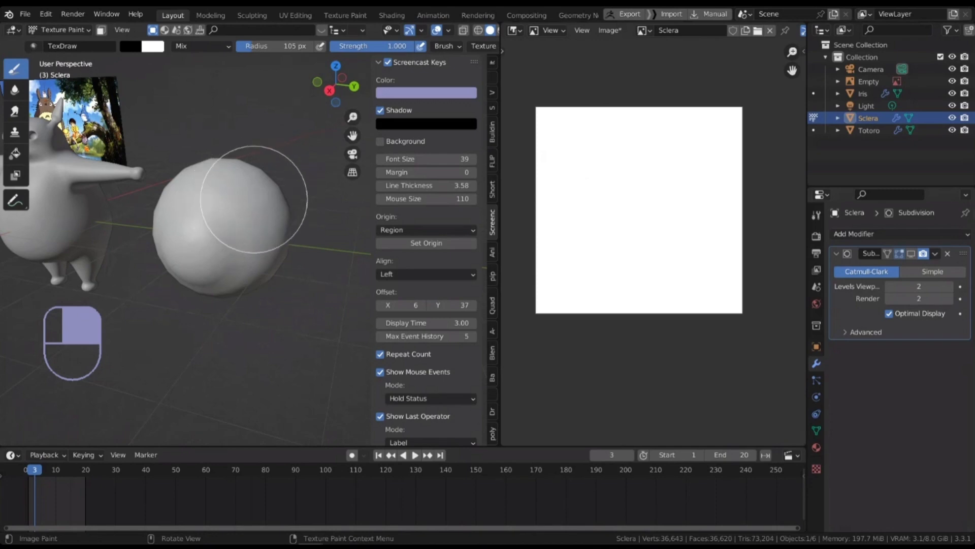
{"action": "scroll", "coordinate": [250, 192], "scroll_direction": "up", "scroll_amount": 2}
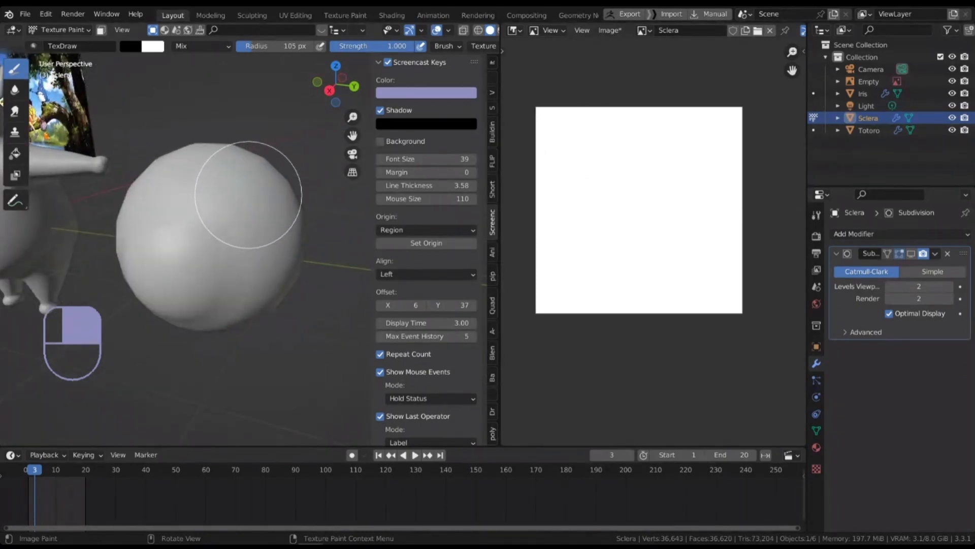
{"action": "middle_click_drag", "start_coordinate": [247, 194], "coordinate": [260, 197]}
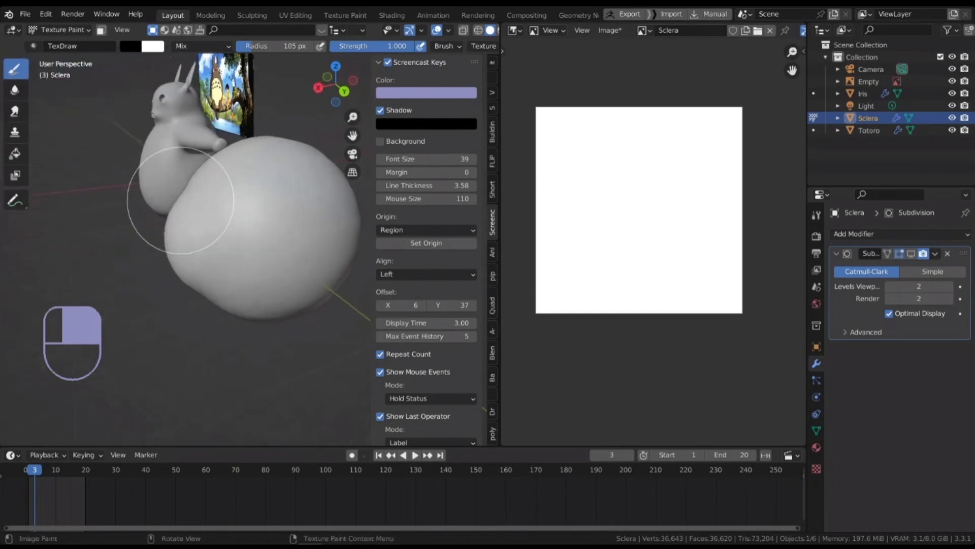
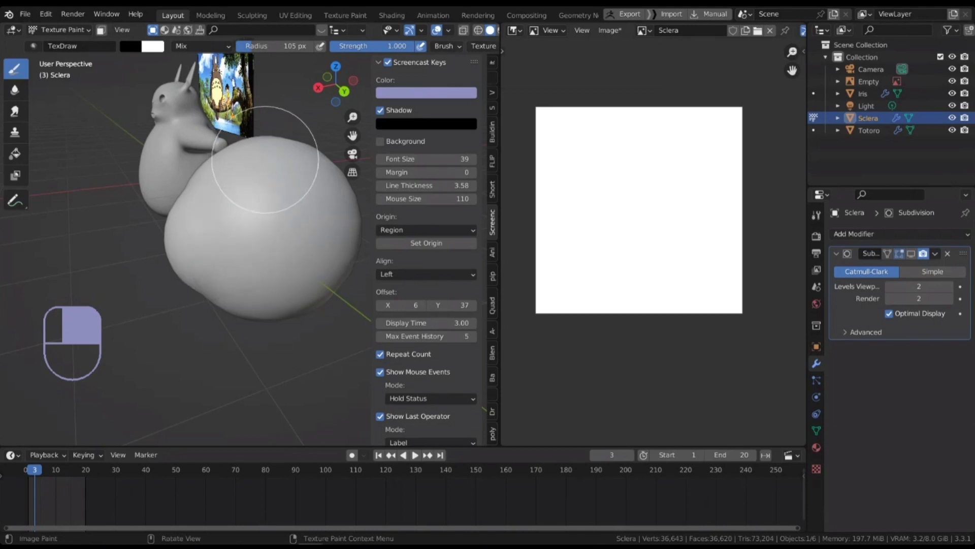
- Resize the brush, try a diagonal black stroke across the front of the unsubdivided sclera, and undo it
{"action": "middle_click_drag", "start_coordinate": [271, 158], "coordinate": [242, 184], "text": "shift"}
{"action": "scroll", "coordinate": [249, 216], "scroll_direction": "up", "scroll_amount": 1}
{"action": "key", "text": "f"}
{"action": "left_click", "coordinate": [226, 205]}
{"action": "mouse_move", "coordinate": [235, 236]}
{"action": "left_mouse_down"}
{"action": "mouse_move", "coordinate": [235, 256]}
{"action": "mouse_move", "coordinate": [191, 244]}
{"action": "mouse_move", "coordinate": [228, 185]}
{"action": "mouse_move", "coordinate": [283, 290]}
{"action": "mouse_move", "coordinate": [295, 259]}
{"action": "left_mouse_up"}
{"action": "key", "text": "ctrl+z"}
- Set the brush radius to 150 px, try a short black dab on the sclera, and undo it
{"action": "key", "text": "f"}
{"action": "left_click", "coordinate": [300, 253]}
{"action": "middle_click_drag", "start_coordinate": [293, 204], "coordinate": [284, 249]}
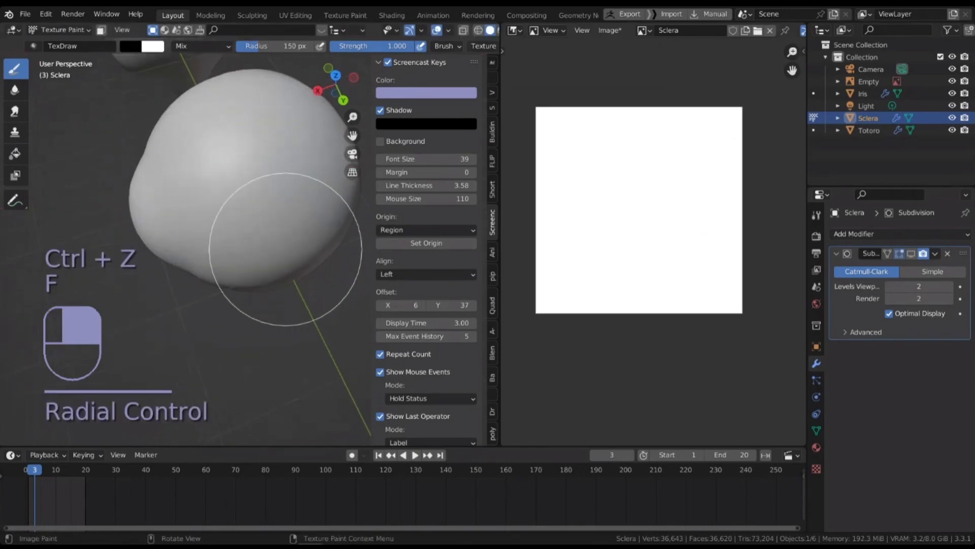
{"action": "mouse_move", "coordinate": [273, 170]}
{"action": "left_mouse_down"}
{"action": "mouse_move", "coordinate": [294, 142]}
{"action": "mouse_move", "coordinate": [270, 156]}
{"action": "left_mouse_up"}
{"action": "key", "text": "ctrl+z"}
{"action": "middle_click_drag", "start_coordinate": [285, 224], "coordinate": [274, 159]}
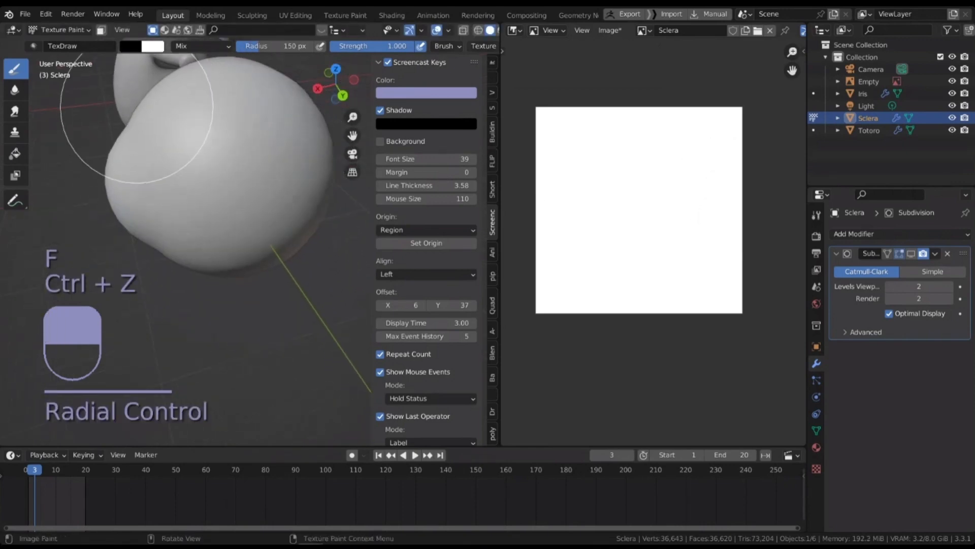
{"action": "middle_click_drag", "start_coordinate": [144, 112], "coordinate": [155, 183], "text": "shift"}
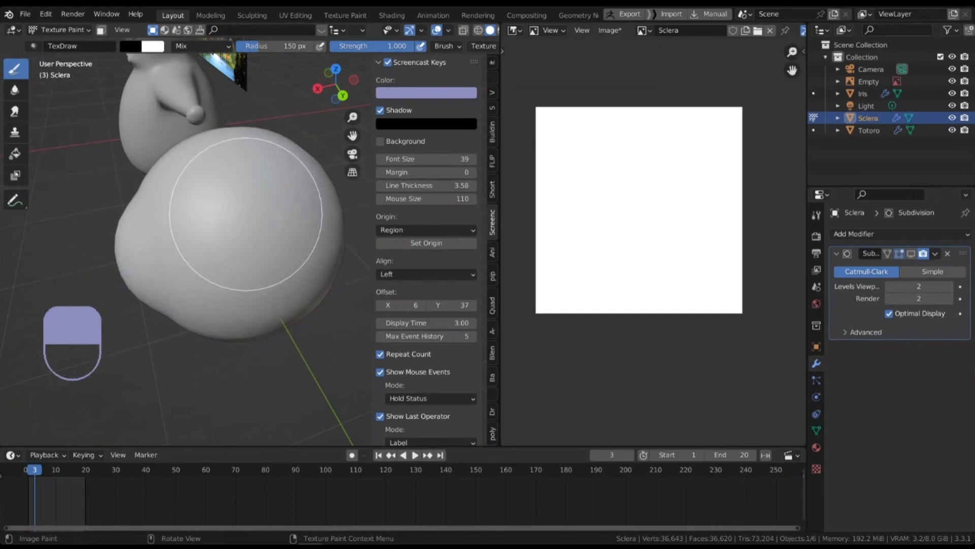
- Leave Texture Paint, enter Edit Mode on the sclera, and show its entire UV layout in the UV Editor
{"action": "left_click", "coordinate": [60, 30]}
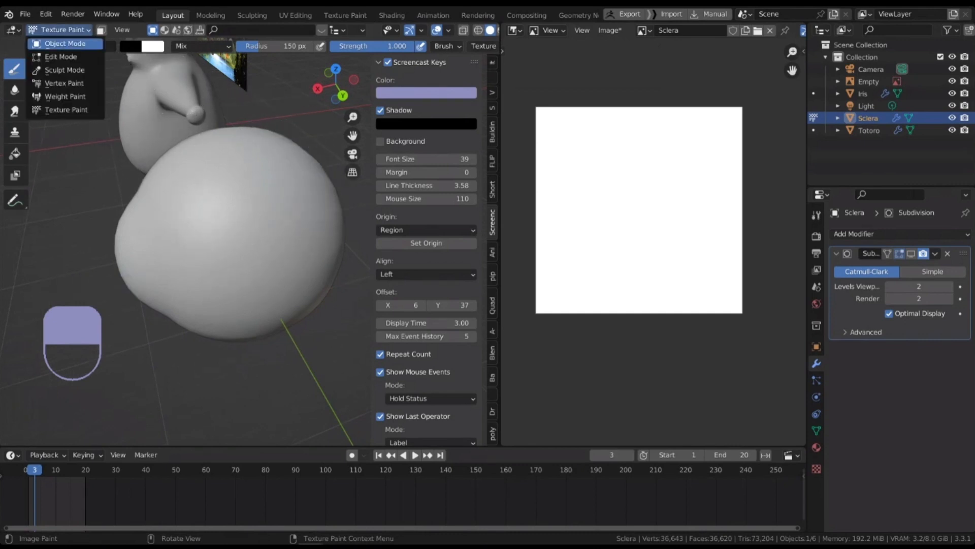
{"action": "left_click", "coordinate": [65, 43]}
{"action": "middle_click_drag", "start_coordinate": [228, 229], "coordinate": [228, 237], "text": "shift"}
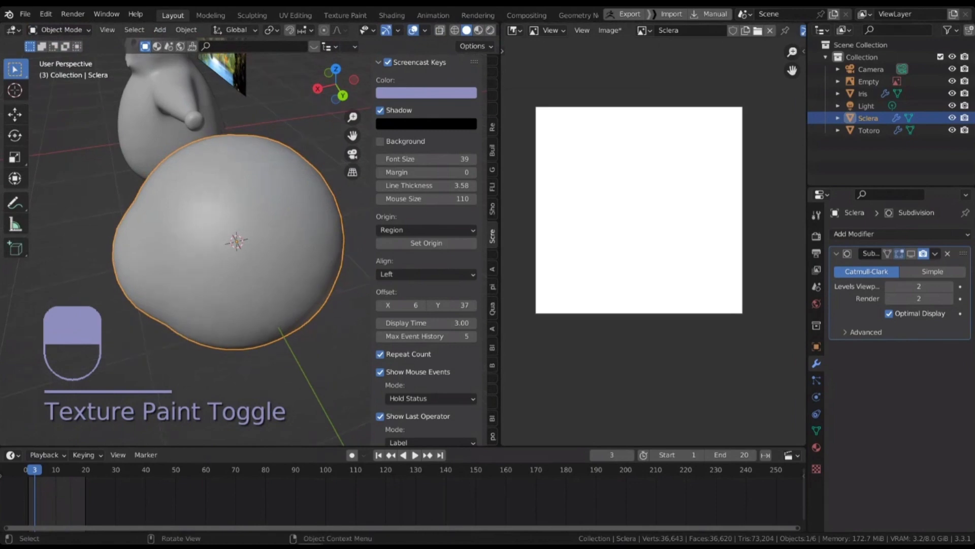
{"action": "key", "text": "Tab"}
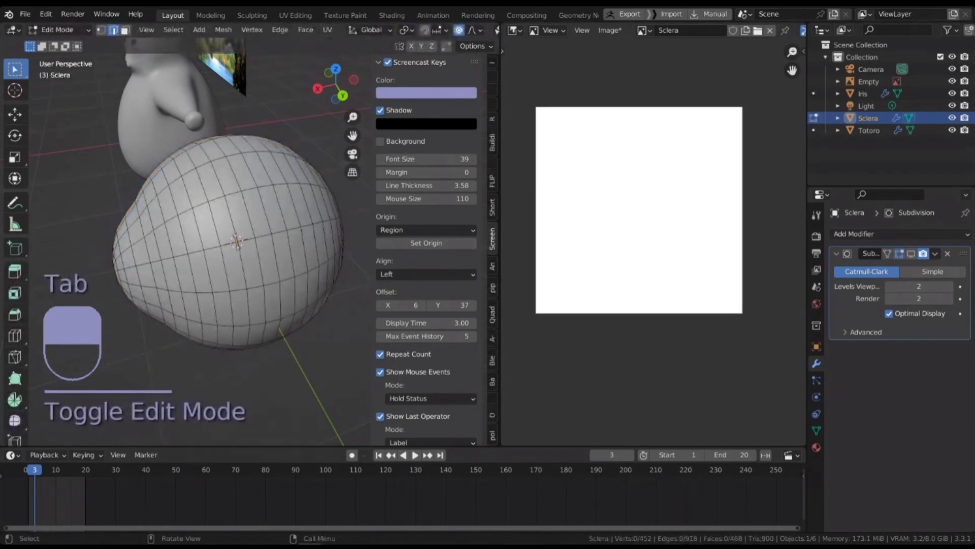
{"action": "left_click", "coordinate": [514, 30]}
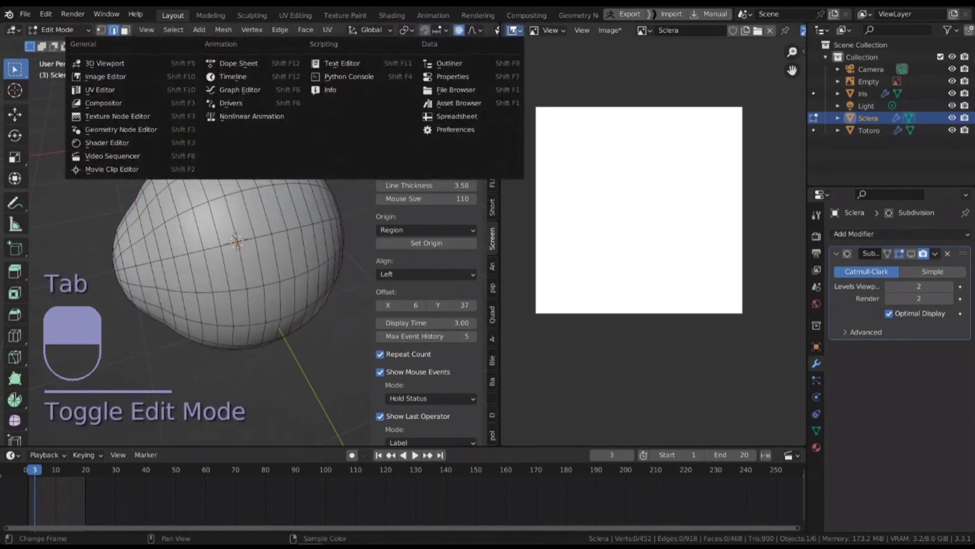
{"action": "left_click", "coordinate": [100, 89]}
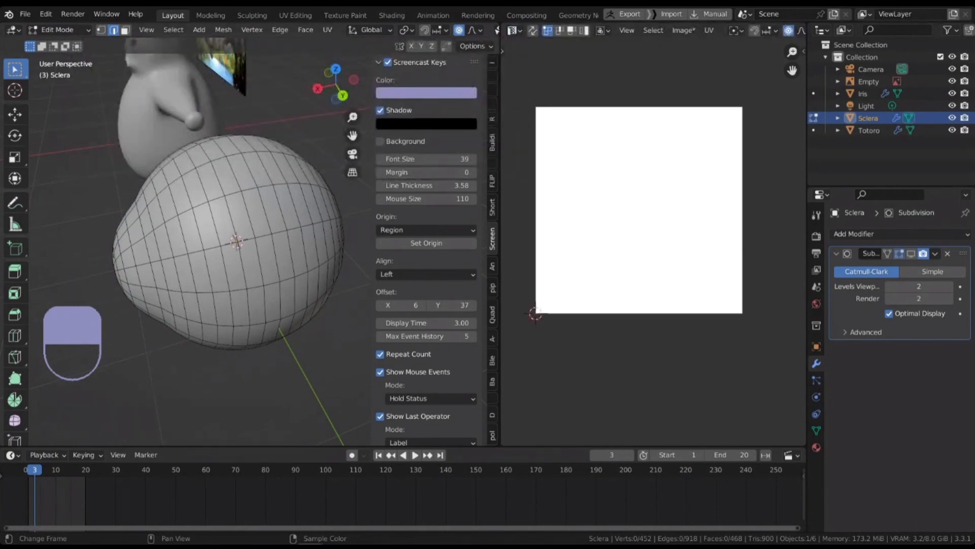
{"action": "key", "text": "a"}
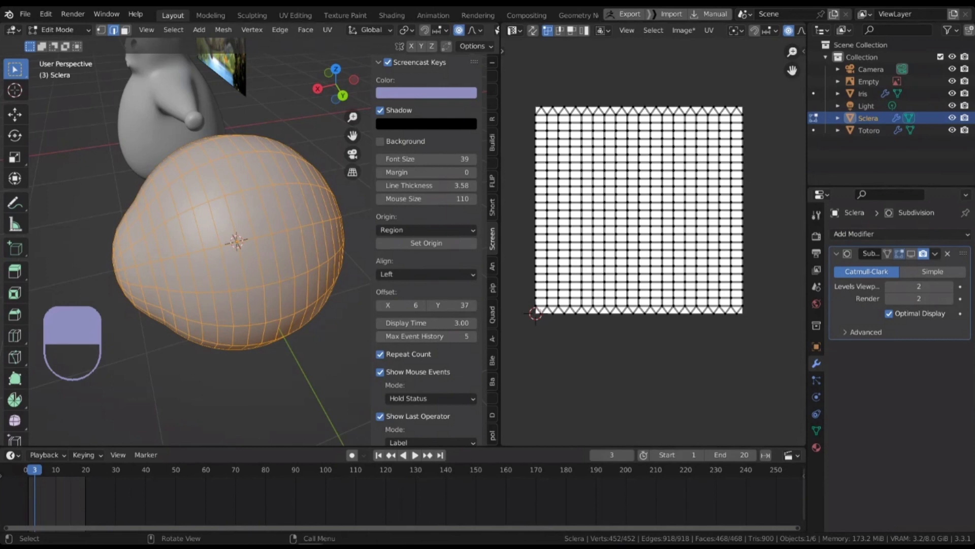
{"action": "middle_click_drag", "start_coordinate": [239, 254], "coordinate": [213, 230]}
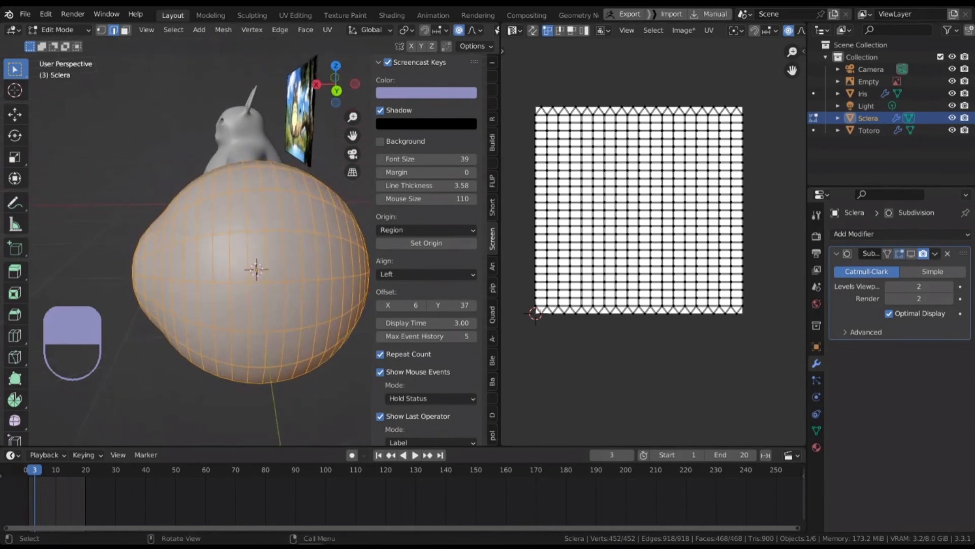
- Select the vertical edge loop around the middle of the sclera and mark it as a seam
{"action": "key", "text": "2"}
{"action": "mouse_move", "coordinate": [214, 230]}
{"action": "middle_mouse_down"}
{"action": "mouse_move", "coordinate": [233, 227]}
{"action": "mouse_move", "coordinate": [212, 215]}
{"action": "middle_mouse_up"}
{"action": "scroll", "coordinate": [211, 215], "scroll_direction": "up", "scroll_amount": 1}
{"action": "left_click", "coordinate": [269, 175], "text": "alt"}
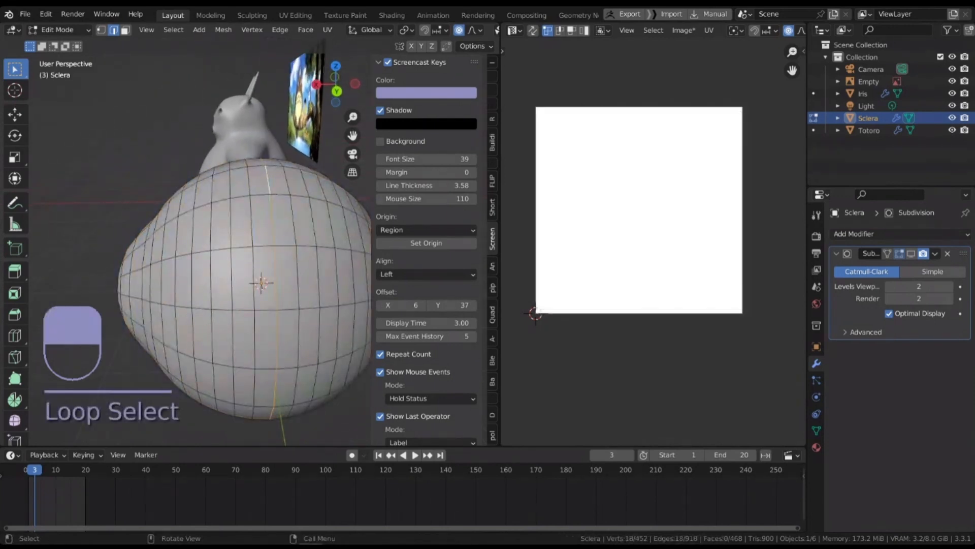
{"action": "scroll", "coordinate": [268, 174], "scroll_direction": "down", "scroll_amount": 2}
{"action": "middle_click_drag", "start_coordinate": [266, 173], "coordinate": [218, 170], "text": "shift"}
{"action": "right_click", "coordinate": [191, 196]}
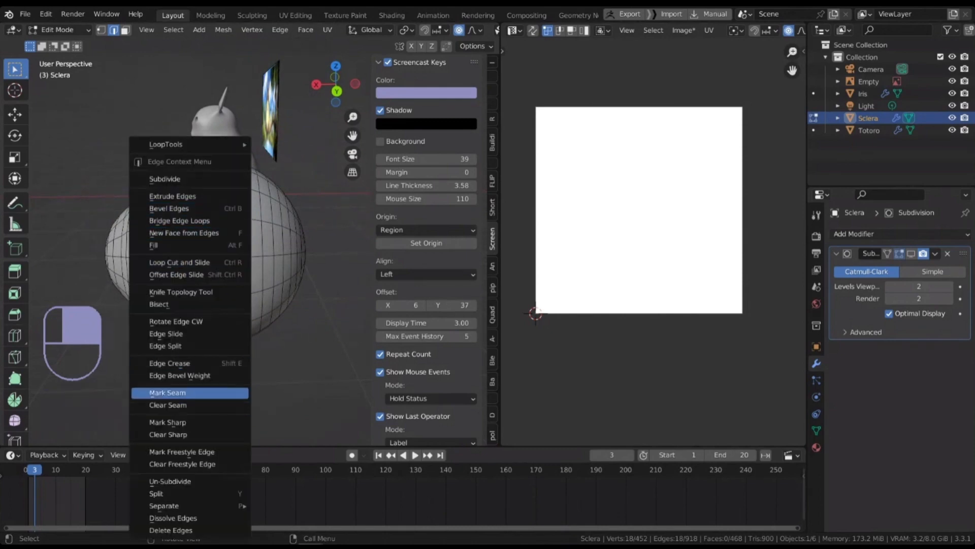
{"action": "left_click", "coordinate": [167, 393]}
{"action": "middle_click_drag", "start_coordinate": [168, 393], "coordinate": [204, 392]}
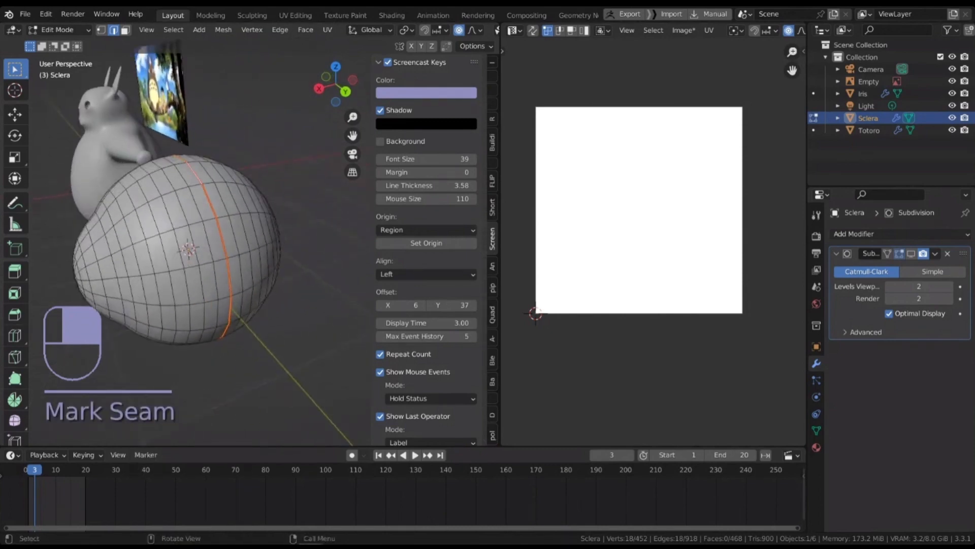
{"action": "right_click", "coordinate": [170, 198]}
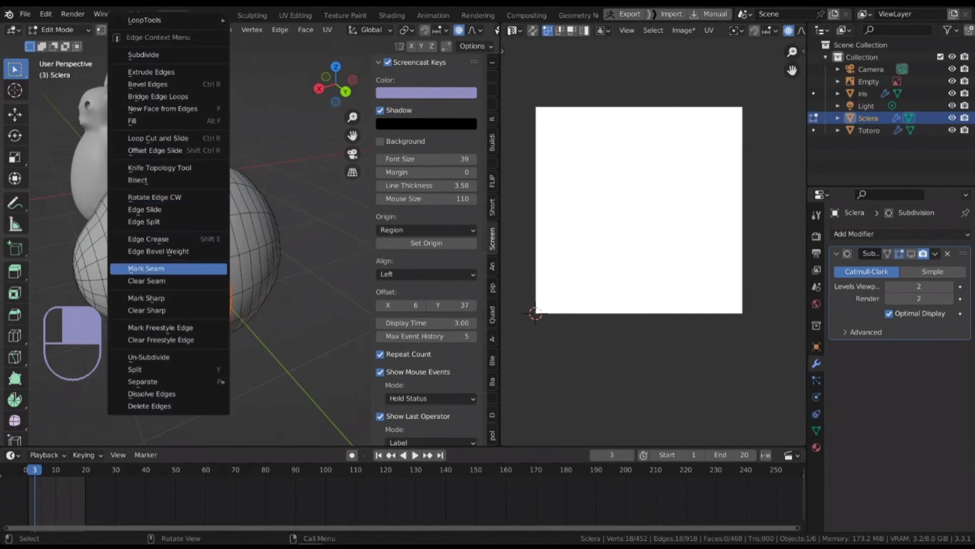
{"action": "left_click", "coordinate": [168, 268]}
{"action": "scroll", "coordinate": [175, 268], "scroll_direction": "up", "scroll_amount": 2}
{"action": "middle_click_drag", "start_coordinate": [176, 268], "coordinate": [167, 269]}
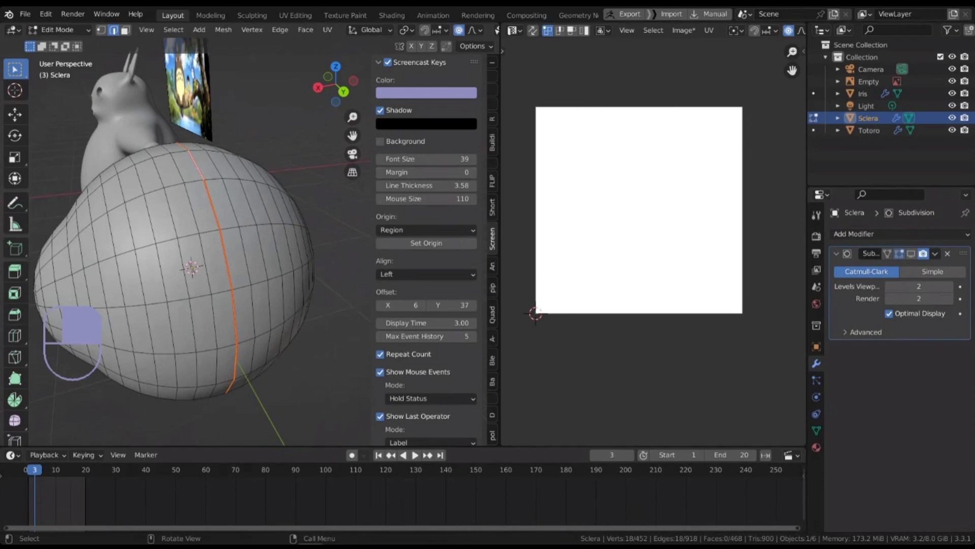
- Unwrap the whole sclera mesh along the seam and return to Object Mode
{"action": "middle_click_drag", "start_coordinate": [191, 267], "coordinate": [213, 266], "text": "shift"}
{"action": "key", "text": "a"}
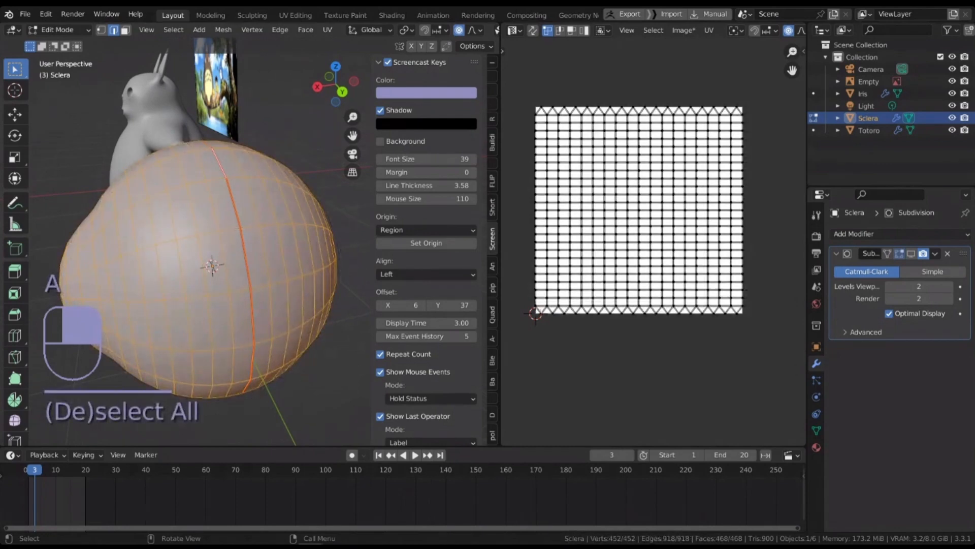
{"action": "key", "text": "u"}
{"action": "left_click", "coordinate": [183, 156]}
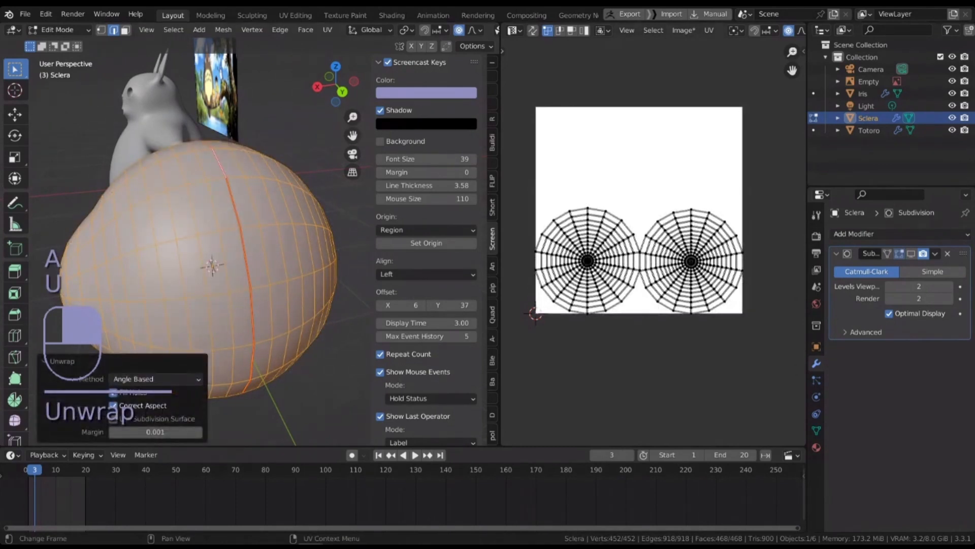
{"action": "scroll", "coordinate": [587, 272], "scroll_direction": "up", "scroll_amount": 1}
{"action": "middle_click_drag", "start_coordinate": [587, 272], "coordinate": [578, 253], "text": "shift"}
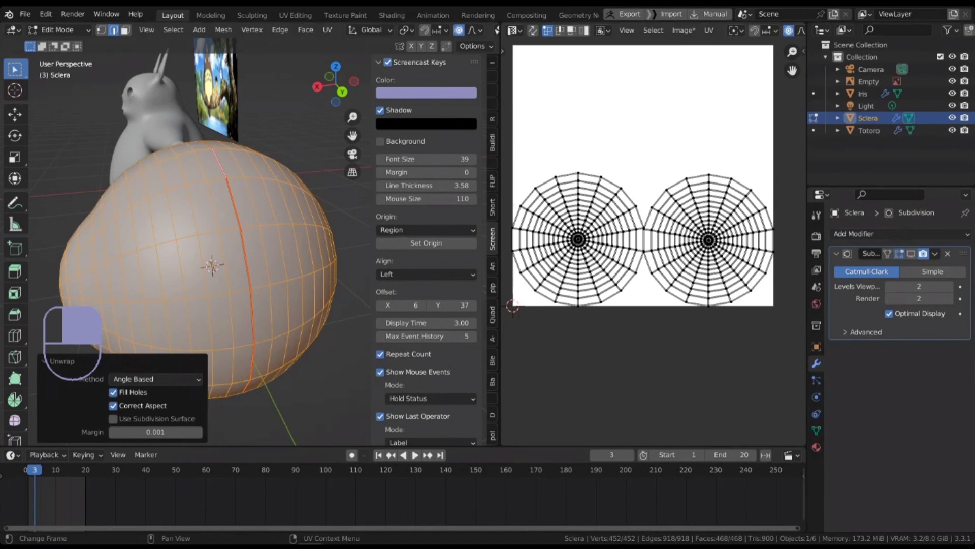
{"action": "key", "text": "Tab"}
{"action": "scroll", "coordinate": [224, 254], "scroll_direction": "down", "scroll_amount": 1}
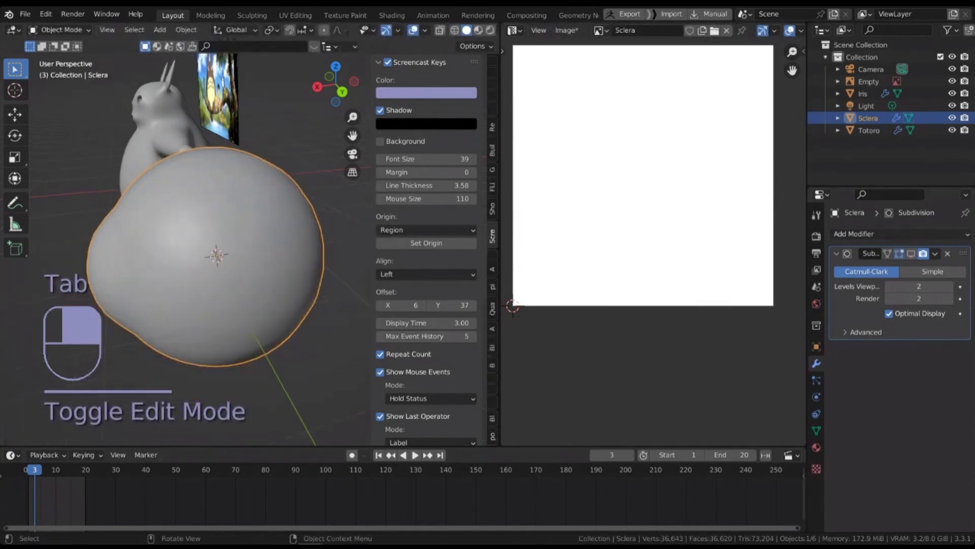
{"action": "mouse_move", "coordinate": [224, 254]}
{"action": "middle_mouse_down"}
{"action": "mouse_move", "coordinate": [254, 257]}
{"action": "mouse_move", "coordinate": [240, 262]}
{"action": "middle_mouse_up"}
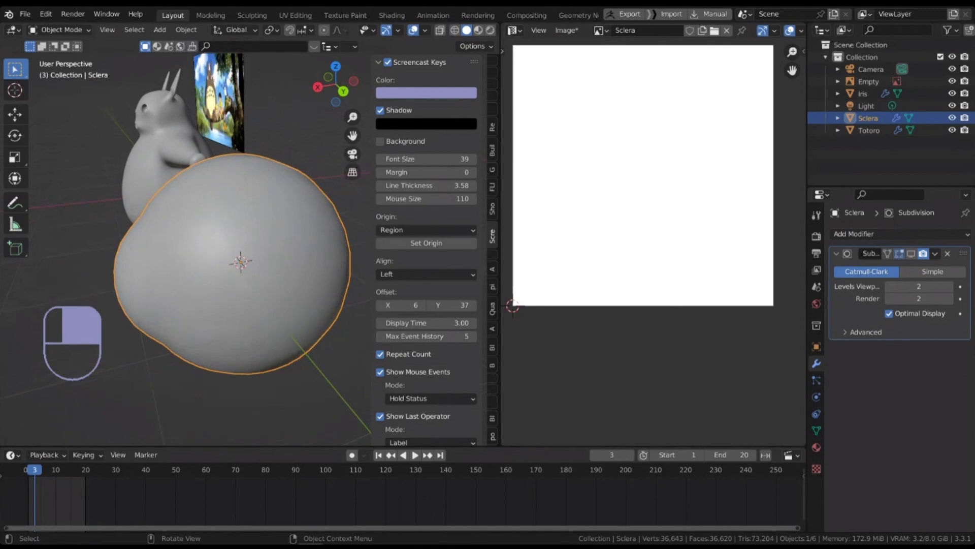
{"action": "scroll", "coordinate": [605, 138], "scroll_direction": "up", "scroll_amount": 2}
{"action": "scroll", "coordinate": [628, 161], "scroll_direction": "down", "scroll_amount": 2}
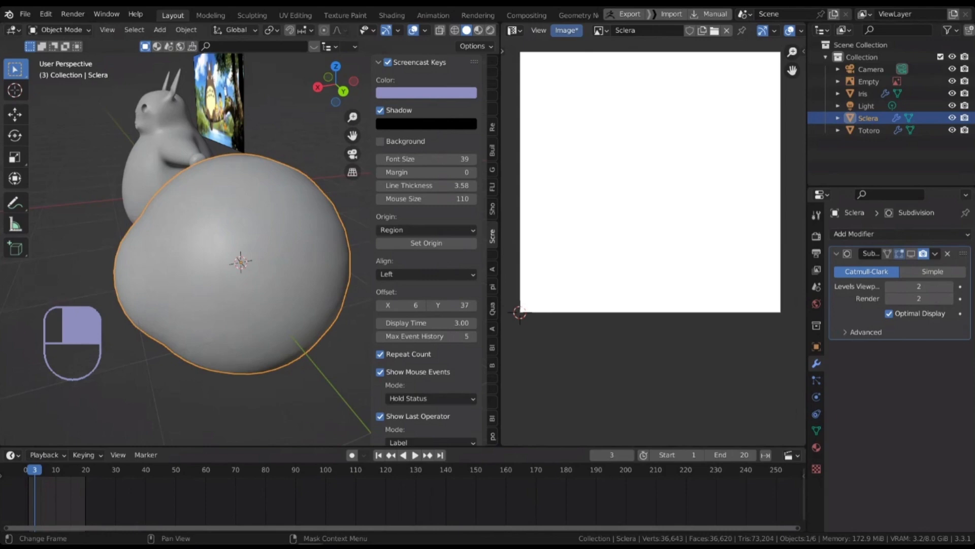
- Save the Sclera texture image to its existing file
{"action": "left_click", "coordinate": [566, 30]}
{"action": "left_click", "coordinate": [566, 30]}
{"action": "left_click", "coordinate": [566, 30]}
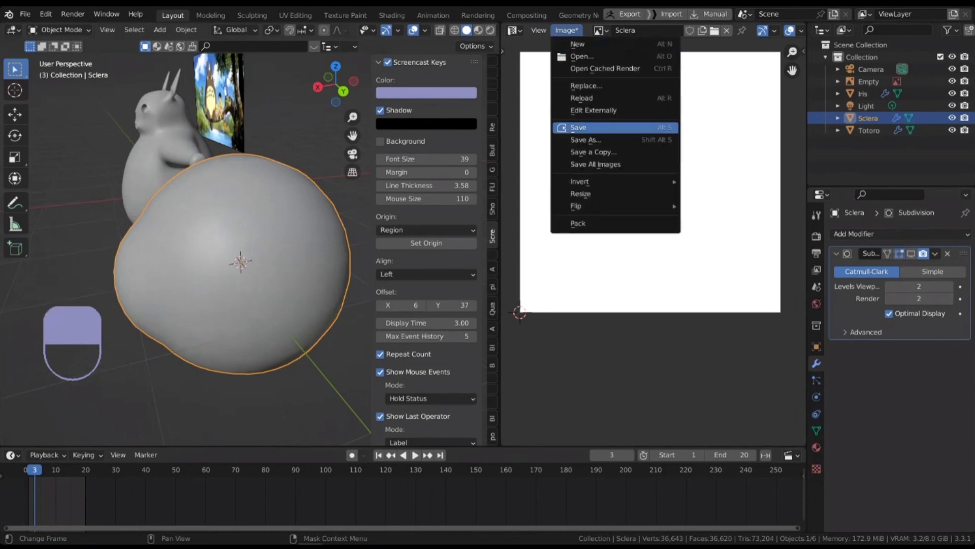
{"action": "left_click", "coordinate": [562, 127]}
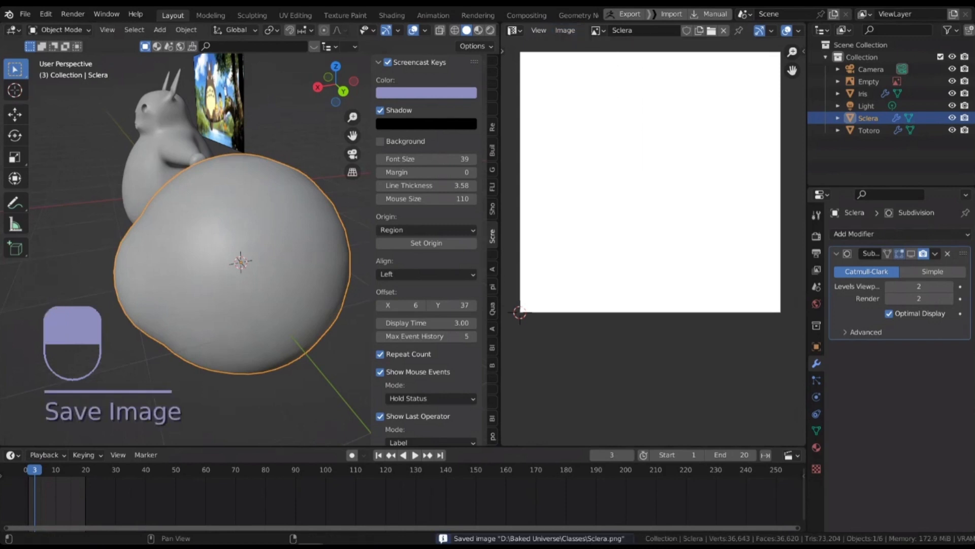
- Switch the sclera from Object Mode to Texture Paint mode
{"action": "mouse_move", "coordinate": [228, 244]}
{"action": "middle_mouse_down"}
{"action": "mouse_move", "coordinate": [272, 264]}
{"action": "mouse_move", "coordinate": [239, 251]}
{"action": "mouse_move", "coordinate": [230, 263]}
{"action": "middle_mouse_up"}
{"action": "scroll", "coordinate": [238, 251], "scroll_direction": "up", "scroll_amount": 1}
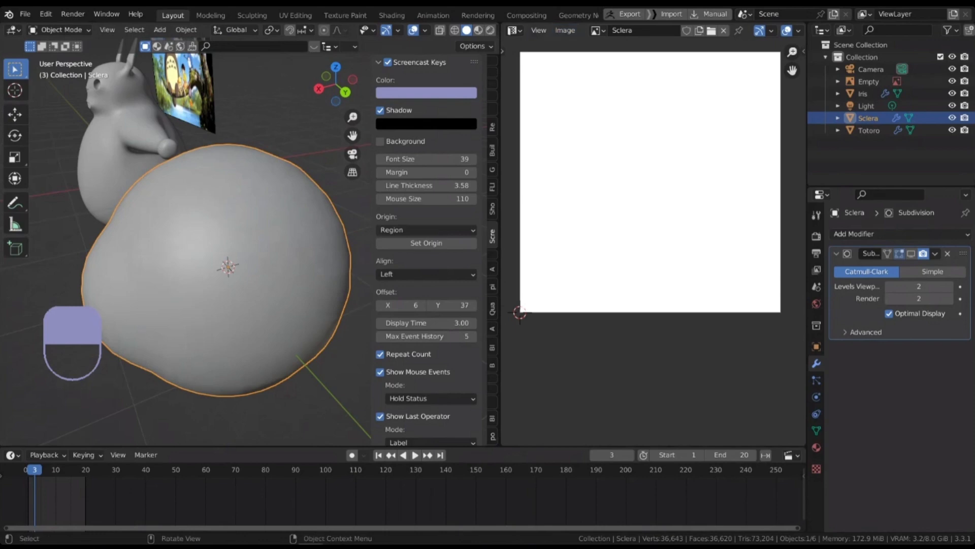
{"action": "left_click", "coordinate": [60, 29]}
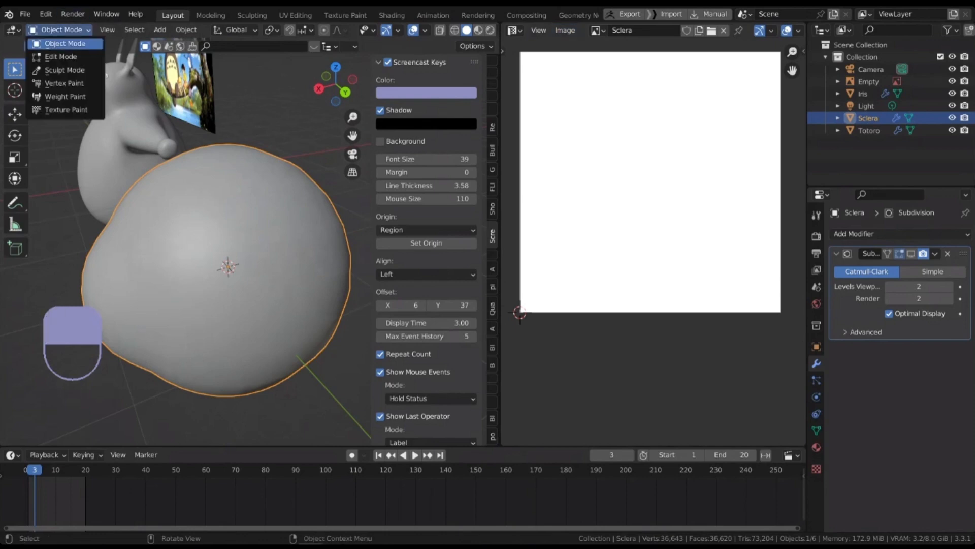
{"action": "left_click", "coordinate": [66, 110]}
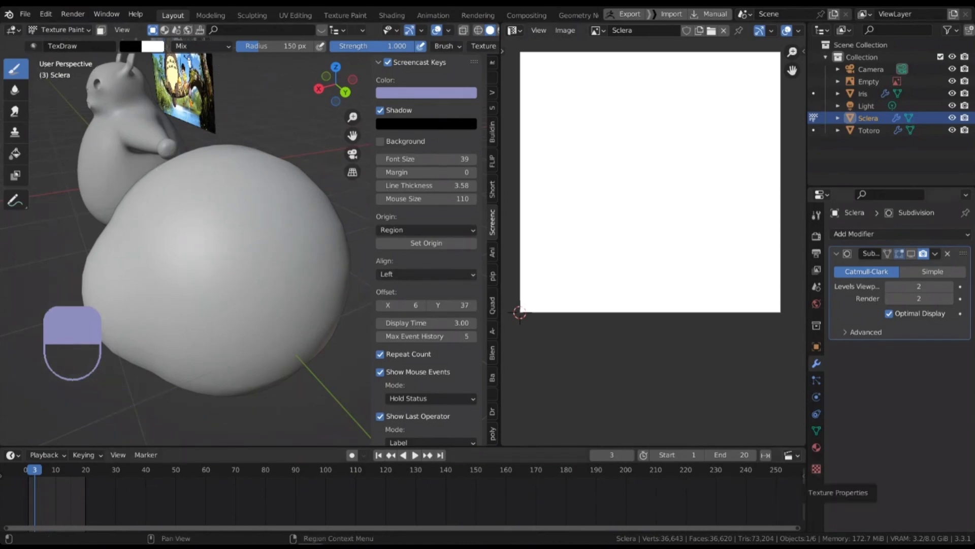
- Create a new image texture for the brush and load Vein.png as its image
{"action": "left_click", "coordinate": [816, 468]}
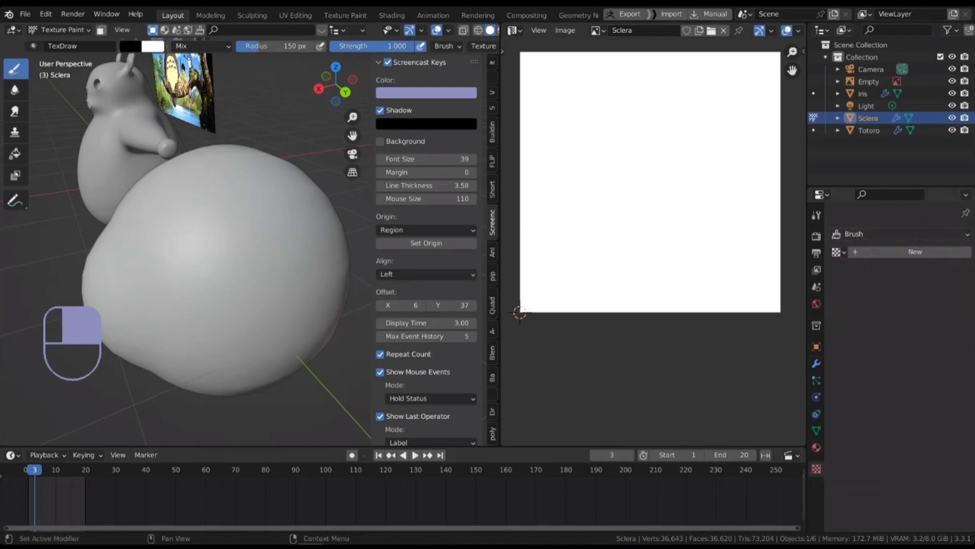
{"action": "left_click", "coordinate": [914, 251]}
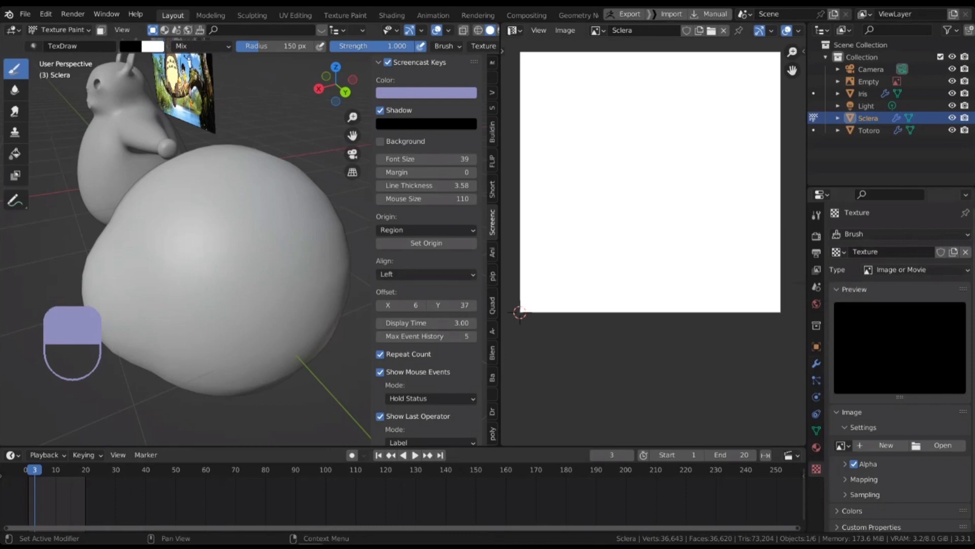
{"action": "scroll", "coordinate": [899, 269], "scroll_direction": "down", "scroll_amount": 1}
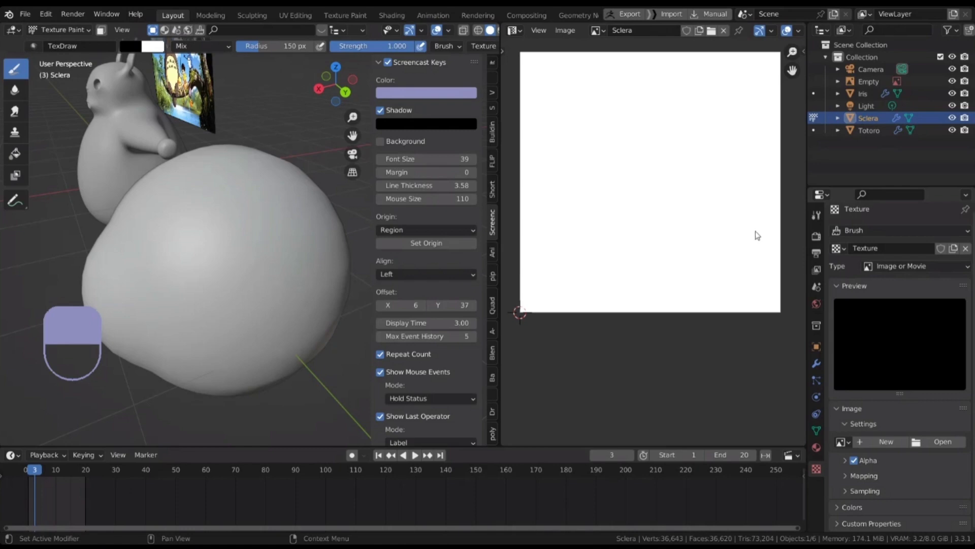
{"action": "left_click", "coordinate": [765, 450]}
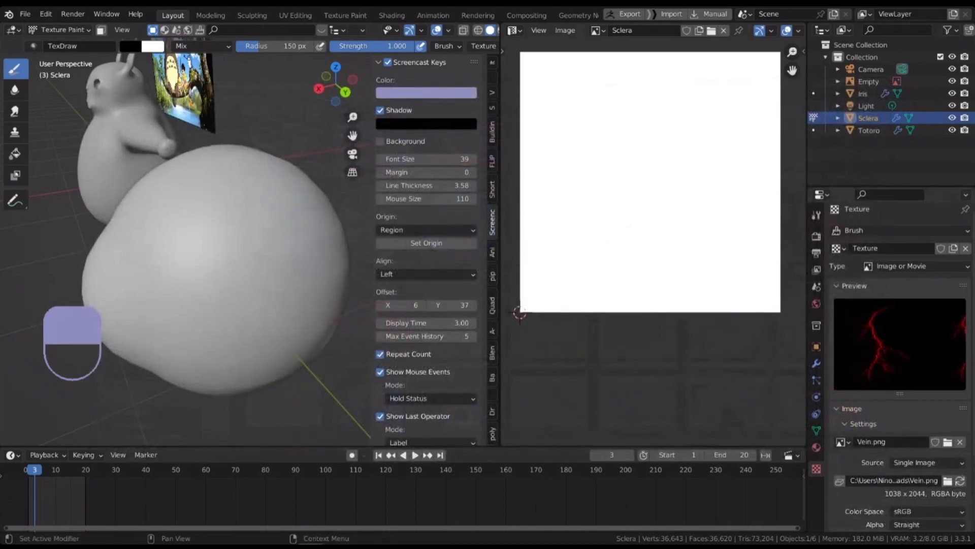
{"action": "scroll", "coordinate": [901, 368], "scroll_direction": "down", "scroll_amount": 1}
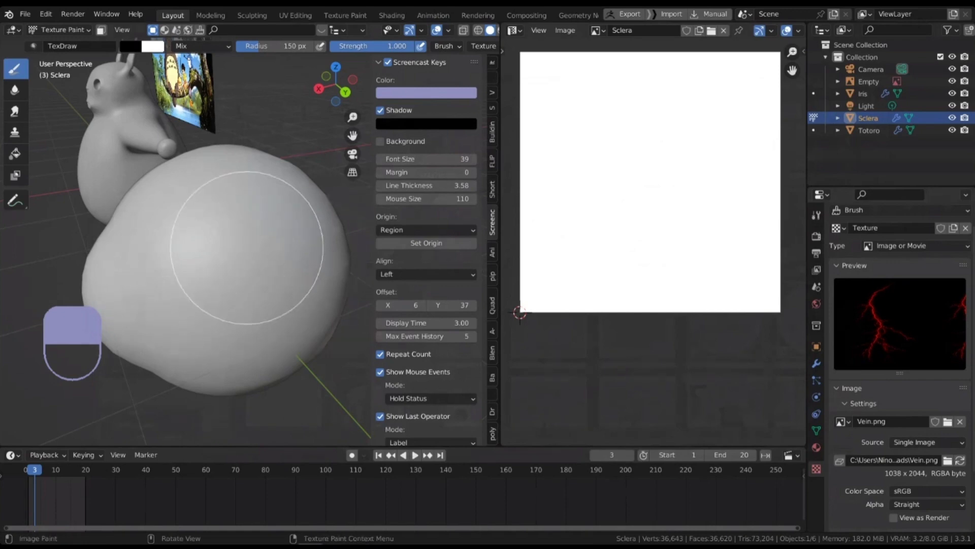
- Try painting black vein strokes on the sclera with the tiled brush texture, undoing each attempt
{"action": "middle_click_drag", "start_coordinate": [239, 239], "coordinate": [222, 268]}
{"action": "left_click", "coordinate": [249, 279]}
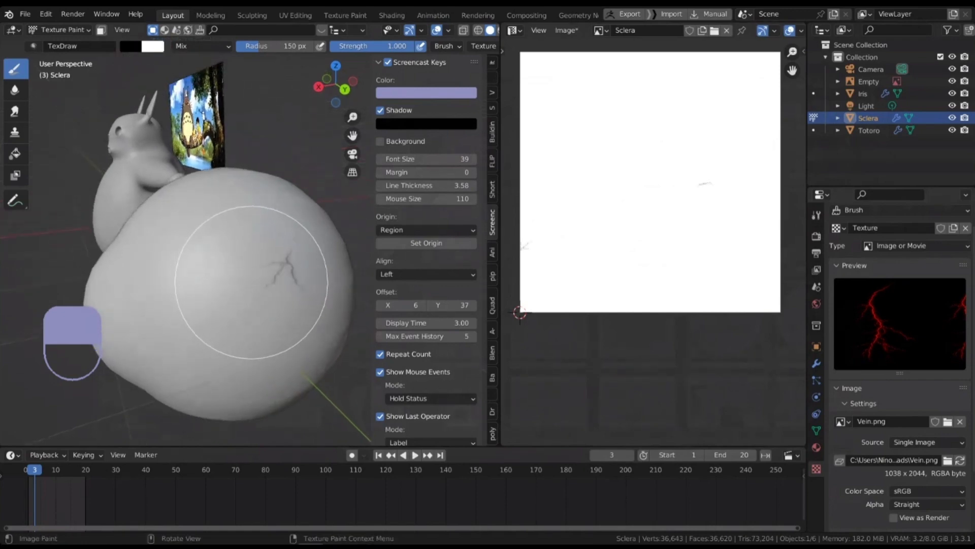
{"action": "middle_click_drag", "start_coordinate": [277, 295], "coordinate": [215, 266], "text": "shift"}
{"action": "key", "text": "ctrl+z"}
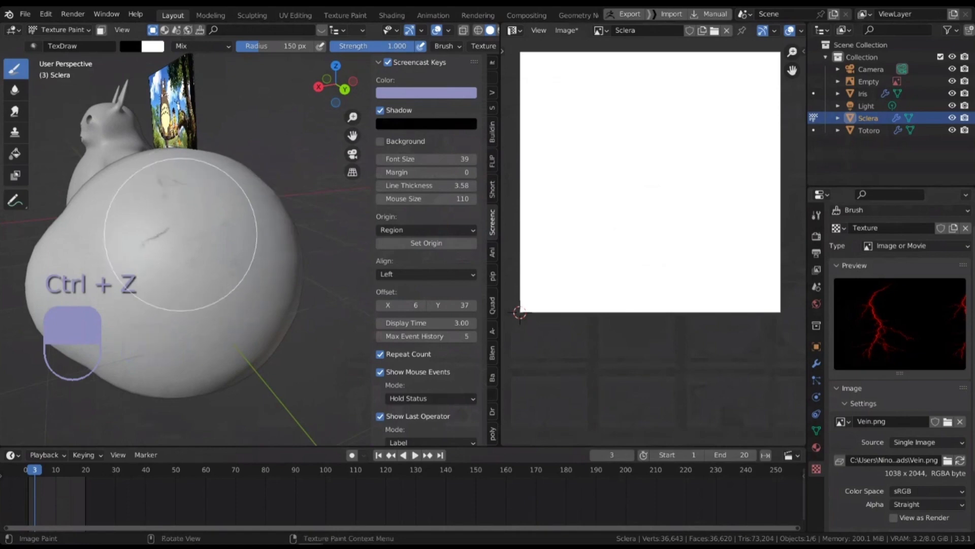
{"action": "left_click", "coordinate": [214, 322]}
{"action": "left_click", "coordinate": [269, 254]}
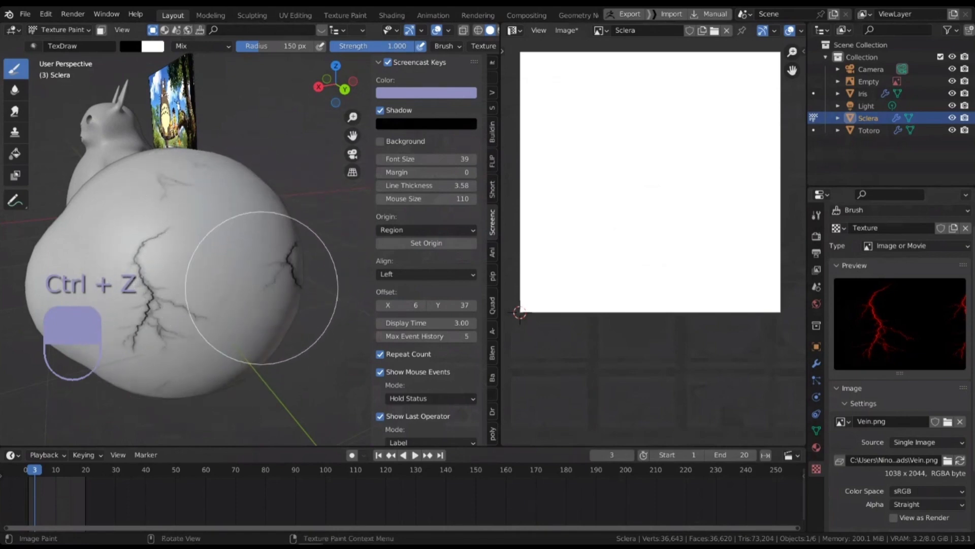
{"action": "middle_click_drag", "start_coordinate": [228, 279], "coordinate": [188, 269]}
{"action": "mouse_move", "coordinate": [208, 263]}
{"action": "middle_mouse_down", "text": "shift"}
{"action": "mouse_move", "coordinate": [155, 242]}
{"action": "mouse_move", "coordinate": [164, 240]}
{"action": "mouse_move", "coordinate": [141, 218]}
{"action": "mouse_move", "coordinate": [254, 272]}
{"action": "mouse_move", "coordinate": [231, 266]}
{"action": "middle_mouse_up", "text": "shift"}
{"action": "key", "text": "ctrl+z"}
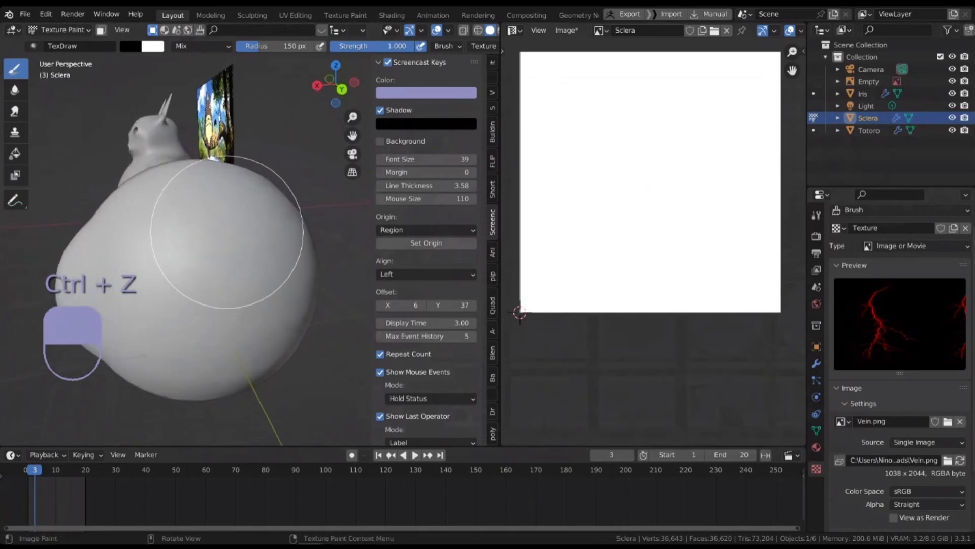
{"action": "left_click", "coordinate": [152, 288]}
{"action": "key", "text": "ctrl+z"}
{"action": "middle_click_drag", "start_coordinate": [214, 318], "coordinate": [225, 307], "text": "shift"}
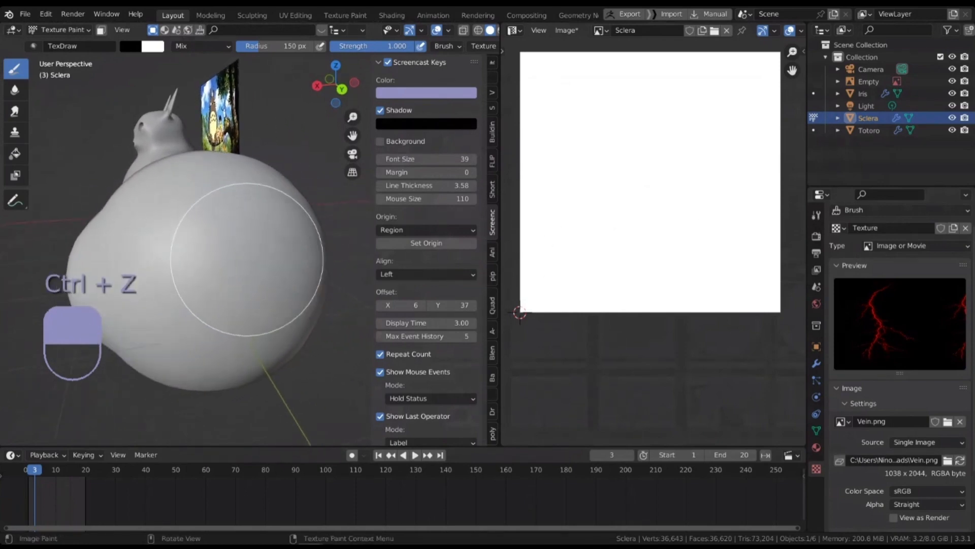
{"action": "left_click_drag", "start_coordinate": [252, 241], "coordinate": [283, 239]}
{"action": "key", "text": "ctrl+z"}
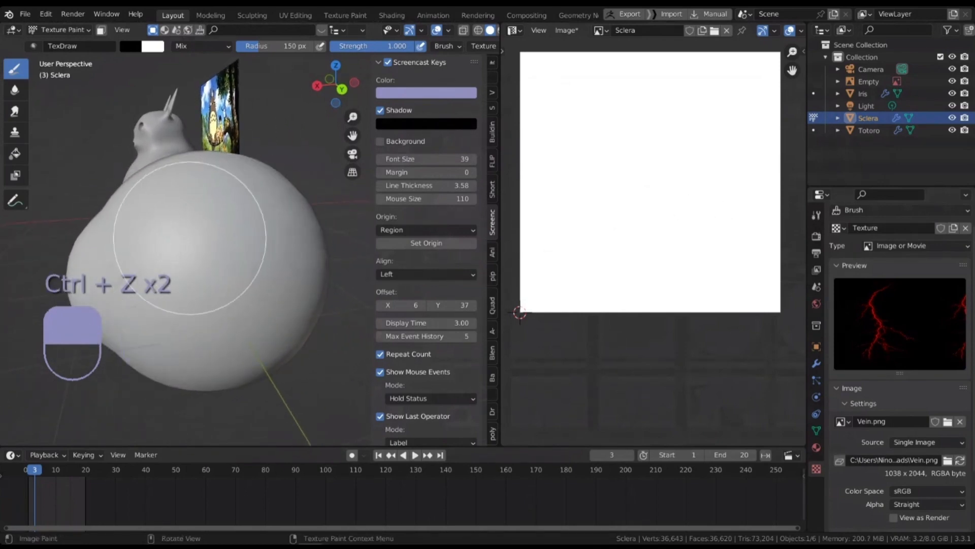
{"action": "left_click", "coordinate": [253, 281]}
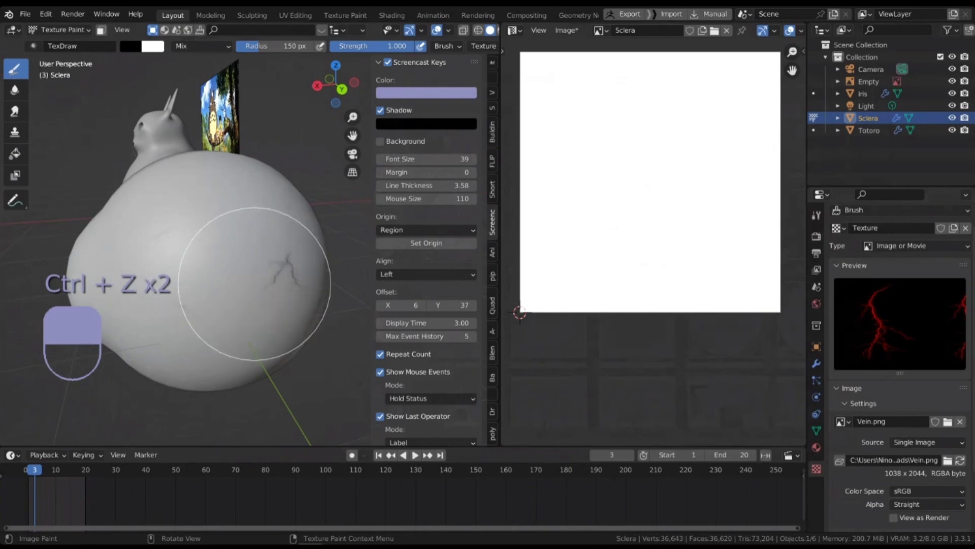
{"action": "key", "text": "ctrl+z"}
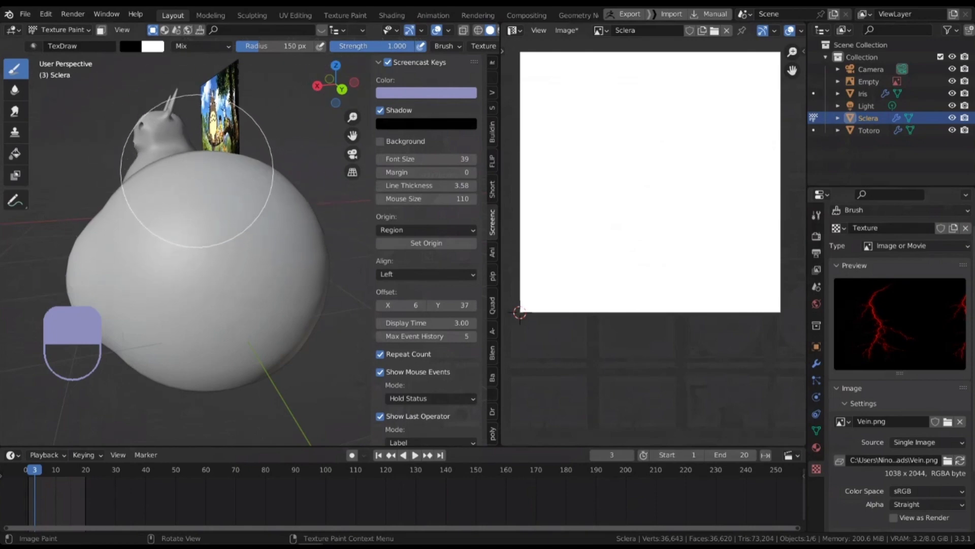
{"action": "mouse_move", "coordinate": [233, 250]}
{"action": "left_mouse_down"}
{"action": "mouse_move", "coordinate": [229, 279]}
{"action": "mouse_move", "coordinate": [174, 250]}
{"action": "mouse_move", "coordinate": [166, 217]}
{"action": "left_mouse_up"}
{"action": "key", "text": "ctrl+z"}
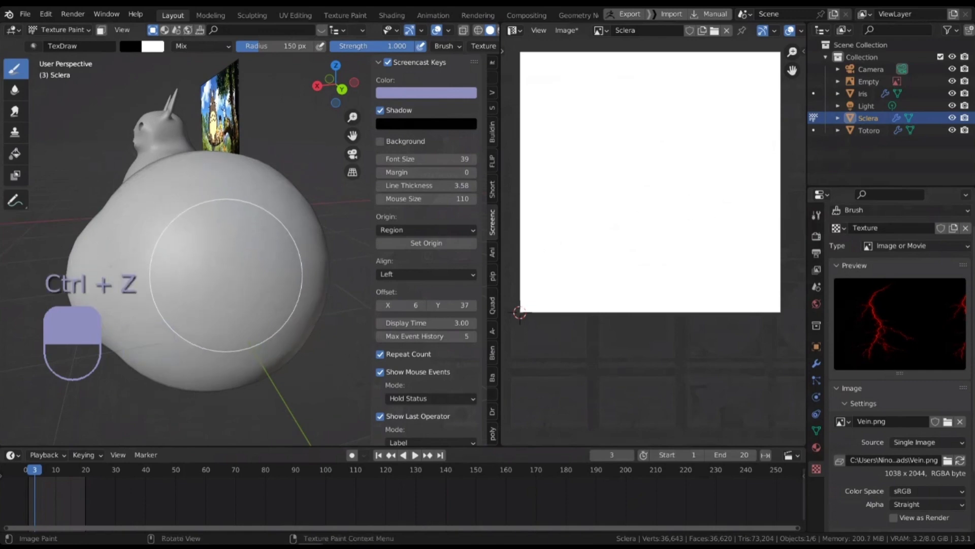
- Set the Draw brush's texture mapping to Stencil in the tool's brush settings
{"action": "left_click", "coordinate": [492, 63]}
{"action": "left_click", "coordinate": [492, 78]}
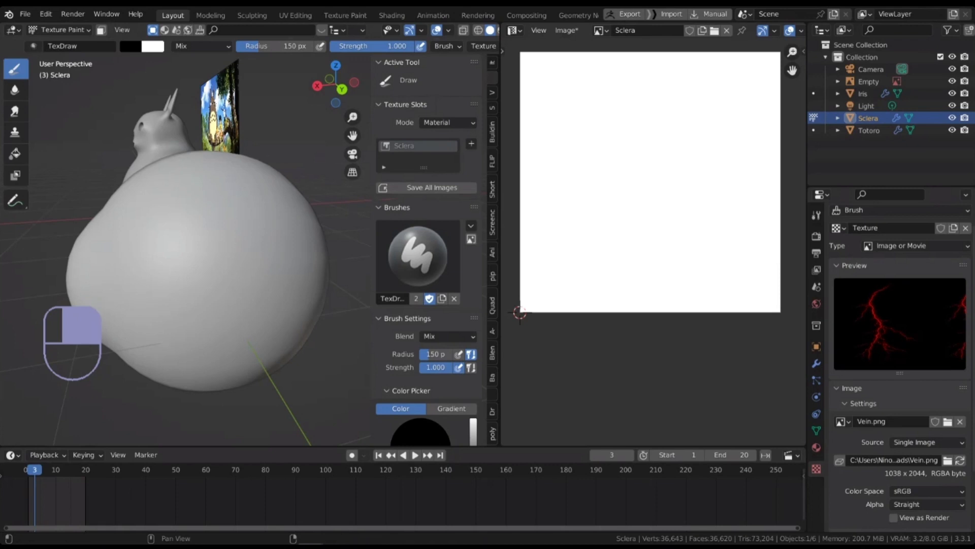
{"action": "scroll", "coordinate": [427, 249], "scroll_direction": "down", "scroll_amount": 7}
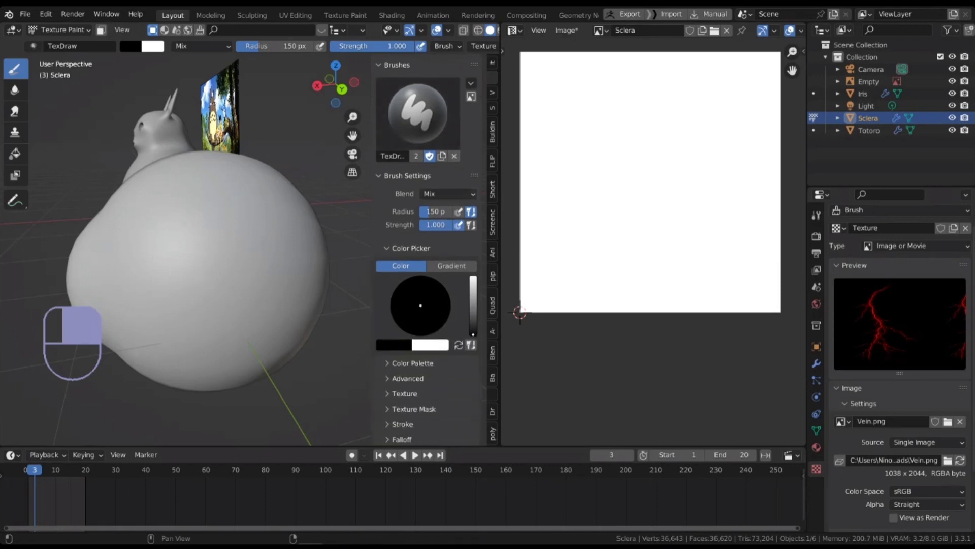
{"action": "scroll", "coordinate": [426, 249], "scroll_direction": "down", "scroll_amount": 4}
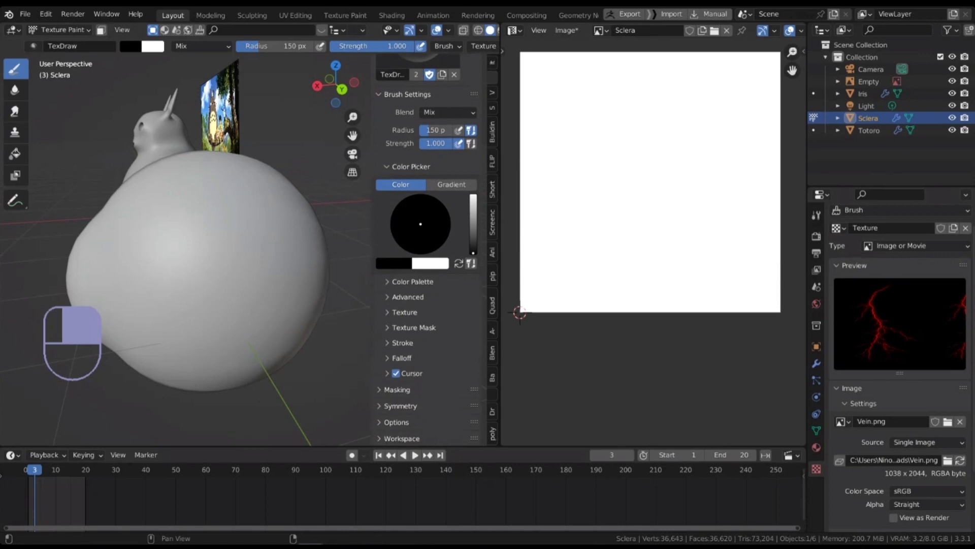
{"action": "middle_click_drag", "start_coordinate": [426, 249], "coordinate": [426, 248]}
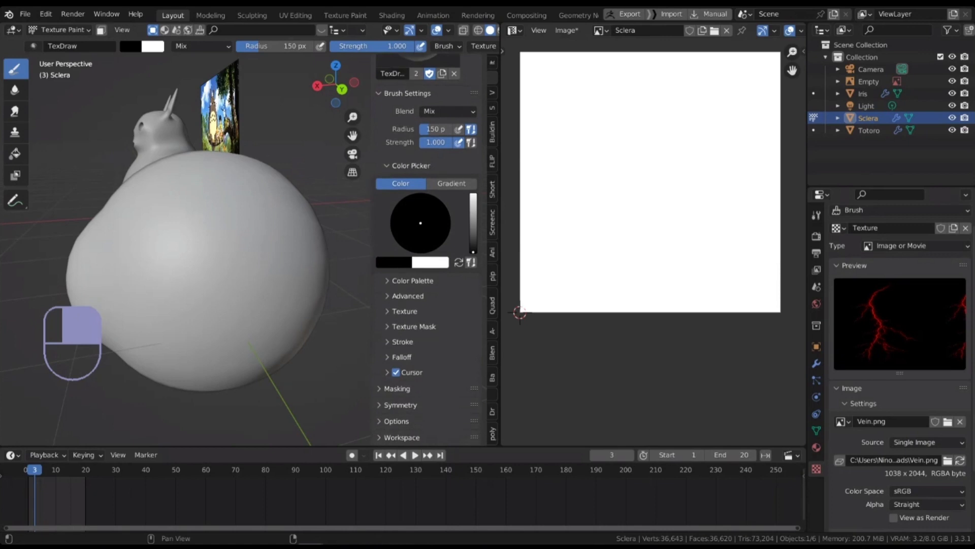
{"action": "left_click", "coordinate": [404, 310]}
{"action": "scroll", "coordinate": [405, 311], "scroll_direction": "down", "scroll_amount": 6}
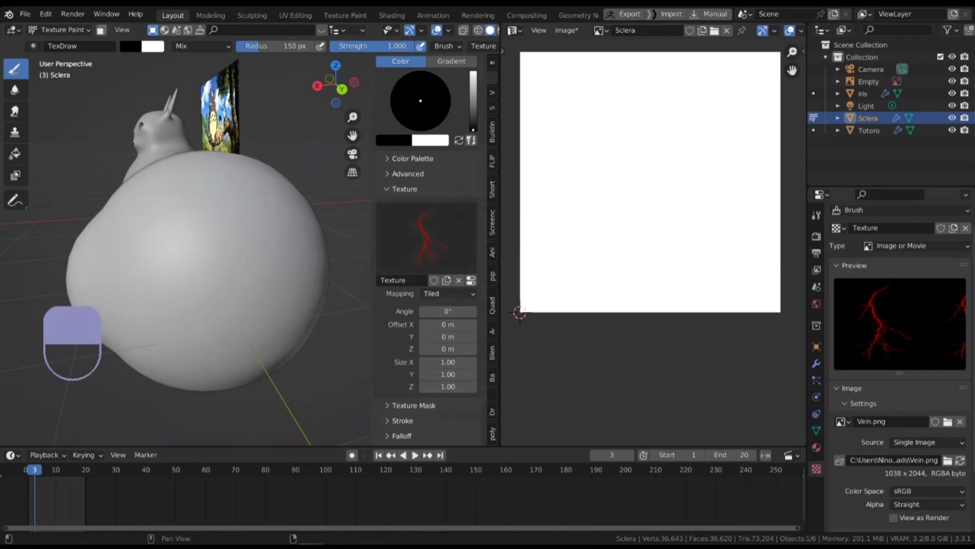
{"action": "left_click", "coordinate": [448, 294]}
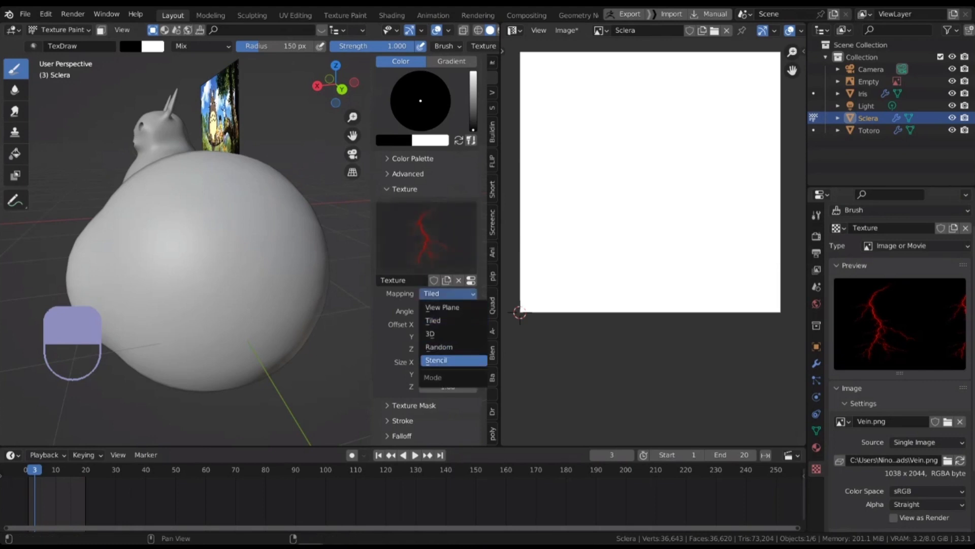
{"action": "left_click", "coordinate": [439, 359]}
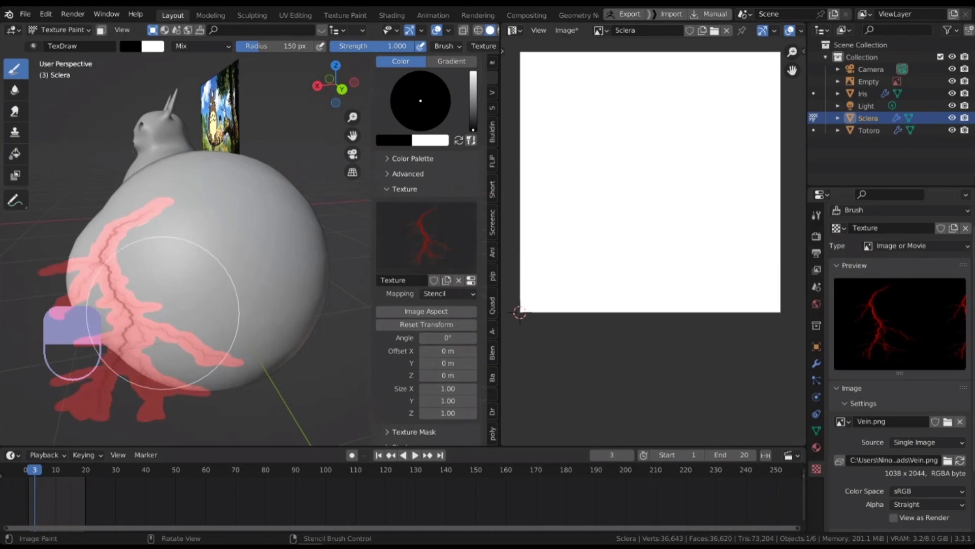
- Move the vein stencil over the middle of the sclera and rotate it to 245°
{"action": "middle_click_drag", "start_coordinate": [175, 309], "coordinate": [213, 266]}
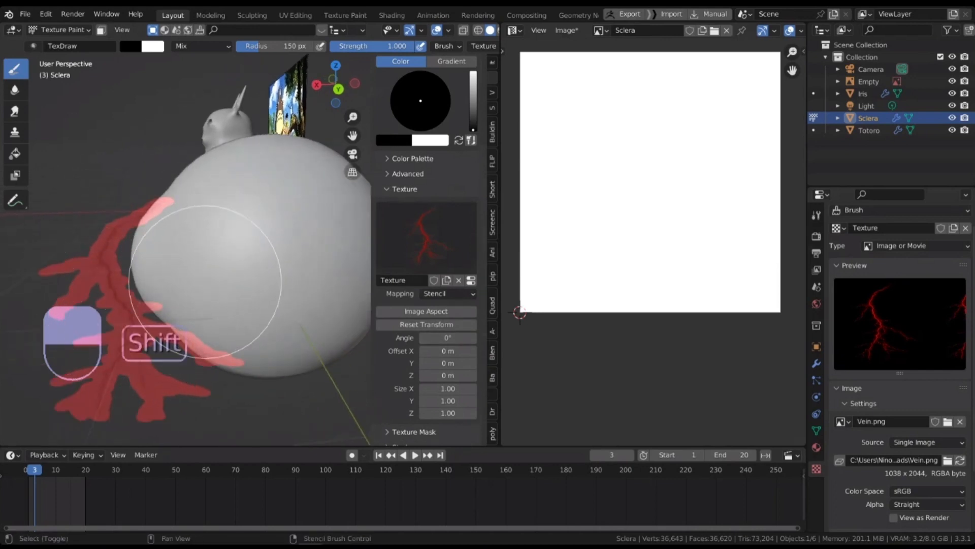
{"action": "middle_click_drag", "start_coordinate": [206, 305], "coordinate": [104, 305], "text": "shift"}
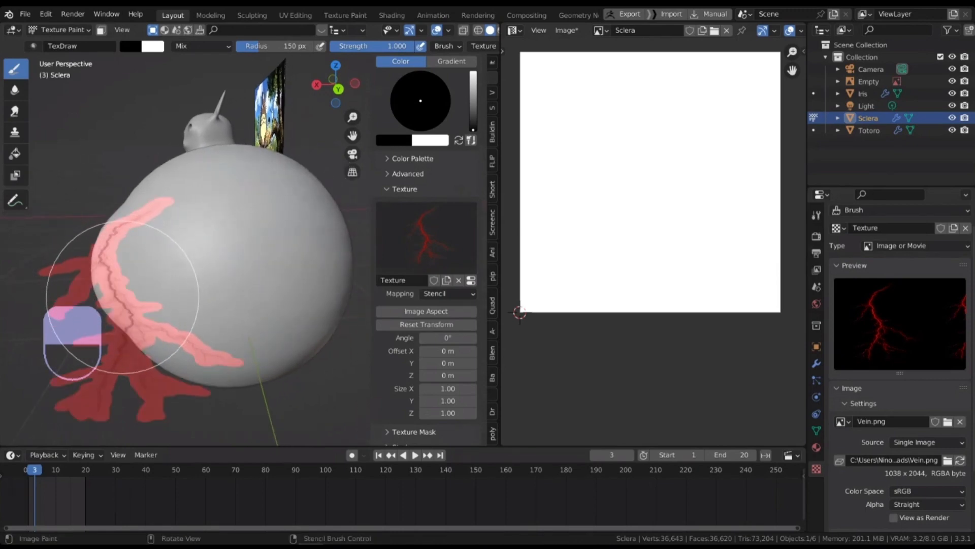
{"action": "mouse_move", "coordinate": [122, 297]}
{"action": "right_mouse_down"}
{"action": "mouse_move", "coordinate": [252, 244]}
{"action": "mouse_move", "coordinate": [137, 265]}
{"action": "mouse_move", "coordinate": [104, 315]}
{"action": "mouse_move", "coordinate": [152, 266]}
{"action": "mouse_move", "coordinate": [186, 250]}
{"action": "mouse_move", "coordinate": [274, 242]}
{"action": "mouse_move", "coordinate": [266, 249]}
{"action": "right_mouse_up"}
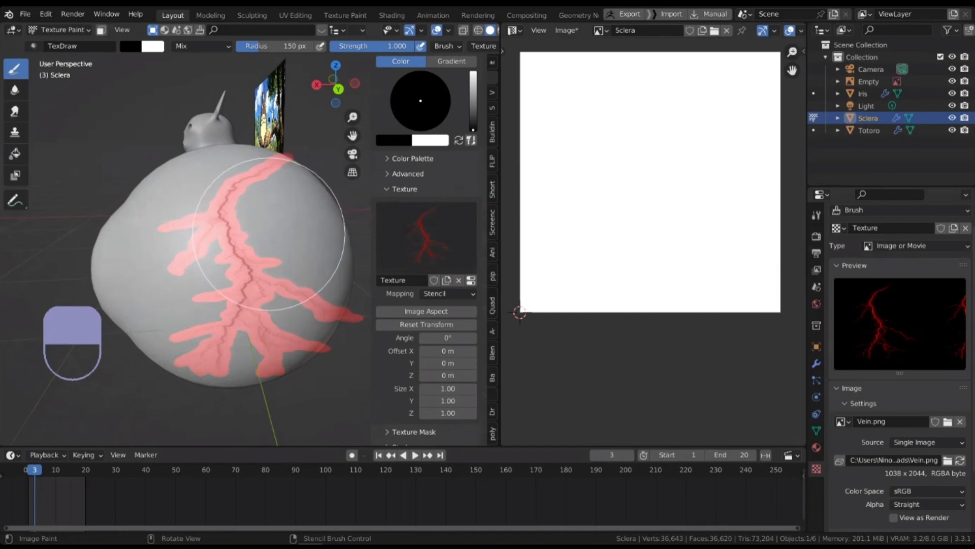
{"action": "mouse_move", "coordinate": [251, 248]}
{"action": "right_mouse_down"}
{"action": "mouse_move", "coordinate": [225, 242]}
{"action": "mouse_move", "coordinate": [233, 263]}
{"action": "mouse_move", "coordinate": [244, 241]}
{"action": "mouse_move", "coordinate": [239, 254]}
{"action": "mouse_move", "coordinate": [257, 255]}
{"action": "mouse_move", "coordinate": [279, 282]}
{"action": "mouse_move", "coordinate": [285, 301]}
{"action": "mouse_move", "coordinate": [274, 350]}
{"action": "mouse_move", "coordinate": [189, 353]}
{"action": "mouse_move", "coordinate": [163, 272]}
{"action": "mouse_move", "coordinate": [162, 191]}
{"action": "mouse_move", "coordinate": [239, 163]}
{"action": "mouse_move", "coordinate": [272, 327]}
{"action": "mouse_move", "coordinate": [272, 391]}
{"action": "mouse_move", "coordinate": [265, 354]}
{"action": "mouse_move", "coordinate": [279, 350]}
{"action": "mouse_move", "coordinate": [283, 326]}
{"action": "mouse_move", "coordinate": [315, 332]}
{"action": "mouse_move", "coordinate": [260, 279]}
{"action": "mouse_move", "coordinate": [272, 283]}
{"action": "right_mouse_up"}
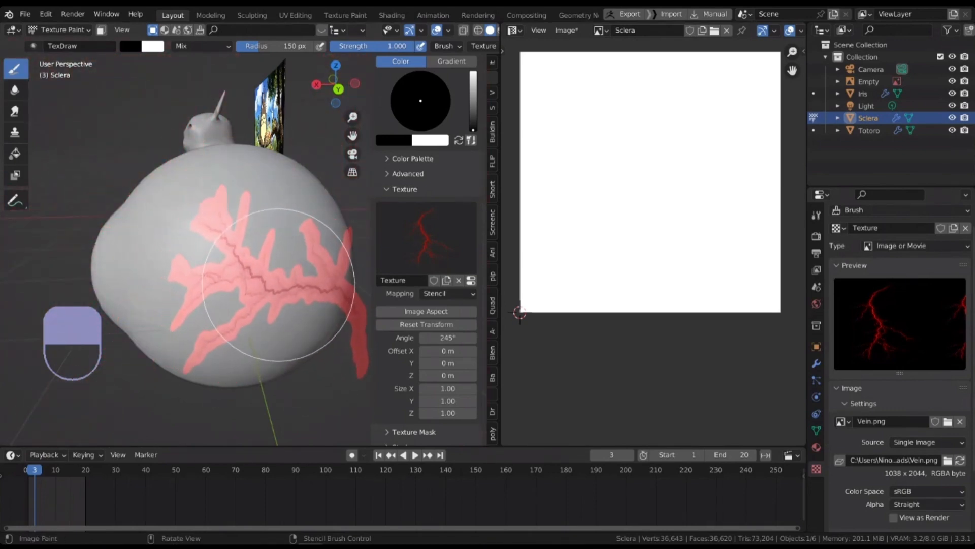
{"action": "middle_click_drag", "start_coordinate": [278, 285], "coordinate": [244, 244]}
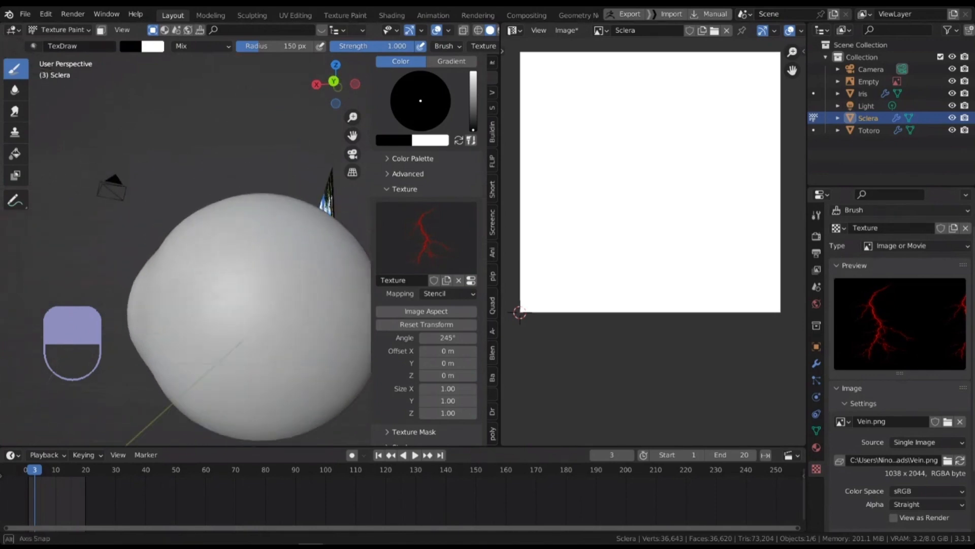
{"action": "mouse_move", "coordinate": [278, 279]}
{"action": "right_mouse_down"}
{"action": "mouse_move", "coordinate": [264, 279]}
{"action": "mouse_move", "coordinate": [256, 303]}
{"action": "mouse_move", "coordinate": [268, 281]}
{"action": "right_mouse_up"}
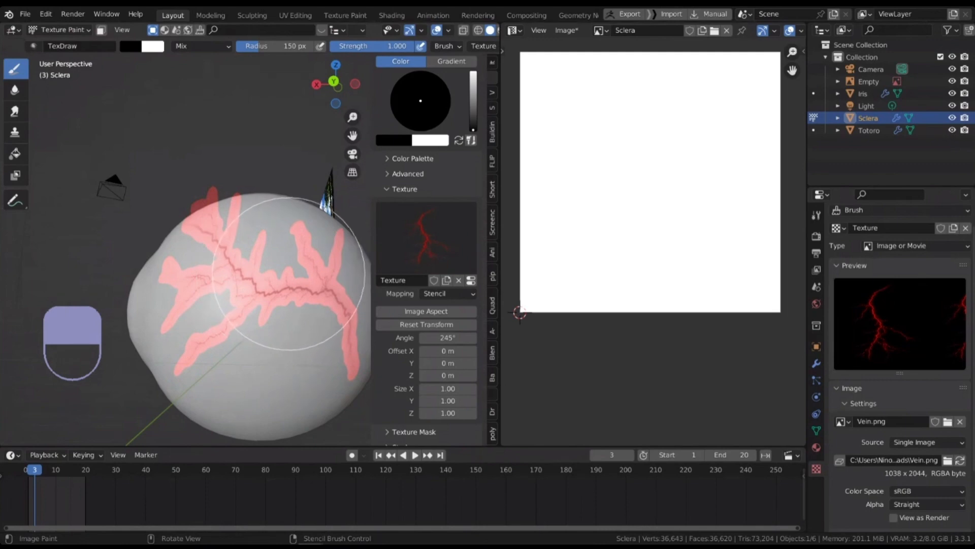
{"action": "middle_click_drag", "start_coordinate": [237, 251], "coordinate": [270, 271]}
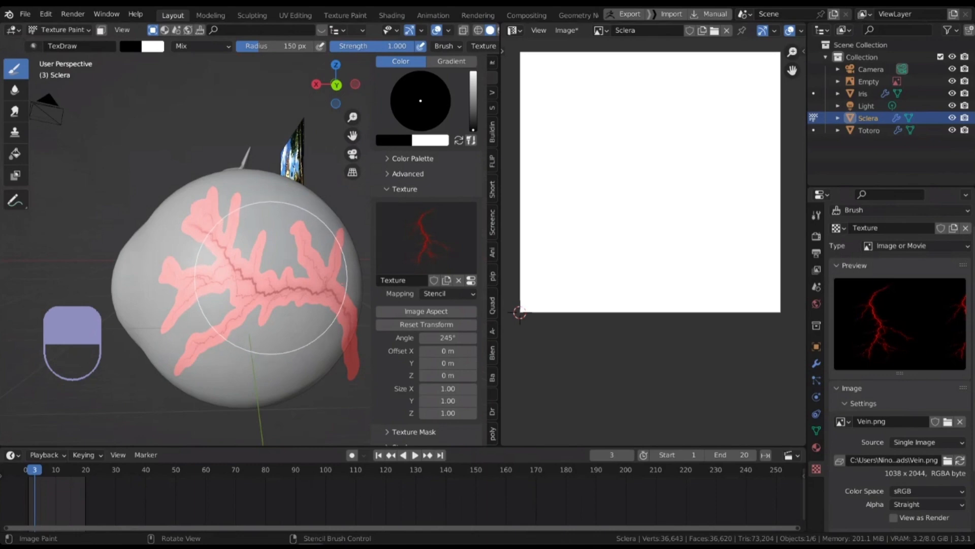
- Try painting the vein through the stencil onto the sclera in black, and undo the strokes
{"action": "left_click", "coordinate": [265, 279]}
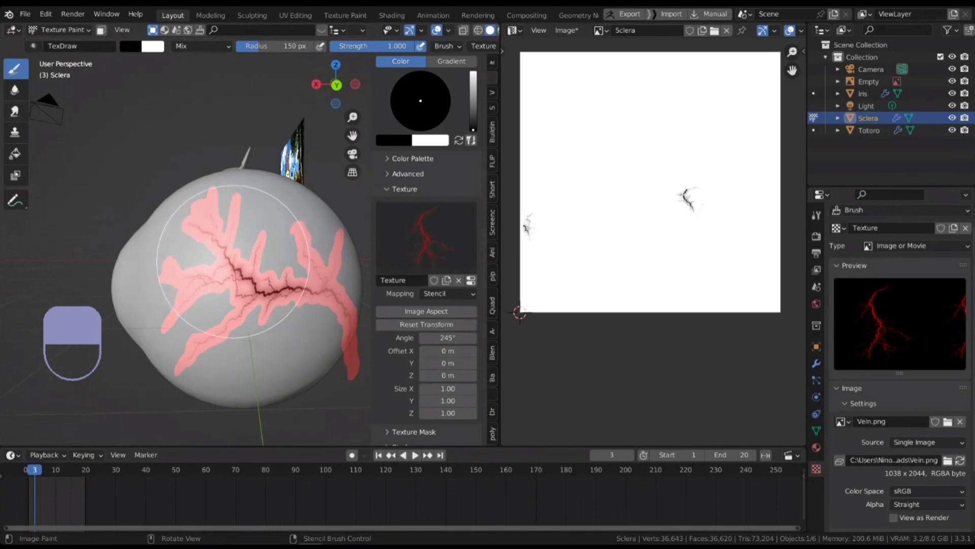
{"action": "left_click", "coordinate": [250, 252]}
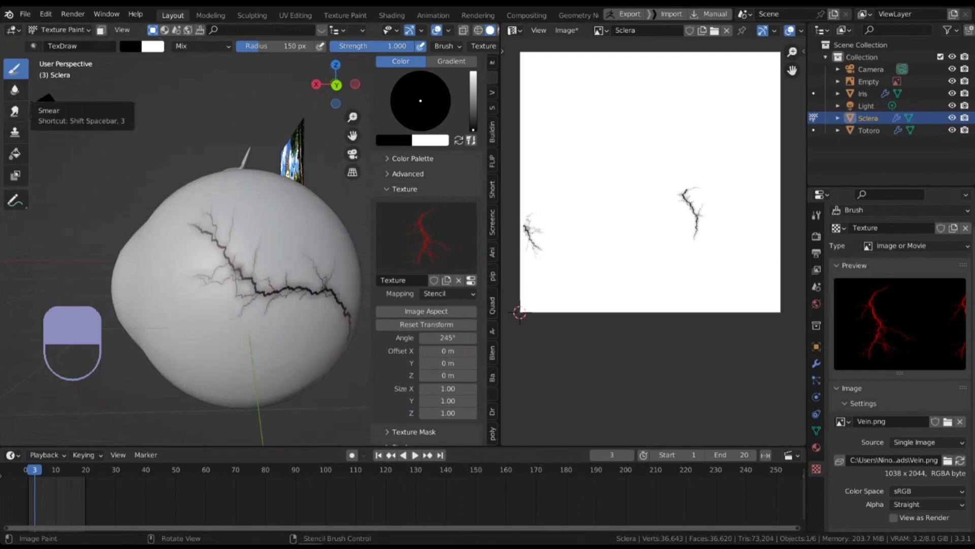
{"action": "key", "text": "ctrl+z"}
{"action": "key", "text": "ctrl+z"}
{"action": "key", "text": "ctrl+z"}
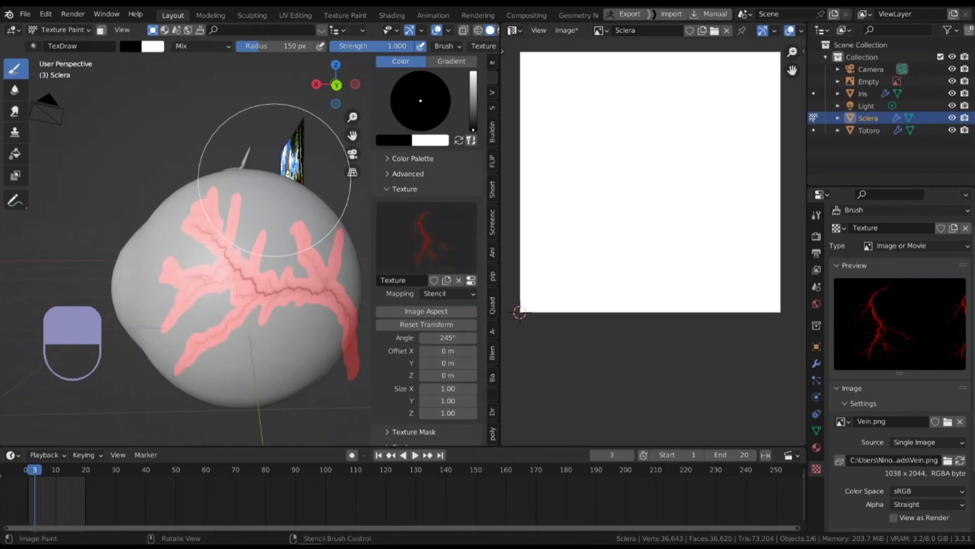
- Set the brush colour to a very dark red and paint the vein through the stencil onto the sclera
{"action": "left_click", "coordinate": [130, 46]}
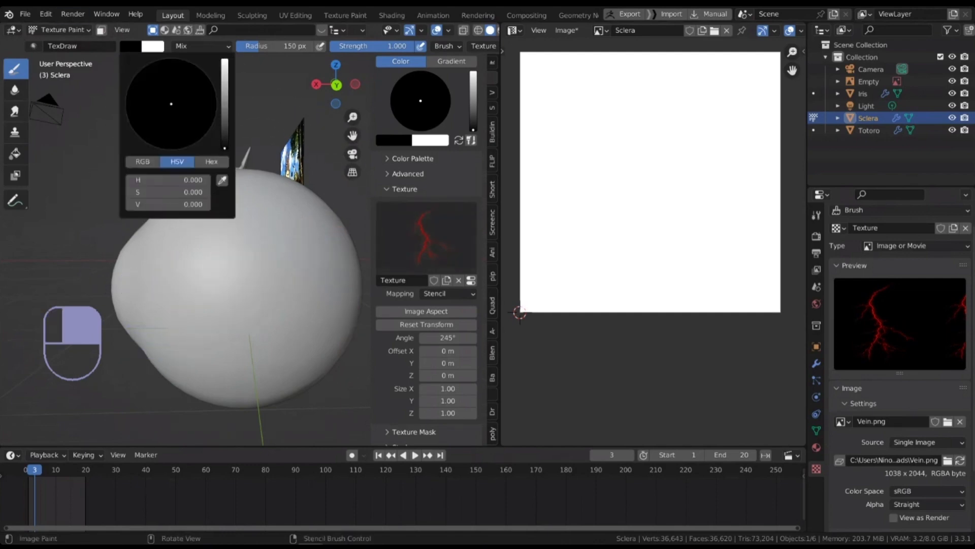
{"action": "mouse_move", "coordinate": [168, 203]}
{"action": "left_mouse_down"}
{"action": "mouse_move", "coordinate": [204, 204]}
{"action": "mouse_move", "coordinate": [177, 204]}
{"action": "left_mouse_up"}
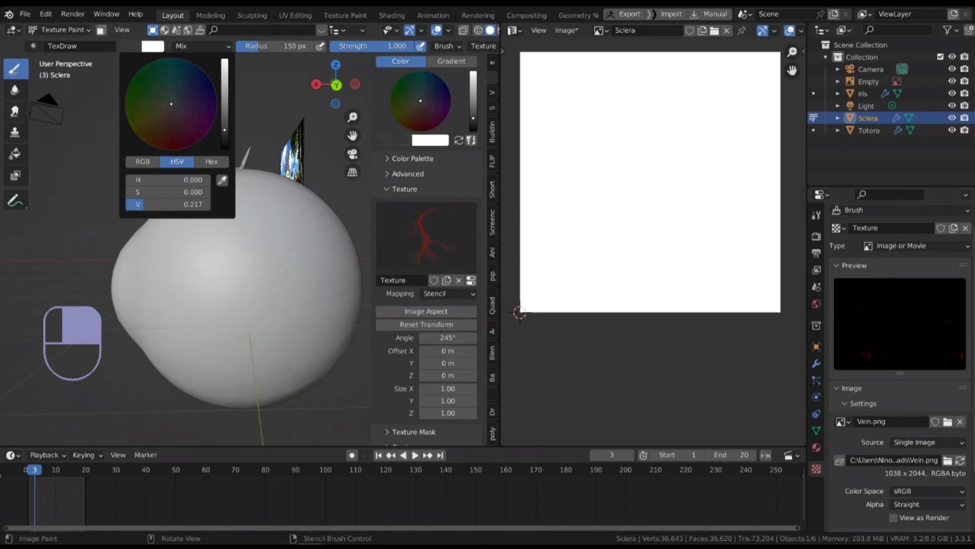
{"action": "left_click", "coordinate": [165, 140]}
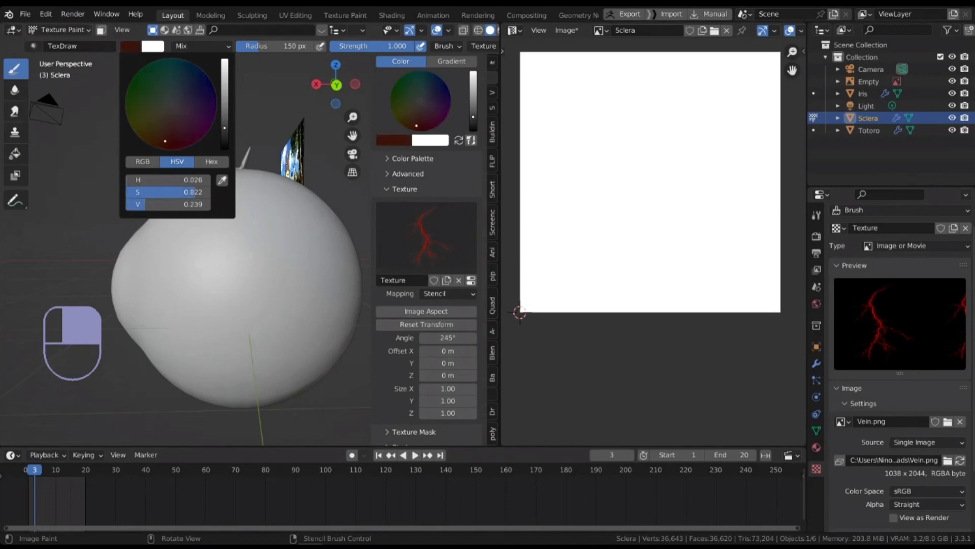
{"action": "left_click_drag", "start_coordinate": [168, 204], "coordinate": [172, 204]}
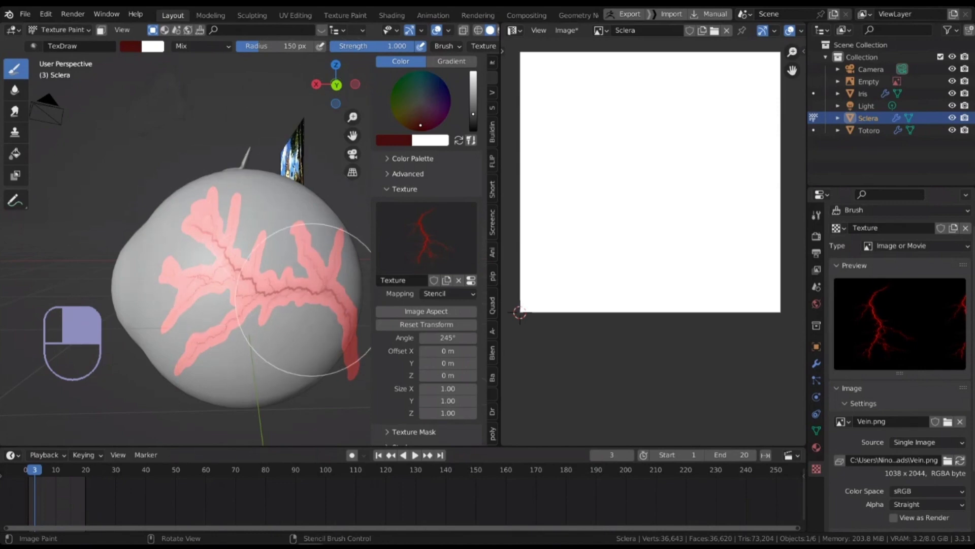
{"action": "mouse_move", "coordinate": [312, 299]}
{"action": "left_mouse_down"}
{"action": "mouse_move", "coordinate": [271, 303]}
{"action": "mouse_move", "coordinate": [212, 252]}
{"action": "left_mouse_up"}
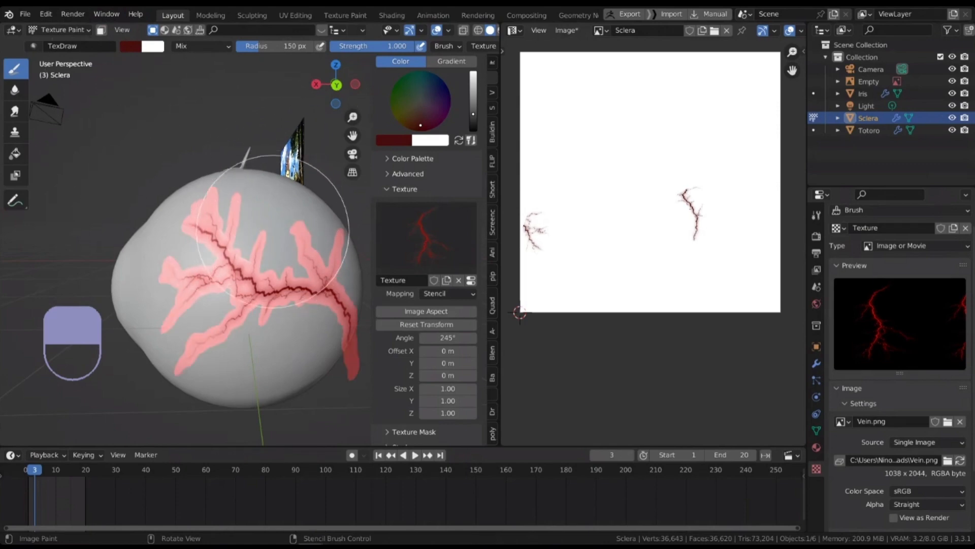
{"action": "mouse_move", "coordinate": [277, 330]}
{"action": "middle_mouse_down"}
{"action": "mouse_move", "coordinate": [277, 314]}
{"action": "mouse_move", "coordinate": [269, 341]}
{"action": "middle_mouse_up"}
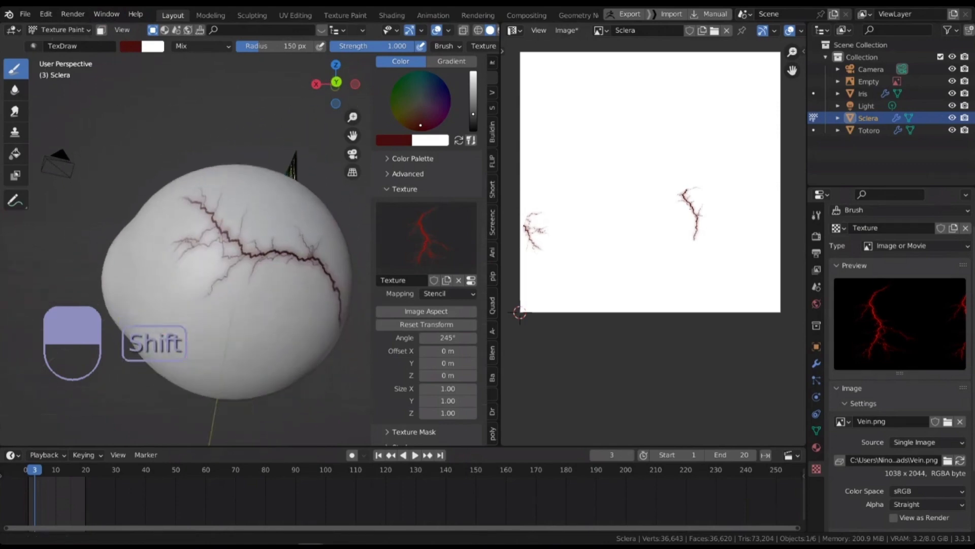
- Shrink the vein stencil, rotate it to 265° and paint a second vein on the sclera below the first
{"action": "mouse_move", "coordinate": [283, 304]}
{"action": "middle_mouse_down"}
{"action": "mouse_move", "coordinate": [239, 272]}
{"action": "mouse_move", "coordinate": [243, 231]}
{"action": "mouse_move", "coordinate": [251, 256]}
{"action": "middle_mouse_up"}
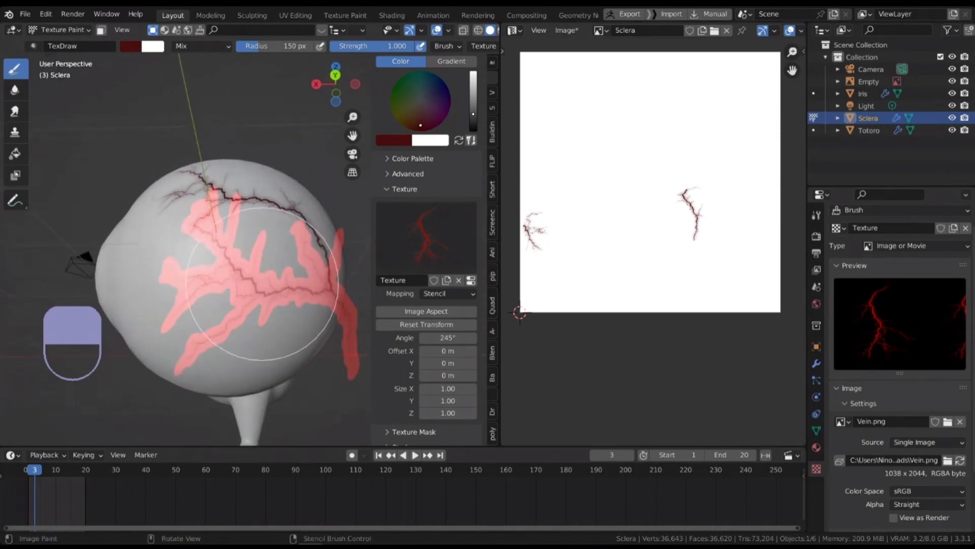
{"action": "mouse_move", "coordinate": [316, 308]}
{"action": "right_mouse_down", "text": "ctrl"}
{"action": "mouse_move", "coordinate": [310, 281]}
{"action": "mouse_move", "coordinate": [320, 295]}
{"action": "mouse_move", "coordinate": [308, 299]}
{"action": "right_mouse_up", "text": "ctrl"}
{"action": "key", "text": "s"}
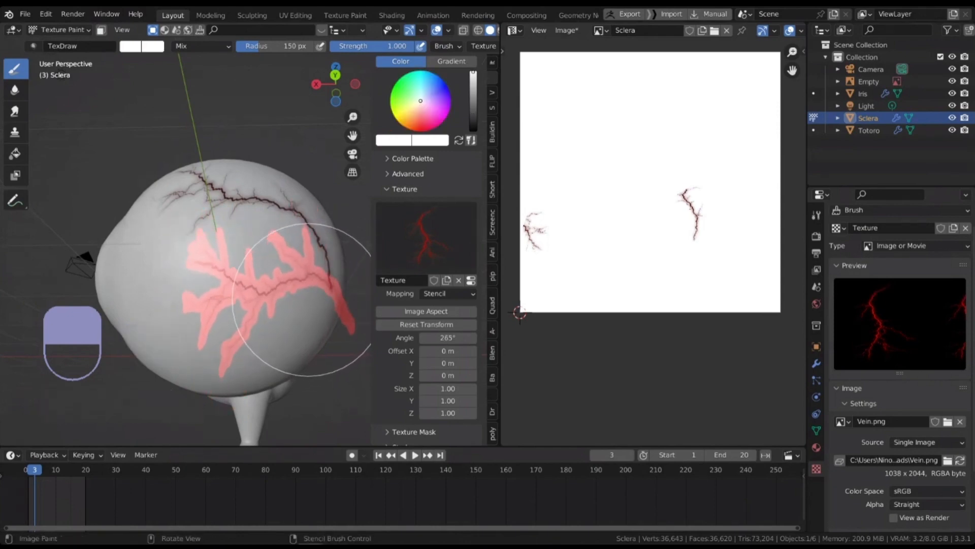
{"action": "left_click_drag", "start_coordinate": [225, 282], "coordinate": [303, 296]}
{"action": "mouse_move", "coordinate": [219, 233]}
{"action": "middle_mouse_down"}
{"action": "mouse_move", "coordinate": [204, 251]}
{"action": "mouse_move", "coordinate": [206, 272]}
{"action": "mouse_move", "coordinate": [224, 127]}
{"action": "middle_mouse_up"}
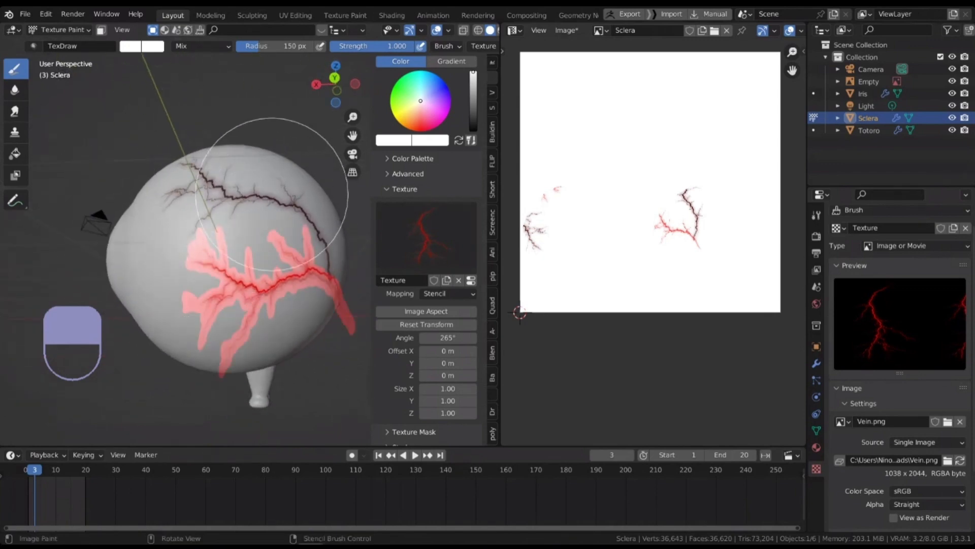
- Set the brush colour to a slightly brighter dark red
{"action": "left_click", "coordinate": [150, 46]}
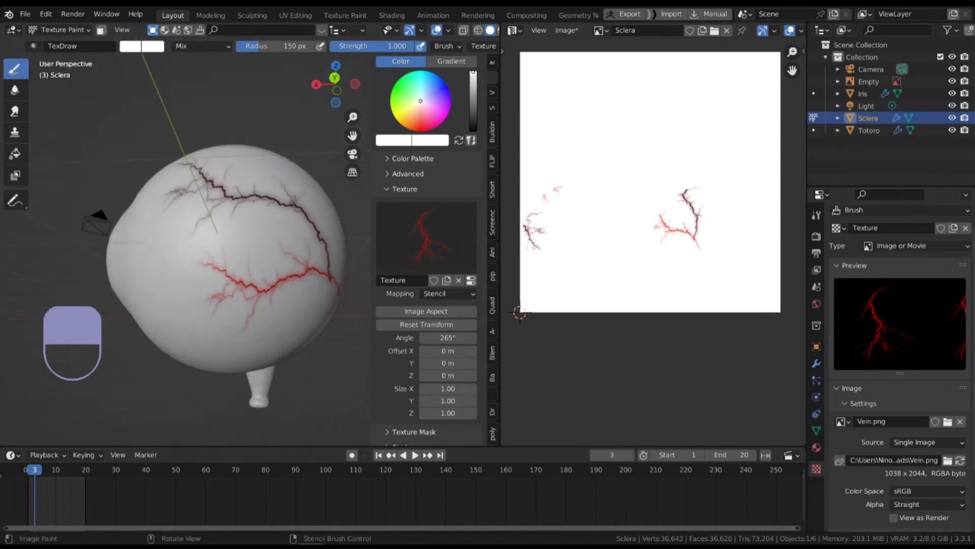
{"action": "left_click", "coordinate": [132, 46]}
{"action": "left_click_drag", "start_coordinate": [174, 127], "coordinate": [170, 137]}
{"action": "left_click_drag", "start_coordinate": [225, 94], "coordinate": [224, 107]}
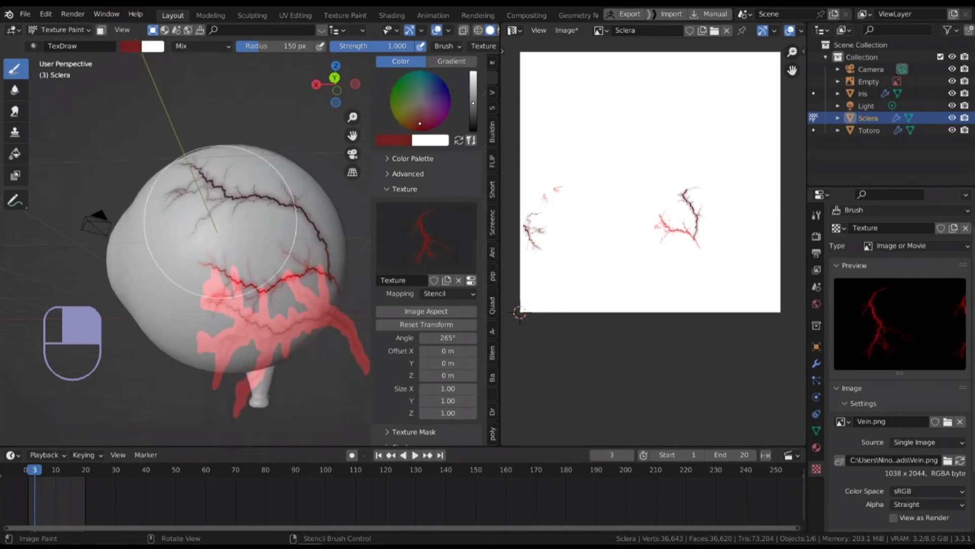
- Undo the bright red second vein and repaint it in dark red below the first vein
{"action": "key", "text": "ctrl+z"}
{"action": "middle_click_drag", "start_coordinate": [260, 197], "coordinate": [256, 235]}
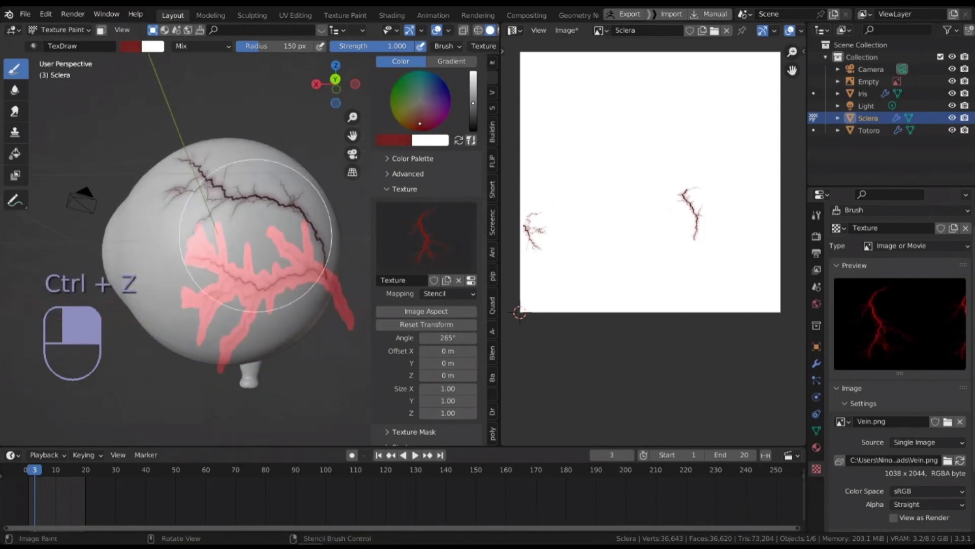
{"action": "left_click_drag", "start_coordinate": [253, 265], "coordinate": [249, 289]}
- Rotate the enlarged vein stencil to 236° and paint a dark red vein across the upper side of the sclera
{"action": "middle_click_drag", "start_coordinate": [240, 259], "coordinate": [245, 294]}
{"action": "middle_click_drag", "start_coordinate": [254, 198], "coordinate": [247, 271]}
{"action": "middle_click_drag", "start_coordinate": [243, 109], "coordinate": [216, 215], "text": "shift"}
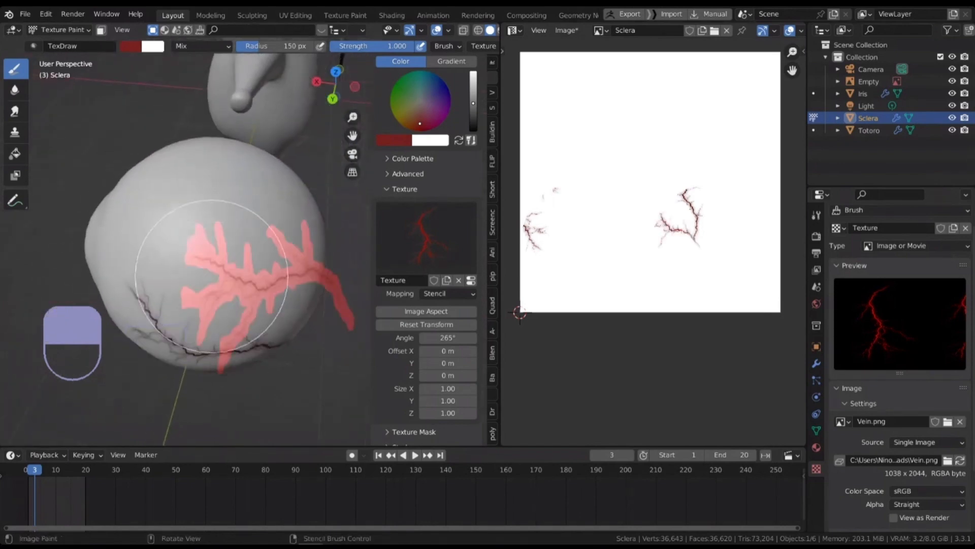
{"action": "middle_click_drag", "start_coordinate": [227, 155], "coordinate": [211, 255], "text": "shift"}
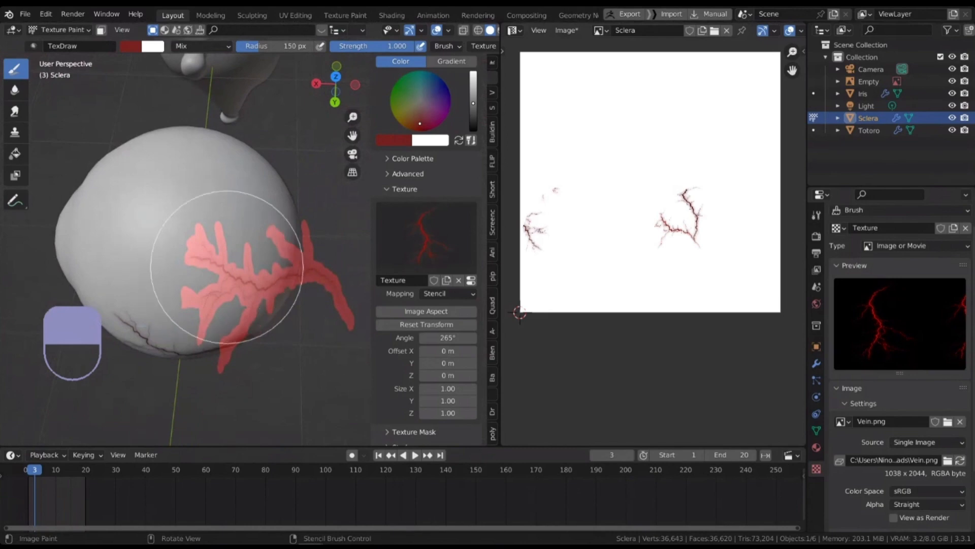
{"action": "mouse_move", "coordinate": [210, 253]}
{"action": "right_mouse_down"}
{"action": "mouse_move", "coordinate": [177, 263]}
{"action": "mouse_move", "coordinate": [227, 264]}
{"action": "mouse_move", "coordinate": [256, 282]}
{"action": "right_mouse_up"}
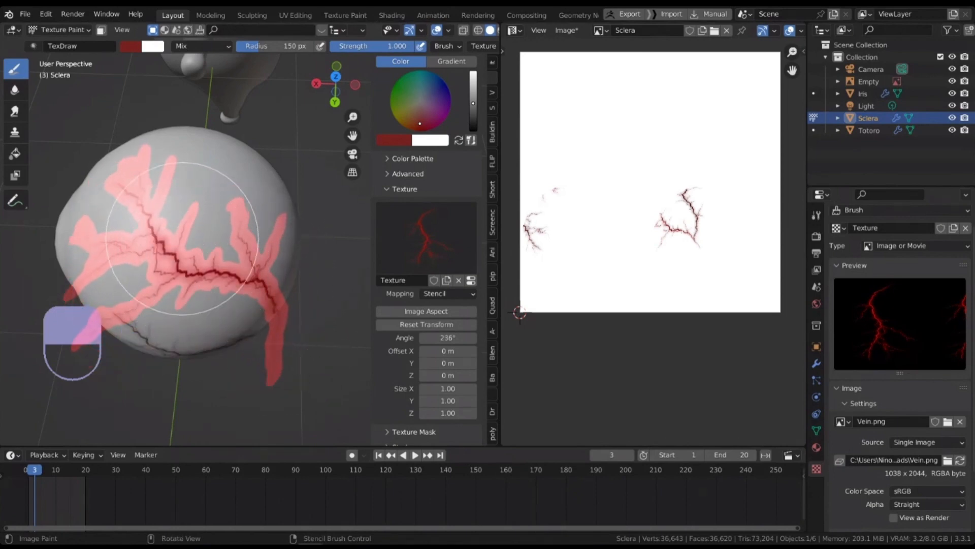
{"action": "left_click_drag", "start_coordinate": [182, 239], "coordinate": [179, 185]}
- Rotate the vein stencil to 142° and paint another vein on a bare side of the sclera
{"action": "right_click_drag", "start_coordinate": [196, 258], "coordinate": [232, 170]}
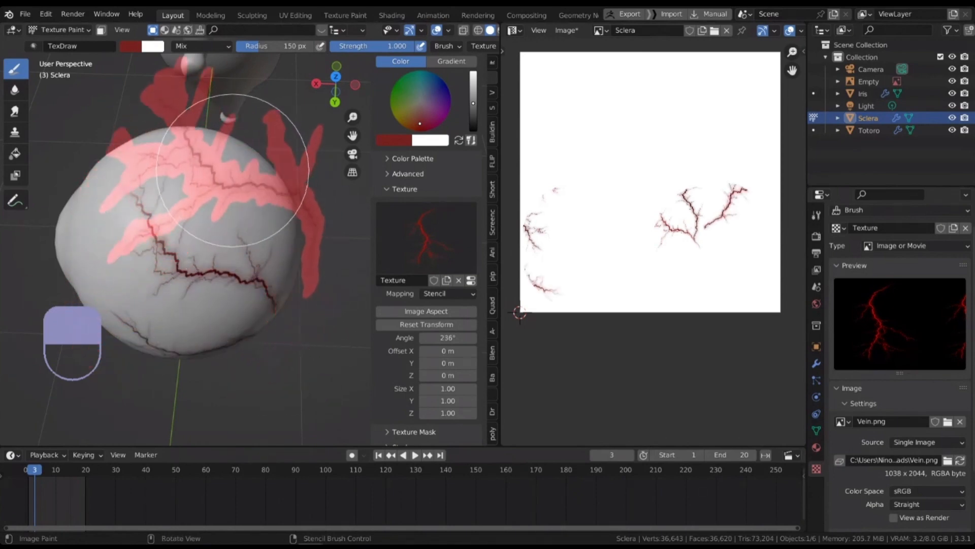
{"action": "middle_click_drag", "start_coordinate": [233, 170], "coordinate": [167, 346]}
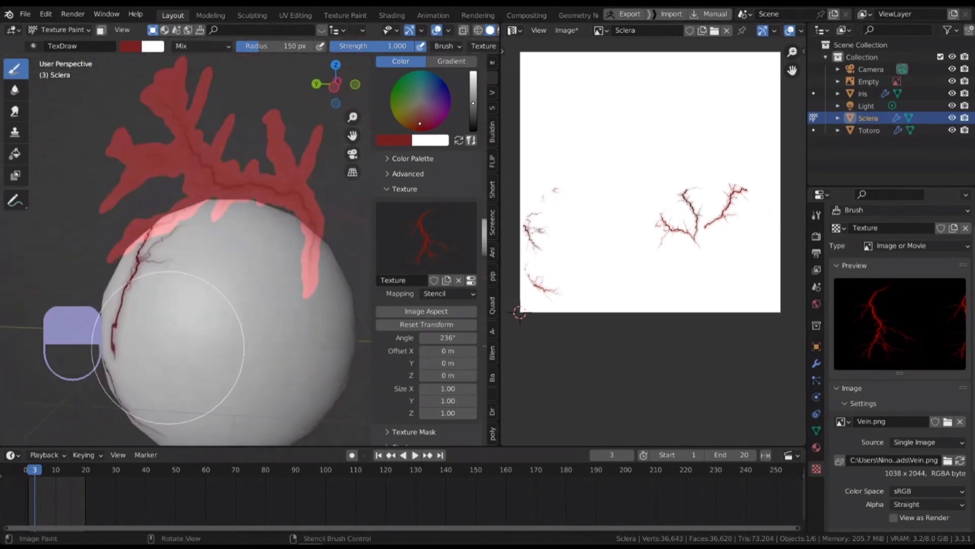
{"action": "middle_click_drag", "start_coordinate": [226, 325], "coordinate": [194, 333]}
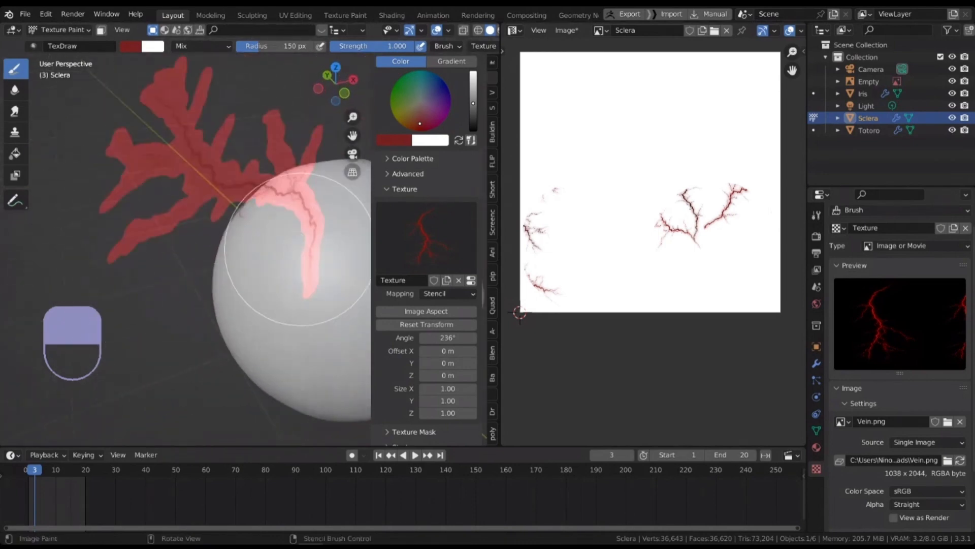
{"action": "middle_click_drag", "start_coordinate": [300, 249], "coordinate": [237, 249], "text": "shift"}
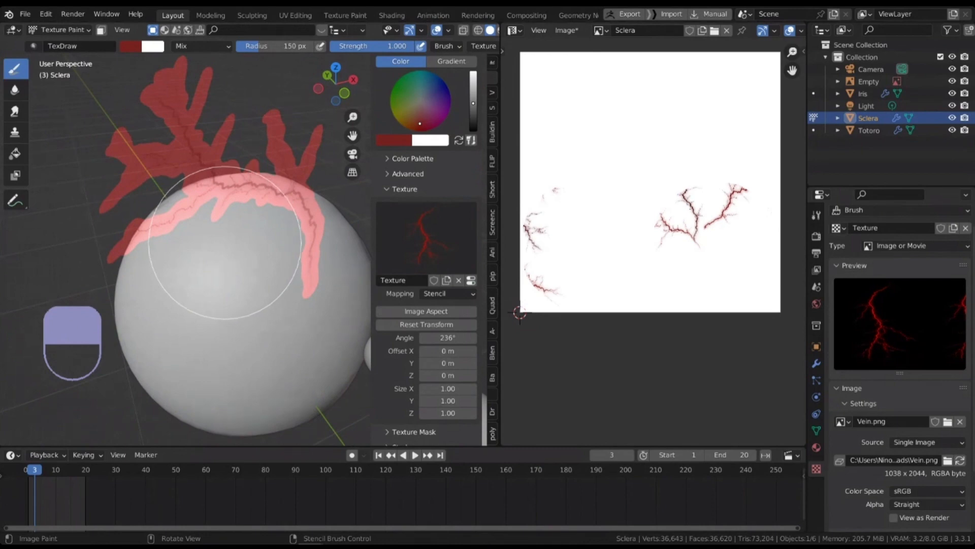
{"action": "middle_click_drag", "start_coordinate": [238, 248], "coordinate": [282, 269]}
{"action": "middle_click_drag", "start_coordinate": [203, 241], "coordinate": [229, 262]}
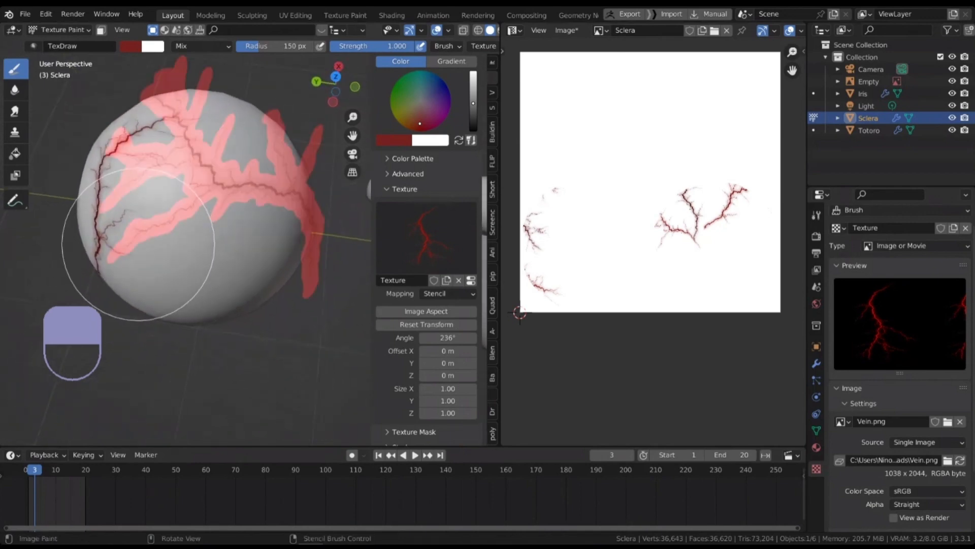
{"action": "middle_click_drag", "start_coordinate": [137, 245], "coordinate": [158, 270]}
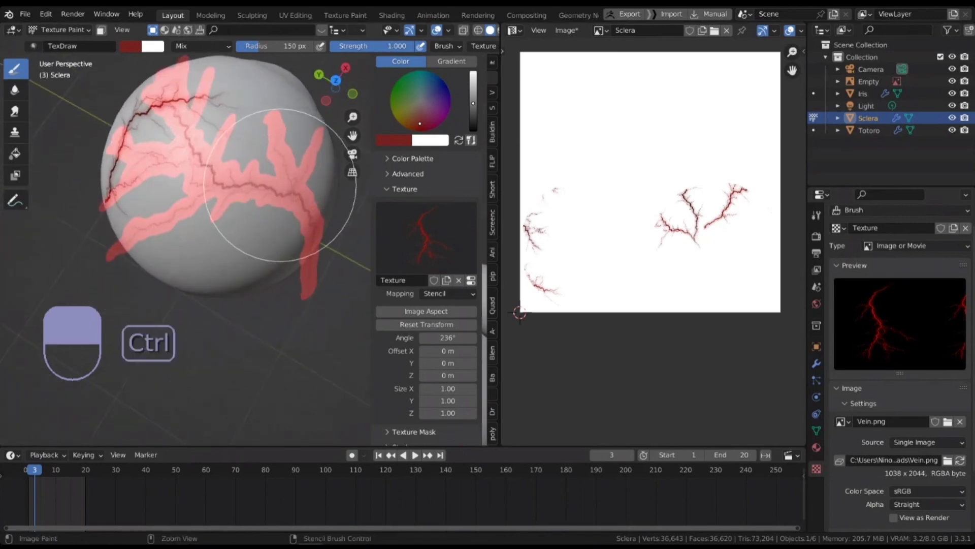
{"action": "right_click_drag", "start_coordinate": [274, 158], "coordinate": [227, 202], "text": "ctrl"}
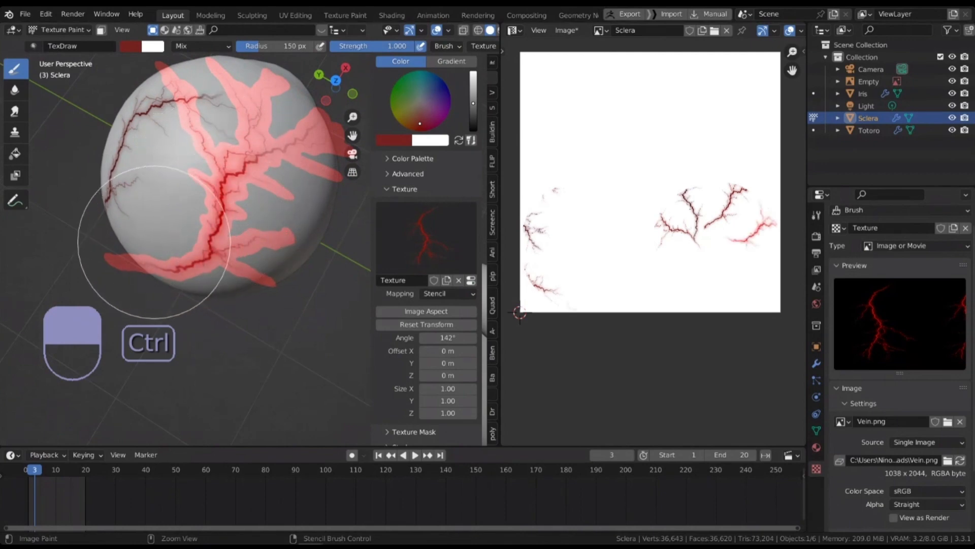
- Rotate the vein stencil to 110°, shrink it and paint a smaller vein beneath the previous one
{"action": "middle_click_drag", "start_coordinate": [105, 183], "coordinate": [76, 122]}
{"action": "middle_click_drag", "start_coordinate": [77, 122], "coordinate": [92, 226], "text": "shift"}
{"action": "middle_click_drag", "start_coordinate": [209, 261], "coordinate": [218, 224], "text": "shift"}
{"action": "right_click_drag", "start_coordinate": [218, 224], "coordinate": [196, 256], "text": "ctrl"}
{"action": "right_click_drag", "start_coordinate": [219, 197], "coordinate": [223, 196], "text": "shift"}
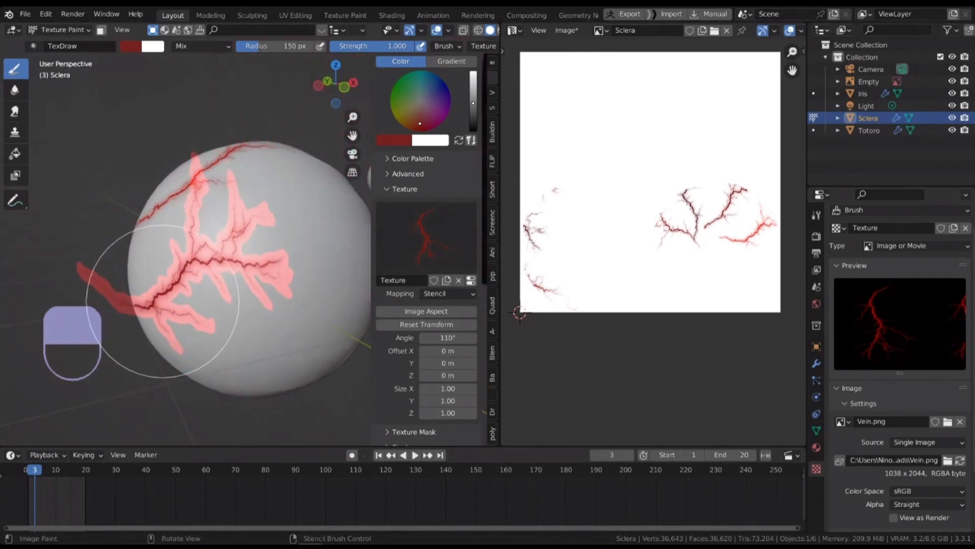
{"action": "left_click_drag", "start_coordinate": [163, 301], "coordinate": [166, 303]}
- Enlarge the vein stencil and paint a large branching vein over the bare lower part of the sclera
{"action": "mouse_move", "coordinate": [172, 304]}
{"action": "middle_mouse_down", "text": "shift"}
{"action": "mouse_move", "coordinate": [239, 366]}
{"action": "mouse_move", "coordinate": [220, 157]}
{"action": "mouse_move", "coordinate": [157, 216]}
{"action": "middle_mouse_up", "text": "shift"}
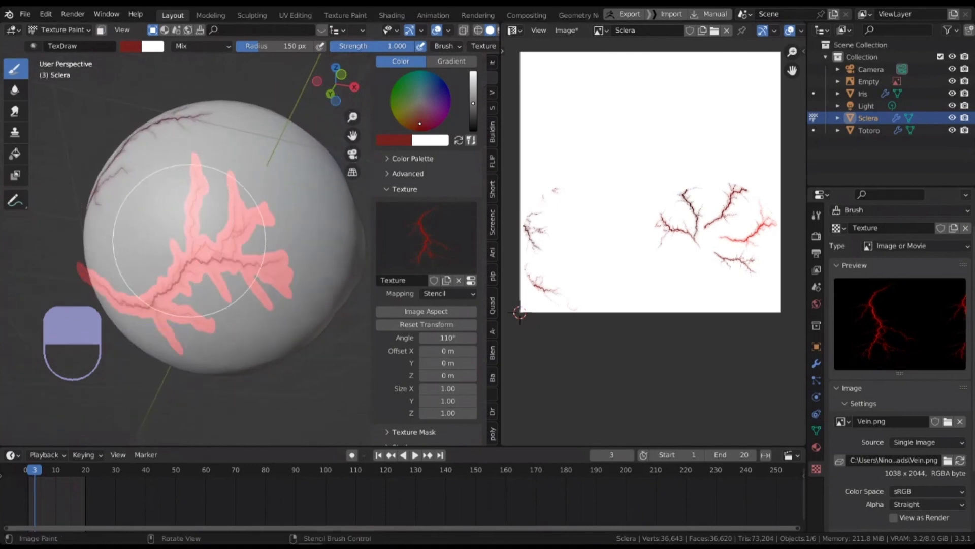
{"action": "right_click_drag", "start_coordinate": [189, 241], "coordinate": [212, 236], "text": "shift"}
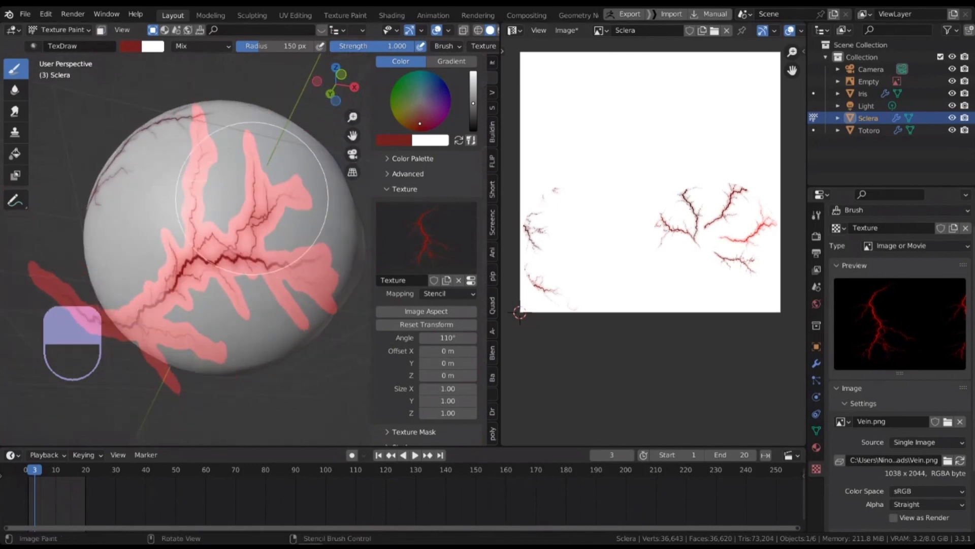
{"action": "left_click_drag", "start_coordinate": [159, 286], "coordinate": [244, 284]}
- Rotate the vein stencil to 111° and paint a branching vein on the next bare side of the sclera
{"action": "middle_click_drag", "start_coordinate": [178, 223], "coordinate": [165, 190]}
{"action": "middle_click_drag", "start_coordinate": [165, 190], "coordinate": [238, 134], "text": "shift"}
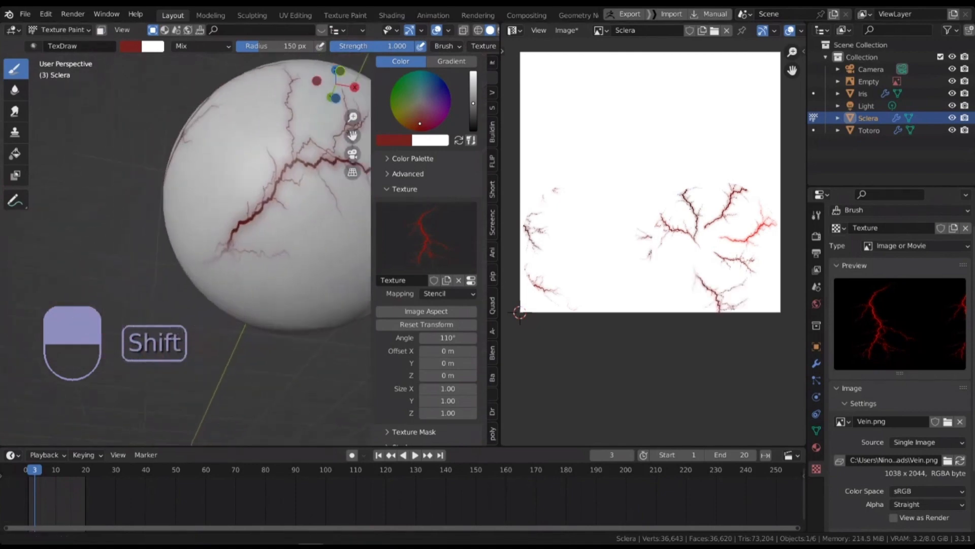
{"action": "right_click_drag", "start_coordinate": [244, 223], "coordinate": [244, 224], "text": "ctrl"}
{"action": "middle_click_drag", "start_coordinate": [254, 224], "coordinate": [193, 227]}
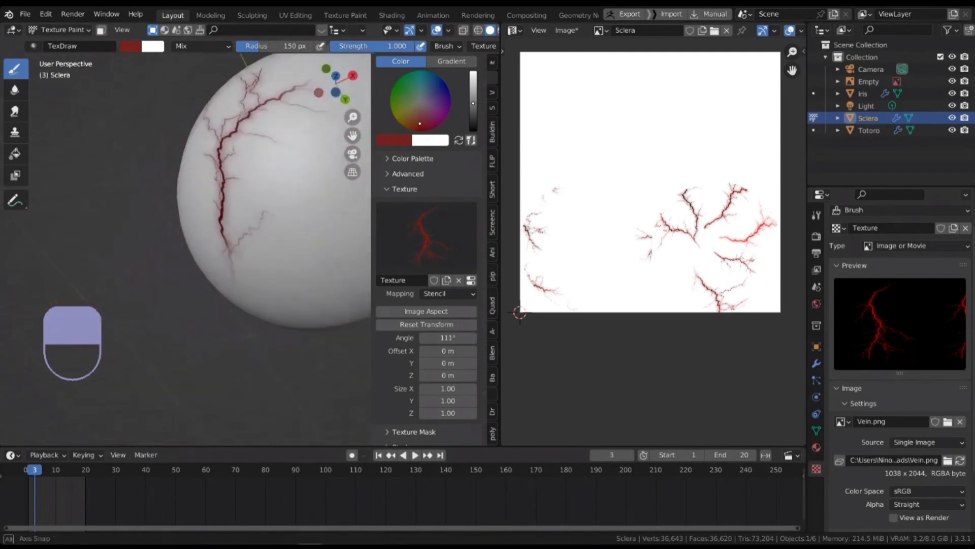
{"action": "middle_click_drag", "start_coordinate": [268, 251], "coordinate": [261, 235]}
{"action": "middle_click_drag", "start_coordinate": [284, 200], "coordinate": [174, 272], "text": "shift"}
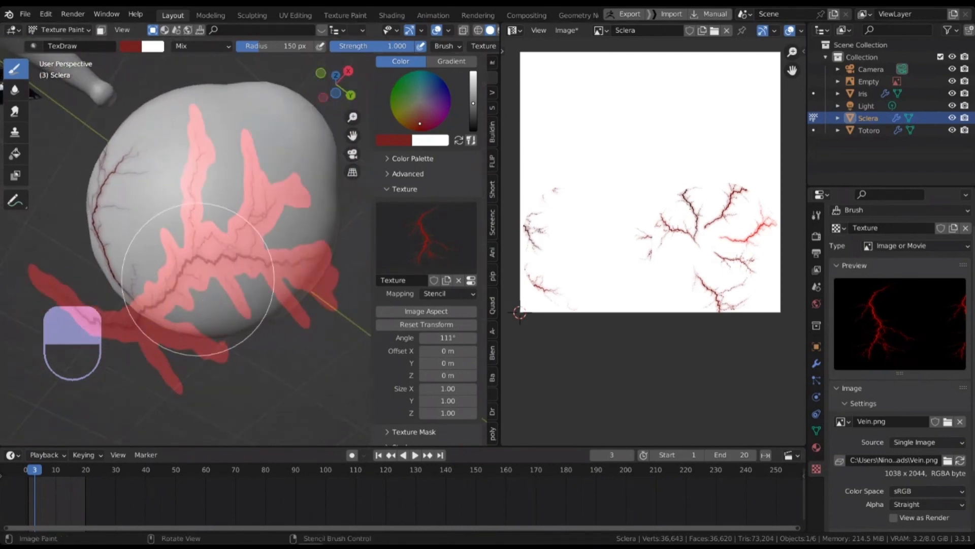
{"action": "left_click_drag", "start_coordinate": [210, 202], "coordinate": [270, 202]}
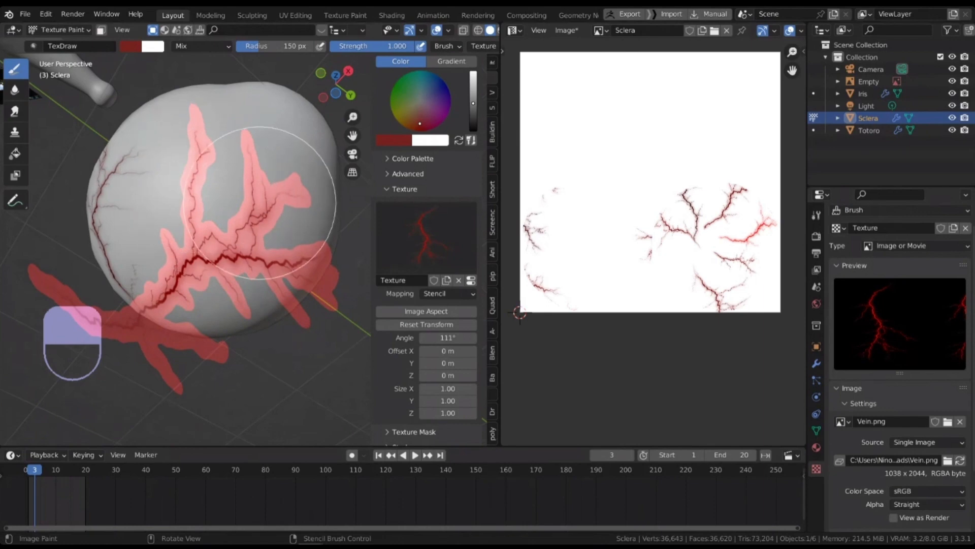
- Load Vein2.png from the Downloads folder as the brush texture's image
{"action": "mouse_move", "coordinate": [272, 206]}
{"action": "middle_mouse_down"}
{"action": "mouse_move", "coordinate": [265, 175]}
{"action": "mouse_move", "coordinate": [167, 207]}
{"action": "mouse_move", "coordinate": [178, 232]}
{"action": "middle_mouse_up"}
{"action": "scroll", "coordinate": [265, 176], "scroll_direction": "down", "scroll_amount": 4}
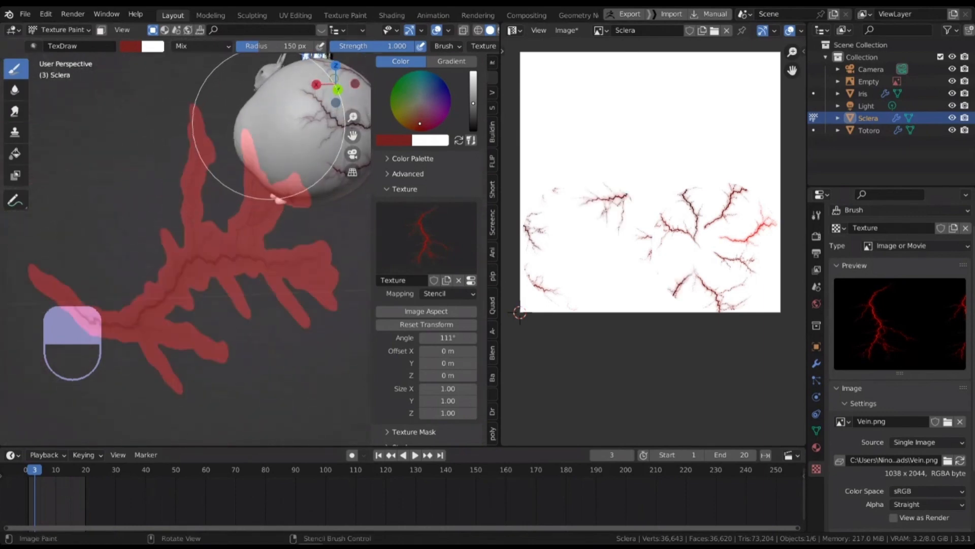
{"action": "middle_click_drag", "start_coordinate": [272, 124], "coordinate": [219, 249], "text": "shift"}
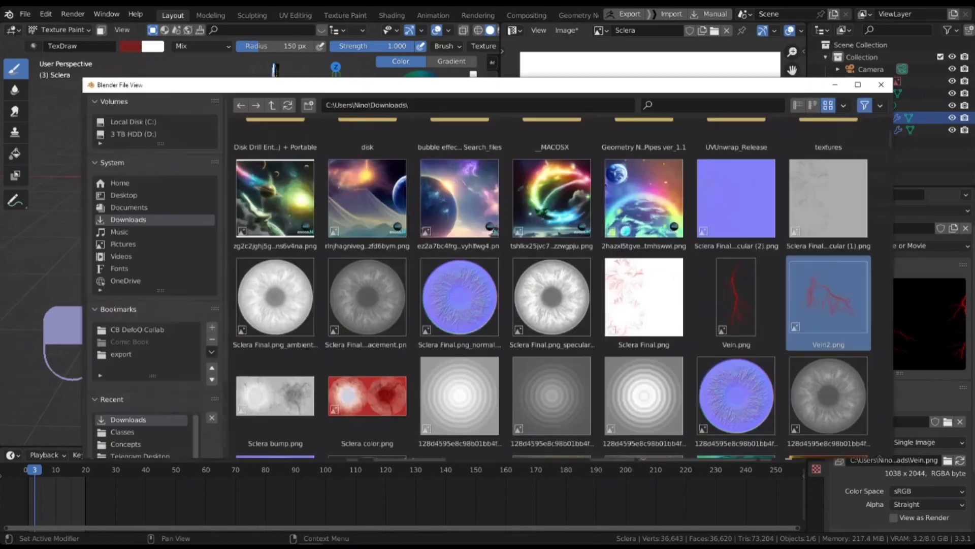
{"action": "double_click", "coordinate": [823, 300]}
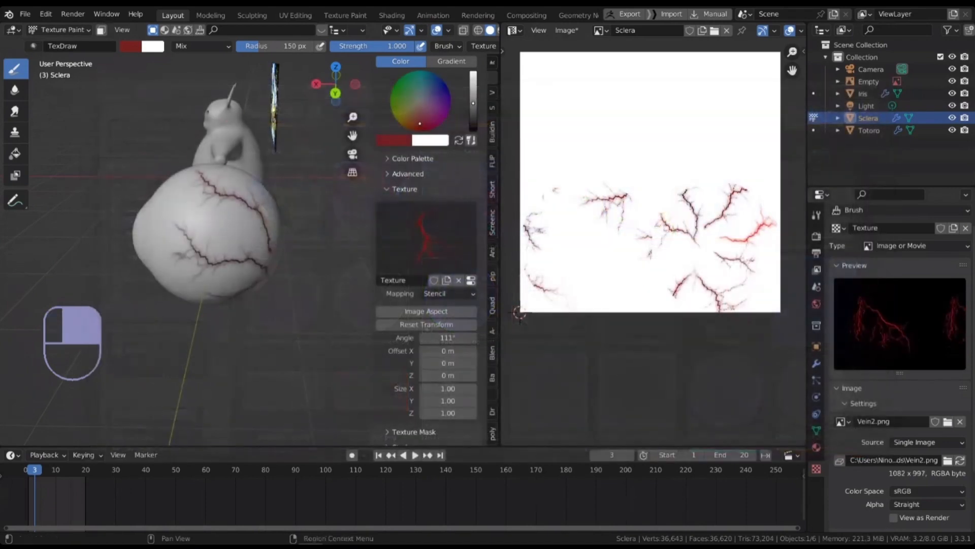
- Rotate the Vein2 stencil to 216° and paint its branches between the existing veins on the sclera
{"action": "scroll", "coordinate": [224, 218], "scroll_direction": "up", "scroll_amount": 2}
{"action": "scroll", "coordinate": [224, 218], "scroll_direction": "up", "scroll_amount": 2}
{"action": "right_click_drag", "start_coordinate": [243, 219], "coordinate": [120, 177], "text": "ctrl"}
{"action": "right_click_drag", "start_coordinate": [210, 245], "coordinate": [217, 217], "text": "shift"}
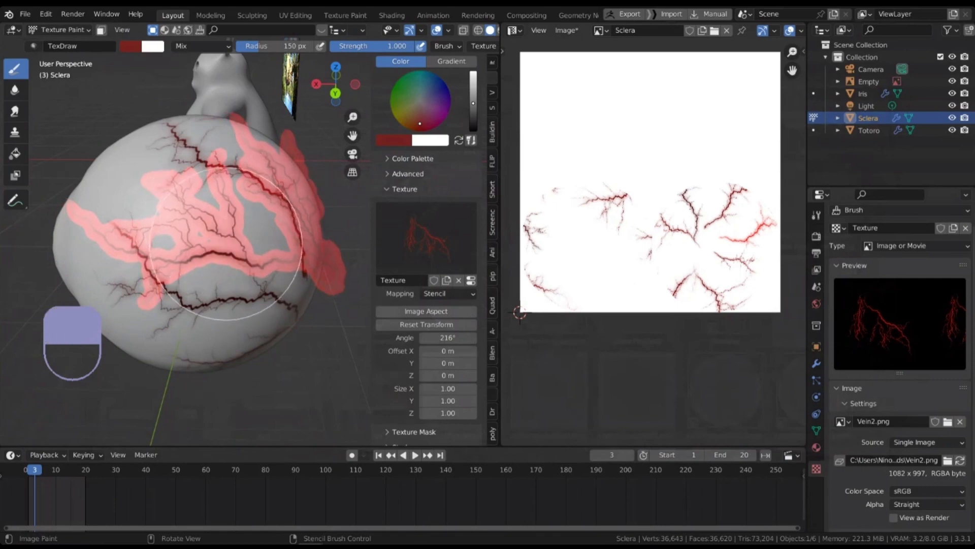
{"action": "left_click_drag", "start_coordinate": [184, 229], "coordinate": [196, 234]}
- Rotate the Vein2 stencil to 232° and paint more branches around the second vein
{"action": "mouse_move", "coordinate": [226, 305]}
{"action": "middle_mouse_down"}
{"action": "mouse_move", "coordinate": [201, 277]}
{"action": "mouse_move", "coordinate": [236, 227]}
{"action": "middle_mouse_up"}
{"action": "right_click_drag", "start_coordinate": [247, 265], "coordinate": [265, 249], "text": "ctrl"}
{"action": "middle_click_drag", "start_coordinate": [264, 249], "coordinate": [262, 244]}
{"action": "right_click_drag", "start_coordinate": [224, 242], "coordinate": [265, 256]}
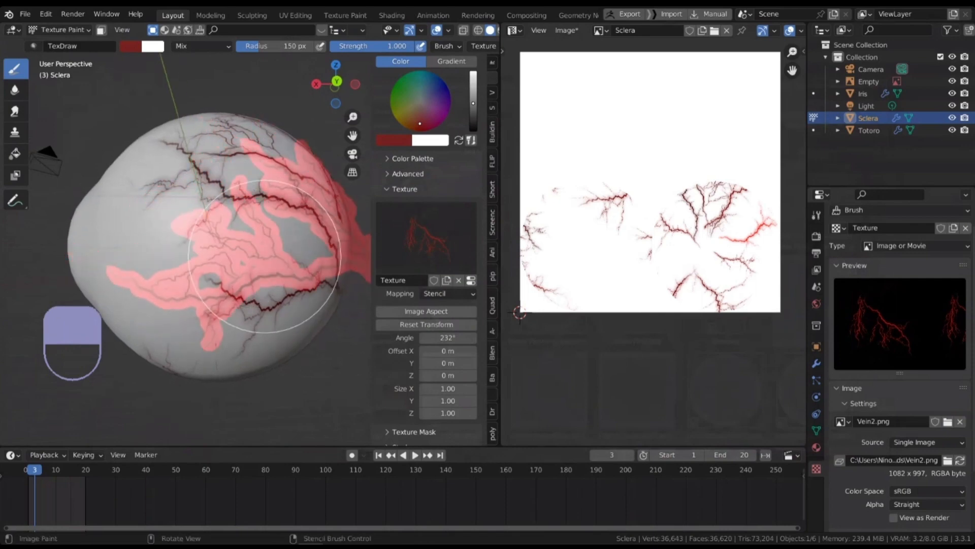
{"action": "left_click_drag", "start_coordinate": [191, 254], "coordinate": [187, 251]}
- Paint more Vein2 branches at 232° between the dark veins on the next sides of the sclera
{"action": "middle_click_drag", "start_coordinate": [193, 254], "coordinate": [198, 162], "text": "shift"}
{"action": "mouse_move", "coordinate": [201, 170]}
{"action": "middle_mouse_down"}
{"action": "mouse_move", "coordinate": [231, 165]}
{"action": "mouse_move", "coordinate": [255, 132]}
{"action": "middle_mouse_up"}
{"action": "middle_click_drag", "start_coordinate": [66, 97], "coordinate": [175, 127], "text": "shift"}
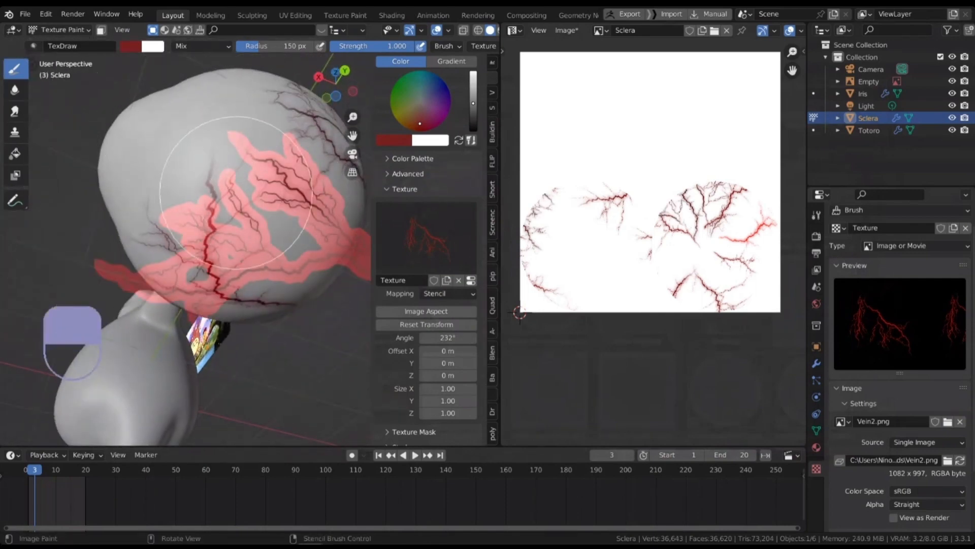
{"action": "left_click_drag", "start_coordinate": [236, 193], "coordinate": [224, 239]}
{"action": "mouse_move", "coordinate": [213, 223]}
{"action": "middle_mouse_down", "text": "shift"}
{"action": "mouse_move", "coordinate": [254, 196]}
{"action": "mouse_move", "coordinate": [328, 201]}
{"action": "middle_mouse_up", "text": "shift"}
{"action": "middle_click_drag", "start_coordinate": [254, 177], "coordinate": [297, 239], "text": "shift"}
{"action": "middle_click_drag", "start_coordinate": [254, 218], "coordinate": [289, 218]}
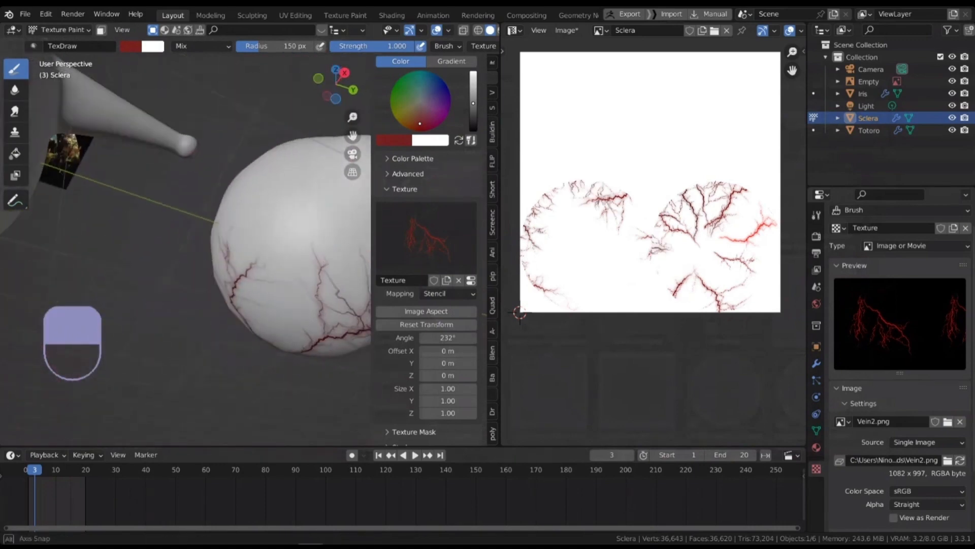
- Rotate the Vein2 stencil to 121° and paint fine branches around the existing veins on this side of the sclera
{"action": "middle_click_drag", "start_coordinate": [280, 283], "coordinate": [312, 212], "text": "shift"}
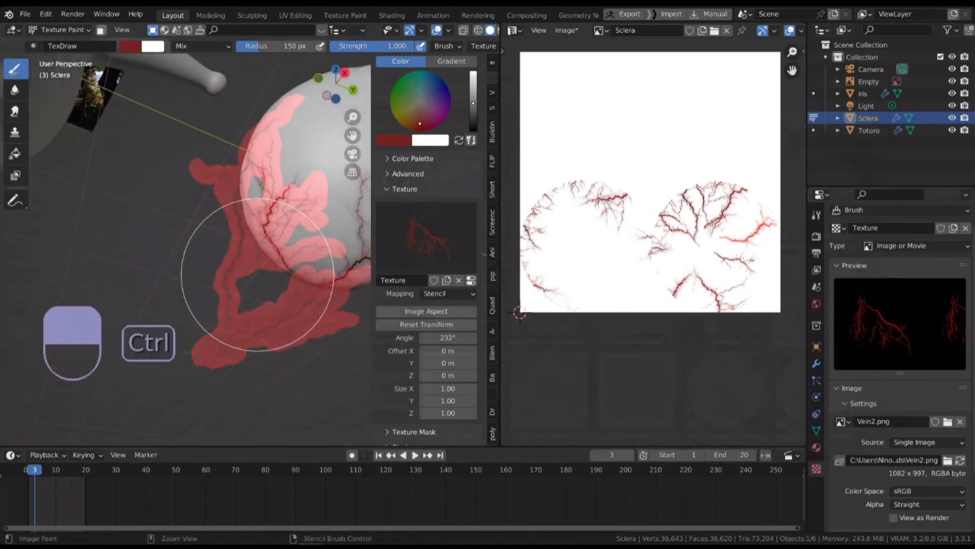
{"action": "middle_click_drag", "start_coordinate": [296, 213], "coordinate": [213, 248], "text": "shift"}
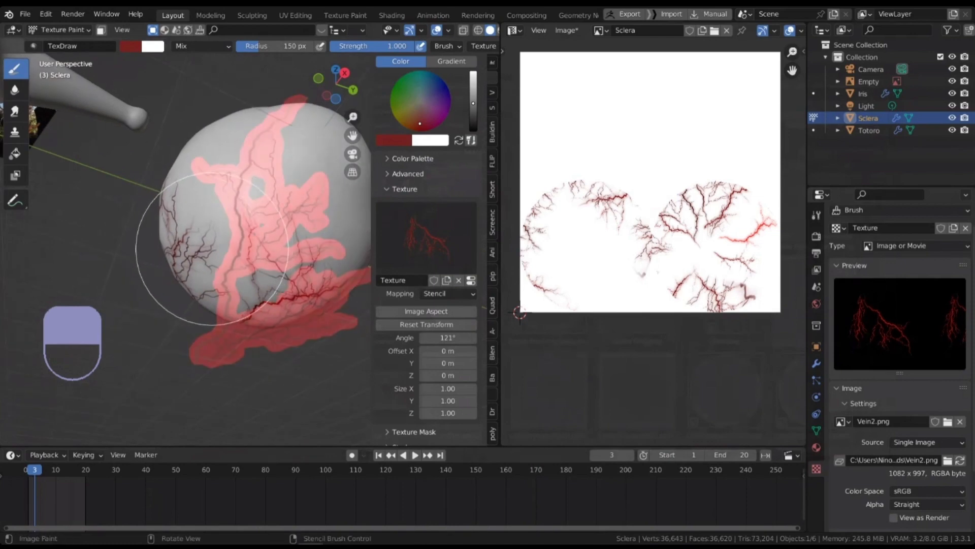
{"action": "right_click_drag", "start_coordinate": [209, 259], "coordinate": [227, 266]}
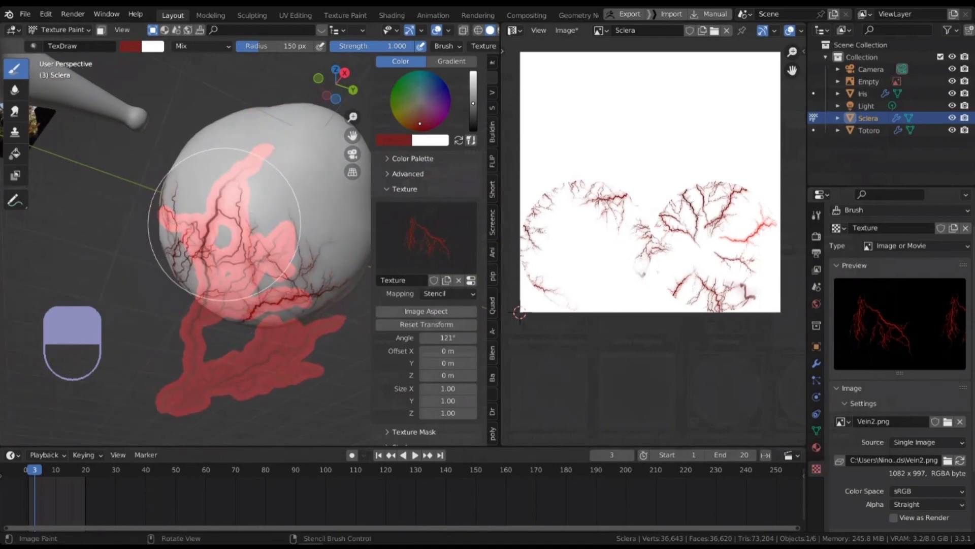
{"action": "left_click_drag", "start_coordinate": [224, 224], "coordinate": [218, 229]}
{"action": "middle_click_drag", "start_coordinate": [214, 226], "coordinate": [255, 201]}
{"action": "middle_click_drag", "start_coordinate": [165, 163], "coordinate": [203, 214], "text": "shift"}
{"action": "mouse_move", "coordinate": [203, 213]}
{"action": "right_mouse_down"}
{"action": "mouse_move", "coordinate": [214, 226]}
{"action": "mouse_move", "coordinate": [216, 216]}
{"action": "right_mouse_up"}
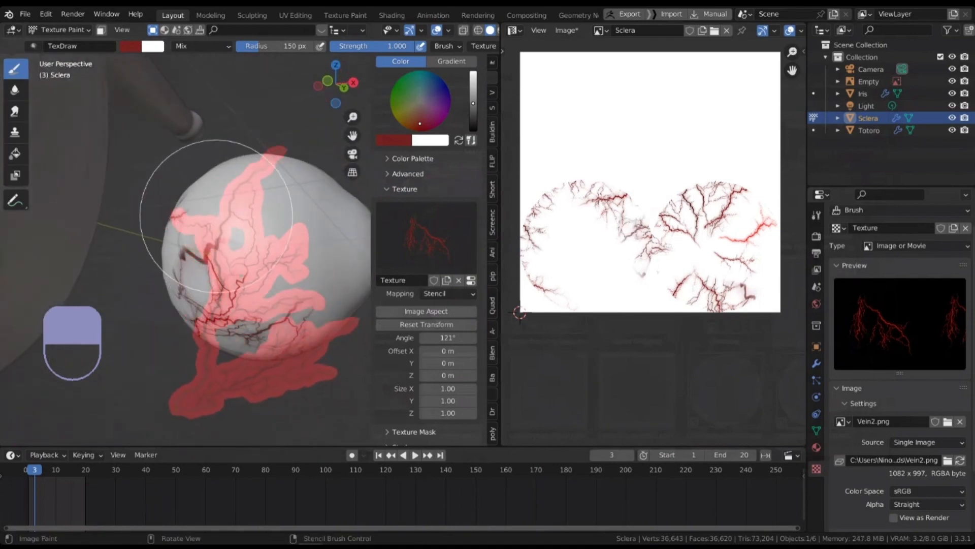
- Rotate the Vein2 stencil to 68.7° and paint branches on the bare area below the bright red vein
{"action": "mouse_move", "coordinate": [203, 122]}
{"action": "middle_mouse_down", "text": "ctrl"}
{"action": "mouse_move", "coordinate": [196, 154]}
{"action": "mouse_move", "coordinate": [246, 255]}
{"action": "mouse_move", "coordinate": [247, 295]}
{"action": "mouse_move", "coordinate": [264, 289]}
{"action": "middle_mouse_up", "text": "ctrl"}
{"action": "mouse_move", "coordinate": [238, 244]}
{"action": "middle_mouse_down", "text": "shift"}
{"action": "mouse_move", "coordinate": [282, 280]}
{"action": "mouse_move", "coordinate": [303, 257]}
{"action": "middle_mouse_up", "text": "shift"}
{"action": "mouse_move", "coordinate": [302, 257]}
{"action": "right_mouse_down"}
{"action": "mouse_move", "coordinate": [303, 283]}
{"action": "mouse_move", "coordinate": [279, 269]}
{"action": "right_mouse_up"}
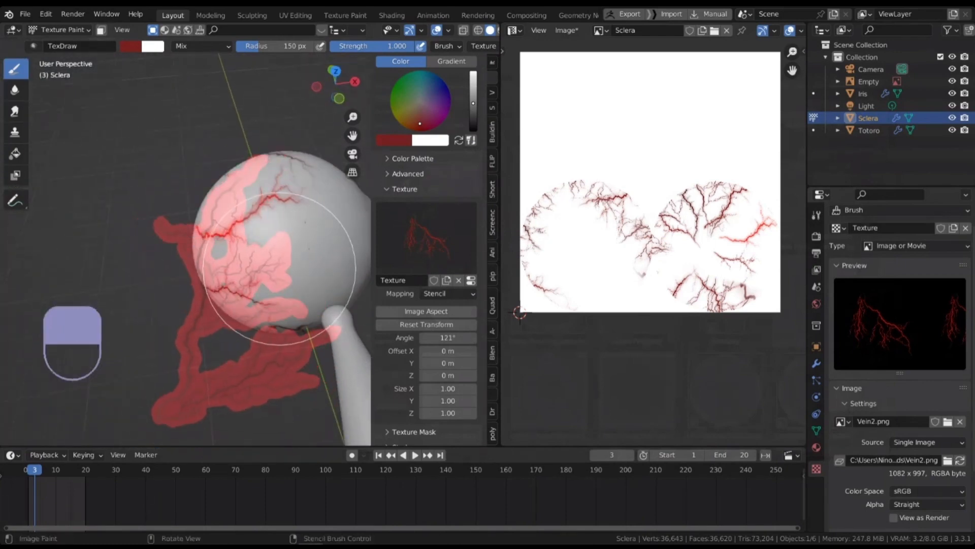
{"action": "right_click_drag", "start_coordinate": [264, 220], "coordinate": [290, 263], "text": "ctrl"}
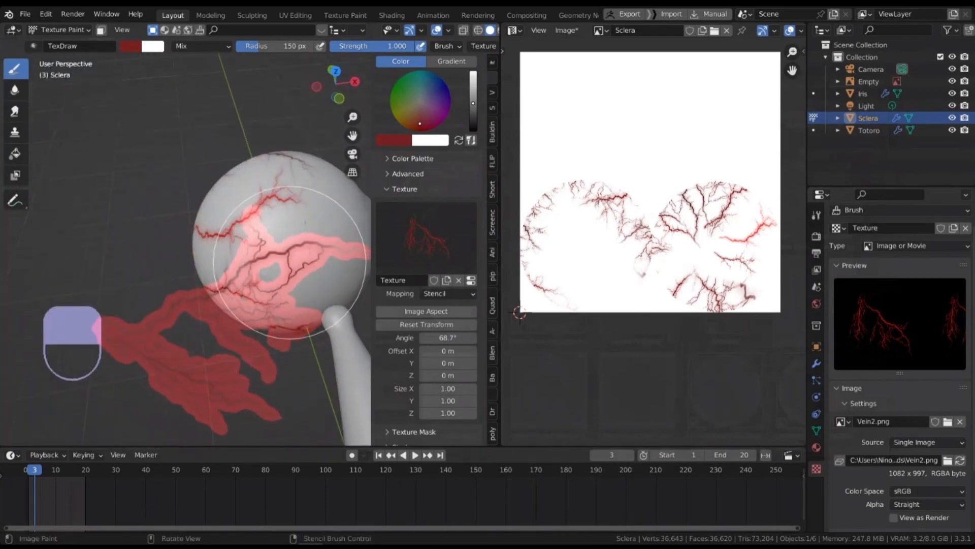
{"action": "left_click_drag", "start_coordinate": [318, 258], "coordinate": [278, 252]}
{"action": "middle_click_drag", "start_coordinate": [279, 252], "coordinate": [203, 249]}
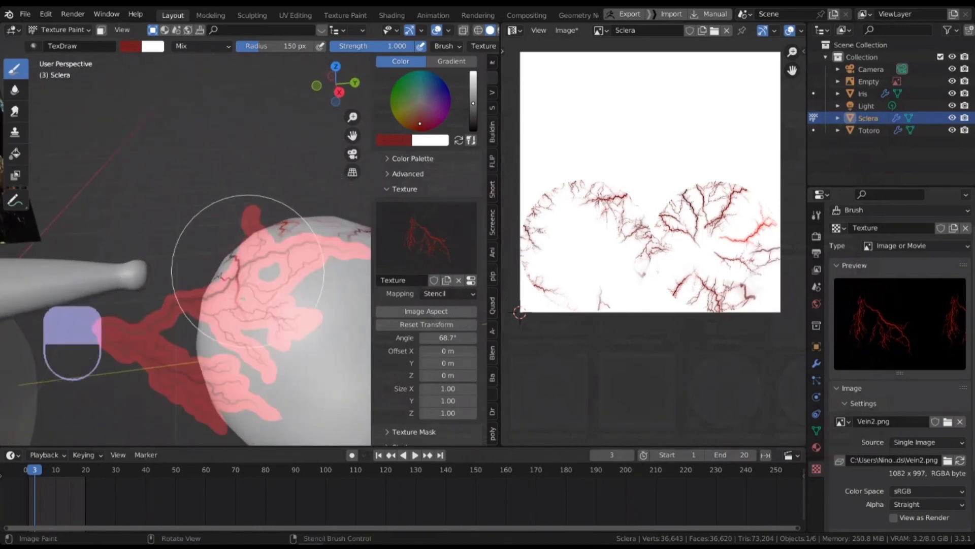
- Return the sclera to Object Mode and display the viewport in Rendered shading
{"action": "middle_click_drag", "start_coordinate": [247, 274], "coordinate": [219, 228]}
{"action": "mouse_move", "coordinate": [219, 228]}
{"action": "middle_mouse_down", "text": "shift"}
{"action": "mouse_move", "coordinate": [229, 238]}
{"action": "mouse_move", "coordinate": [204, 186]}
{"action": "mouse_move", "coordinate": [205, 229]}
{"action": "mouse_move", "coordinate": [213, 238]}
{"action": "mouse_move", "coordinate": [234, 229]}
{"action": "middle_mouse_up", "text": "shift"}
{"action": "left_click", "coordinate": [60, 29]}
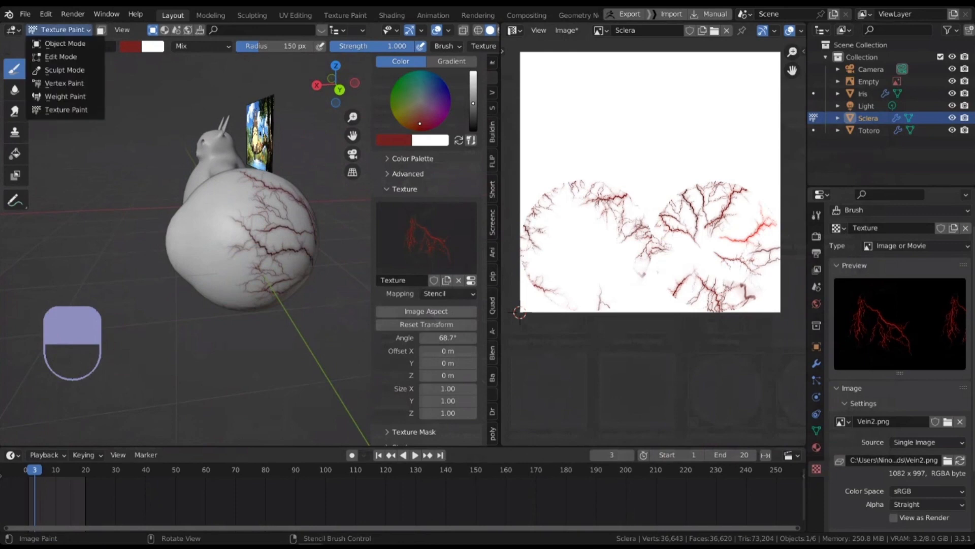
{"action": "left_click", "coordinate": [65, 44]}
{"action": "left_click", "coordinate": [490, 30]}
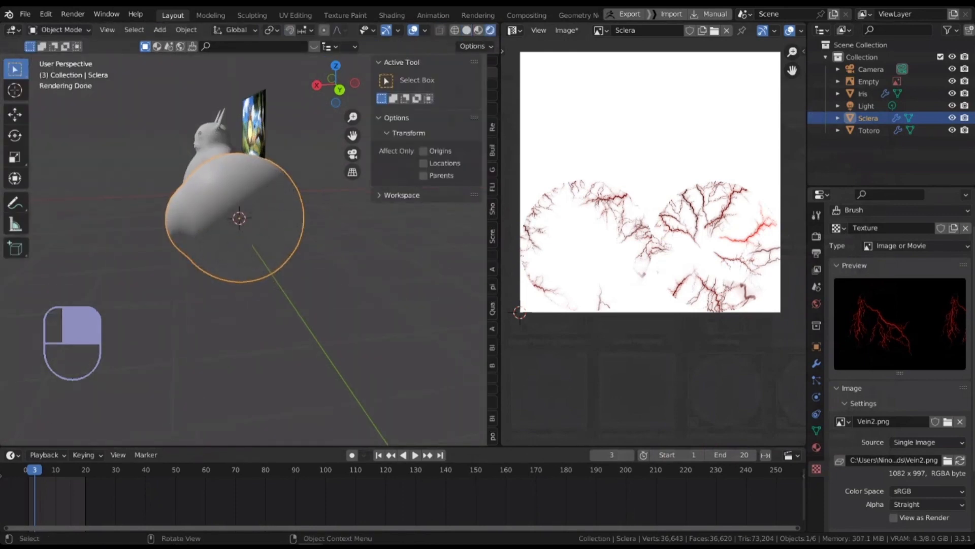
{"action": "scroll", "coordinate": [239, 223], "scroll_direction": "up", "scroll_amount": 2}
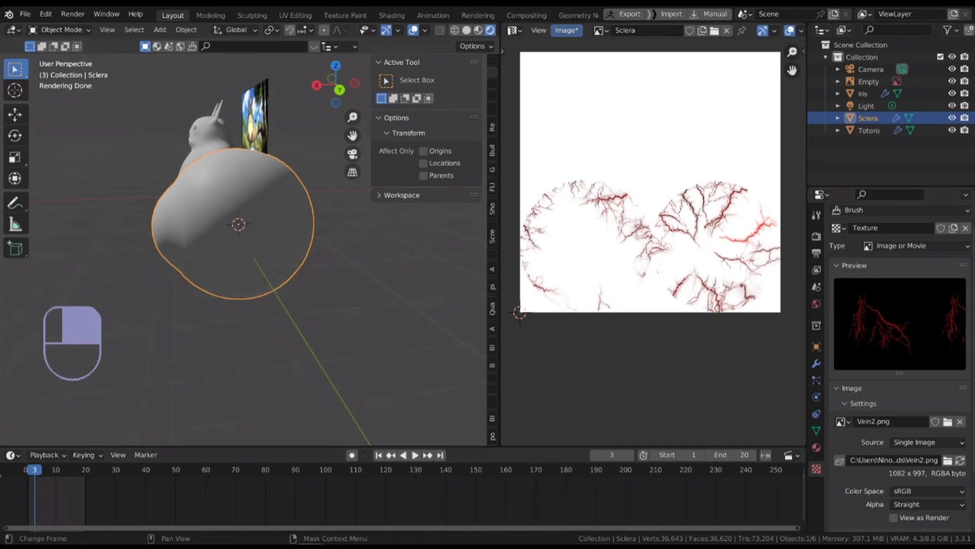
- Save the painted Sclera image and replace the Image Editor with the Shader Editor
{"action": "left_click", "coordinate": [566, 30]}
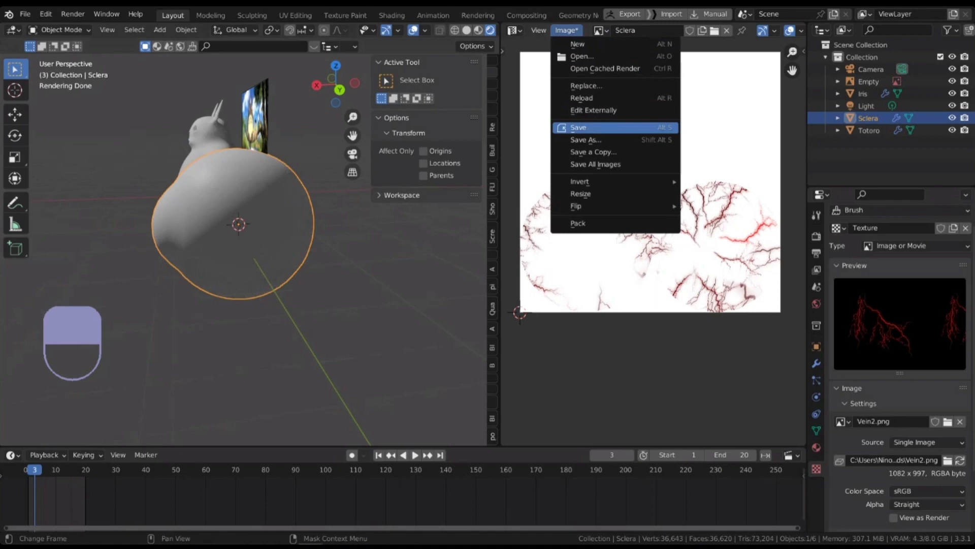
{"action": "left_click", "coordinate": [579, 128]}
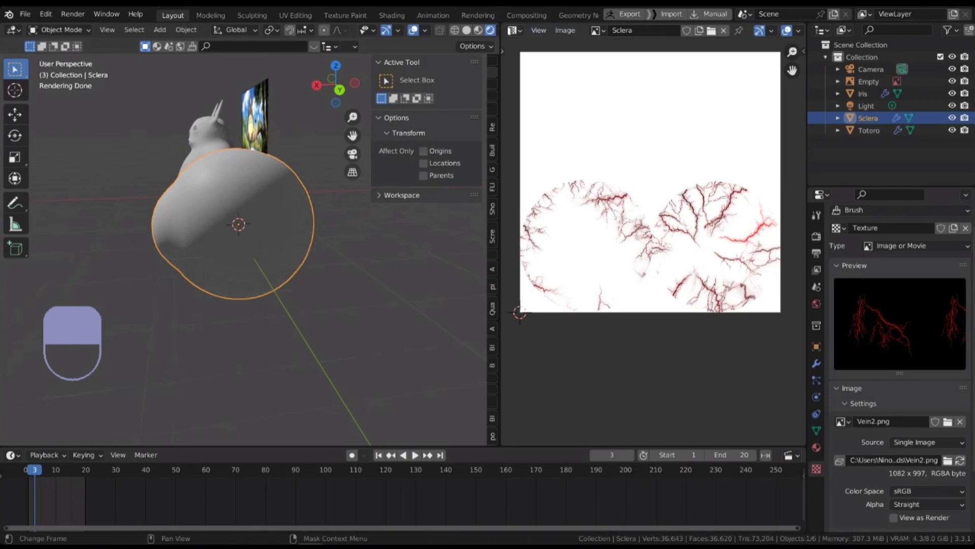
{"action": "left_click", "coordinate": [514, 30]}
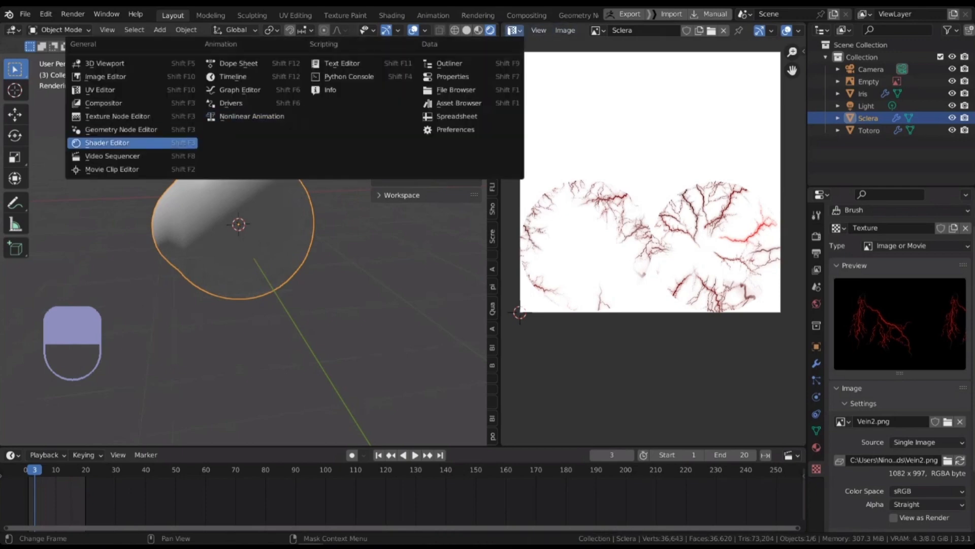
{"action": "left_click", "coordinate": [122, 143]}
{"action": "scroll", "coordinate": [604, 146], "scroll_direction": "down", "scroll_amount": 6}
{"action": "middle_click_drag", "start_coordinate": [619, 158], "coordinate": [575, 169]}
{"action": "scroll", "coordinate": [575, 169], "scroll_direction": "up", "scroll_amount": 6}
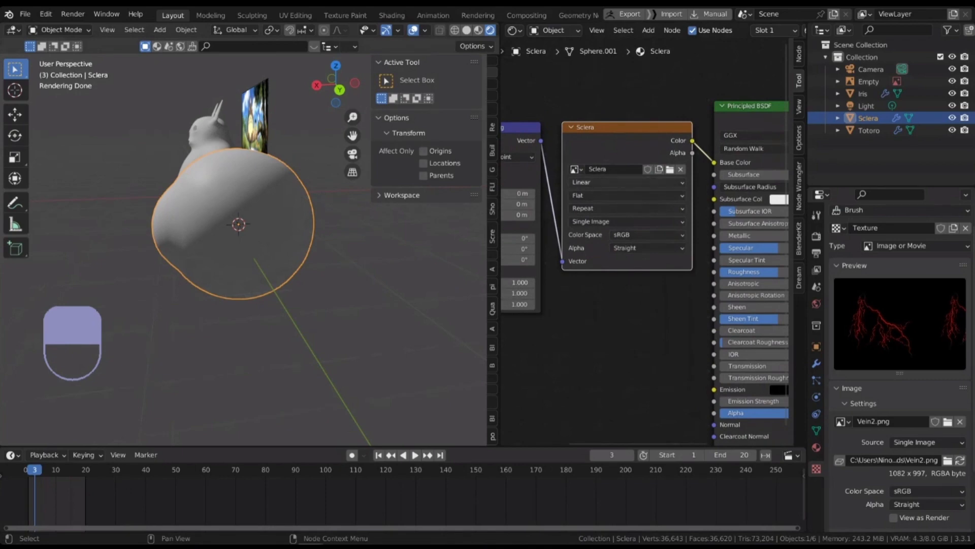
- Reconnect the Sclera image texture's Color output to the Principled BSDF's Base Color input
{"action": "scroll", "coordinate": [721, 185], "scroll_direction": "down", "scroll_amount": 6}
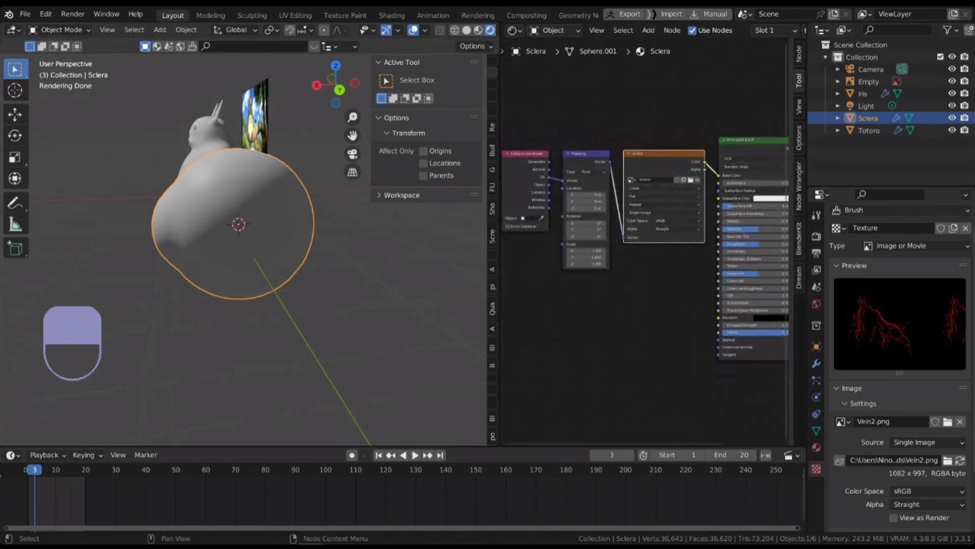
{"action": "middle_click_drag", "start_coordinate": [721, 185], "coordinate": [662, 173]}
{"action": "scroll", "coordinate": [620, 147], "scroll_direction": "up", "scroll_amount": 1}
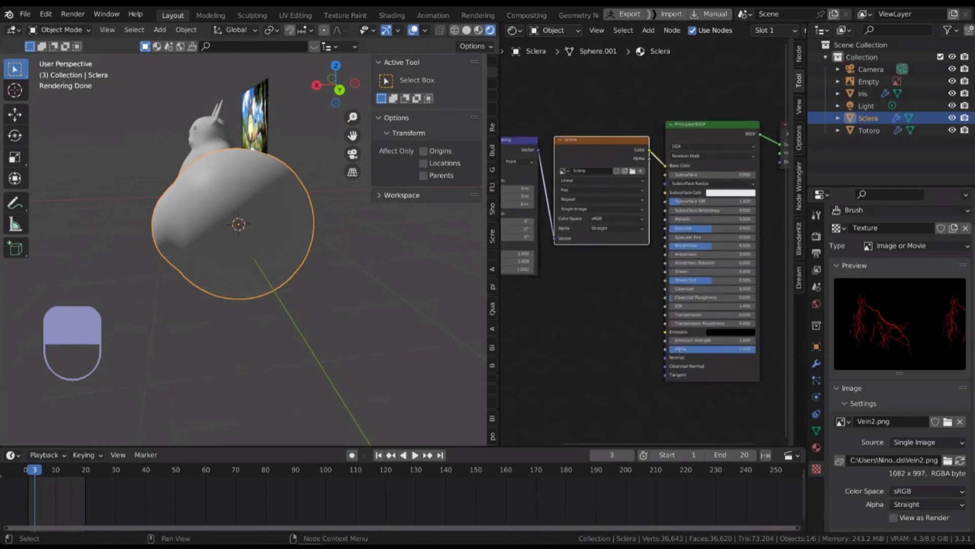
{"action": "left_click_drag", "start_coordinate": [649, 150], "coordinate": [665, 166]}
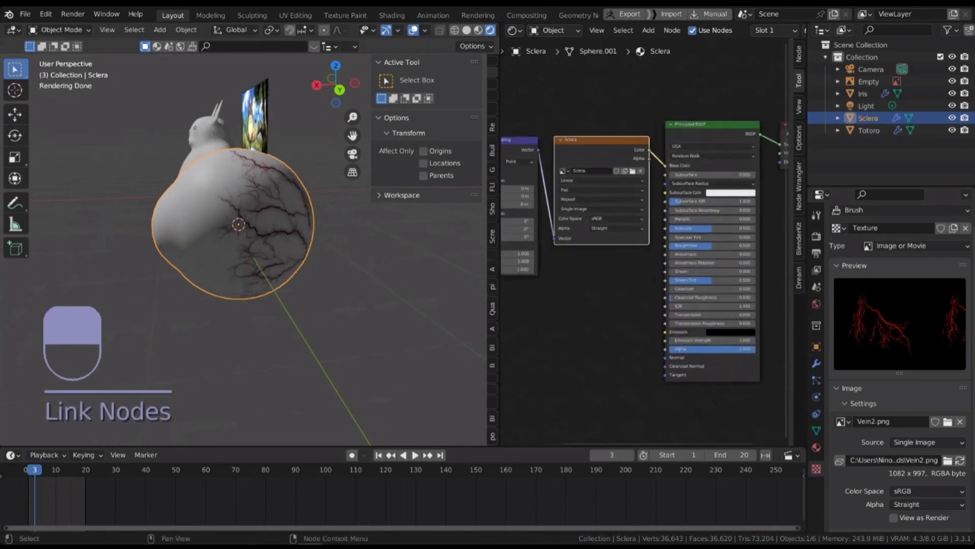
{"action": "scroll", "coordinate": [654, 145], "scroll_direction": "up", "scroll_amount": 2}
{"action": "left_click_drag", "start_coordinate": [670, 175], "coordinate": [659, 135]}
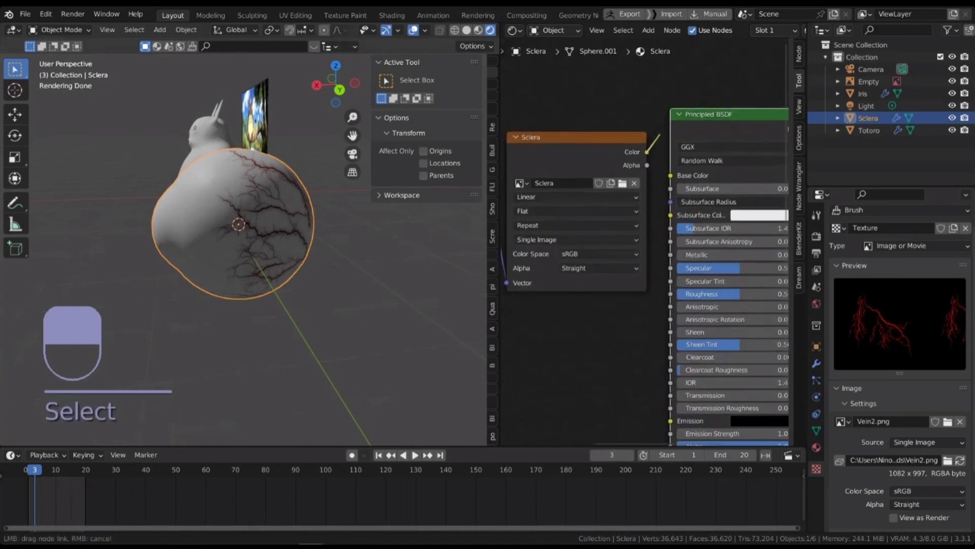
{"action": "left_click_drag", "start_coordinate": [649, 160], "coordinate": [671, 176]}
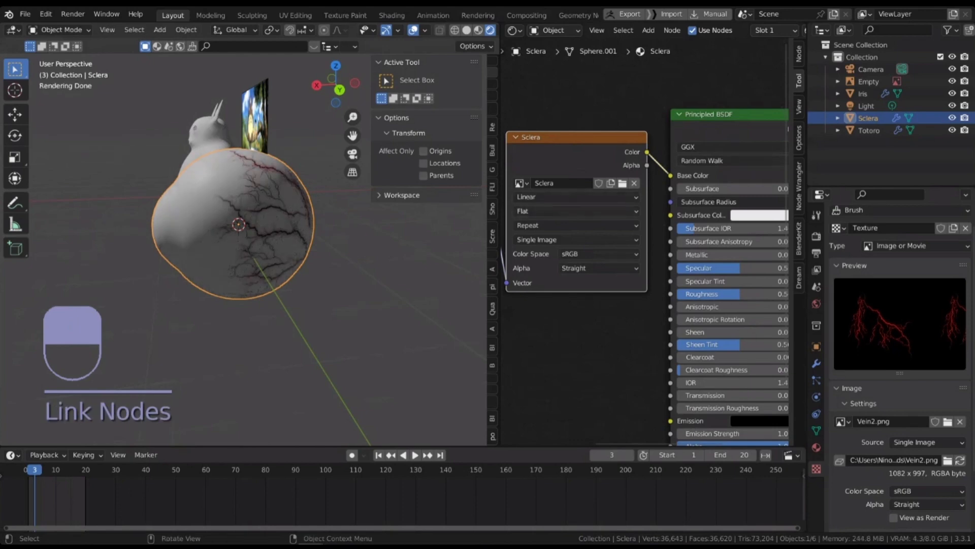
- Add a Gradient Texture node below the Mapping node in the Sclera material
{"action": "middle_click_drag", "start_coordinate": [269, 229], "coordinate": [255, 228]}
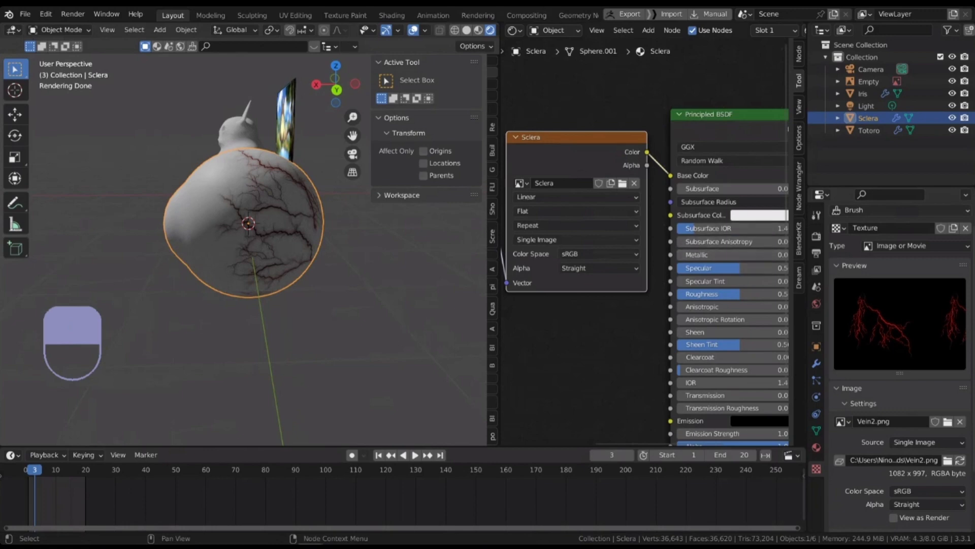
{"action": "scroll", "coordinate": [737, 228], "scroll_direction": "down", "scroll_amount": 2}
{"action": "middle_click_drag", "start_coordinate": [619, 284], "coordinate": [713, 284]}
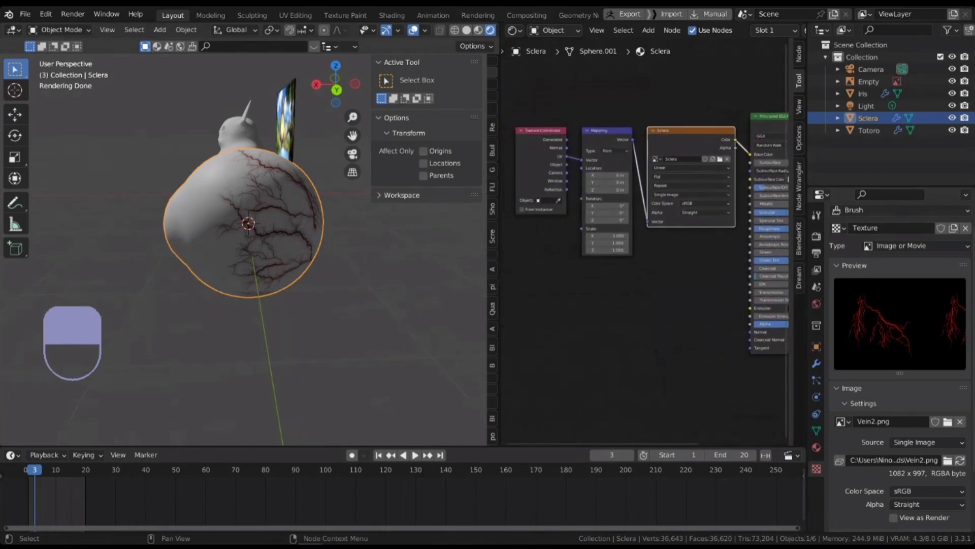
{"action": "scroll", "coordinate": [561, 275], "scroll_direction": "down", "scroll_amount": 2}
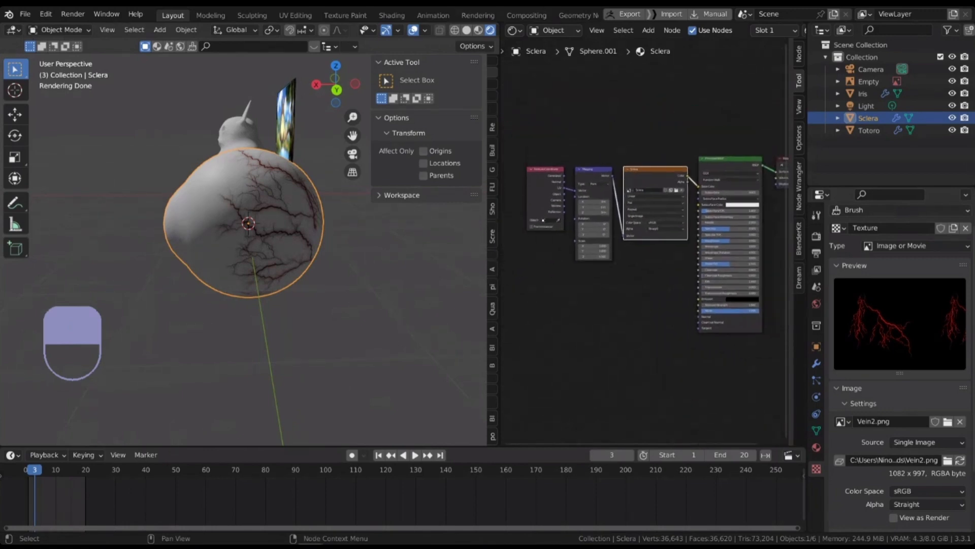
{"action": "scroll", "coordinate": [632, 215], "scroll_direction": "up", "scroll_amount": 1}
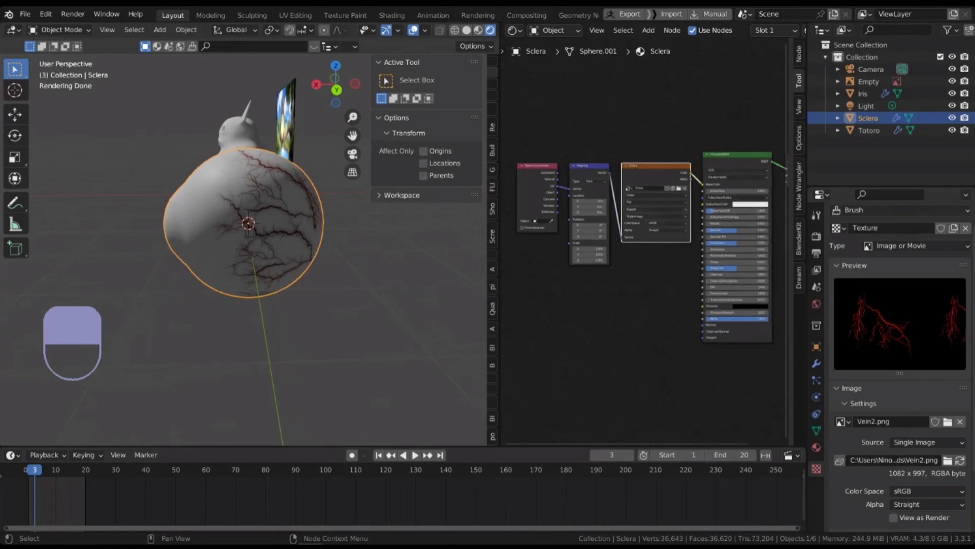
{"action": "scroll", "coordinate": [642, 229], "scroll_direction": "up", "scroll_amount": 1}
{"action": "key", "text": "shift+a"}
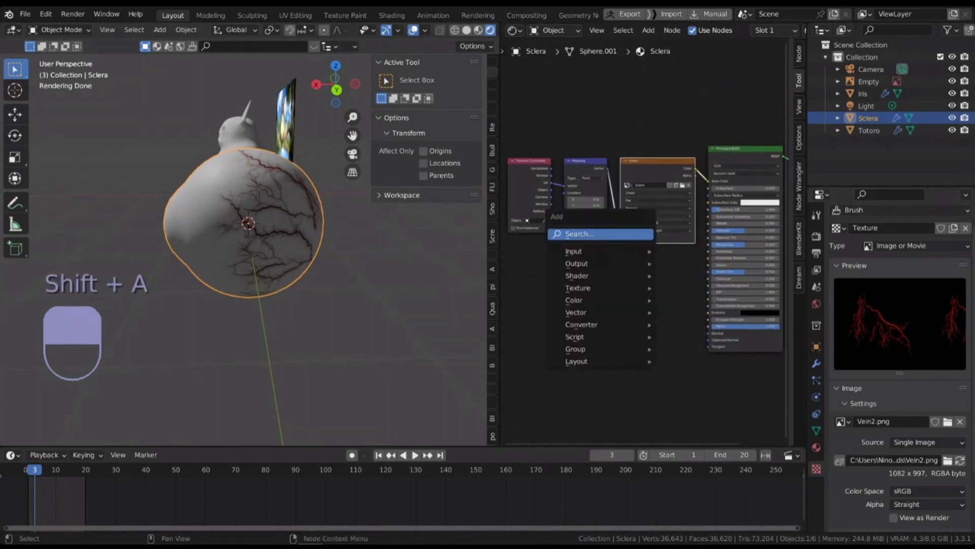
{"action": "key", "text": "Return"}
{"action": "type", "text": "gradient"}
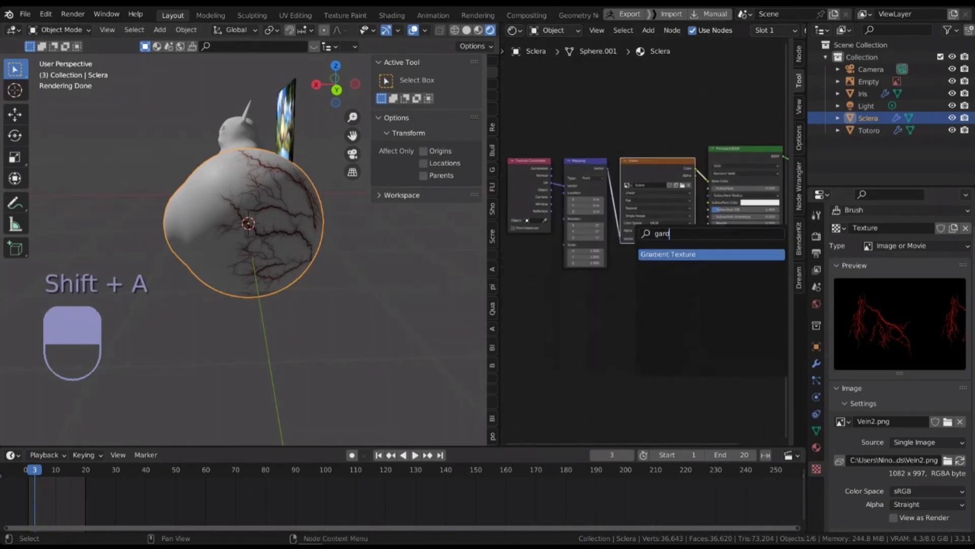
{"action": "key", "text": "Return"}
{"action": "left_click", "coordinate": [589, 300]}
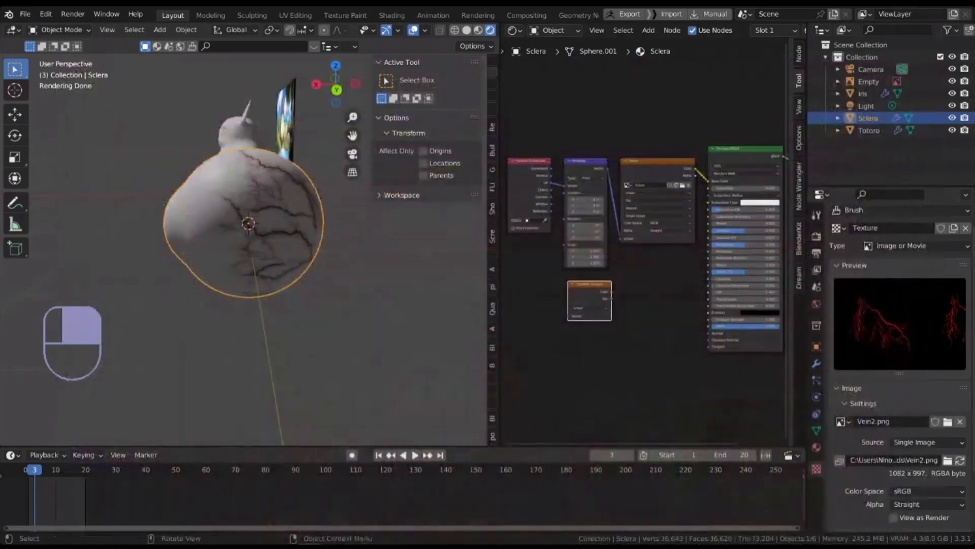
- Preview the Gradient Texture node's Color output directly on the sclera
{"action": "middle_click_drag", "start_coordinate": [243, 254], "coordinate": [196, 254], "text": "shift"}
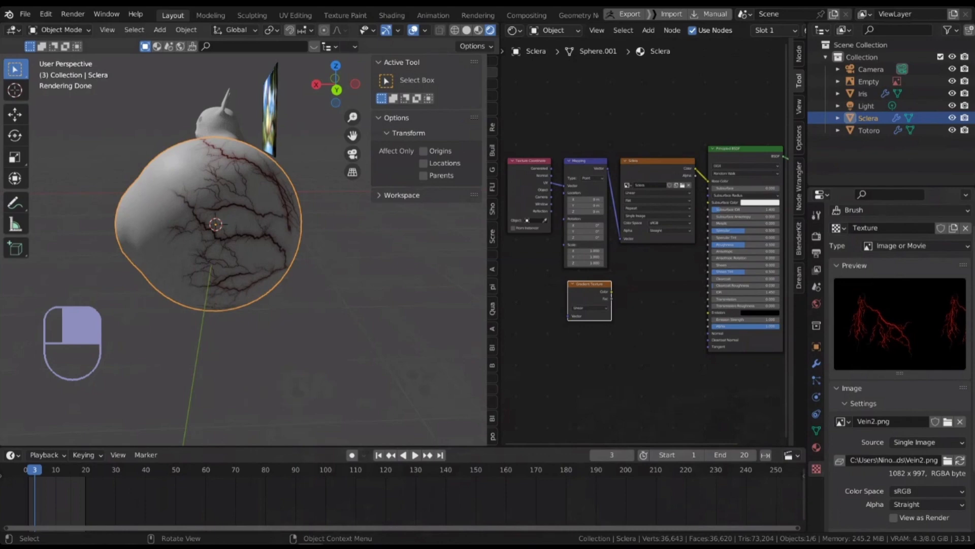
{"action": "scroll", "coordinate": [590, 309], "scroll_direction": "up", "scroll_amount": 4}
{"action": "middle_click_drag", "start_coordinate": [589, 308], "coordinate": [542, 258]}
{"action": "scroll", "coordinate": [541, 276], "scroll_direction": "down", "scroll_amount": 2}
{"action": "scroll", "coordinate": [533, 251], "scroll_direction": "down", "scroll_amount": 1}
{"action": "scroll", "coordinate": [539, 258], "scroll_direction": "up", "scroll_amount": 2}
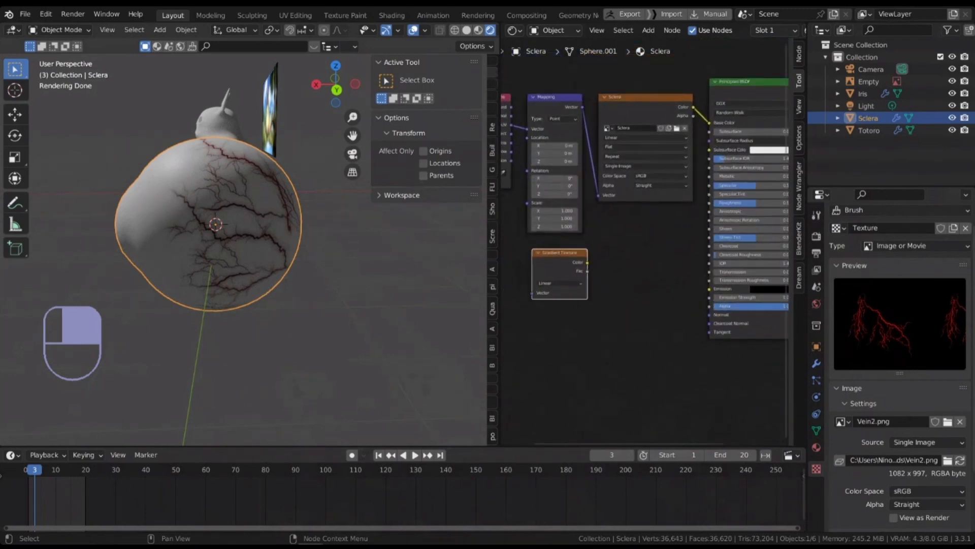
{"action": "left_click", "coordinate": [558, 275], "text": "ctrl+shift"}
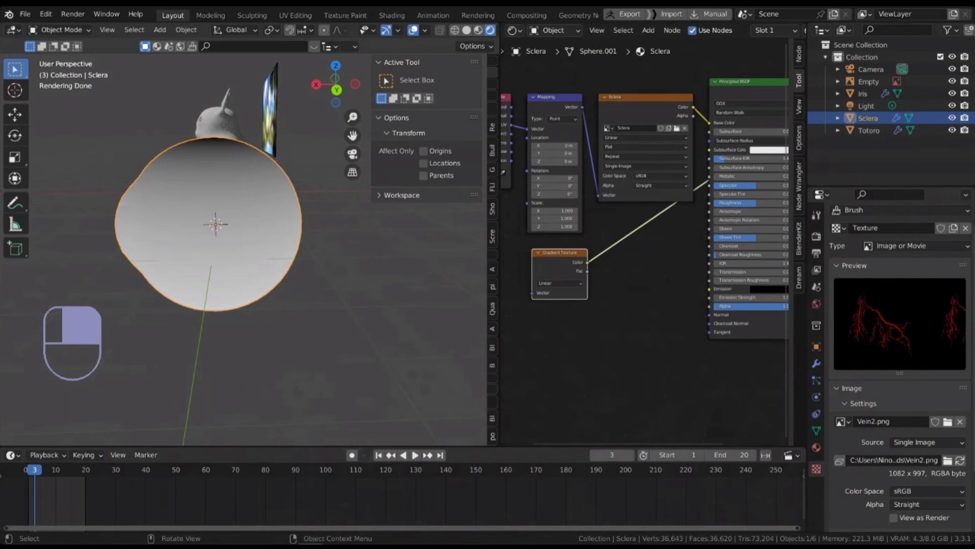
- Add Texture Coordinate and Mapping nodes feeding the Gradient Texture's Vector input
{"action": "middle_click_drag", "start_coordinate": [569, 325], "coordinate": [666, 317]}
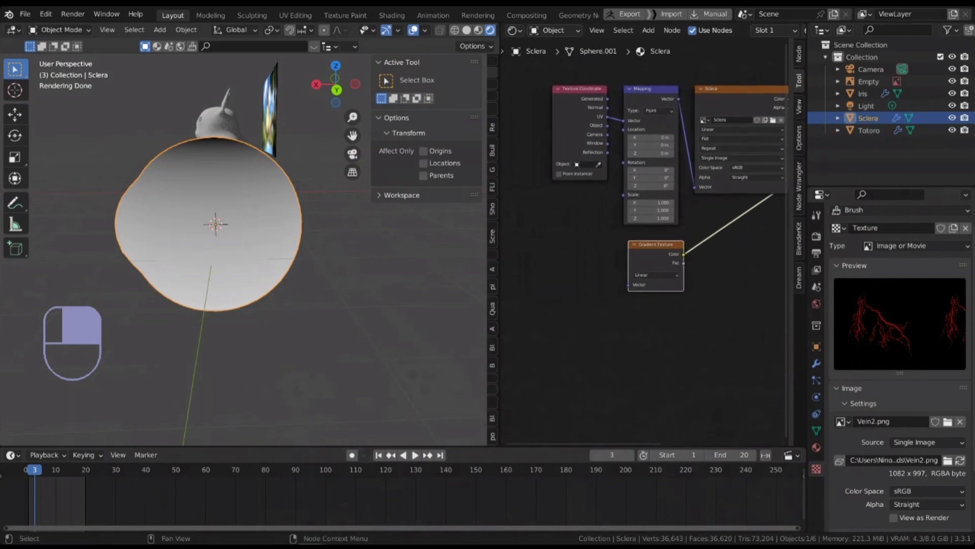
{"action": "left_click", "coordinate": [654, 253]}
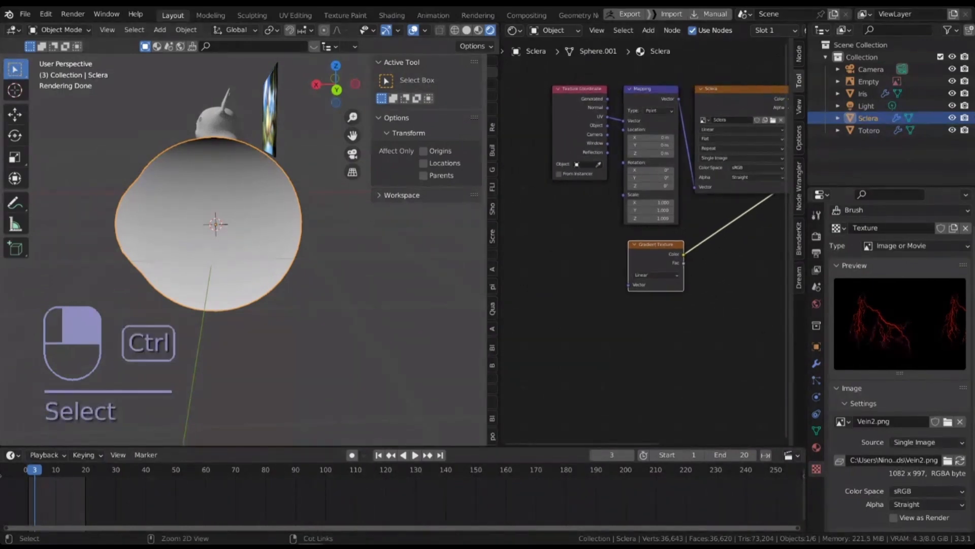
{"action": "key", "text": "ctrl+t"}
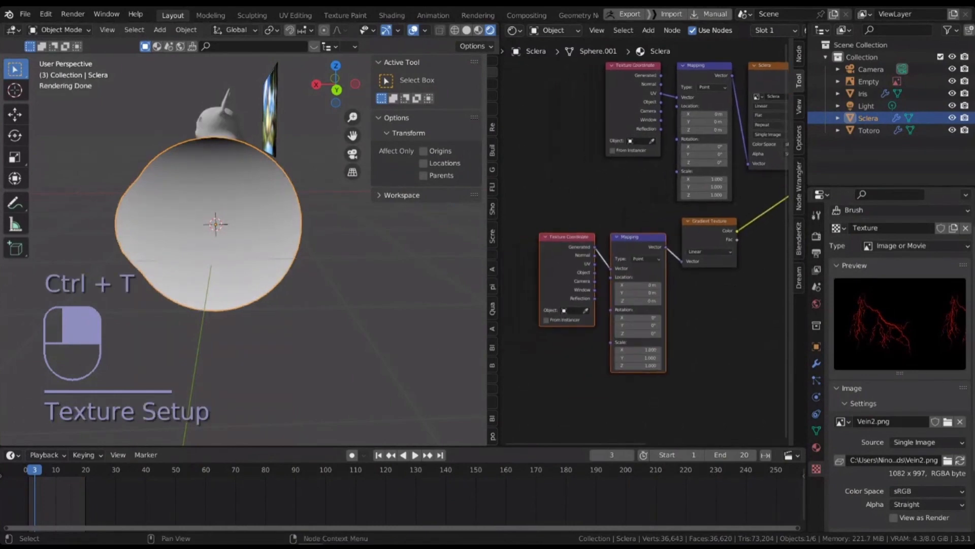
{"action": "middle_click_drag", "start_coordinate": [243, 254], "coordinate": [295, 228]}
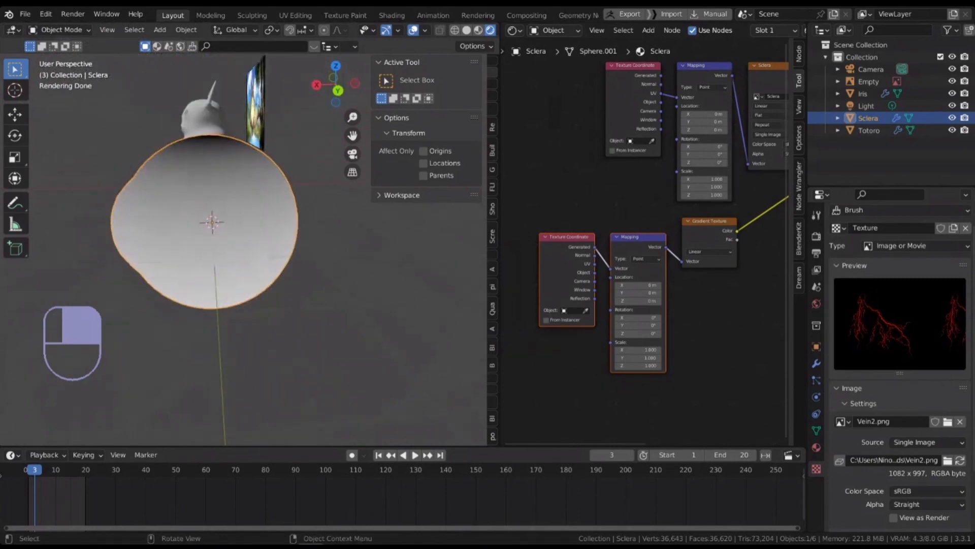
- Set the gradient Mapping node's Y rotation to 90° and its X location to about -0.46 m
{"action": "left_click", "coordinate": [638, 325]}
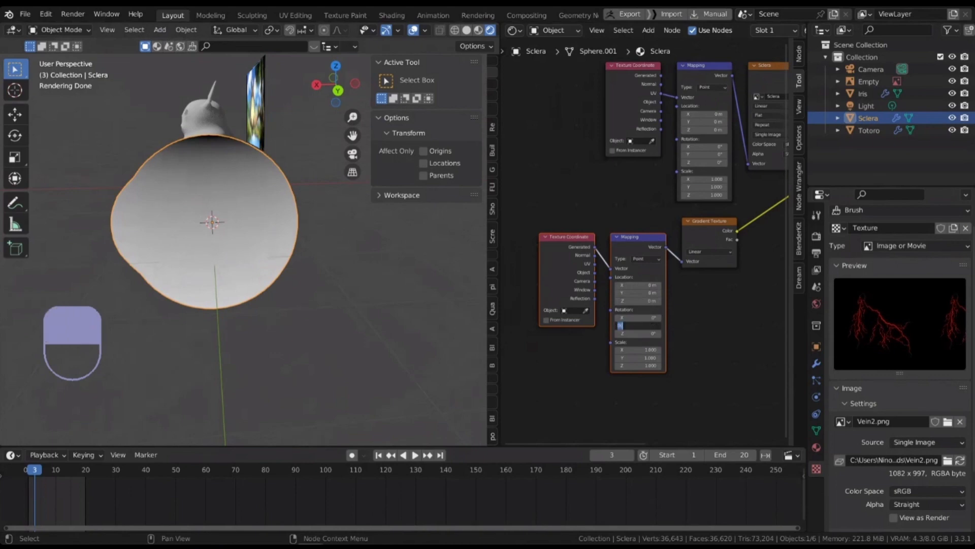
{"action": "type", "text": "90"}
{"action": "key", "text": "Return"}
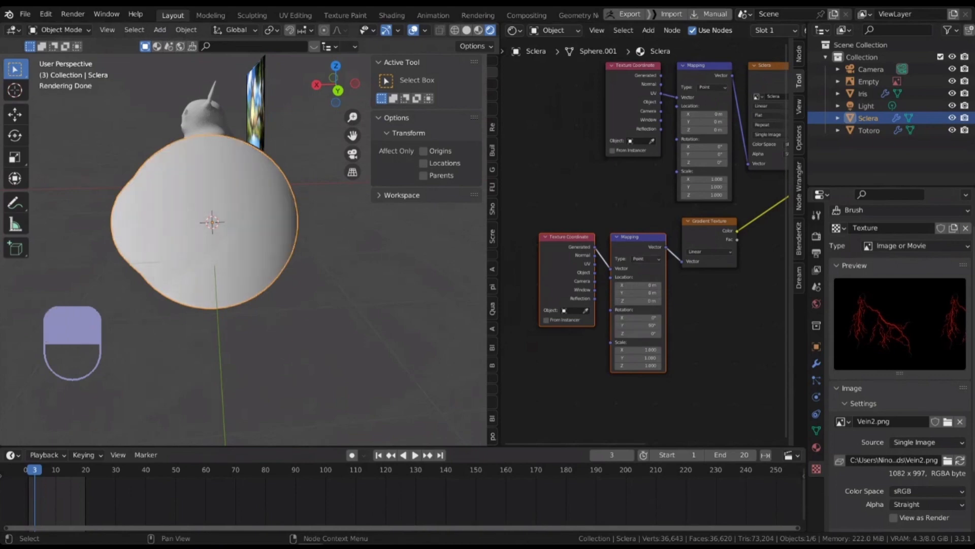
{"action": "scroll", "coordinate": [638, 285], "scroll_direction": "up", "scroll_amount": 2}
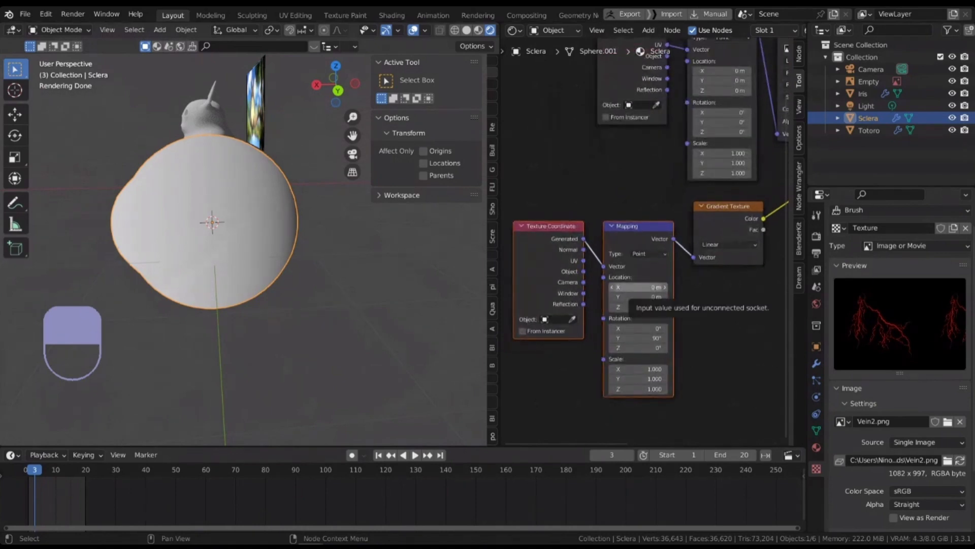
{"action": "mouse_move", "coordinate": [637, 287]}
{"action": "left_mouse_down", "text": "shift"}
{"action": "mouse_move", "coordinate": [612, 287]}
{"action": "mouse_move", "coordinate": [637, 287]}
{"action": "mouse_move", "coordinate": [622, 287]}
{"action": "left_mouse_up", "text": "shift"}
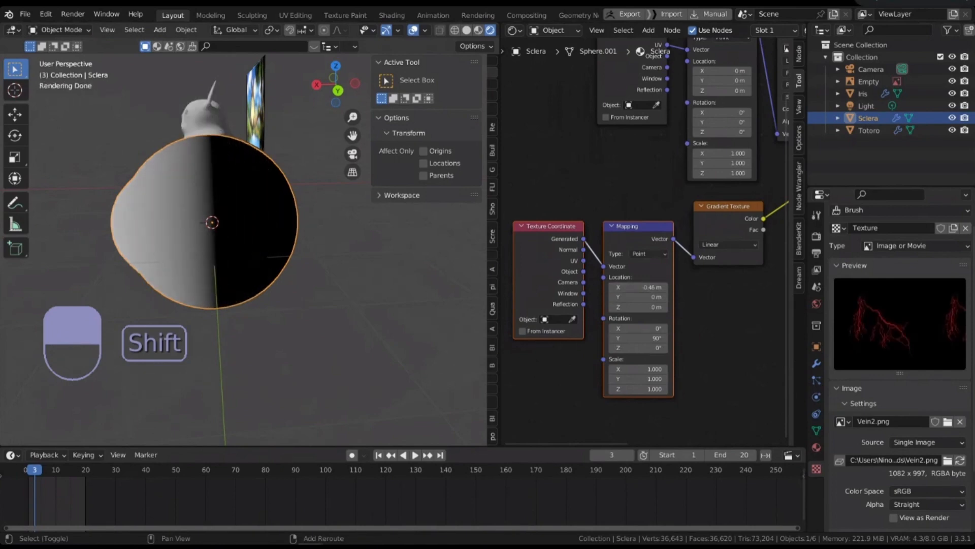
- Add a ColorRamp node on the Gradient Texture's outgoing preview link
{"action": "middle_click_drag", "start_coordinate": [637, 328], "coordinate": [571, 311]}
{"action": "scroll", "coordinate": [559, 352], "scroll_direction": "down", "scroll_amount": 2}
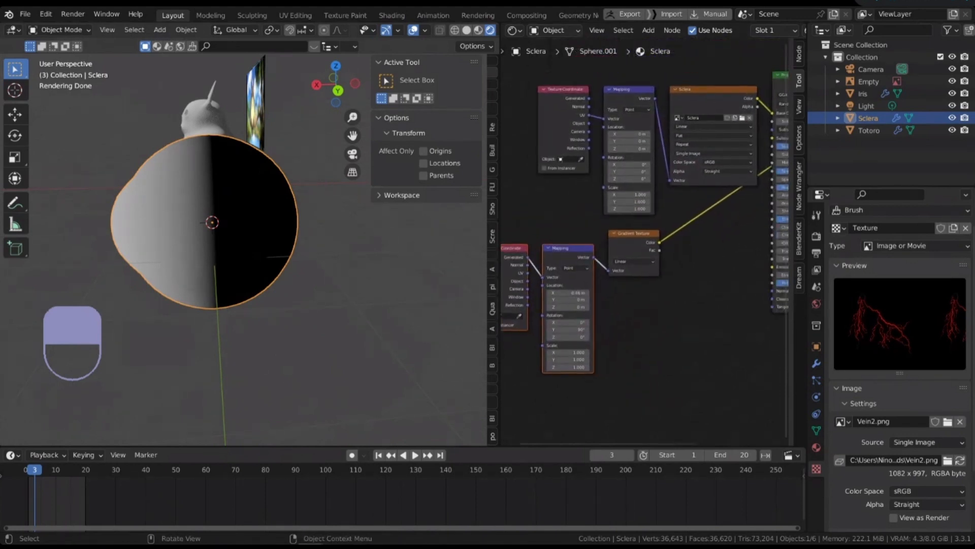
{"action": "scroll", "coordinate": [222, 146], "scroll_direction": "up", "scroll_amount": 3}
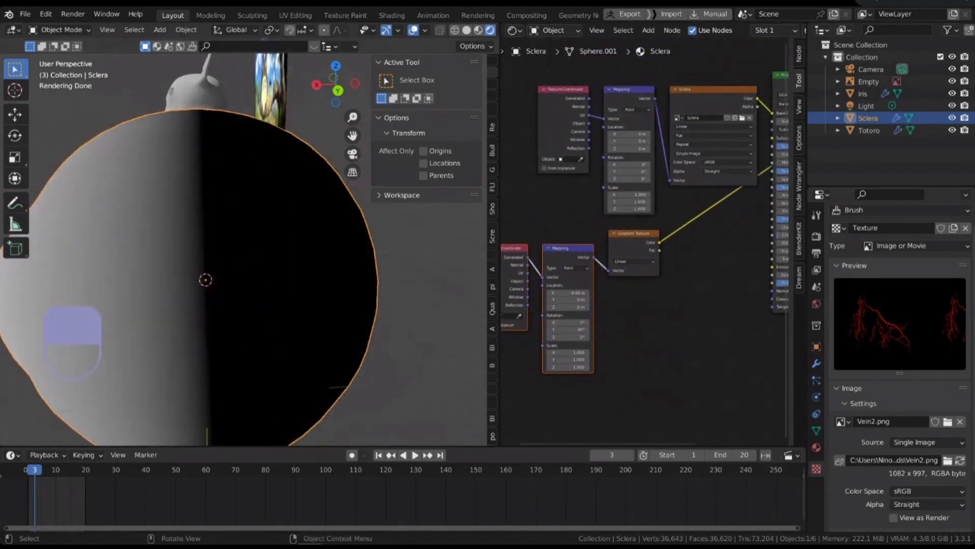
{"action": "scroll", "coordinate": [214, 254], "scroll_direction": "down", "scroll_amount": 2}
{"action": "scroll", "coordinate": [610, 244], "scroll_direction": "down", "scroll_amount": 1}
{"action": "key", "text": "shift+a"}
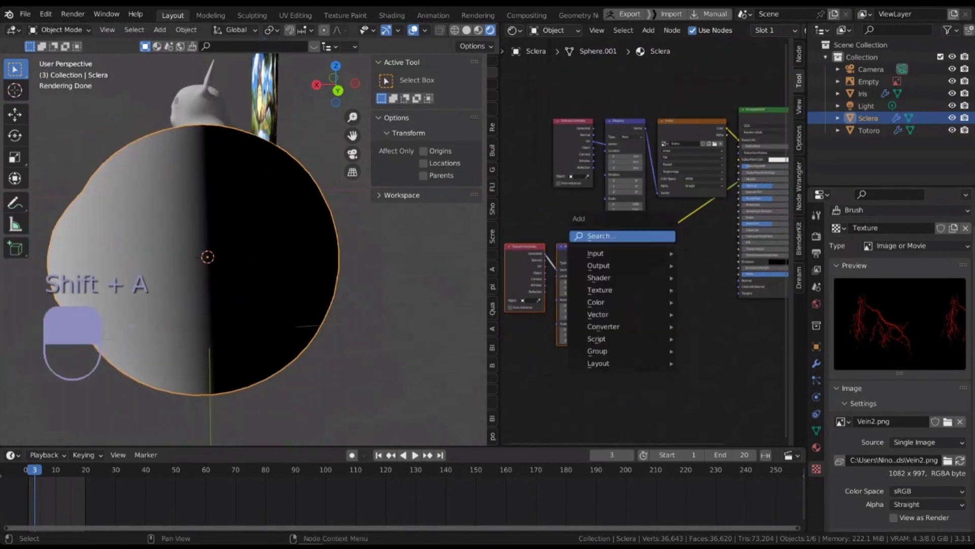
{"action": "left_click", "coordinate": [658, 236]}
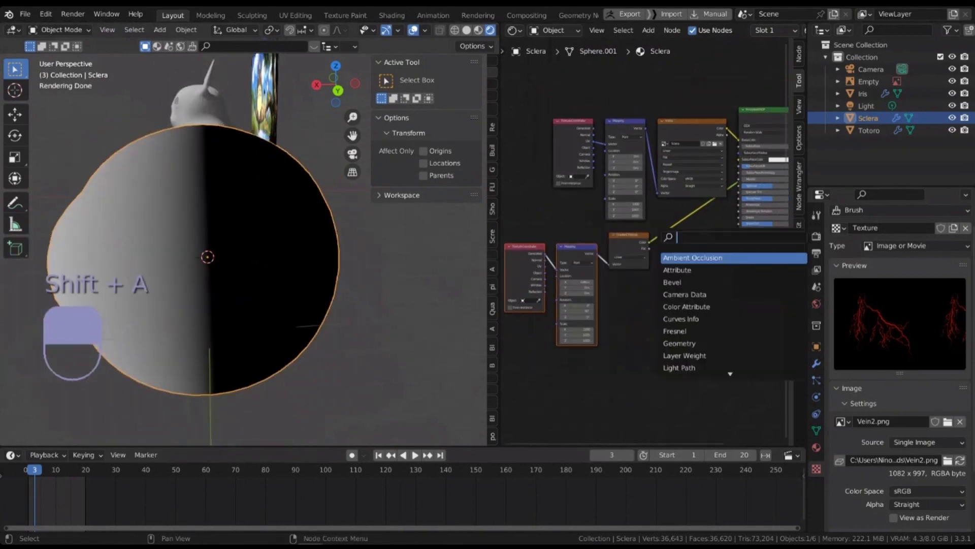
{"action": "type", "text": "color"}
{"action": "key", "text": "Return"}
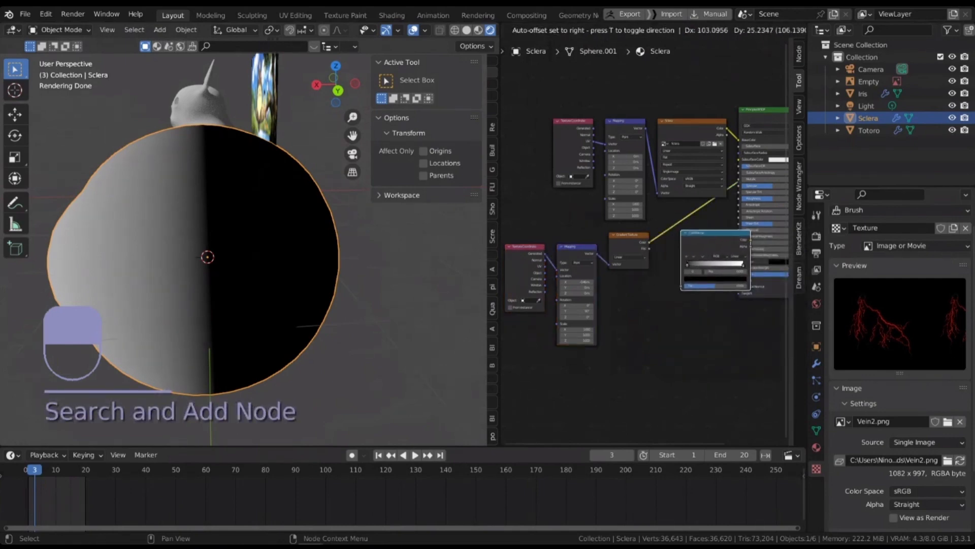
{"action": "left_click", "coordinate": [672, 225]}
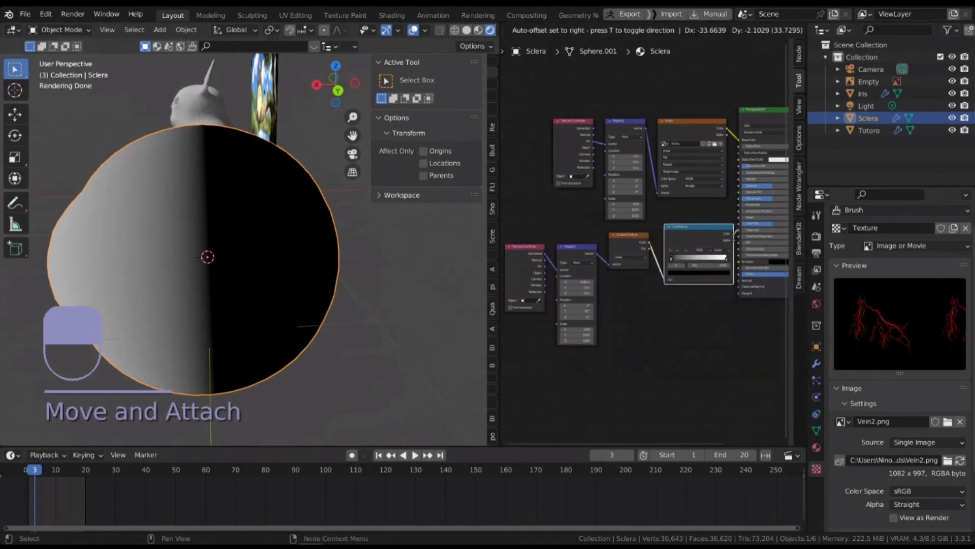
- Set the ColorRamp's interpolation to Ease
{"action": "scroll", "coordinate": [729, 248], "scroll_direction": "up", "scroll_amount": 4}
{"action": "left_click", "coordinate": [729, 253]}
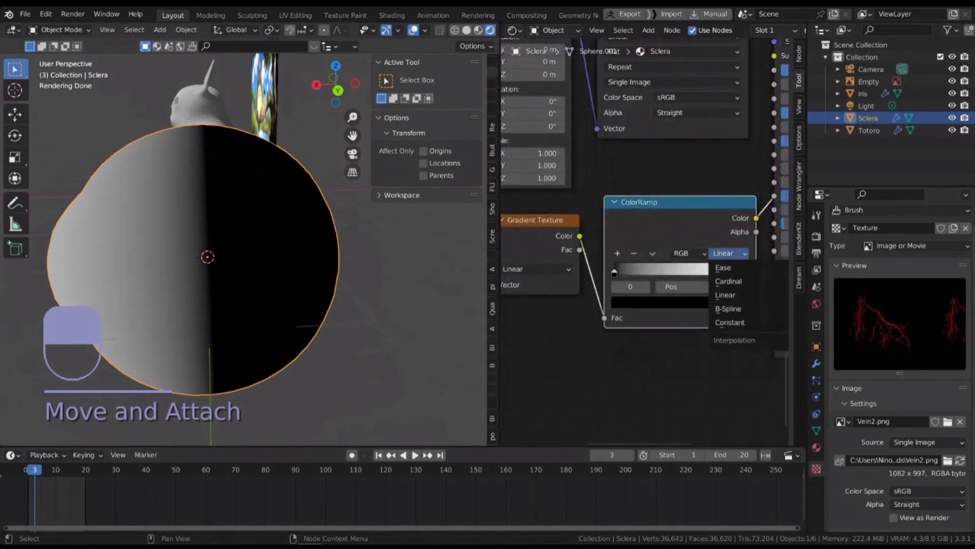
{"action": "left_click", "coordinate": [723, 268]}
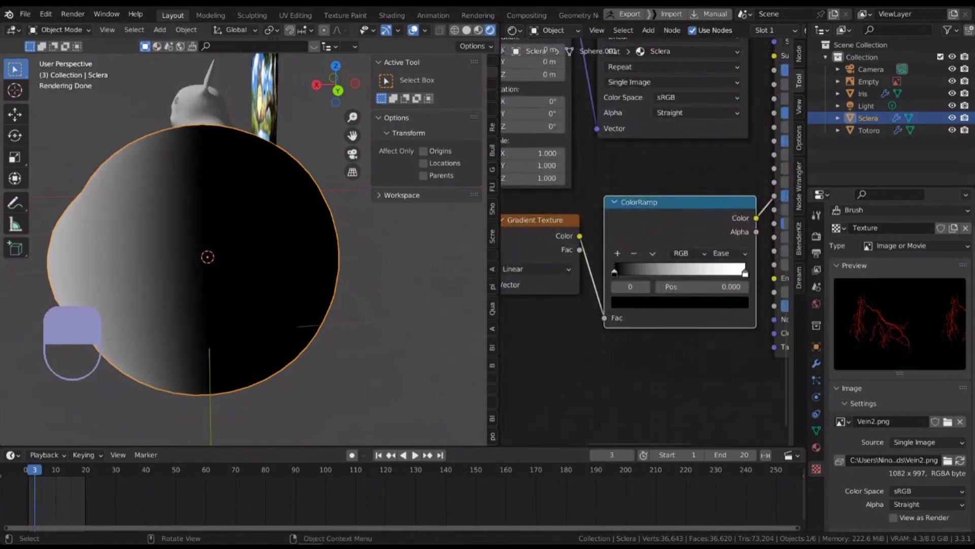
{"action": "scroll", "coordinate": [243, 248], "scroll_direction": "down", "scroll_amount": 2}
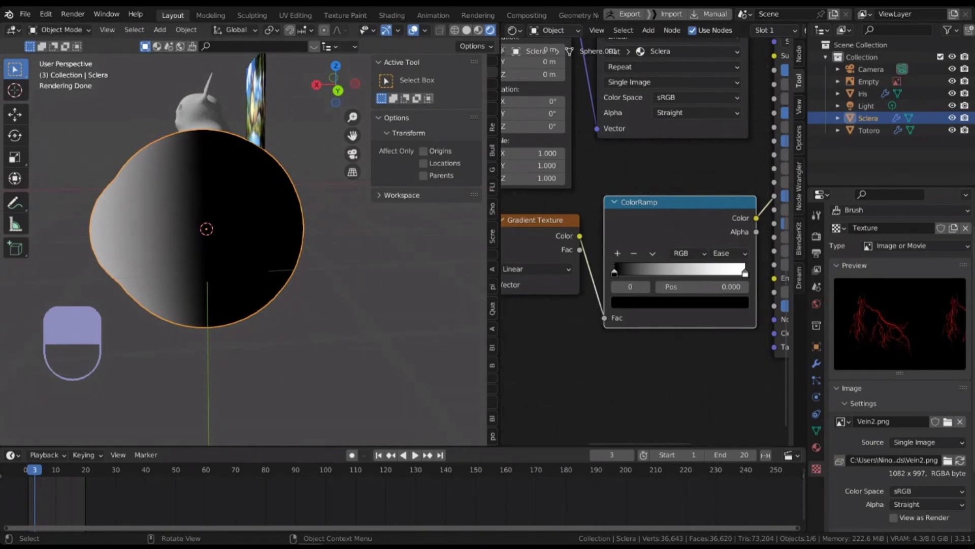
- Move the gradient node chain down and away from the Principled BSDF, and preview the Principled BSDF on the sclera
{"action": "scroll", "coordinate": [769, 186], "scroll_direction": "down", "scroll_amount": 4}
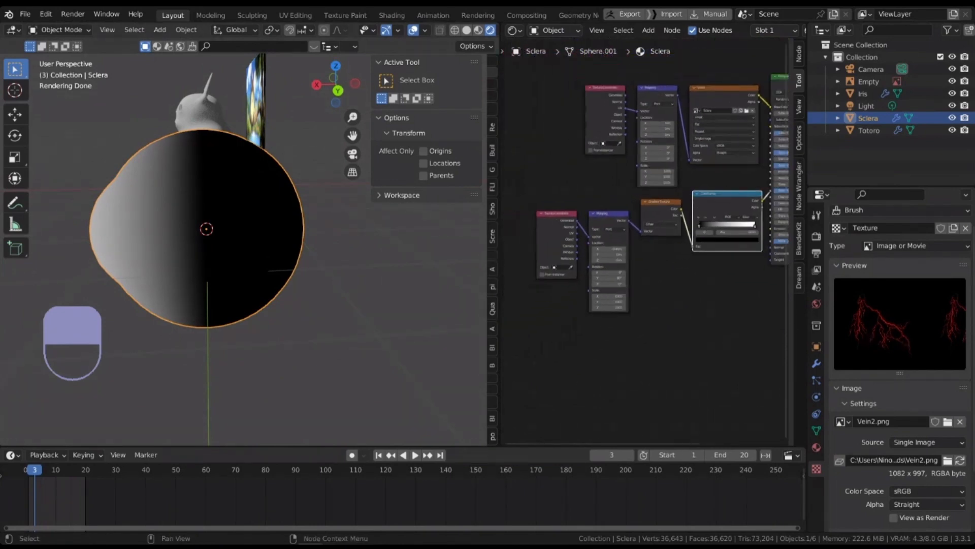
{"action": "left_click_drag", "start_coordinate": [532, 202], "coordinate": [736, 277]}
{"action": "left_click_drag", "start_coordinate": [727, 203], "coordinate": [665, 243]}
{"action": "middle_click_drag", "start_coordinate": [680, 242], "coordinate": [579, 268]}
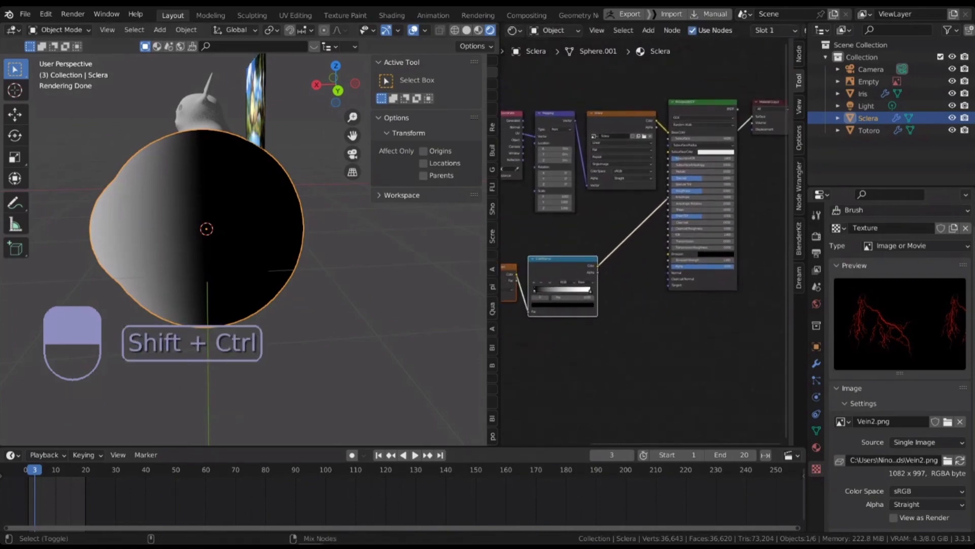
{"action": "left_click", "coordinate": [702, 203], "text": "ctrl+shift"}
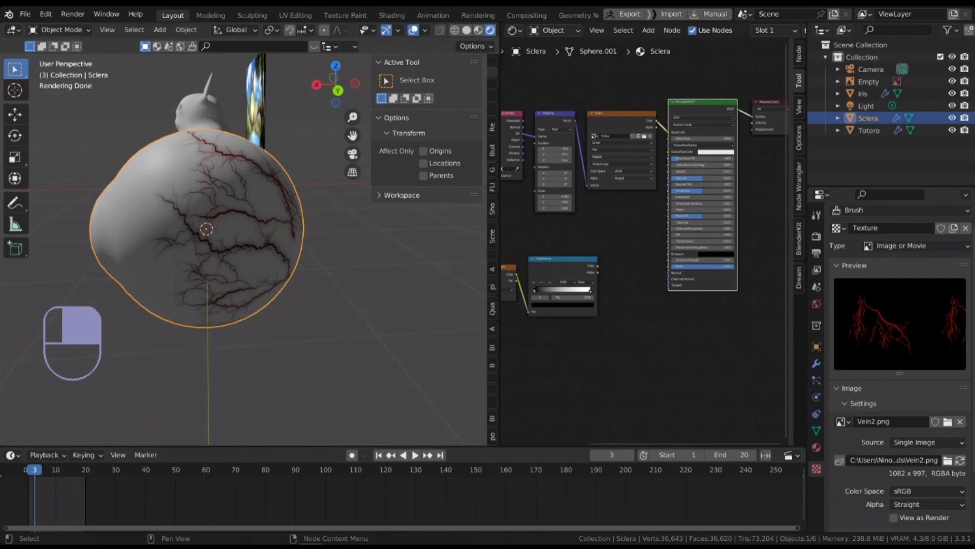
- Shift the Sclera image node chain and the gradient node chain farther left to make room before the Principled BSDF
{"action": "scroll", "coordinate": [703, 203], "scroll_direction": "down", "scroll_amount": 3}
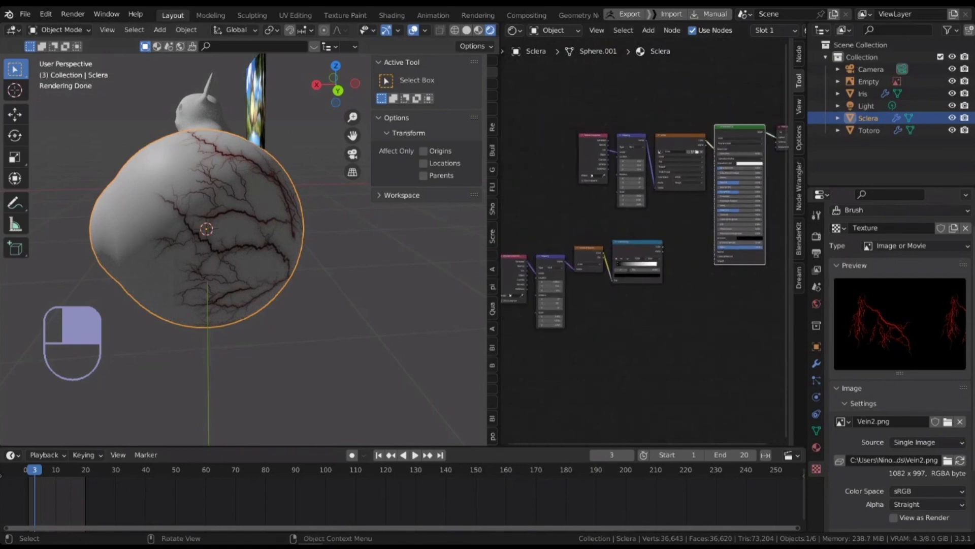
{"action": "scroll", "coordinate": [538, 229], "scroll_direction": "up", "scroll_amount": 2}
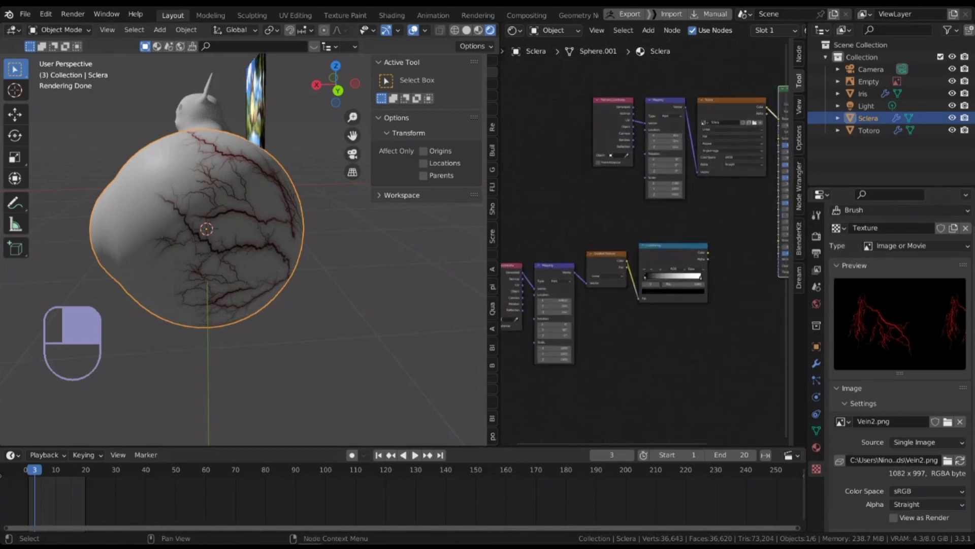
{"action": "middle_click_drag", "start_coordinate": [645, 203], "coordinate": [611, 242]}
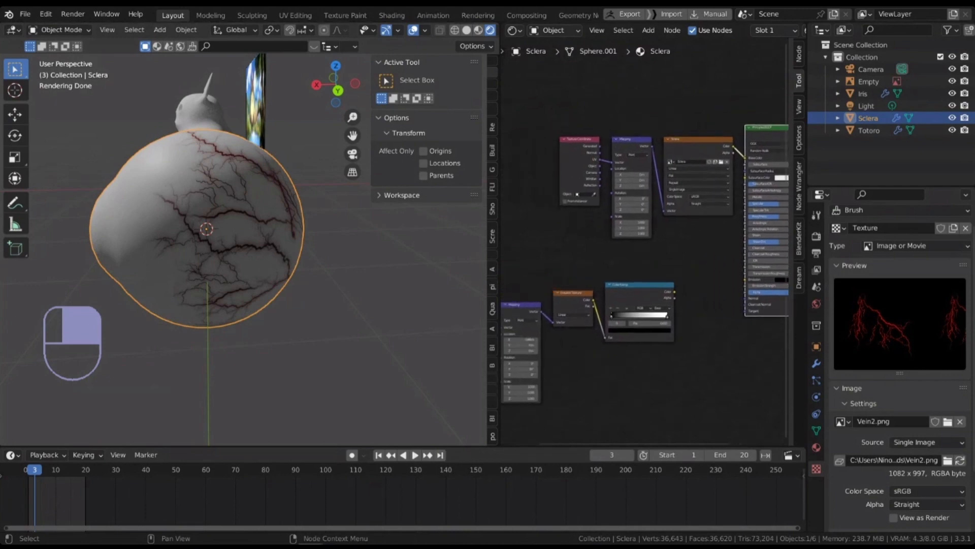
{"action": "left_click_drag", "start_coordinate": [546, 118], "coordinate": [697, 202]}
{"action": "left_click_drag", "start_coordinate": [697, 139], "coordinate": [548, 120]}
{"action": "middle_click_drag", "start_coordinate": [569, 203], "coordinate": [628, 170]}
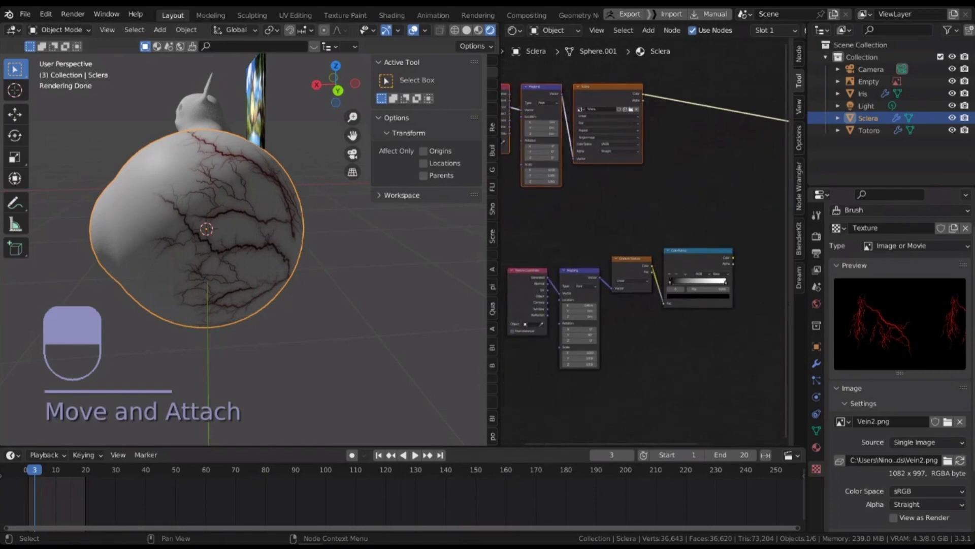
{"action": "left_click_drag", "start_coordinate": [524, 240], "coordinate": [683, 308]}
{"action": "left_click_drag", "start_coordinate": [698, 251], "coordinate": [604, 241]}
{"action": "middle_click_drag", "start_coordinate": [605, 241], "coordinate": [536, 306]}
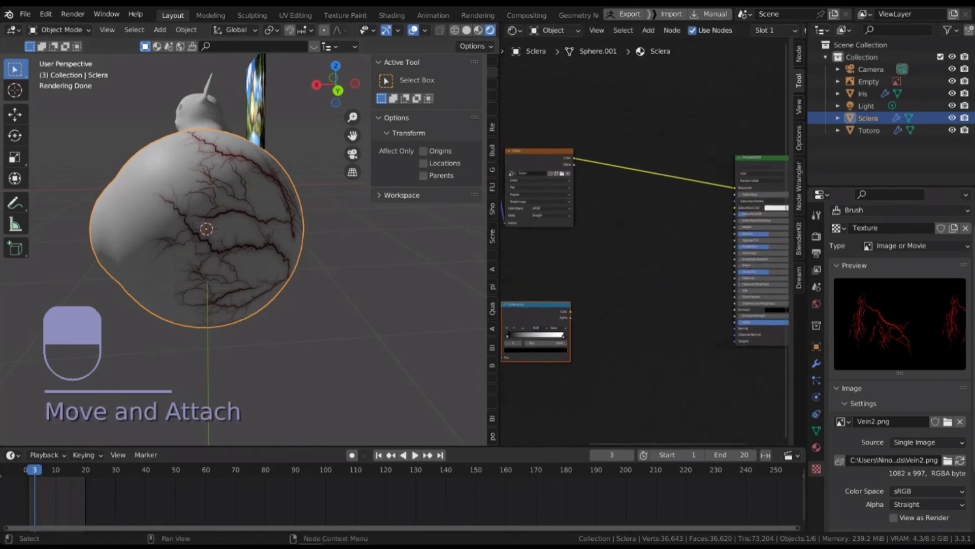
- Add a MixRGB node on the link between the Sclera image texture and the Principled BSDF's Base Color
{"action": "left_click", "coordinate": [603, 190]}
{"action": "key", "text": "shift+a"}
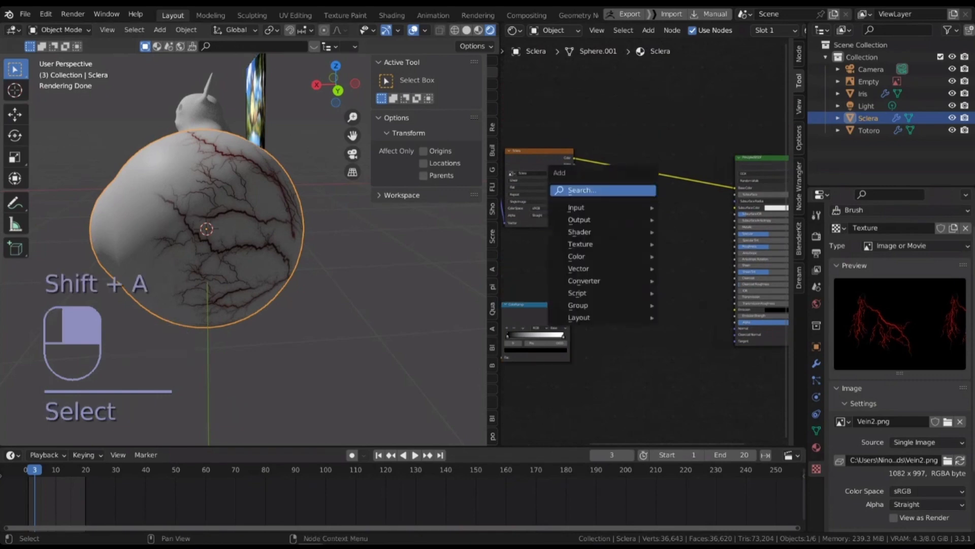
{"action": "left_click", "coordinate": [635, 191]}
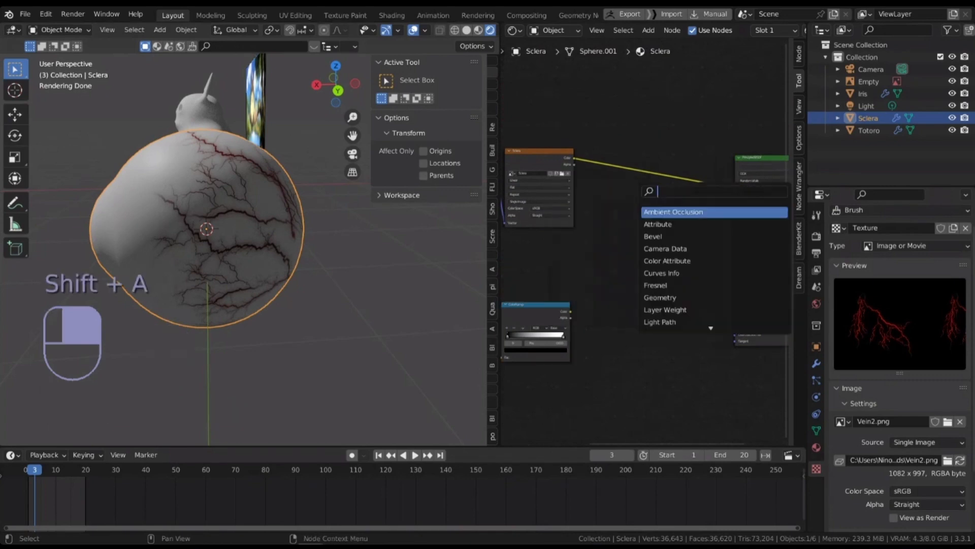
{"action": "type", "text": "mixrg"}
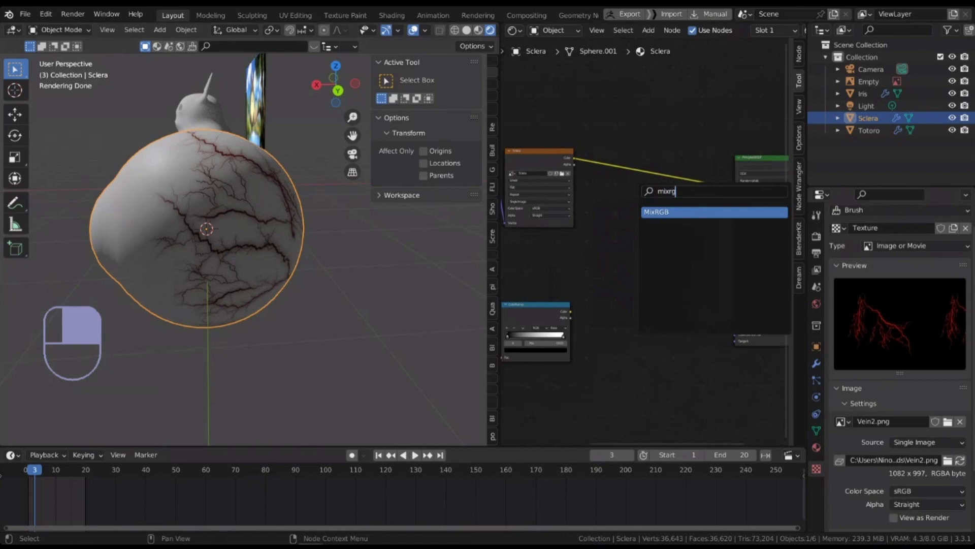
{"action": "key", "text": "Return"}
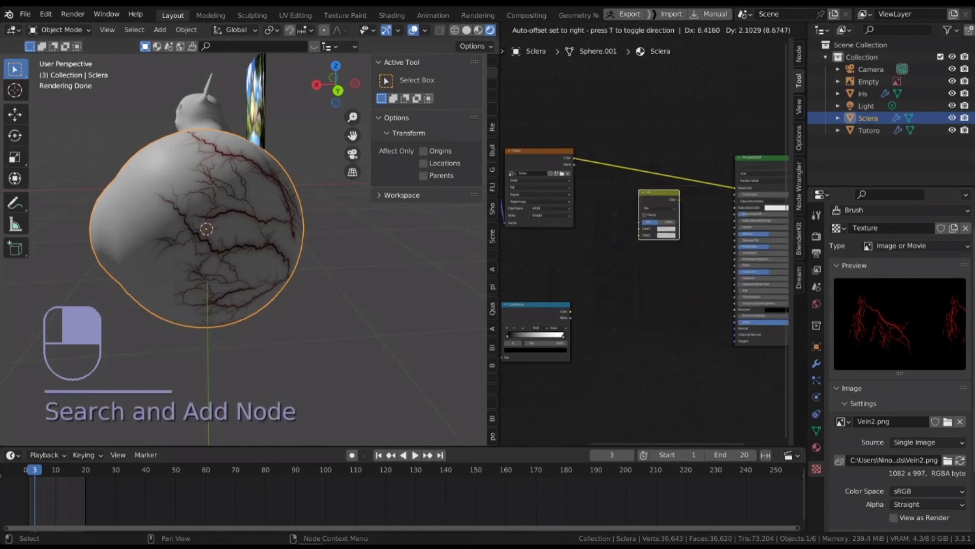
{"action": "left_click", "coordinate": [647, 173]}
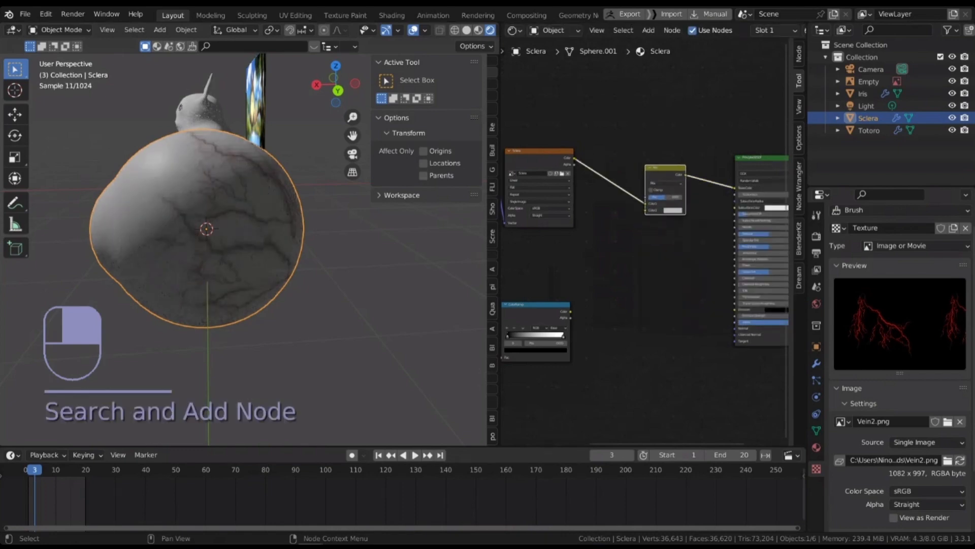
{"action": "middle_click_drag", "start_coordinate": [647, 175], "coordinate": [730, 173]}
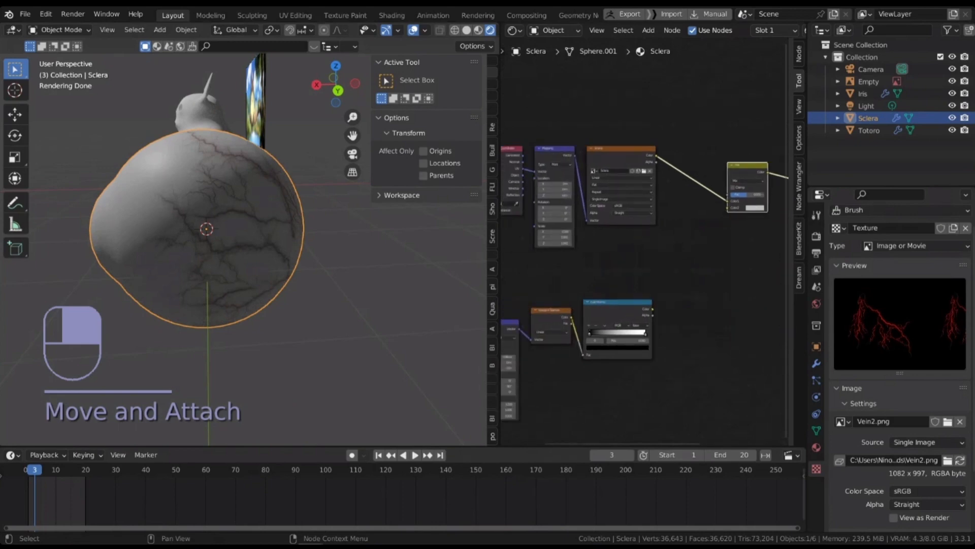
- Connect the ColorRamp's Color output to the Mix node's Fac input
{"action": "scroll", "coordinate": [596, 346], "scroll_direction": "up", "scroll_amount": 2}
{"action": "middle_click_drag", "start_coordinate": [597, 345], "coordinate": [546, 363]}
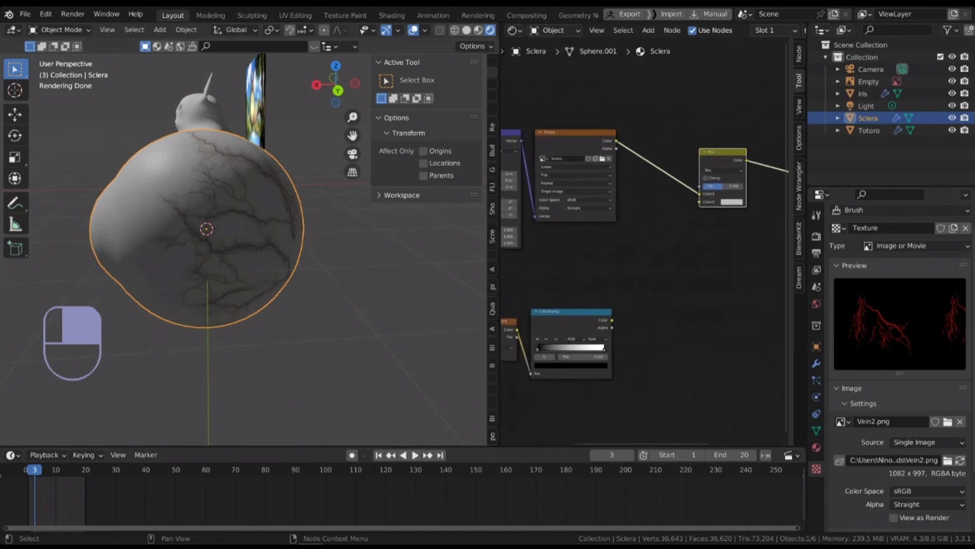
{"action": "scroll", "coordinate": [711, 193], "scroll_direction": "up", "scroll_amount": 3}
{"action": "scroll", "coordinate": [709, 206], "scroll_direction": "up", "scroll_amount": 2}
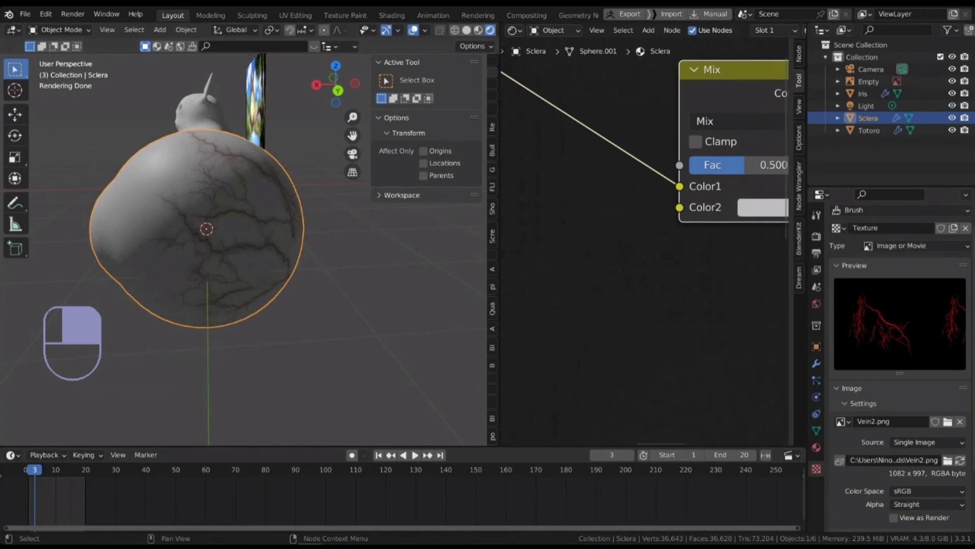
{"action": "scroll", "coordinate": [706, 184], "scroll_direction": "down", "scroll_amount": 2}
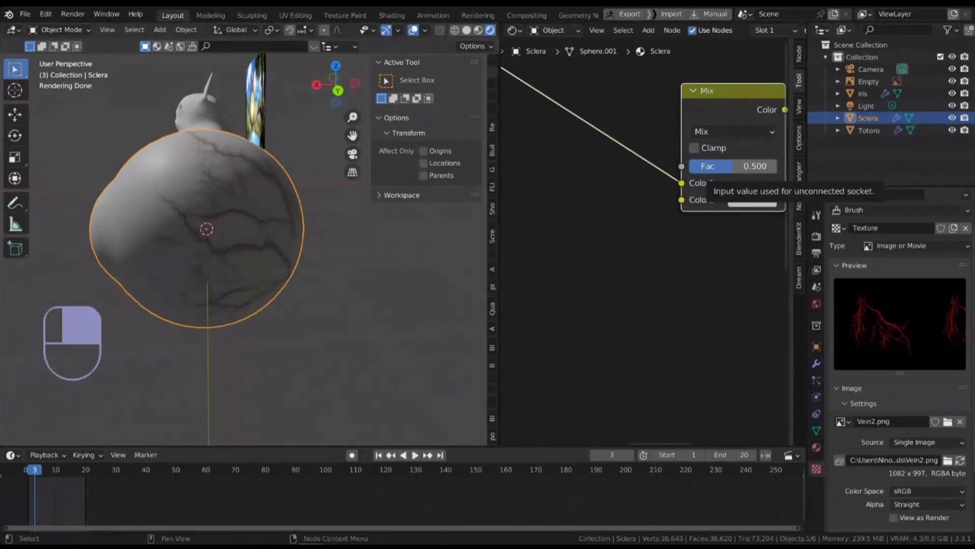
{"action": "scroll", "coordinate": [713, 172], "scroll_direction": "down", "scroll_amount": 3}
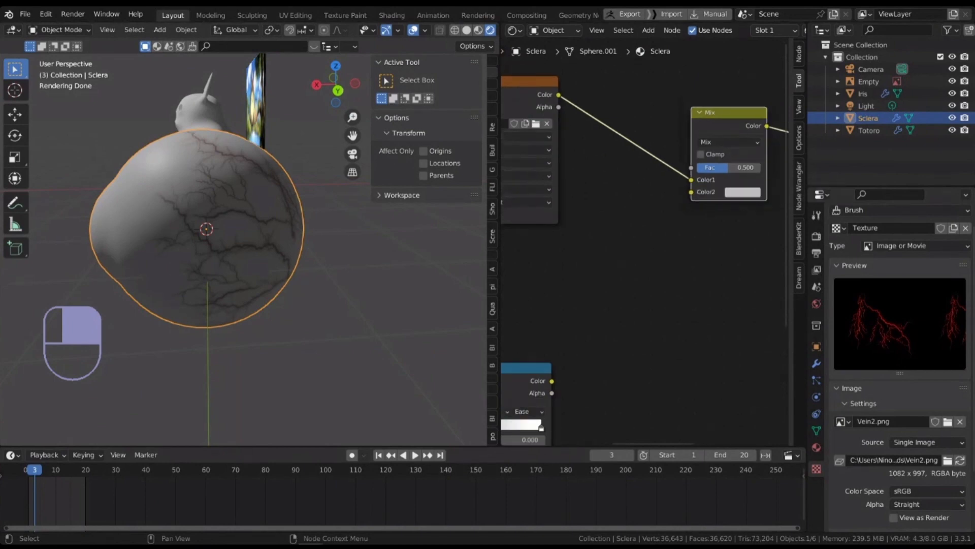
{"action": "scroll", "coordinate": [579, 314], "scroll_direction": "down", "scroll_amount": 4}
{"action": "middle_click_drag", "start_coordinate": [579, 315], "coordinate": [642, 269]}
{"action": "left_click_drag", "start_coordinate": [621, 318], "coordinate": [723, 161]}
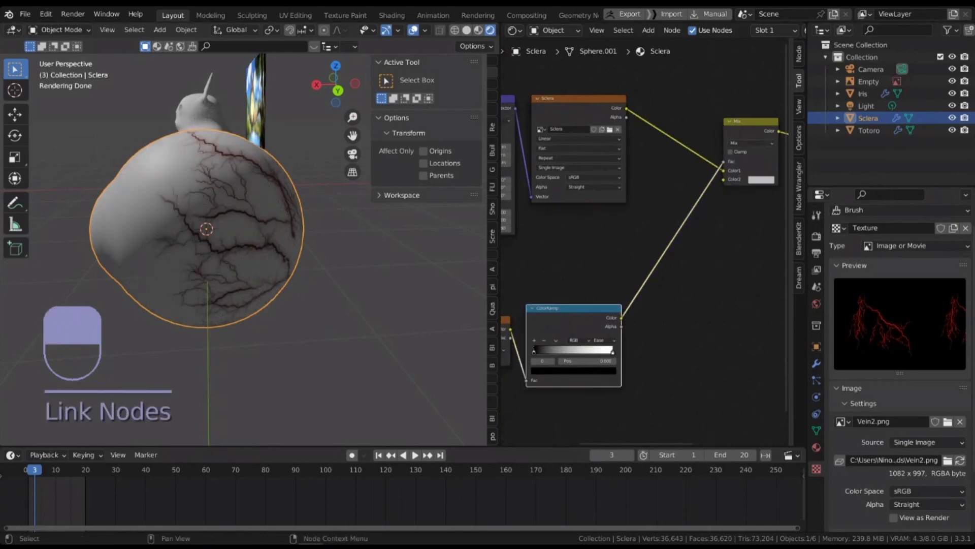
- Set the Mix node's Color2 to a dark red with hue 0.002, saturation 0.966 and value 0.307
{"action": "middle_click_drag", "start_coordinate": [717, 204], "coordinate": [637, 210]}
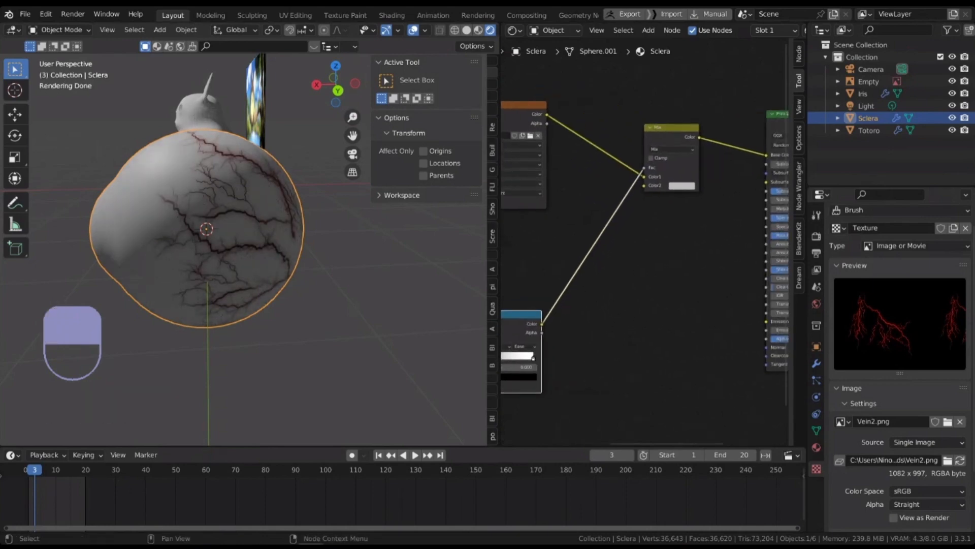
{"action": "scroll", "coordinate": [655, 185], "scroll_direction": "up", "scroll_amount": 2}
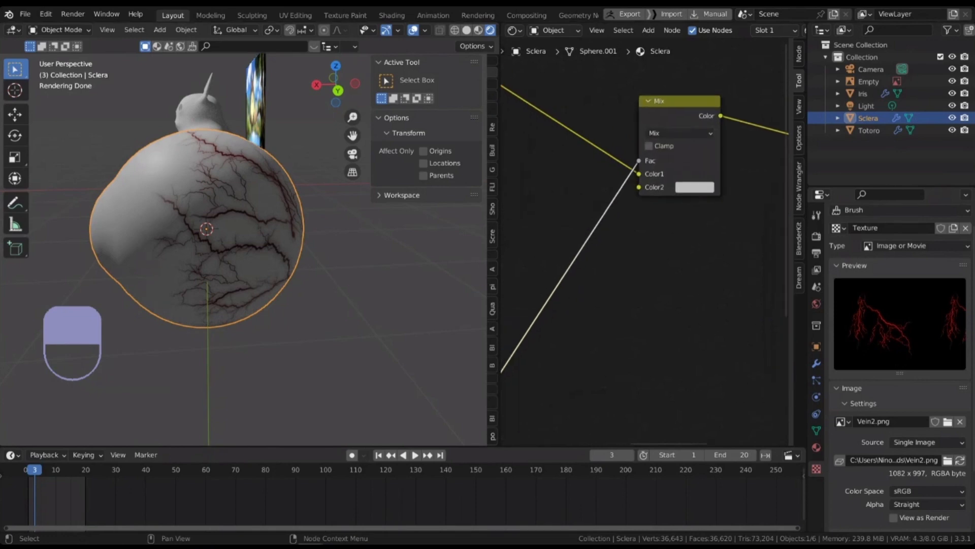
{"action": "left_click", "coordinate": [694, 187]}
{"action": "left_click", "coordinate": [723, 98]}
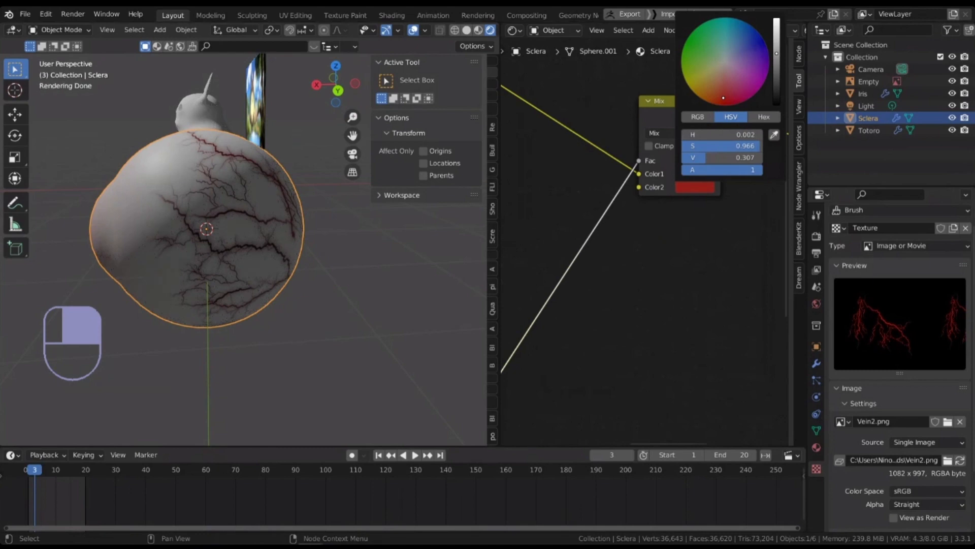
- Examine the sclera's vein and red gradient shading from several sides, finishing in the straight back view
{"action": "scroll", "coordinate": [297, 249], "scroll_direction": "down", "scroll_amount": 5}
{"action": "scroll", "coordinate": [513, 245], "scroll_direction": "down", "scroll_amount": 2}
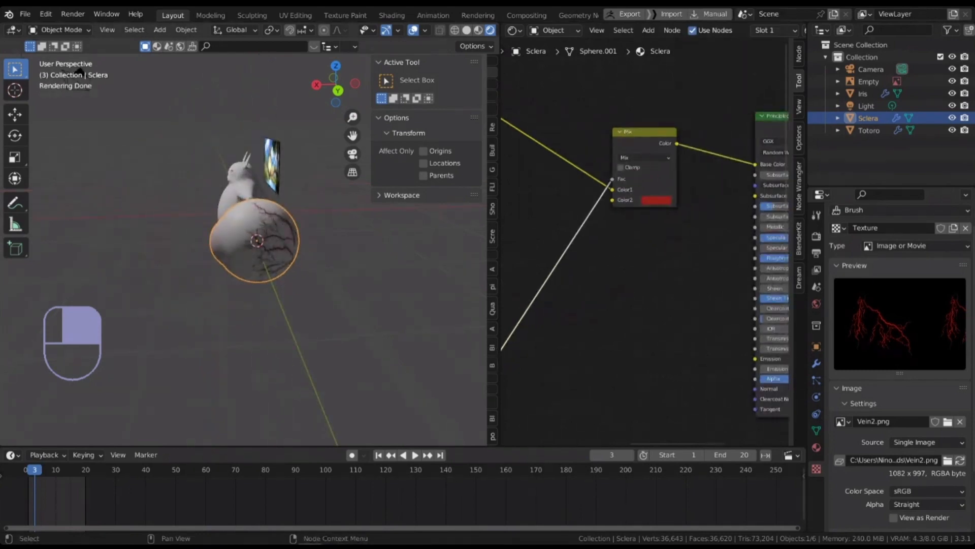
{"action": "scroll", "coordinate": [574, 259], "scroll_direction": "down", "scroll_amount": 1}
{"action": "middle_click_drag", "start_coordinate": [574, 259], "coordinate": [682, 229]}
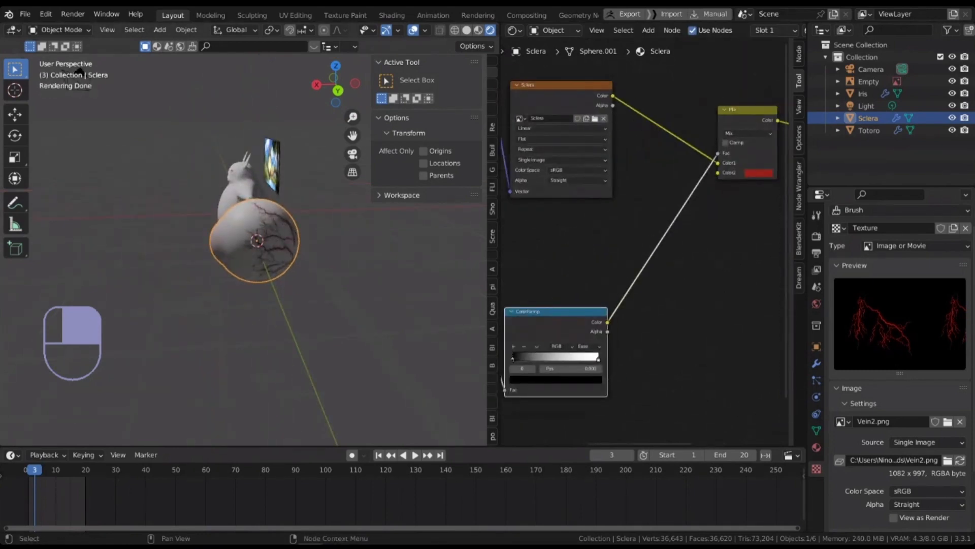
{"action": "middle_click_drag", "start_coordinate": [150, 245], "coordinate": [216, 245]}
{"action": "scroll", "coordinate": [216, 245], "scroll_direction": "up", "scroll_amount": 5}
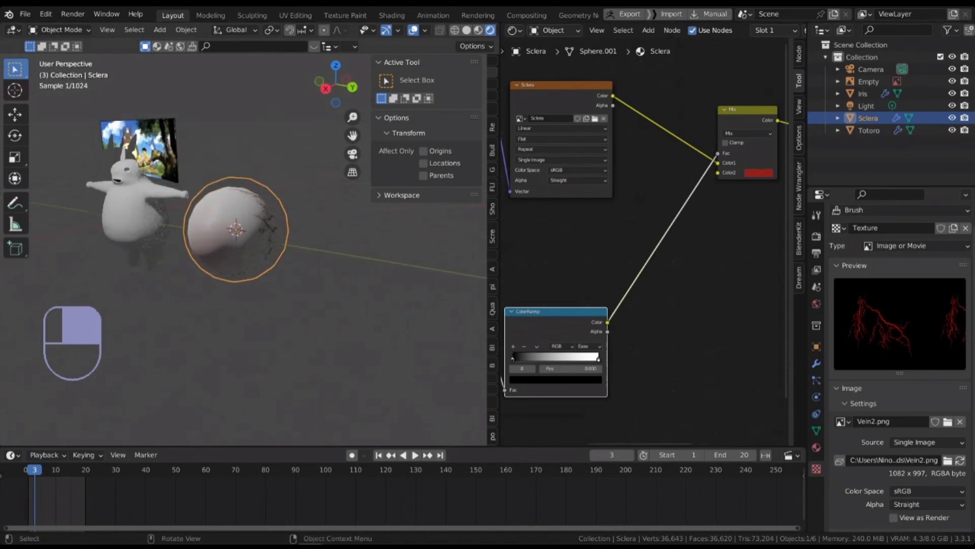
{"action": "scroll", "coordinate": [274, 224], "scroll_direction": "down", "scroll_amount": 2}
{"action": "middle_click_drag", "start_coordinate": [274, 224], "coordinate": [214, 226], "text": "alt"}
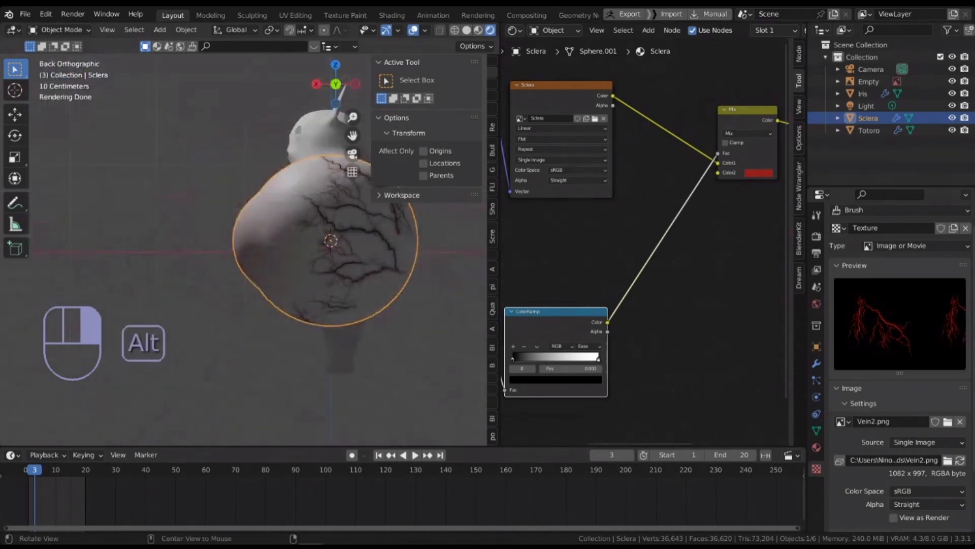
- Try reversing the ColorRamp and moving the Sclera image link to the Mix node's Color2, undoing both changes
{"action": "scroll", "coordinate": [524, 353], "scroll_direction": "up", "scroll_amount": 3}
{"action": "mouse_move", "coordinate": [509, 361]}
{"action": "left_mouse_down"}
{"action": "mouse_move", "coordinate": [619, 361]}
{"action": "mouse_move", "coordinate": [525, 361]}
{"action": "left_mouse_up"}
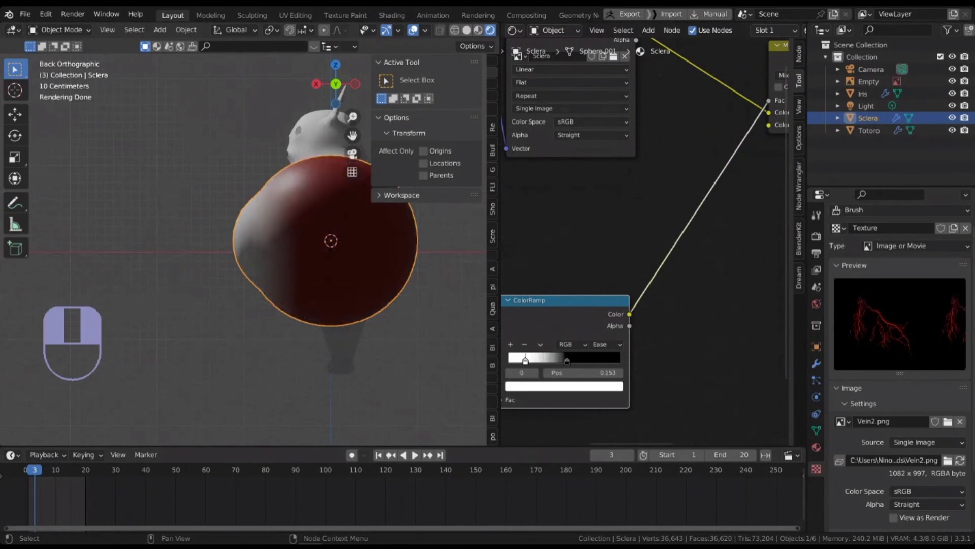
{"action": "key", "text": "ctrl+z"}
{"action": "key", "text": "ctrl+z"}
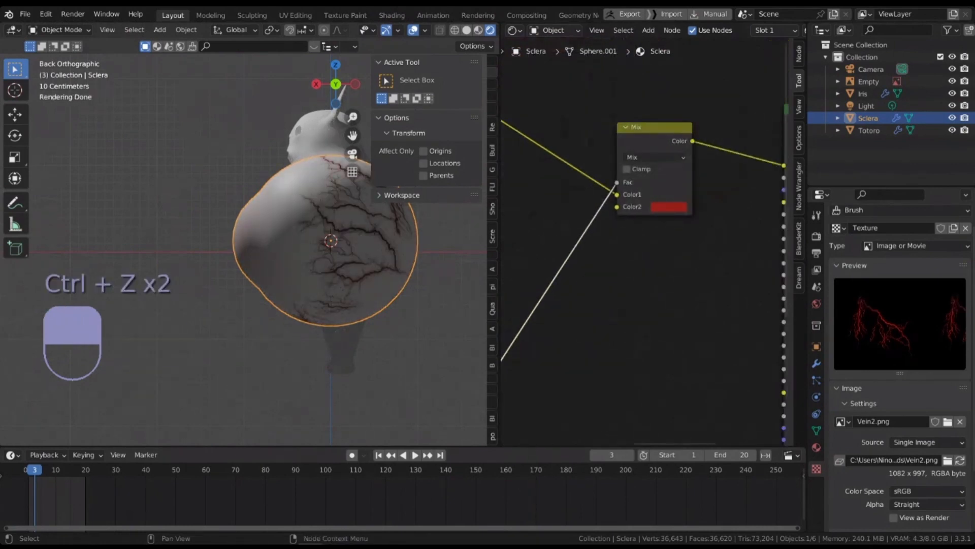
{"action": "left_click_drag", "start_coordinate": [616, 182], "coordinate": [617, 207]}
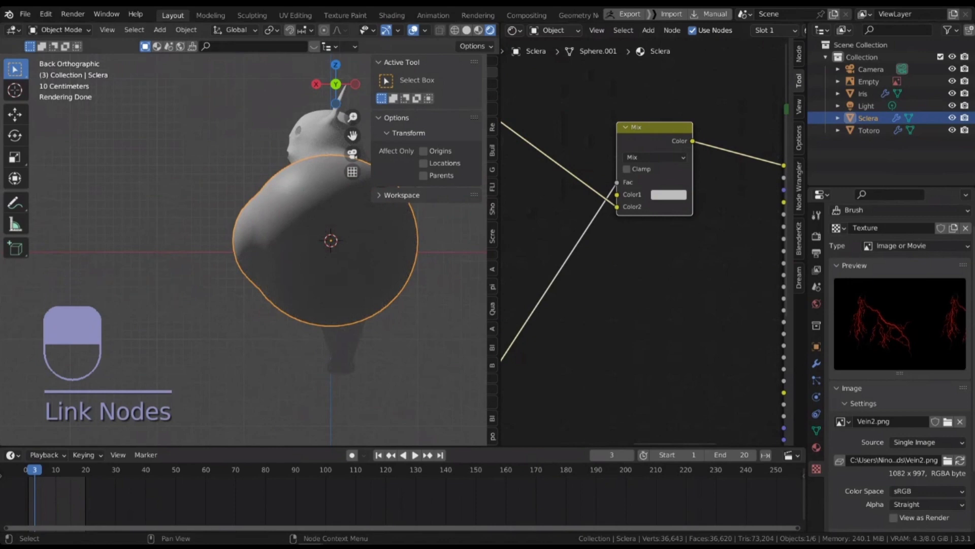
{"action": "key", "text": "ctrl+z"}
- Reverse the ColorRamp to run from white to black and place the black stop about two thirds along the gradient
{"action": "scroll", "coordinate": [568, 216], "scroll_direction": "down", "scroll_amount": 2}
{"action": "middle_click_drag", "start_coordinate": [568, 219], "coordinate": [757, 89], "text": "shift"}
{"action": "scroll", "coordinate": [592, 296], "scroll_direction": "up", "scroll_amount": 3}
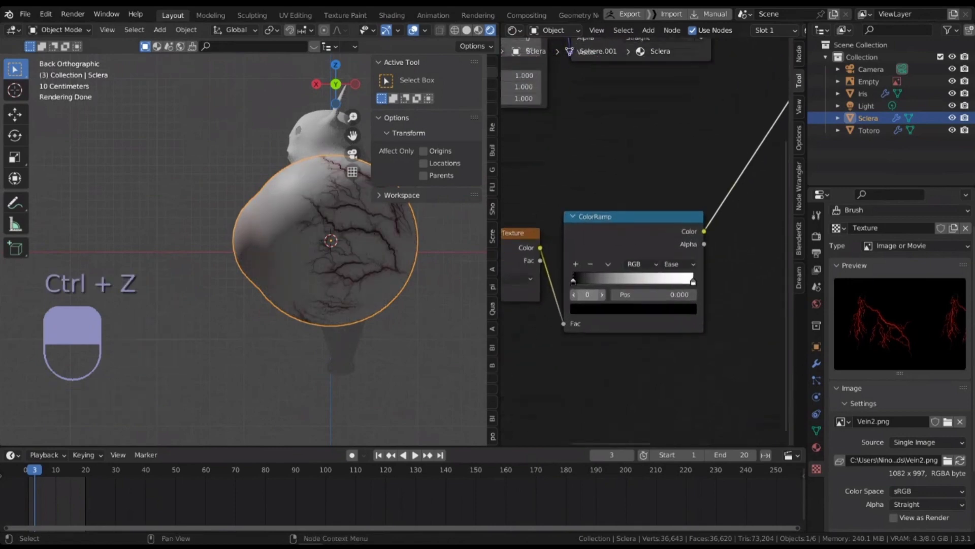
{"action": "middle_click_drag", "start_coordinate": [592, 296], "coordinate": [557, 292], "text": "shift"}
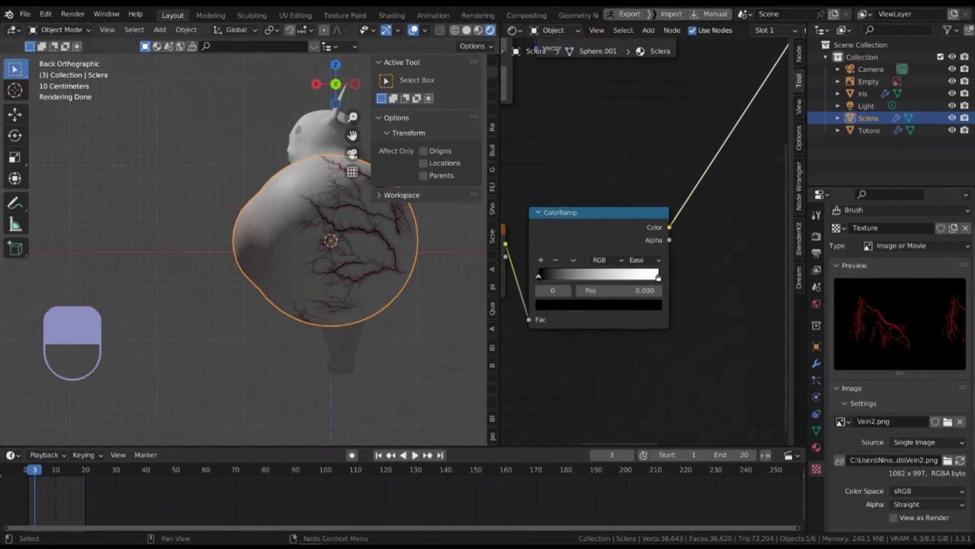
{"action": "mouse_move", "coordinate": [538, 277]}
{"action": "left_mouse_down"}
{"action": "mouse_move", "coordinate": [678, 278]}
{"action": "mouse_move", "coordinate": [553, 277]}
{"action": "left_mouse_up"}
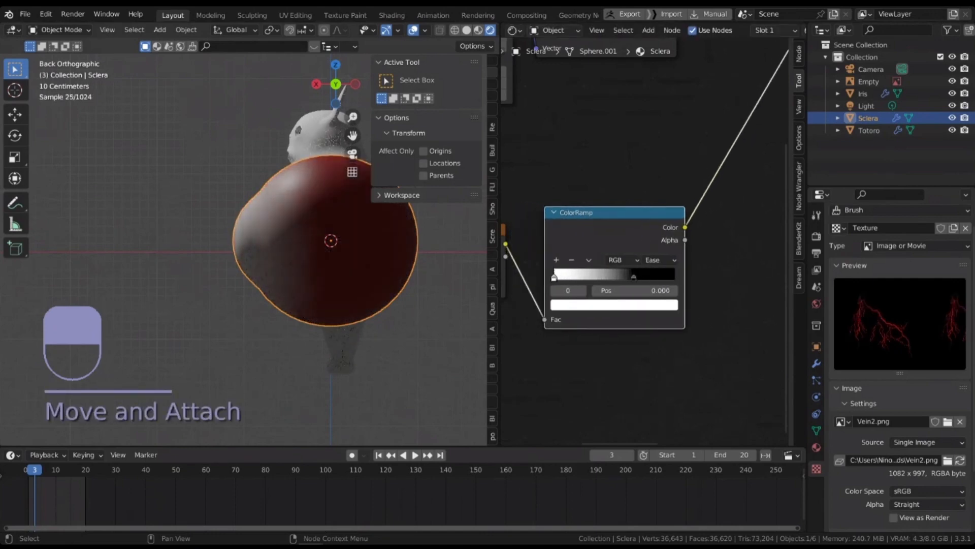
- Shift the red mask across the sclera by setting the gradient Mapping node's X location to -0.25 m
{"action": "scroll", "coordinate": [563, 270], "scroll_direction": "down", "scroll_amount": 5}
{"action": "middle_click_drag", "start_coordinate": [563, 270], "coordinate": [508, 339], "text": "shift"}
{"action": "scroll", "coordinate": [699, 164], "scroll_direction": "up", "scroll_amount": 3}
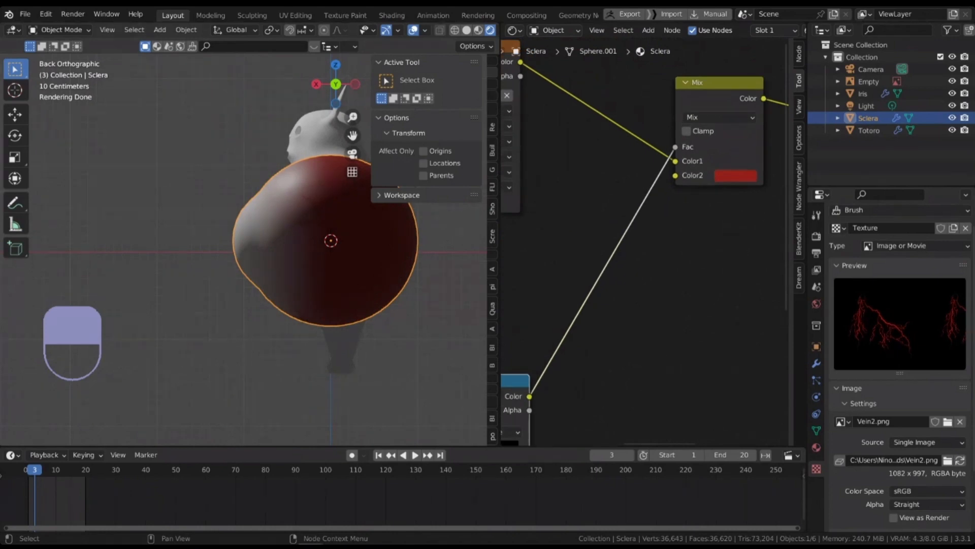
{"action": "scroll", "coordinate": [701, 171], "scroll_direction": "down", "scroll_amount": 4}
{"action": "middle_click_drag", "start_coordinate": [701, 172], "coordinate": [767, 138], "text": "shift"}
{"action": "middle_click_drag", "start_coordinate": [630, 284], "coordinate": [705, 241], "text": "shift"}
{"action": "scroll", "coordinate": [696, 249], "scroll_direction": "up", "scroll_amount": 1}
{"action": "middle_click_drag", "start_coordinate": [635, 254], "coordinate": [702, 239], "text": "shift"}
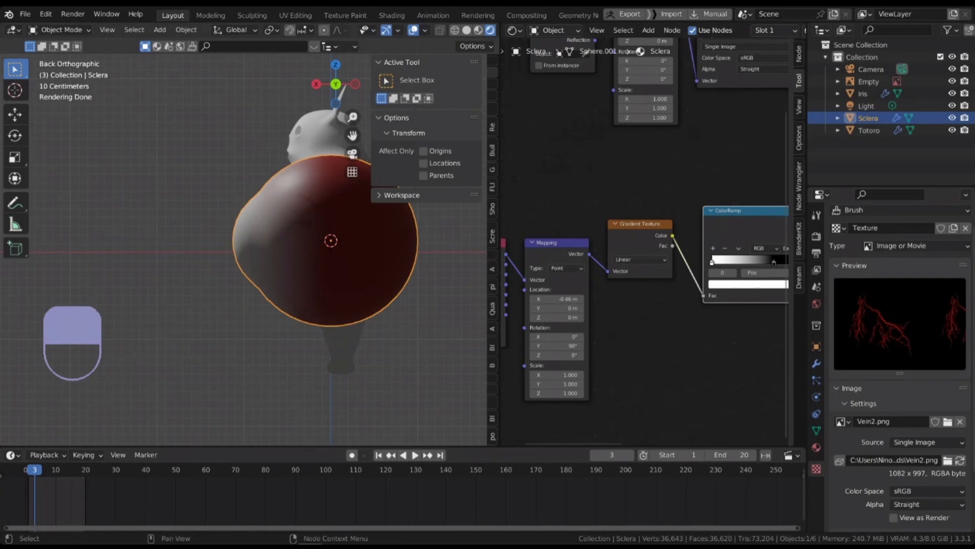
{"action": "middle_click_drag", "start_coordinate": [610, 285], "coordinate": [660, 278]}
{"action": "scroll", "coordinate": [309, 223], "scroll_direction": "up", "scroll_amount": 3}
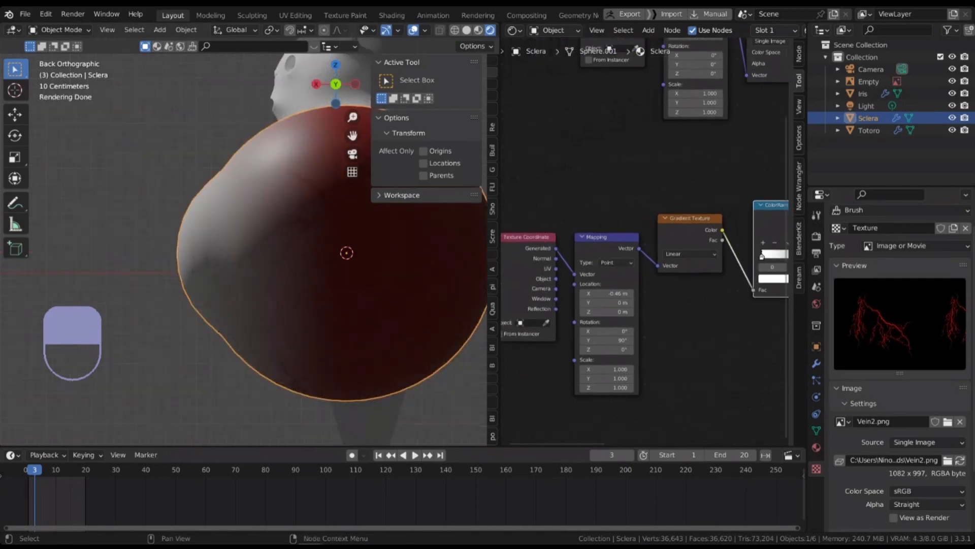
{"action": "scroll", "coordinate": [529, 359], "scroll_direction": "up", "scroll_amount": 2}
{"action": "left_click_drag", "start_coordinate": [639, 266], "coordinate": [668, 266], "text": "shift"}
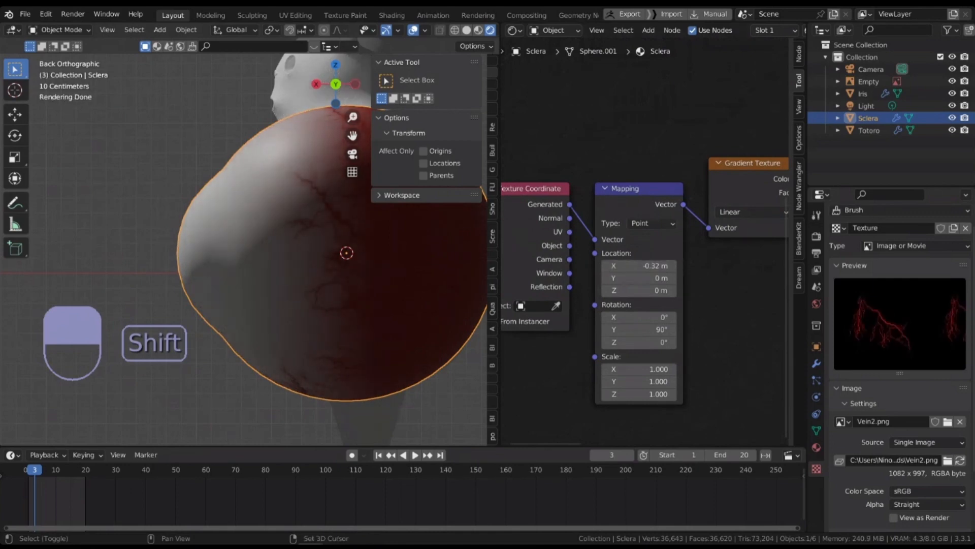
{"action": "middle_click_drag", "start_coordinate": [396, 254], "coordinate": [292, 251], "text": "shift"}
{"action": "left_click_drag", "start_coordinate": [639, 266], "coordinate": [636, 265], "text": "shift"}
{"action": "middle_click_drag", "start_coordinate": [244, 254], "coordinate": [158, 216]}
{"action": "scroll", "coordinate": [376, 239], "scroll_direction": "up", "scroll_amount": 3}
{"action": "scroll", "coordinate": [355, 231], "scroll_direction": "down", "scroll_amount": 4}
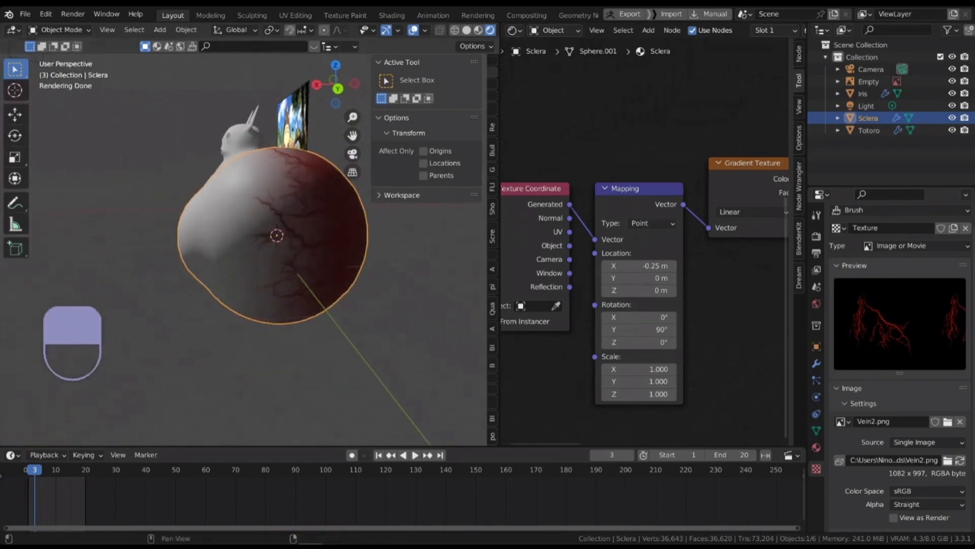
- Enable the viewport display of the Sclera's Subdivision modifier and reselect the sclera
{"action": "left_click", "coordinate": [816, 363]}
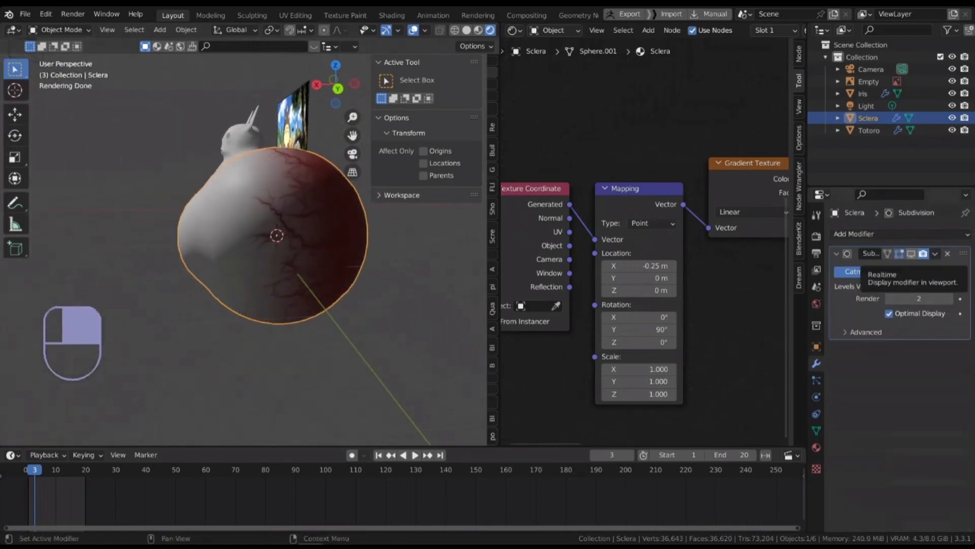
{"action": "left_click", "coordinate": [911, 253]}
{"action": "left_click", "coordinate": [406, 254]}
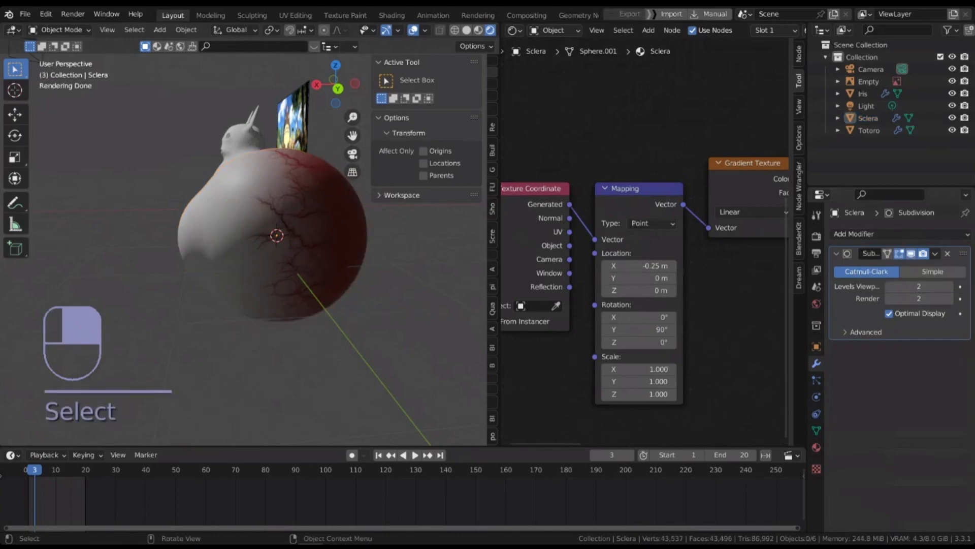
{"action": "middle_click_drag", "start_coordinate": [406, 254], "coordinate": [410, 264]}
{"action": "left_click", "coordinate": [305, 229]}
- Set the Principled BSDF's Roughness to 0 and check the glossy sclera from the front
{"action": "scroll", "coordinate": [641, 244], "scroll_direction": "down", "scroll_amount": 5}
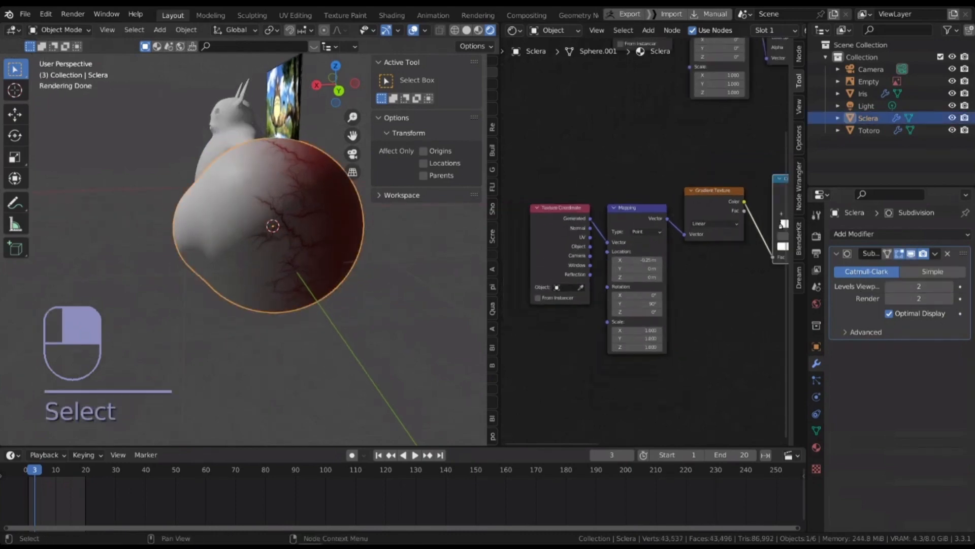
{"action": "middle_click_drag", "start_coordinate": [711, 229], "coordinate": [590, 264]}
{"action": "scroll", "coordinate": [648, 249], "scroll_direction": "down", "scroll_amount": 5}
{"action": "middle_click_drag", "start_coordinate": [784, 241], "coordinate": [503, 254]}
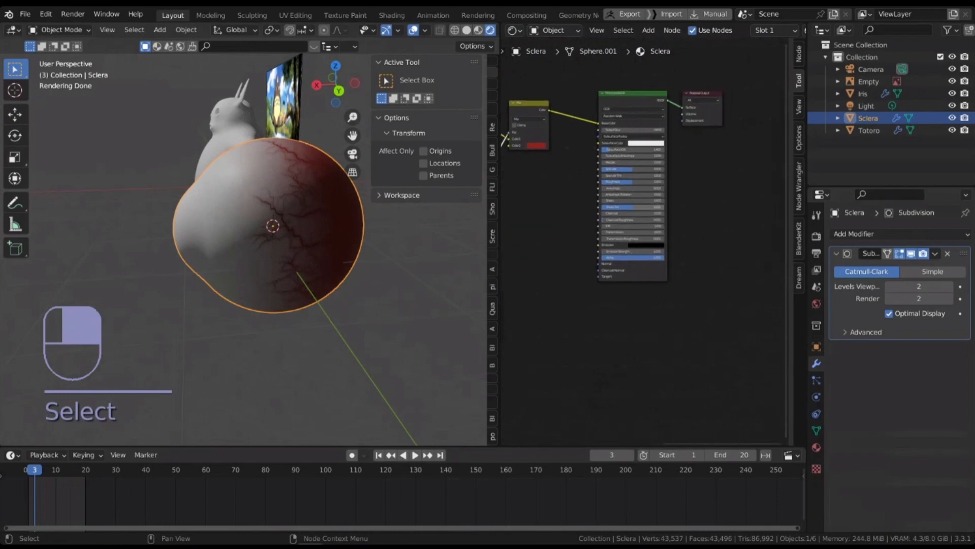
{"action": "scroll", "coordinate": [632, 195], "scroll_direction": "up", "scroll_amount": 7}
{"action": "left_click_drag", "start_coordinate": [628, 162], "coordinate": [559, 161]}
{"action": "middle_click_drag", "start_coordinate": [219, 229], "coordinate": [376, 208]}
{"action": "scroll", "coordinate": [284, 218], "scroll_direction": "down", "scroll_amount": 4}
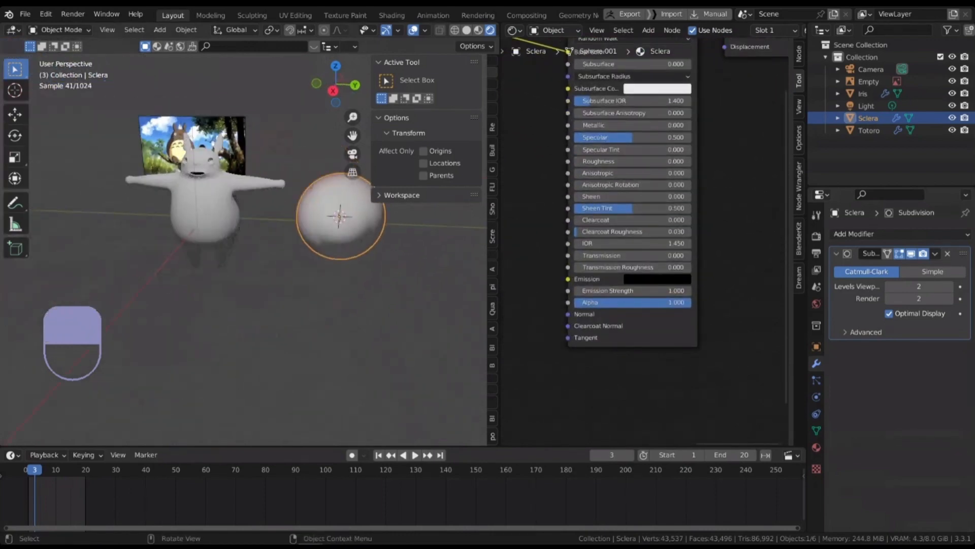
{"action": "middle_click_drag", "start_coordinate": [264, 219], "coordinate": [287, 249]}
{"action": "scroll", "coordinate": [305, 214], "scroll_direction": "up", "scroll_amount": 4}
{"action": "middle_click_drag", "start_coordinate": [330, 193], "coordinate": [249, 203], "text": "shift"}
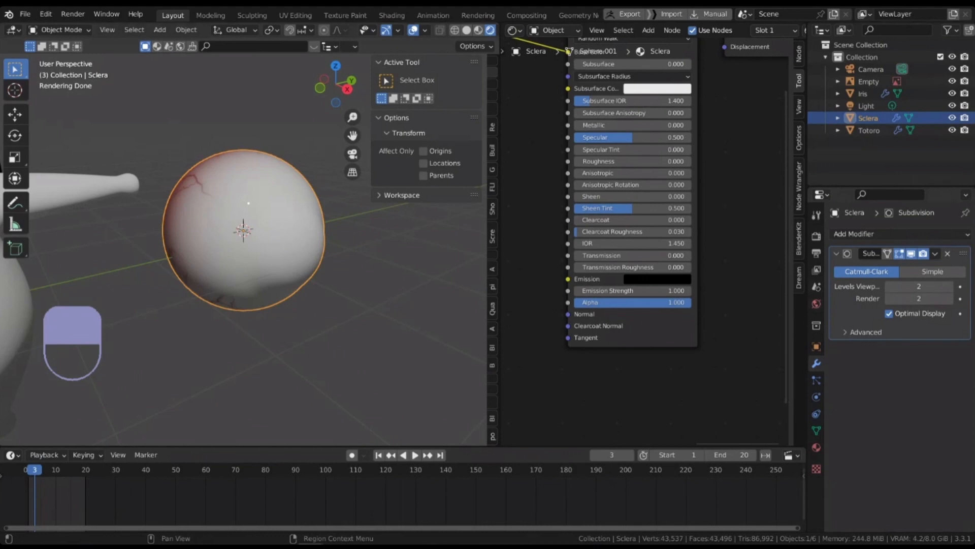
- Feed the World background color with an Environment Texture using cape_hill_4k.hdr and check the sclera under this lighting
{"action": "left_click", "coordinate": [816, 303]}
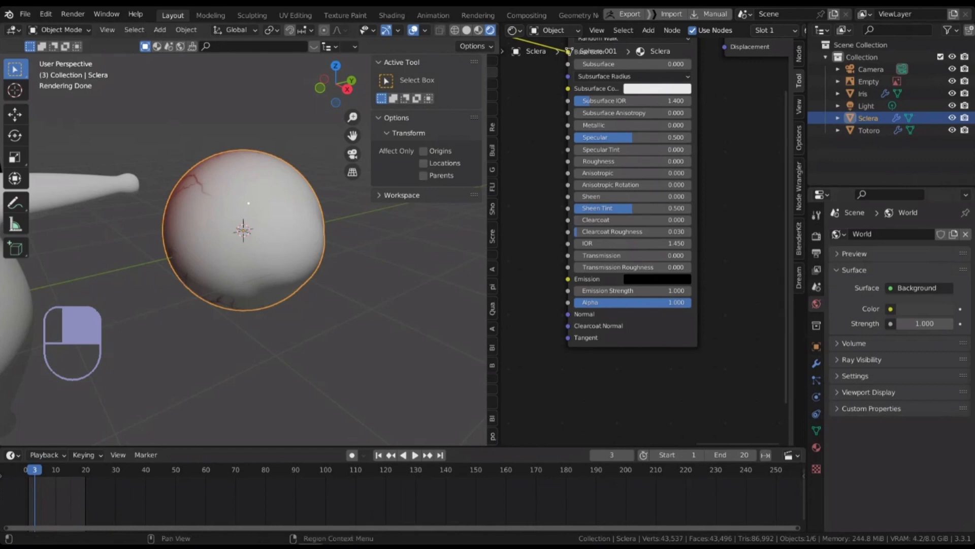
{"action": "left_click", "coordinate": [890, 308]}
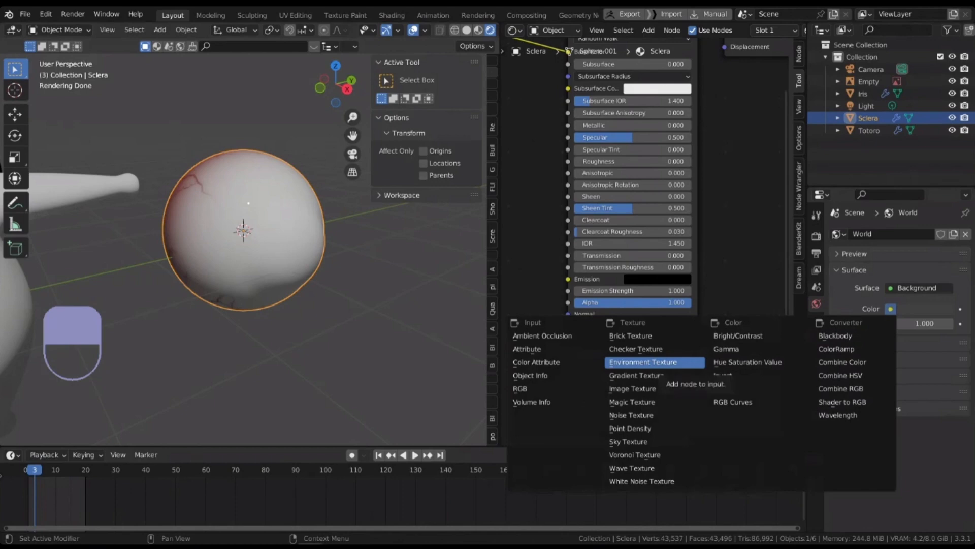
{"action": "left_click", "coordinate": [652, 361]}
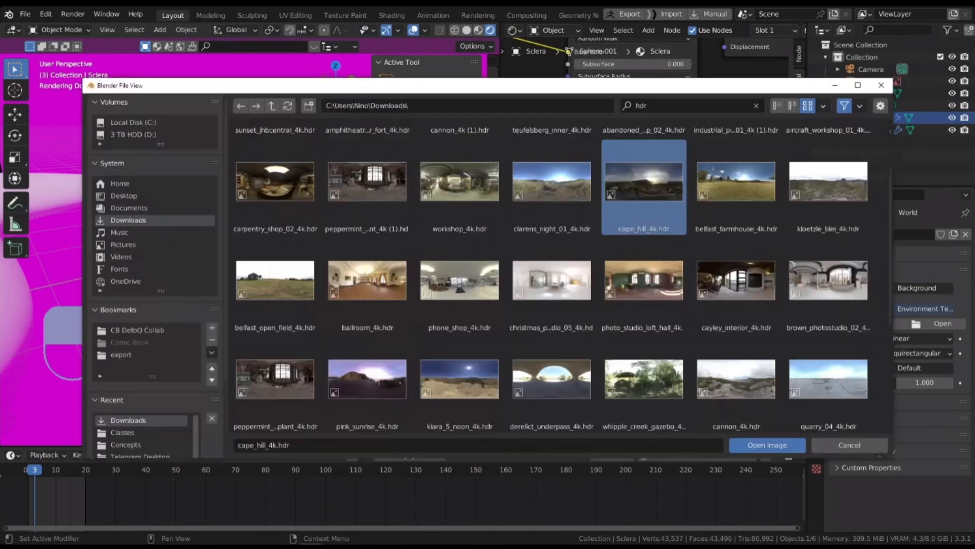
{"action": "double_click", "coordinate": [647, 185]}
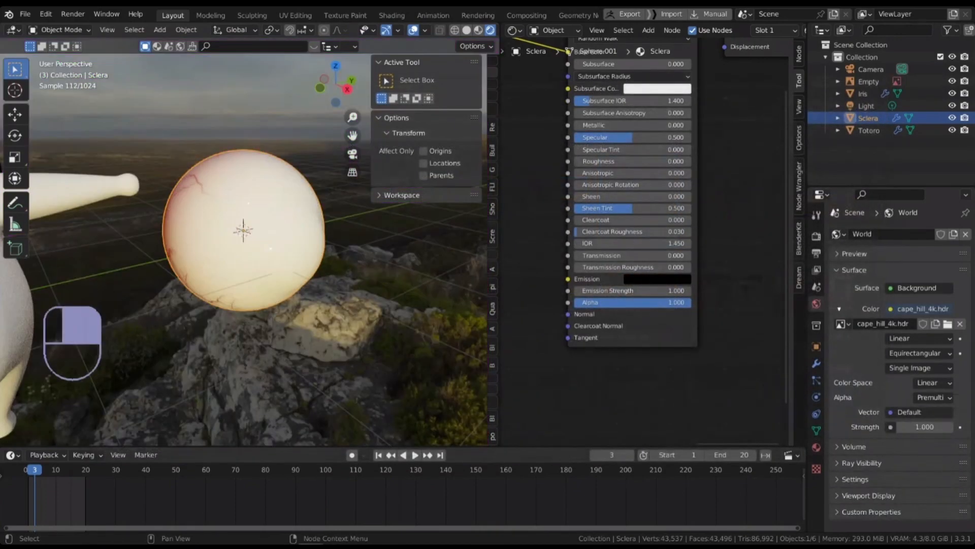
{"action": "middle_click_drag", "start_coordinate": [315, 243], "coordinate": [127, 238]}
{"action": "scroll", "coordinate": [244, 244], "scroll_direction": "down", "scroll_amount": 2}
{"action": "scroll", "coordinate": [330, 219], "scroll_direction": "up", "scroll_amount": 4}
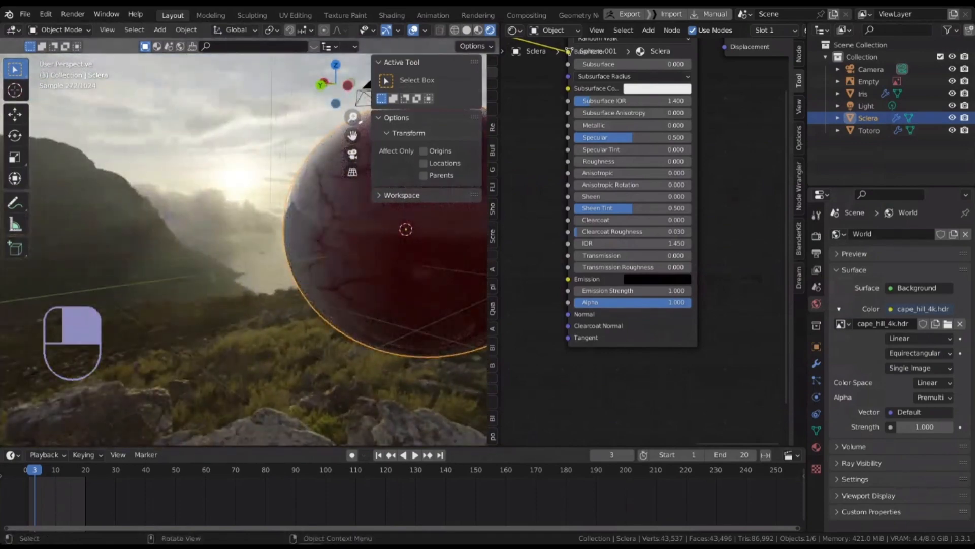
{"action": "left_click", "coordinate": [330, 218]}
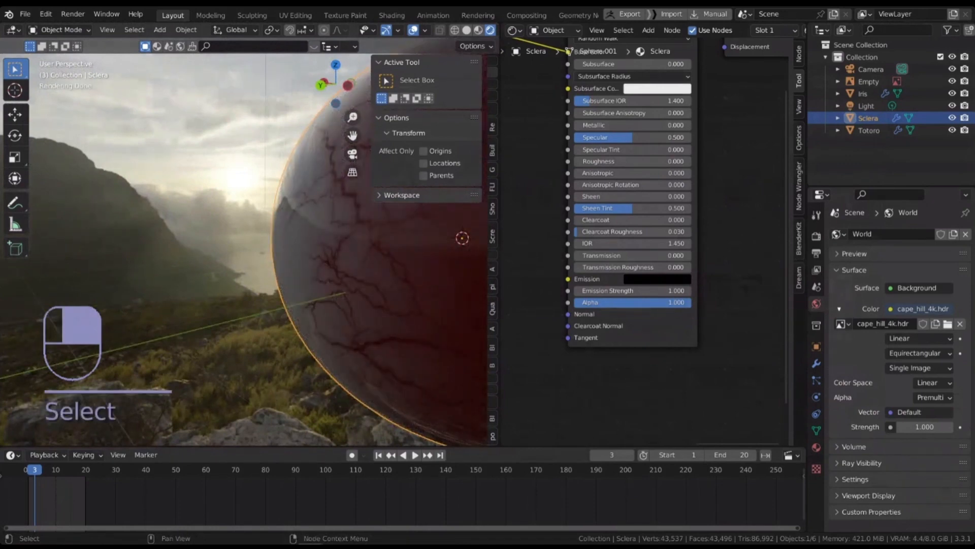
{"action": "scroll", "coordinate": [243, 244], "scroll_direction": "down", "scroll_amount": 5}
- Replace the World's environment image with the whipple_creek_gazebo HDR and view both models under it
{"action": "middle_click_drag", "start_coordinate": [203, 244], "coordinate": [427, 249]}
{"action": "left_click", "coordinate": [948, 324]}
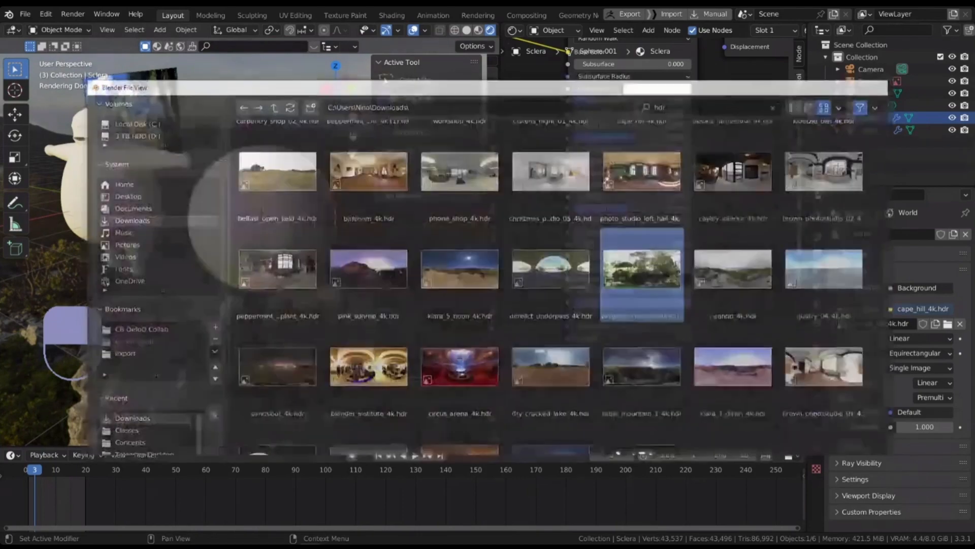
{"action": "key", "text": "Return"}
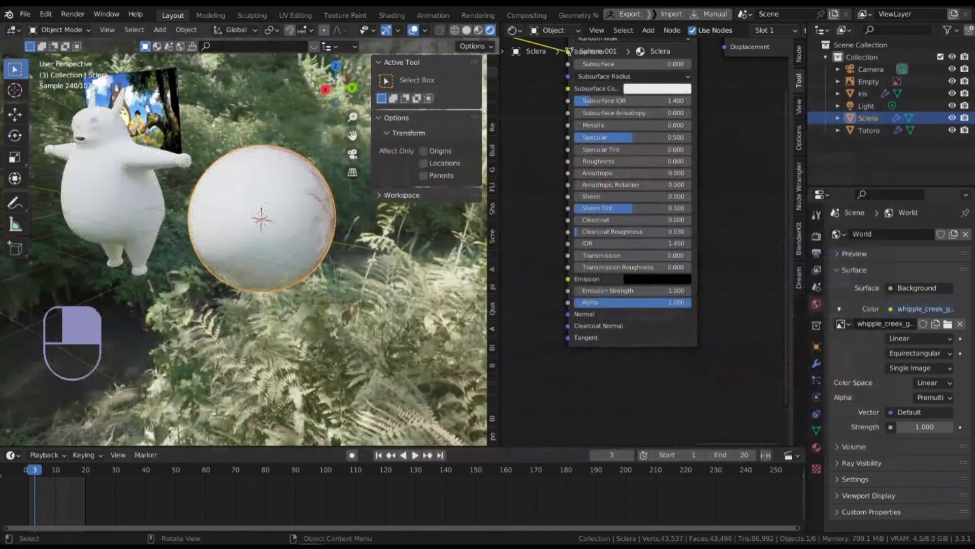
{"action": "scroll", "coordinate": [356, 228], "scroll_direction": "down", "scroll_amount": 1}
{"action": "middle_click_drag", "start_coordinate": [335, 224], "coordinate": [356, 228]}
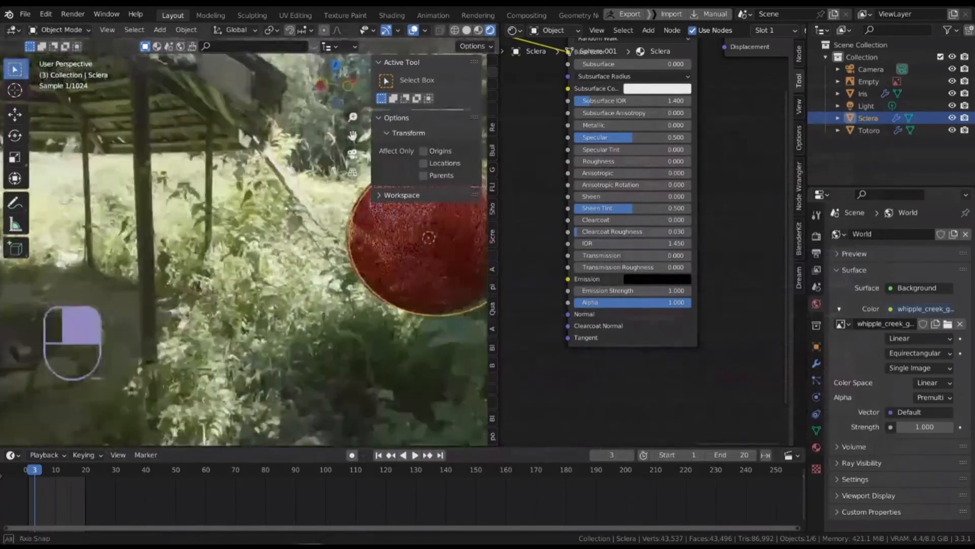
{"action": "middle_click_drag", "start_coordinate": [428, 237], "coordinate": [348, 225]}
{"action": "scroll", "coordinate": [315, 229], "scroll_direction": "up", "scroll_amount": 3}
{"action": "scroll", "coordinate": [314, 228], "scroll_direction": "down", "scroll_amount": 1}
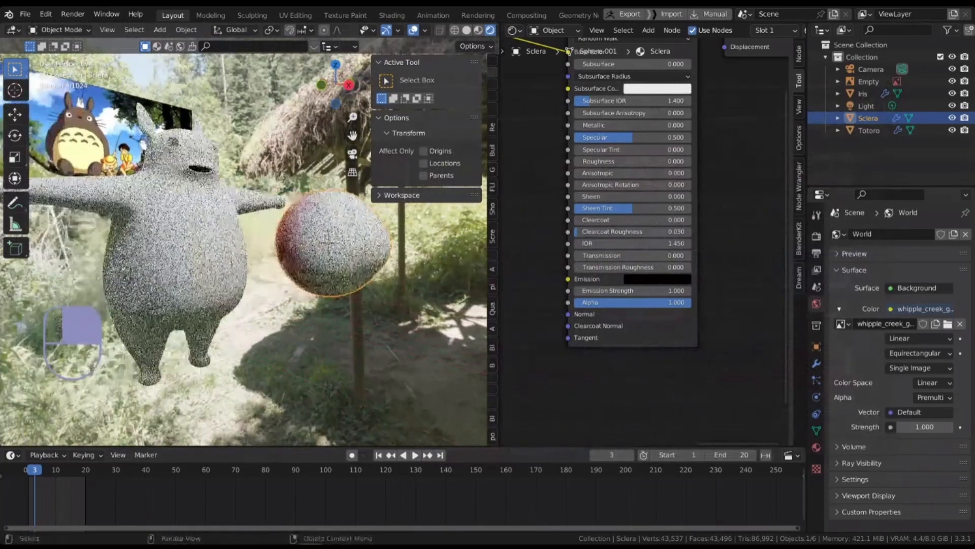
- Make the film background transparent in the render settings and deselect the sclera
{"action": "scroll", "coordinate": [315, 229], "scroll_direction": "down", "scroll_amount": 3}
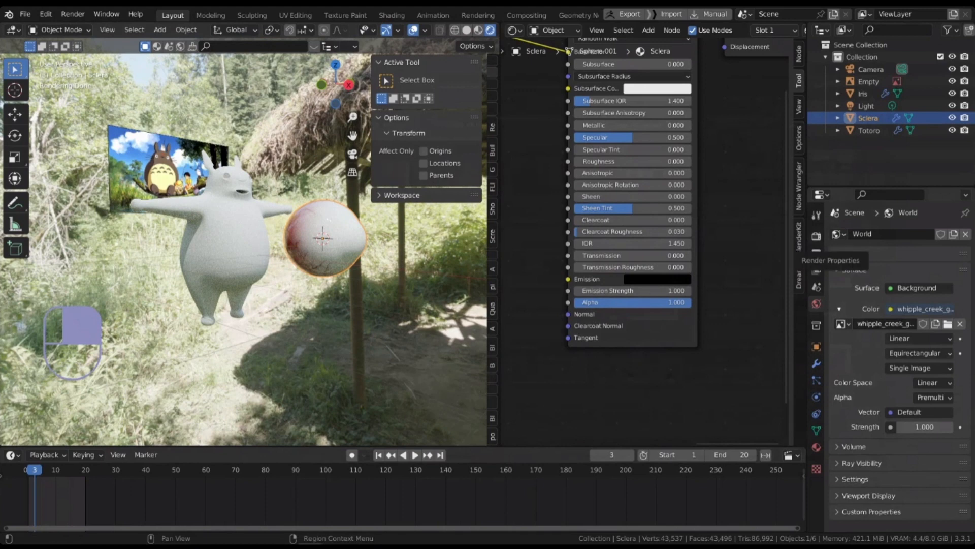
{"action": "left_click", "coordinate": [816, 236]}
{"action": "scroll", "coordinate": [899, 355], "scroll_direction": "down", "scroll_amount": 10}
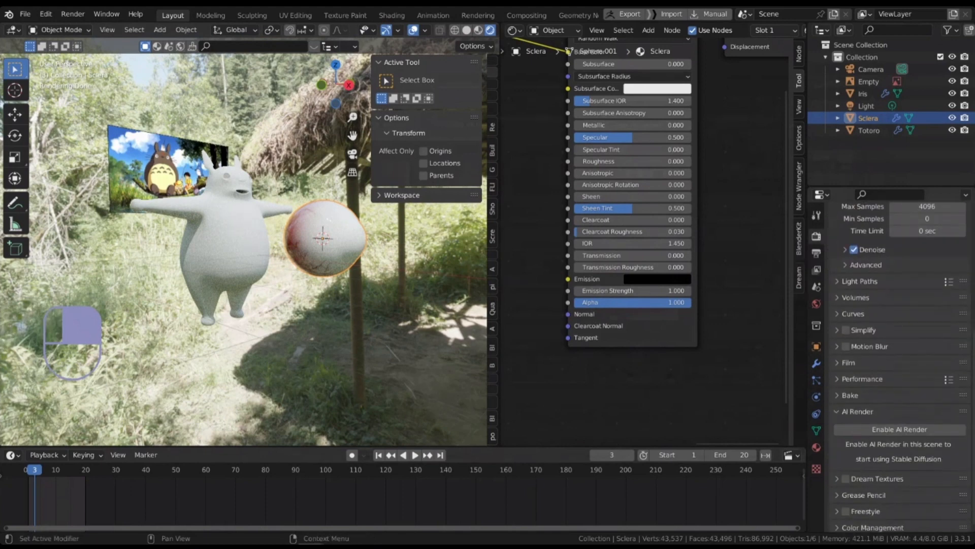
{"action": "scroll", "coordinate": [874, 407], "scroll_direction": "down", "scroll_amount": 2}
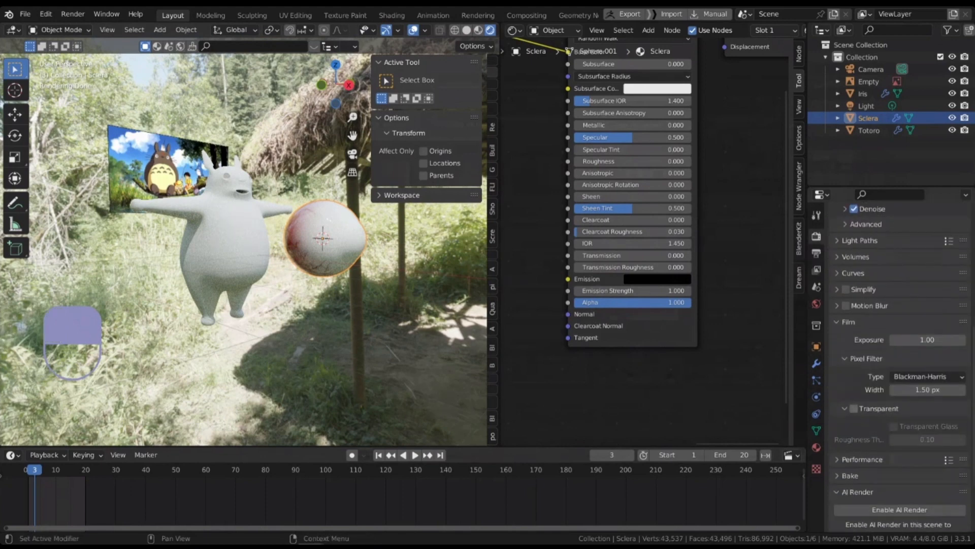
{"action": "left_click", "coordinate": [853, 408]}
{"action": "left_click", "coordinate": [386, 325]}
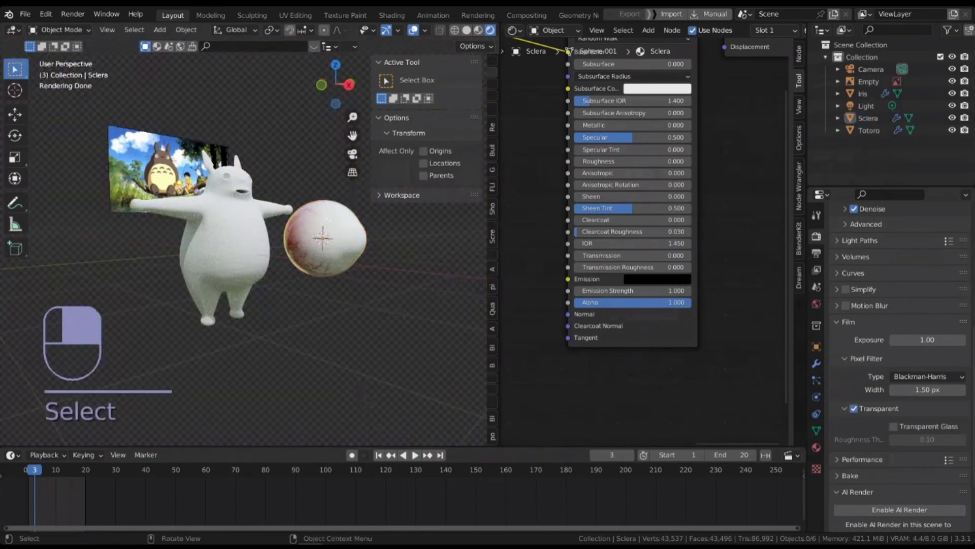
- Inspect the glossy sclera's veins, red gradient and reflections from the back, sides and front
{"action": "scroll", "coordinate": [339, 229], "scroll_direction": "up", "scroll_amount": 2}
{"action": "middle_click_drag", "start_coordinate": [340, 228], "coordinate": [356, 208]}
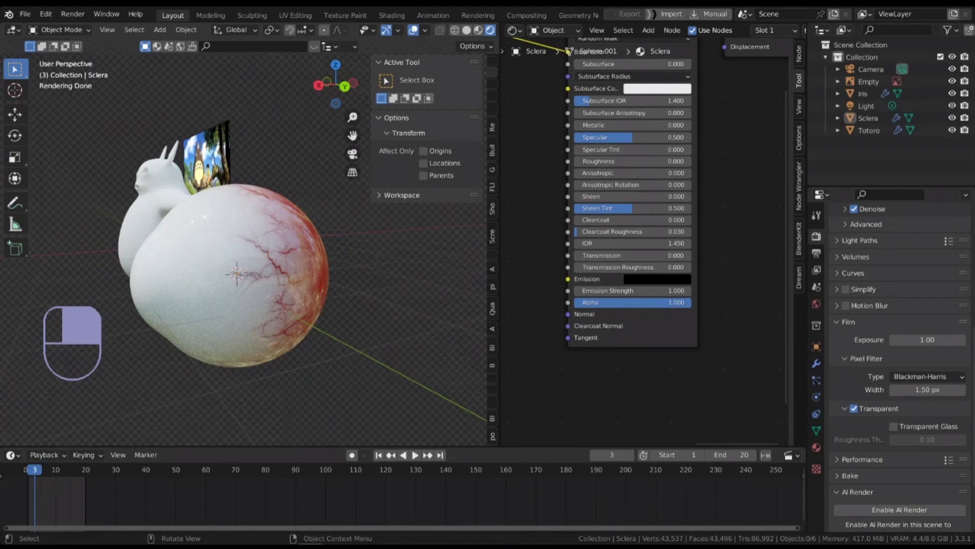
{"action": "middle_click_drag", "start_coordinate": [356, 208], "coordinate": [388, 209]}
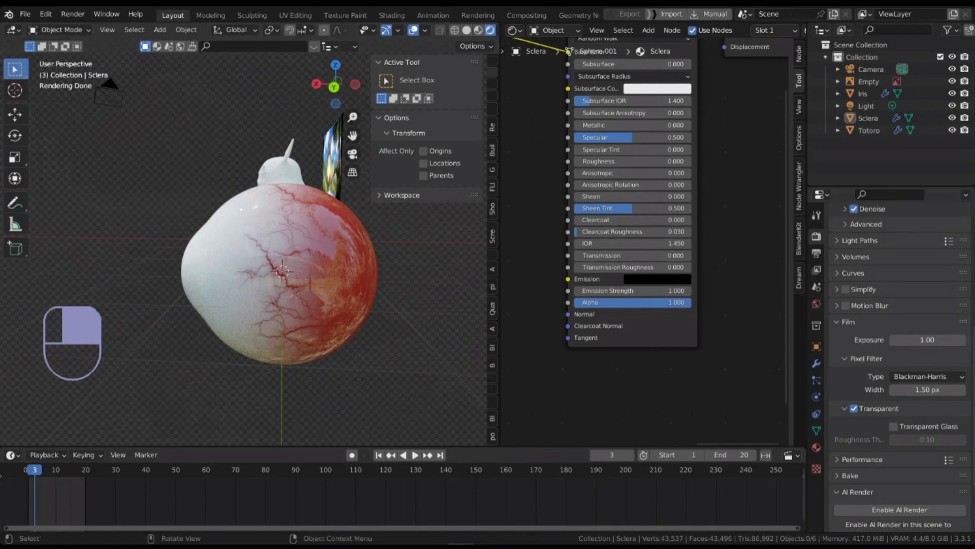
{"action": "middle_click_drag", "start_coordinate": [325, 254], "coordinate": [271, 270]}
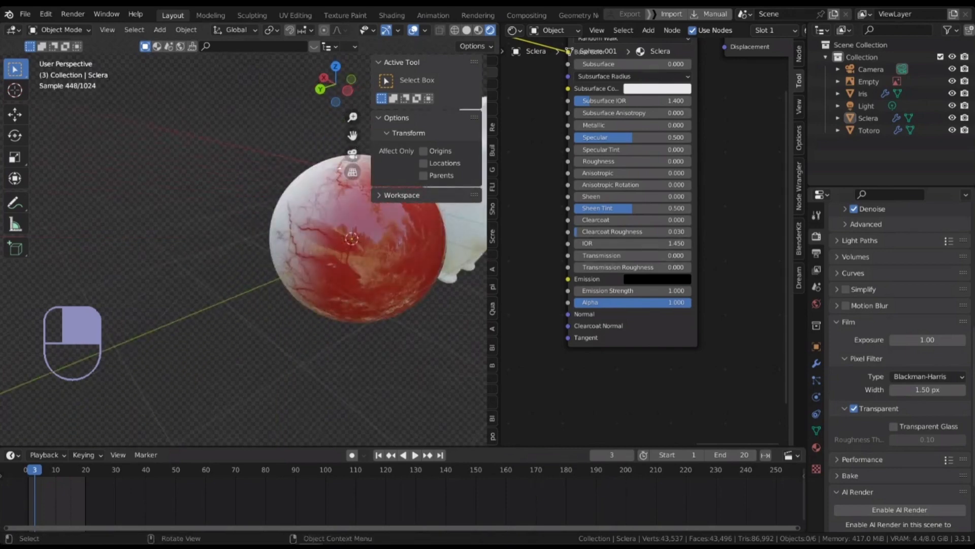
{"action": "middle_click_drag", "start_coordinate": [350, 239], "coordinate": [223, 292], "text": "shift"}
{"action": "middle_click_drag", "start_coordinate": [167, 219], "coordinate": [325, 251]}
{"action": "middle_click_drag", "start_coordinate": [203, 249], "coordinate": [305, 223], "text": "shift"}
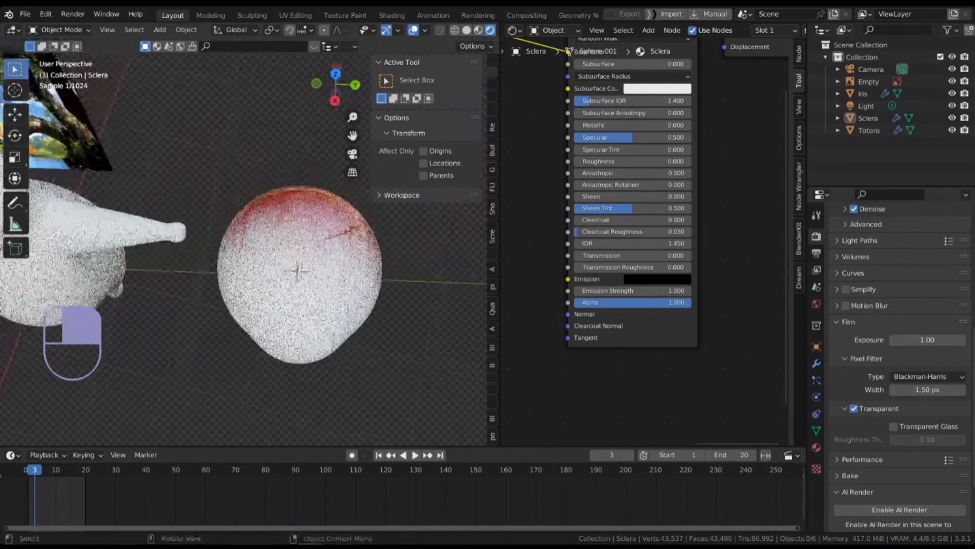
{"action": "scroll", "coordinate": [325, 254], "scroll_direction": "down", "scroll_amount": 1}
{"action": "middle_click_drag", "start_coordinate": [305, 264], "coordinate": [323, 238], "text": "shift"}
{"action": "middle_click_drag", "start_coordinate": [323, 238], "coordinate": [363, 280]}
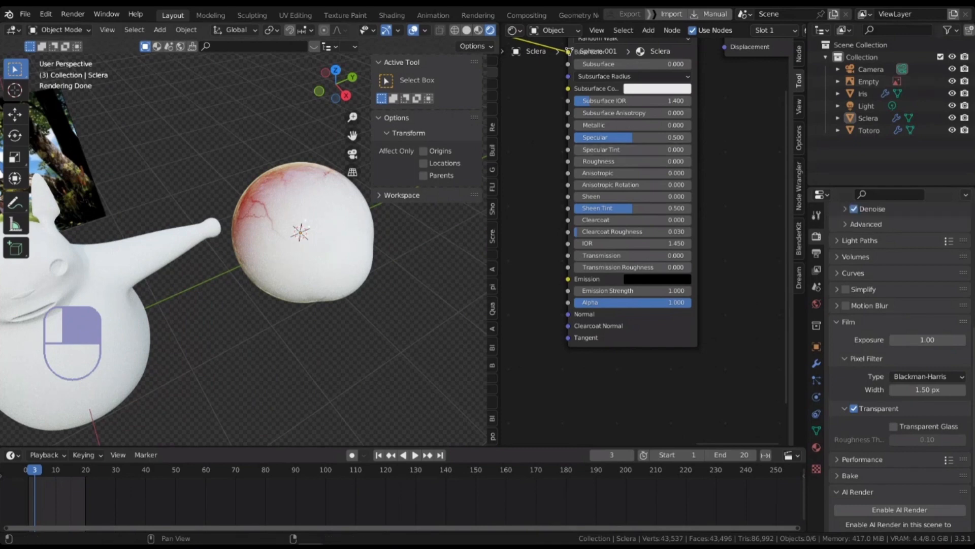
{"action": "middle_click_drag", "start_coordinate": [244, 254], "coordinate": [283, 241]}
{"action": "scroll", "coordinate": [283, 241], "scroll_direction": "up", "scroll_amount": 3}
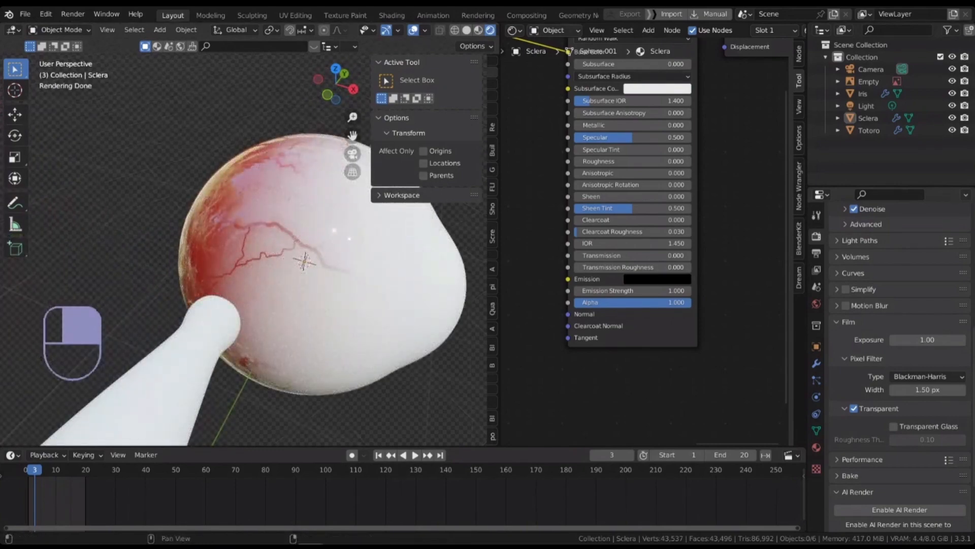
{"action": "scroll", "coordinate": [285, 243], "scroll_direction": "down", "scroll_amount": 4}
{"action": "middle_click_drag", "start_coordinate": [284, 244], "coordinate": [335, 236]}
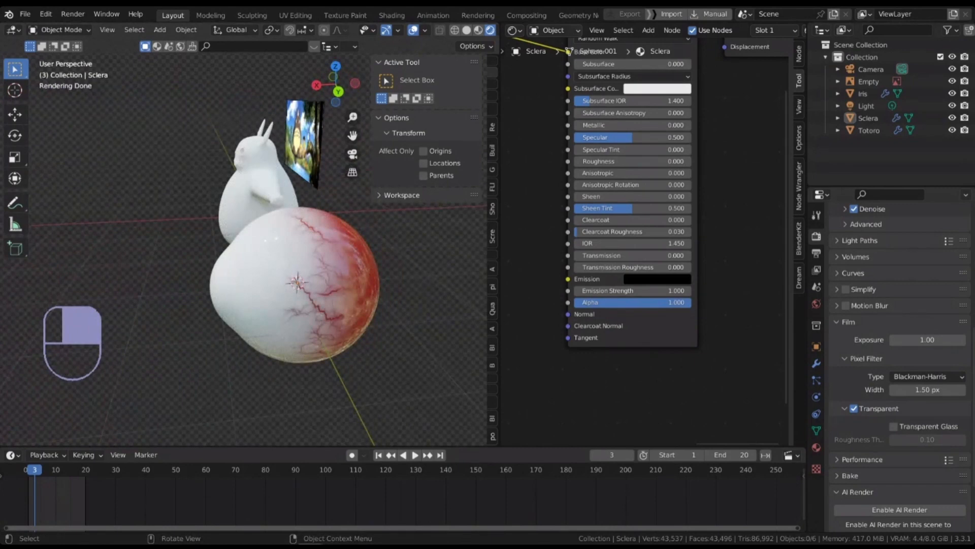
{"action": "middle_click_drag", "start_coordinate": [295, 282], "coordinate": [255, 270]}
{"action": "scroll", "coordinate": [255, 269], "scroll_direction": "up", "scroll_amount": 1}
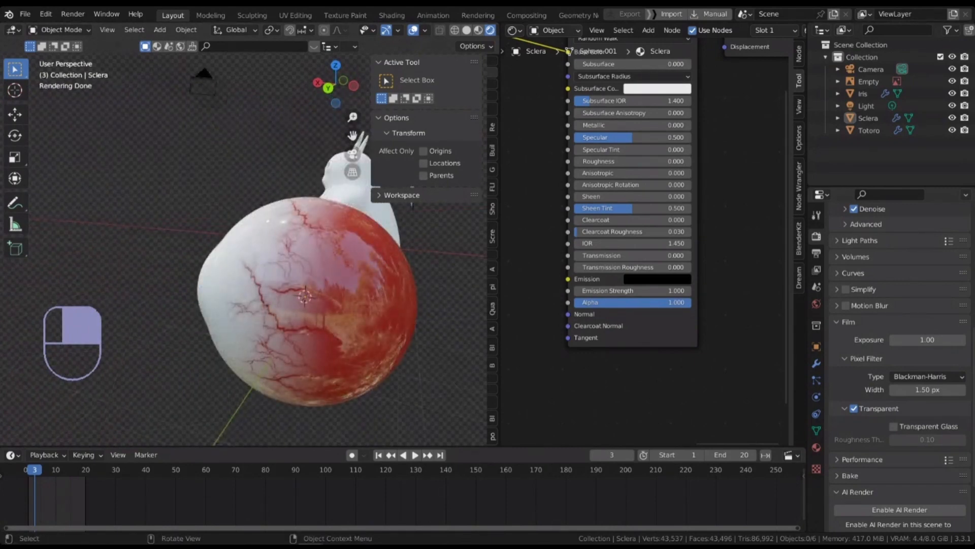
- Move the black stop of the gradient mask's ColorRamp to position 0.634
{"action": "scroll", "coordinate": [711, 187], "scroll_direction": "down", "scroll_amount": 8}
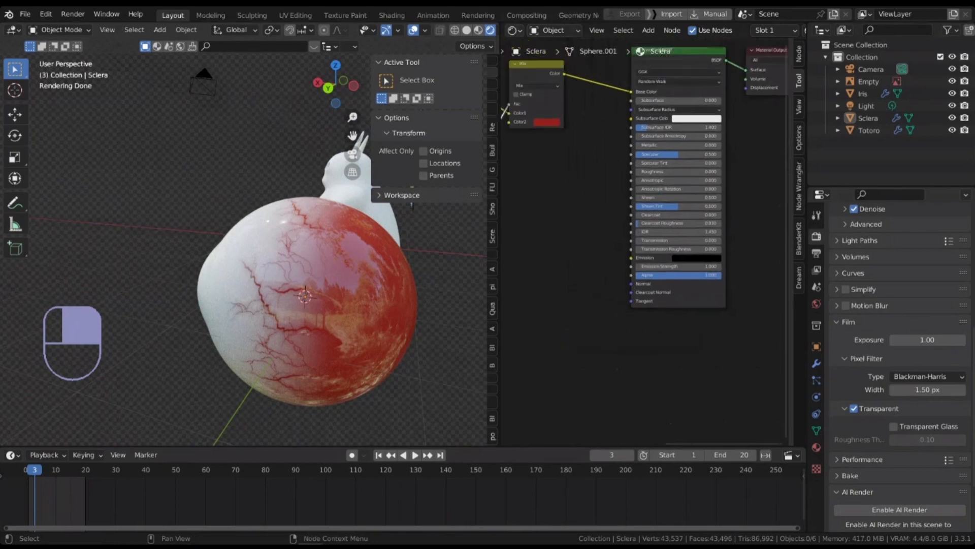
{"action": "middle_click_drag", "start_coordinate": [711, 188], "coordinate": [752, 234]}
{"action": "middle_click_drag", "start_coordinate": [538, 310], "coordinate": [651, 270]}
{"action": "scroll", "coordinate": [565, 275], "scroll_direction": "up", "scroll_amount": 4}
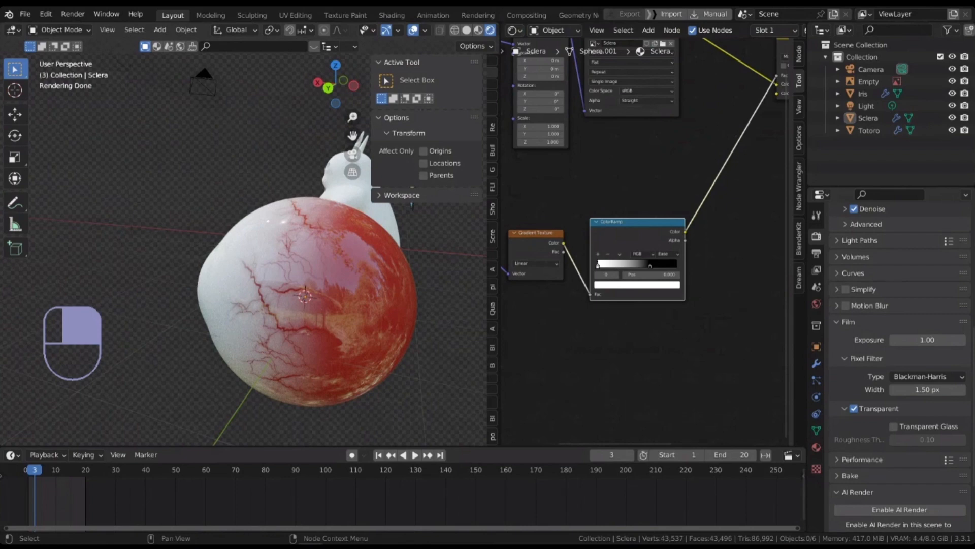
{"action": "scroll", "coordinate": [599, 235], "scroll_direction": "down", "scroll_amount": 2}
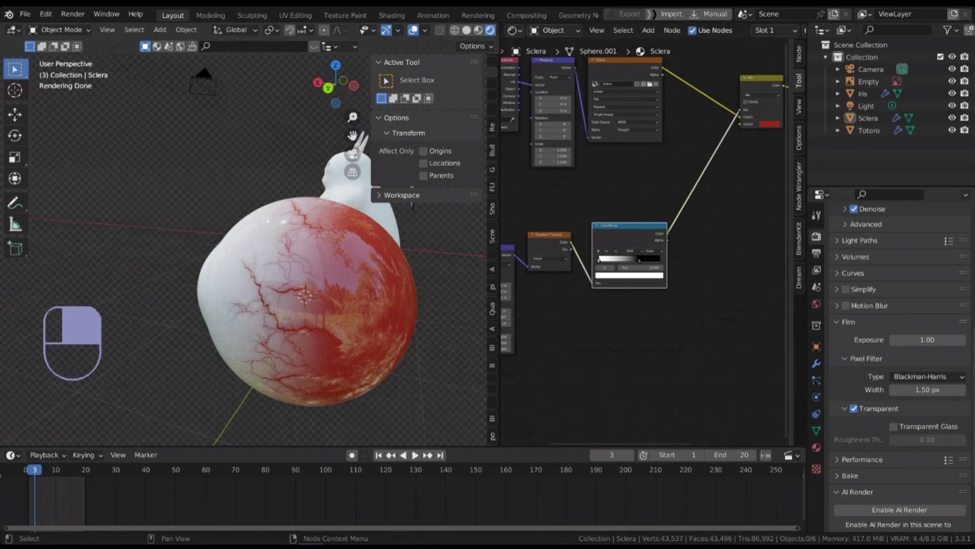
{"action": "mouse_move", "coordinate": [587, 245]}
{"action": "middle_mouse_down"}
{"action": "mouse_move", "coordinate": [655, 234]}
{"action": "mouse_move", "coordinate": [662, 241]}
{"action": "mouse_move", "coordinate": [594, 247]}
{"action": "middle_mouse_up"}
{"action": "scroll", "coordinate": [654, 234], "scroll_direction": "down", "scroll_amount": 2}
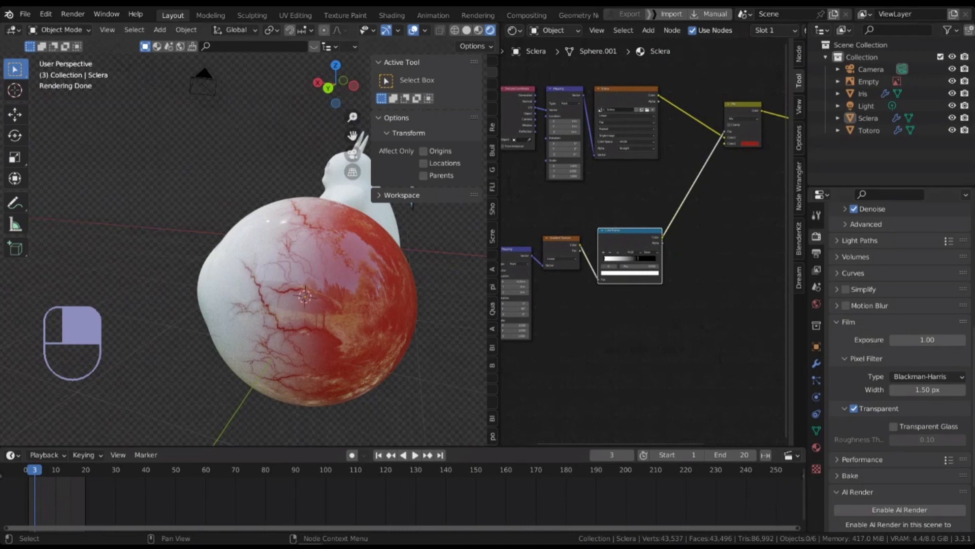
{"action": "scroll", "coordinate": [639, 249], "scroll_direction": "up", "scroll_amount": 2}
{"action": "scroll", "coordinate": [633, 272], "scroll_direction": "up", "scroll_amount": 2}
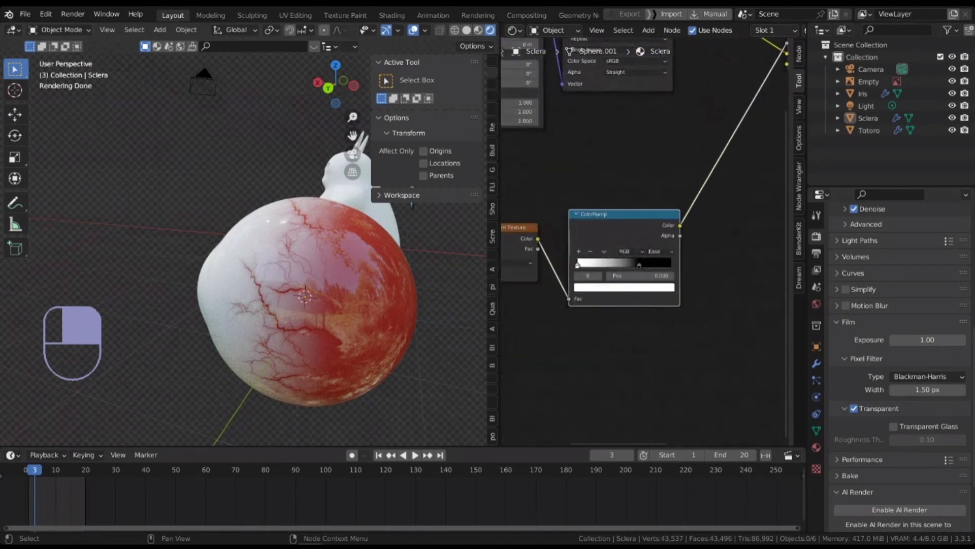
{"action": "middle_click_drag", "start_coordinate": [633, 272], "coordinate": [612, 310]}
{"action": "scroll", "coordinate": [565, 320], "scroll_direction": "down", "scroll_amount": 1}
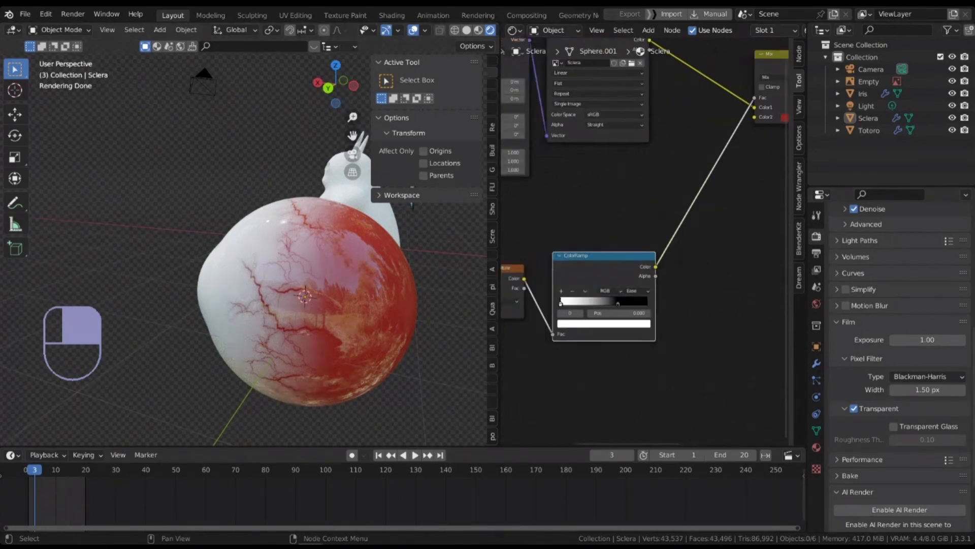
{"action": "scroll", "coordinate": [578, 269], "scroll_direction": "up", "scroll_amount": 2}
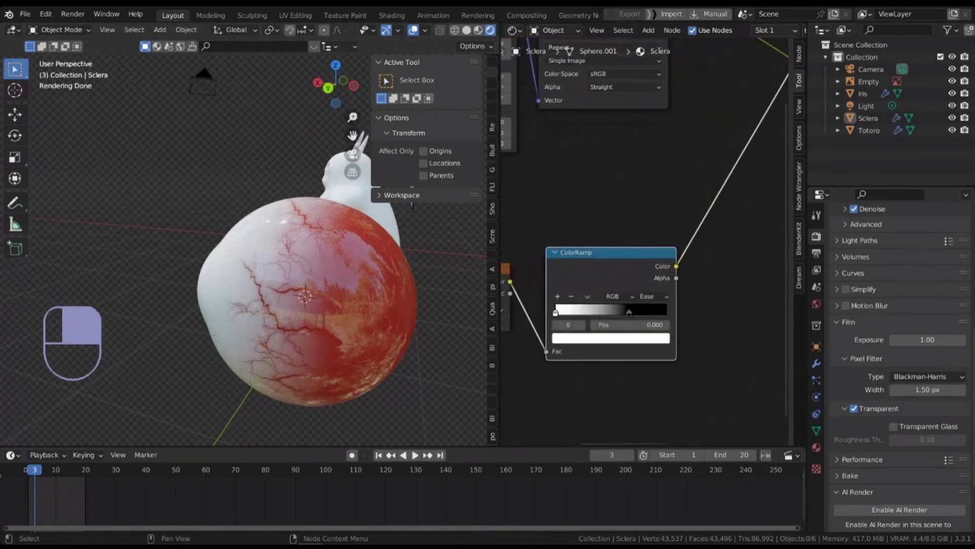
{"action": "mouse_move", "coordinate": [555, 312]}
{"action": "left_mouse_down"}
{"action": "mouse_move", "coordinate": [624, 313]}
{"action": "mouse_move", "coordinate": [555, 312]}
{"action": "mouse_move", "coordinate": [604, 313]}
{"action": "mouse_move", "coordinate": [555, 312]}
{"action": "mouse_move", "coordinate": [574, 319]}
{"action": "mouse_move", "coordinate": [562, 317]}
{"action": "left_mouse_up"}
{"action": "left_click_drag", "start_coordinate": [611, 311], "coordinate": [631, 311]}
- Review how the image texture and gradient mask chains feed the Mix node and the Principled BSDF
{"action": "scroll", "coordinate": [691, 270], "scroll_direction": "down", "scroll_amount": 5}
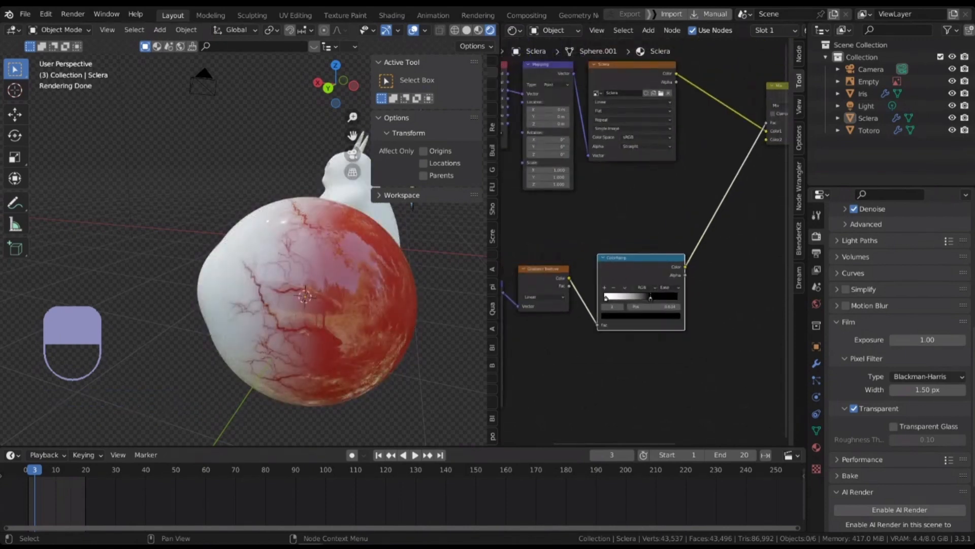
{"action": "middle_click_drag", "start_coordinate": [752, 137], "coordinate": [624, 203]}
{"action": "scroll", "coordinate": [630, 200], "scroll_direction": "up", "scroll_amount": 1}
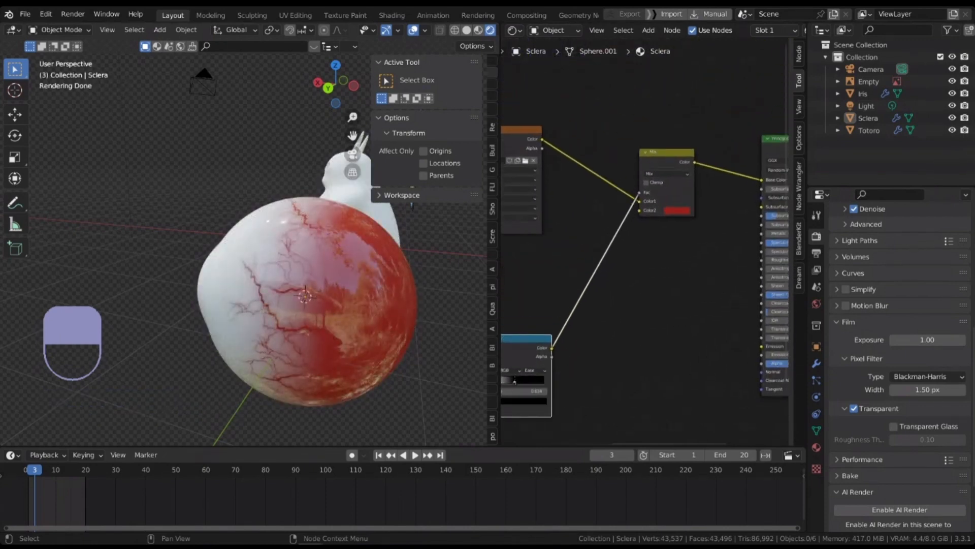
{"action": "scroll", "coordinate": [639, 192], "scroll_direction": "up", "scroll_amount": 1}
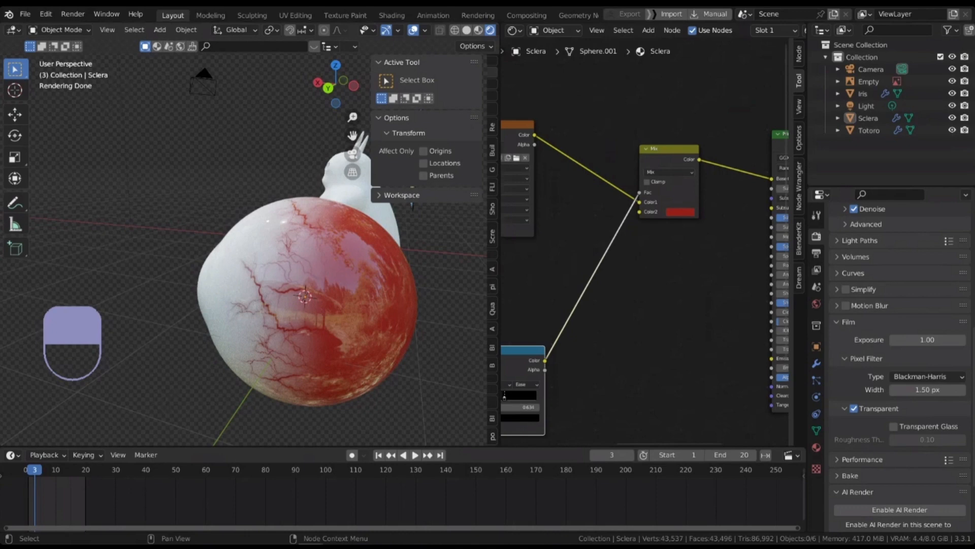
{"action": "scroll", "coordinate": [606, 205], "scroll_direction": "down", "scroll_amount": 2}
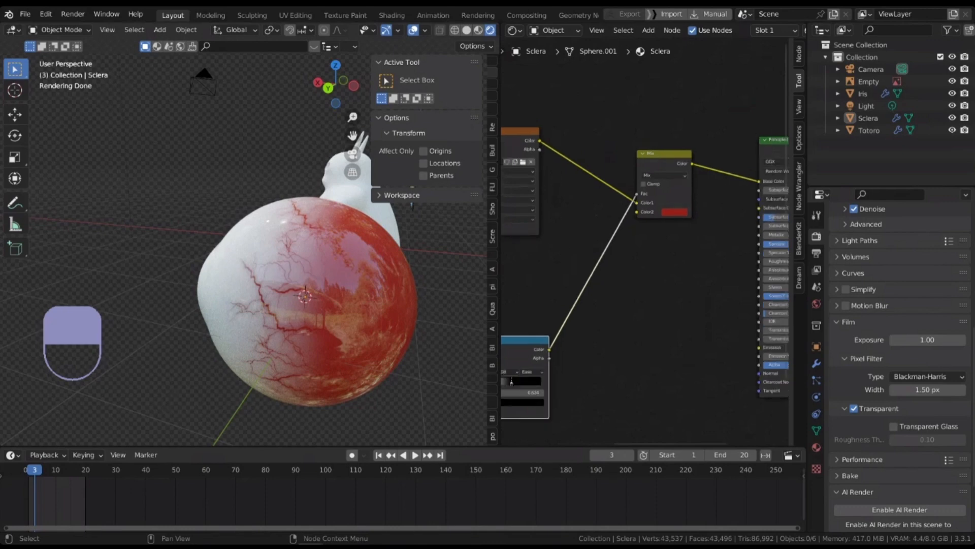
{"action": "middle_click_drag", "start_coordinate": [606, 205], "coordinate": [651, 164]}
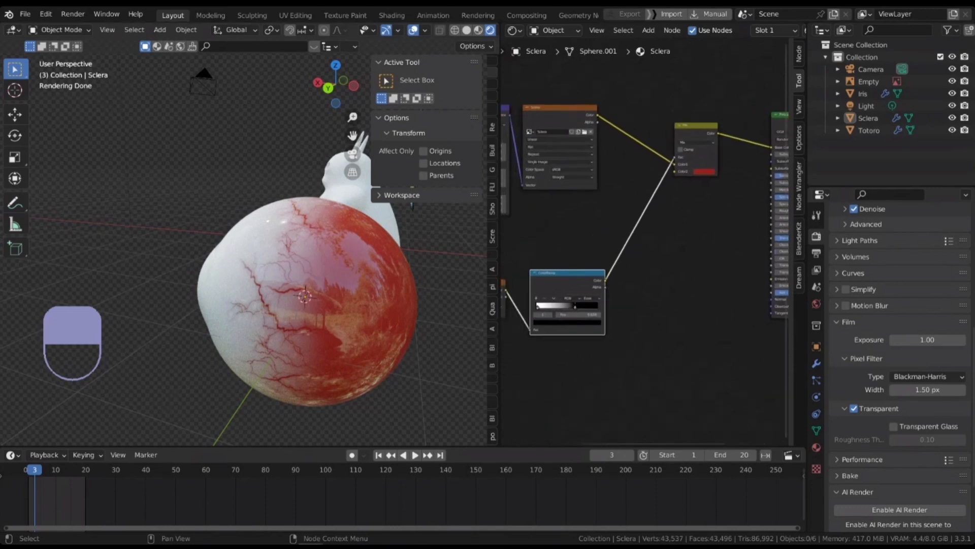
{"action": "scroll", "coordinate": [562, 281], "scroll_direction": "up", "scroll_amount": 2}
{"action": "scroll", "coordinate": [574, 274], "scroll_direction": "down", "scroll_amount": 5}
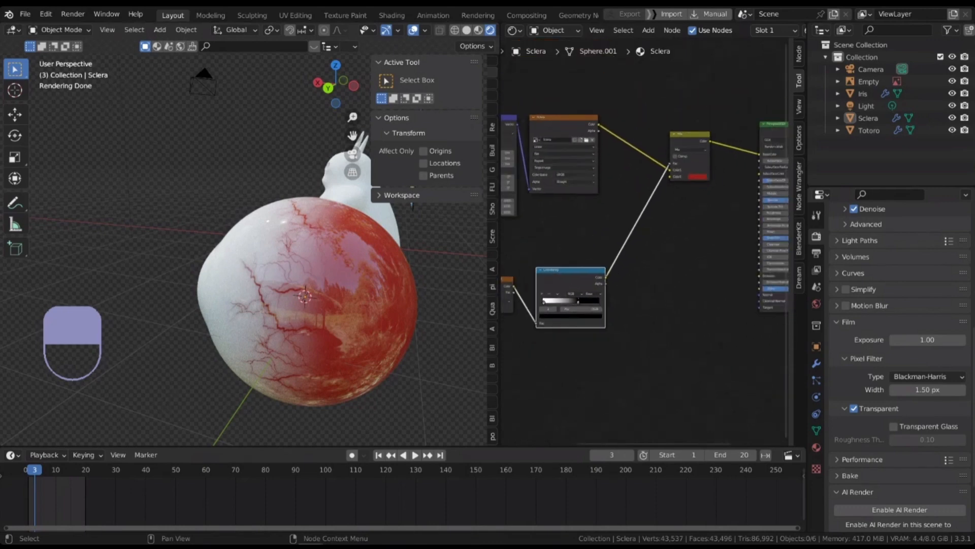
{"action": "middle_click_drag", "start_coordinate": [574, 275], "coordinate": [649, 266]}
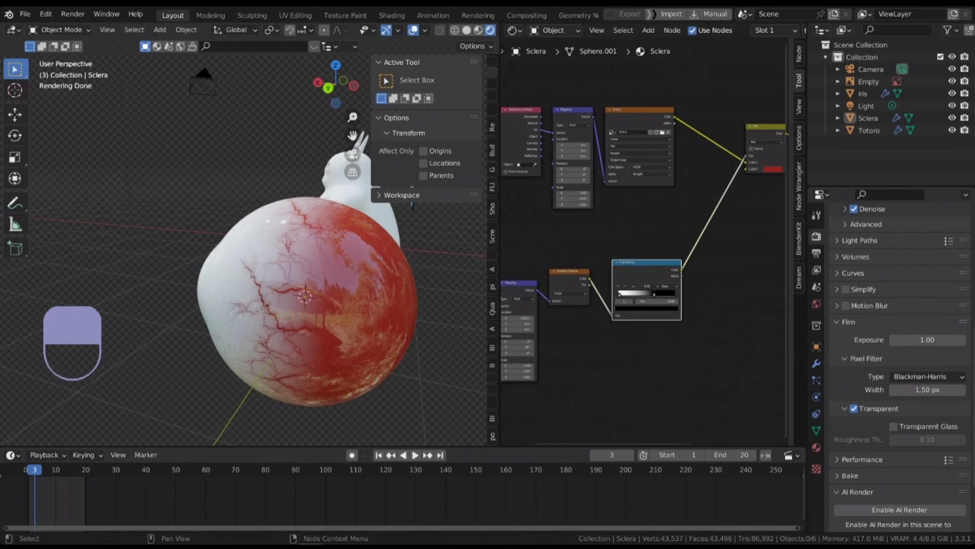
{"action": "middle_click_drag", "start_coordinate": [649, 266], "coordinate": [608, 264]}
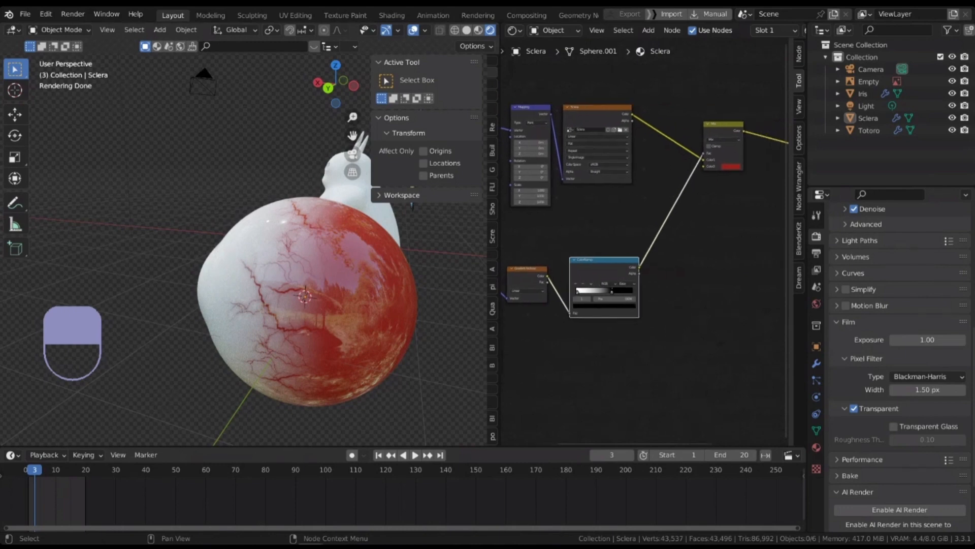
{"action": "scroll", "coordinate": [594, 264], "scroll_direction": "up", "scroll_amount": 2}
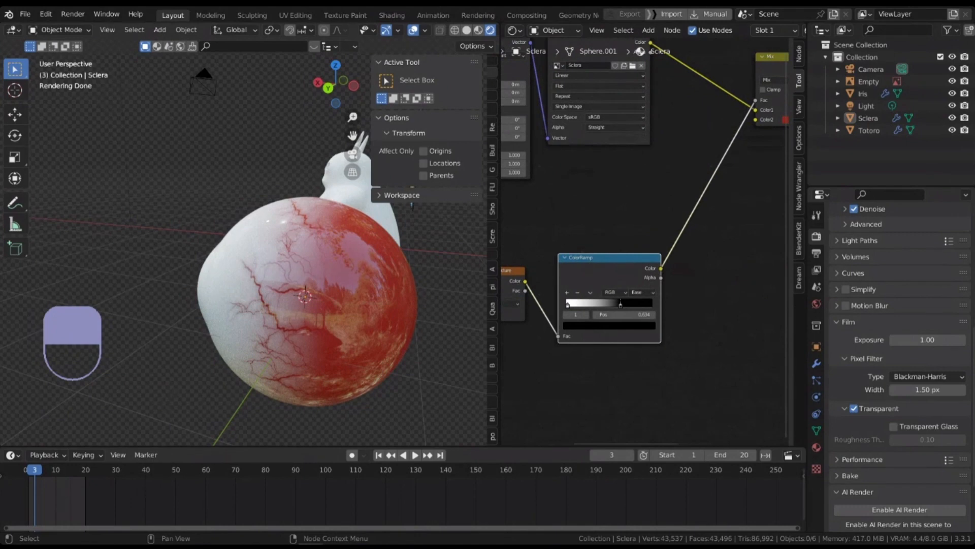
{"action": "scroll", "coordinate": [594, 264], "scroll_direction": "down", "scroll_amount": 2}
{"action": "middle_click_drag", "start_coordinate": [594, 264], "coordinate": [690, 253]}
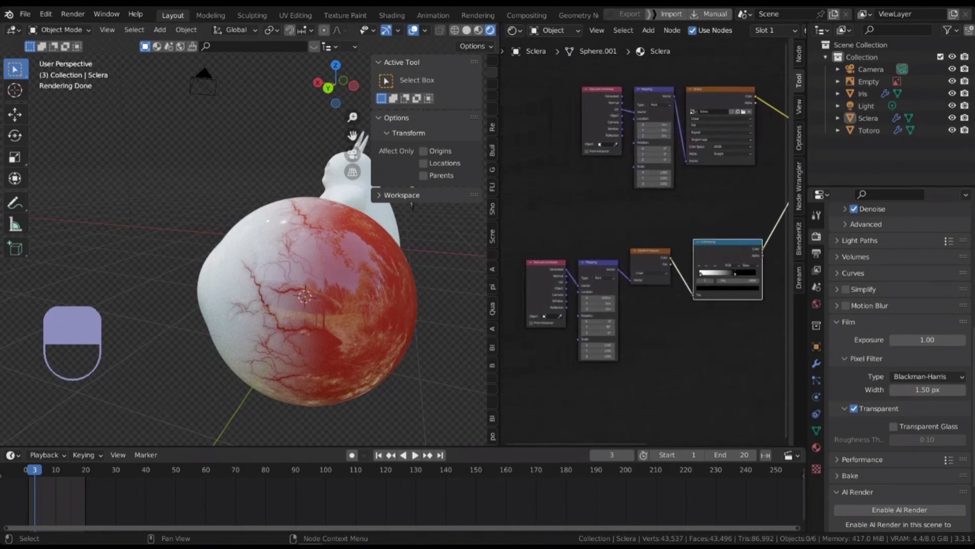
- Move the gradient mask's Texture Coordinate, Mapping, Gradient Texture and ColorRamp nodes up closer beneath the image texture chain and deselect them
{"action": "left_click_drag", "start_coordinate": [531, 223], "coordinate": [756, 341]}
{"action": "scroll", "coordinate": [693, 254], "scroll_direction": "up", "scroll_amount": 2}
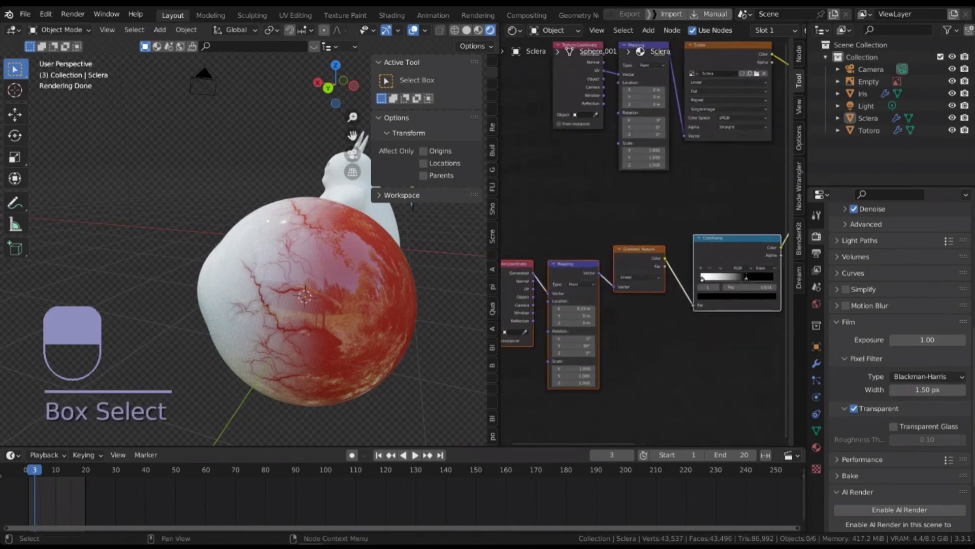
{"action": "middle_click_drag", "start_coordinate": [694, 254], "coordinate": [649, 343]}
{"action": "scroll", "coordinate": [650, 344], "scroll_direction": "up", "scroll_amount": 1}
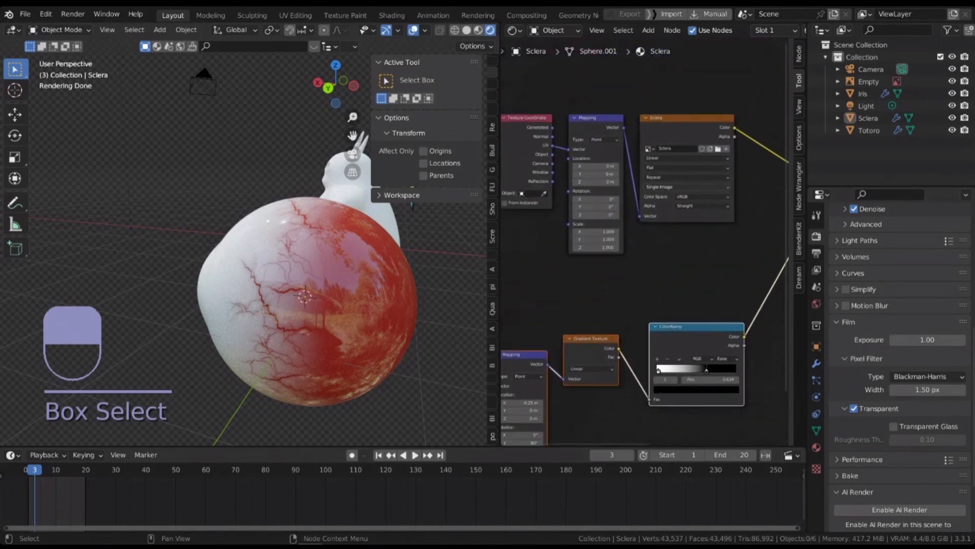
{"action": "scroll", "coordinate": [665, 173], "scroll_direction": "up", "scroll_amount": 1}
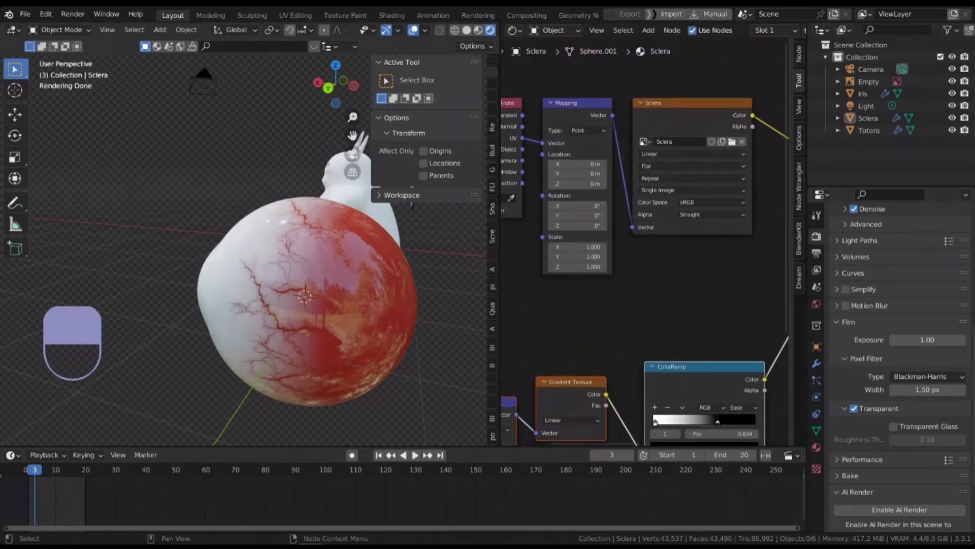
{"action": "scroll", "coordinate": [656, 136], "scroll_direction": "down", "scroll_amount": 5}
{"action": "scroll", "coordinate": [660, 203], "scroll_direction": "up", "scroll_amount": 3}
{"action": "middle_click_drag", "start_coordinate": [602, 279], "coordinate": [687, 200]}
{"action": "middle_click_drag", "start_coordinate": [762, 217], "coordinate": [644, 241]}
{"action": "scroll", "coordinate": [683, 225], "scroll_direction": "down", "scroll_amount": 4}
{"action": "scroll", "coordinate": [516, 238], "scroll_direction": "down", "scroll_amount": 2}
{"action": "middle_click_drag", "start_coordinate": [516, 239], "coordinate": [545, 234]}
{"action": "left_click_drag", "start_coordinate": [503, 222], "coordinate": [713, 333]}
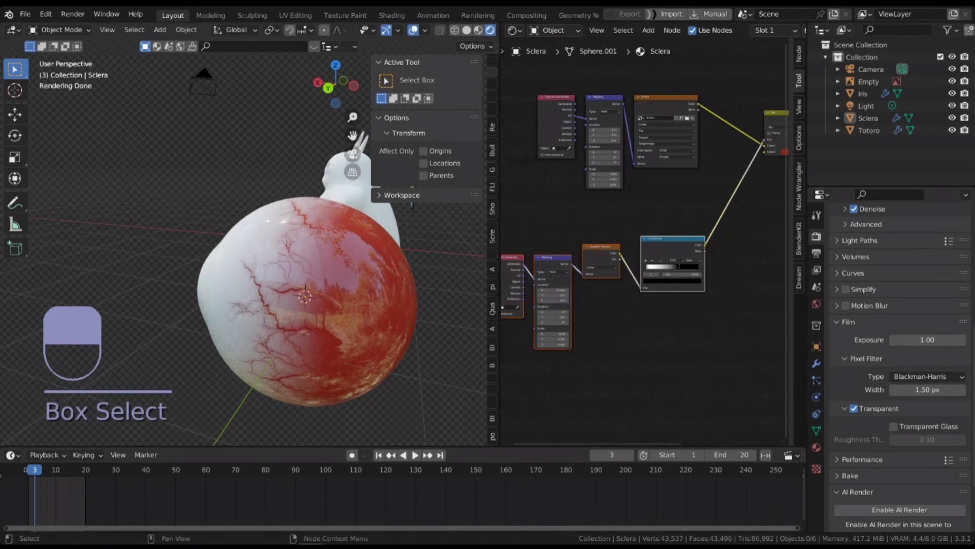
{"action": "left_click_drag", "start_coordinate": [673, 245], "coordinate": [663, 197]}
{"action": "middle_click_drag", "start_coordinate": [662, 197], "coordinate": [615, 267]}
{"action": "left_click", "coordinate": [695, 276]}
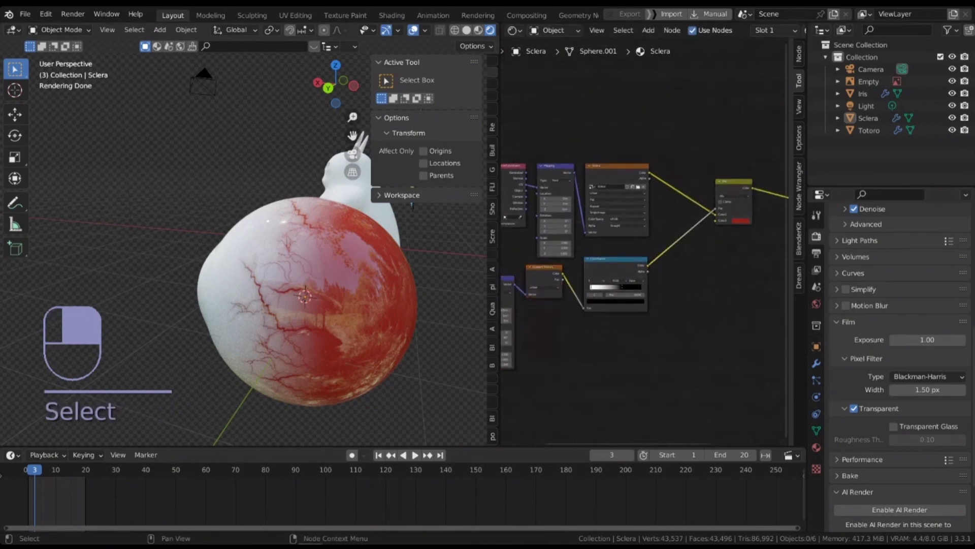
- Review the sclera's node chain through to the Material Output and view the sclera beside Totoro from the front
{"action": "middle_click_drag", "start_coordinate": [695, 277], "coordinate": [516, 236]}
{"action": "scroll", "coordinate": [660, 291], "scroll_direction": "down", "scroll_amount": 1}
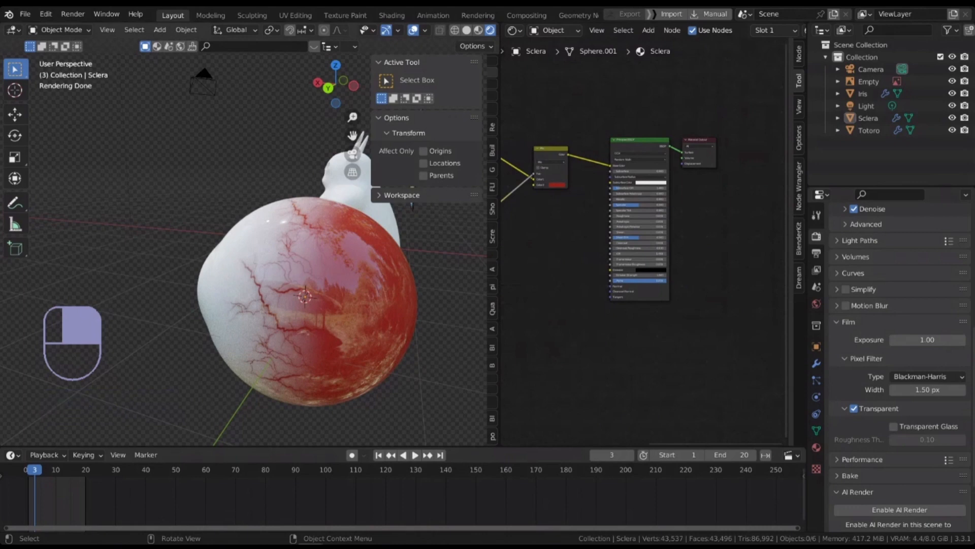
{"action": "middle_click_drag", "start_coordinate": [518, 196], "coordinate": [734, 195]}
{"action": "scroll", "coordinate": [673, 200], "scroll_direction": "down", "scroll_amount": 1}
{"action": "scroll", "coordinate": [774, 190], "scroll_direction": "up", "scroll_amount": 3}
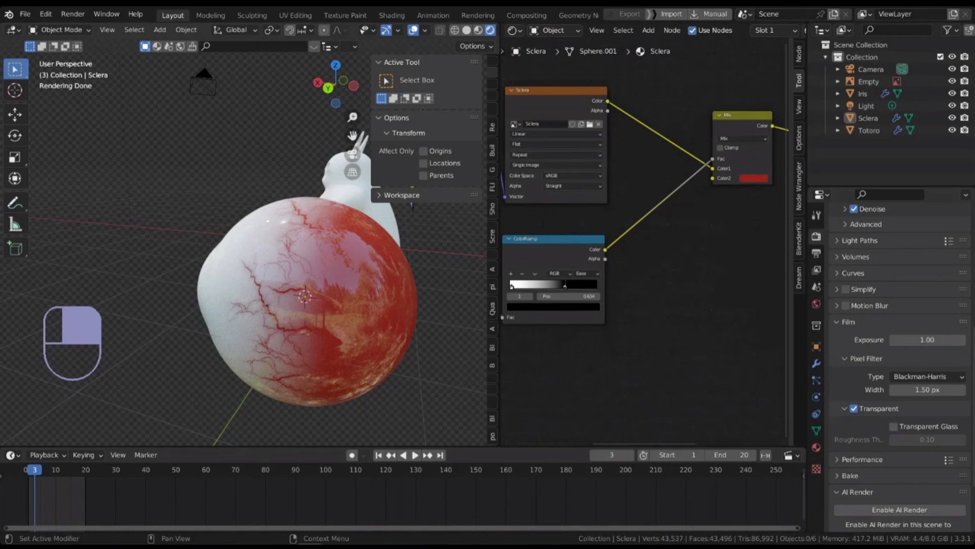
{"action": "middle_click_drag", "start_coordinate": [243, 254], "coordinate": [333, 287]}
{"action": "scroll", "coordinate": [304, 285], "scroll_direction": "down", "scroll_amount": 4}
{"action": "scroll", "coordinate": [346, 277], "scroll_direction": "up", "scroll_amount": 2}
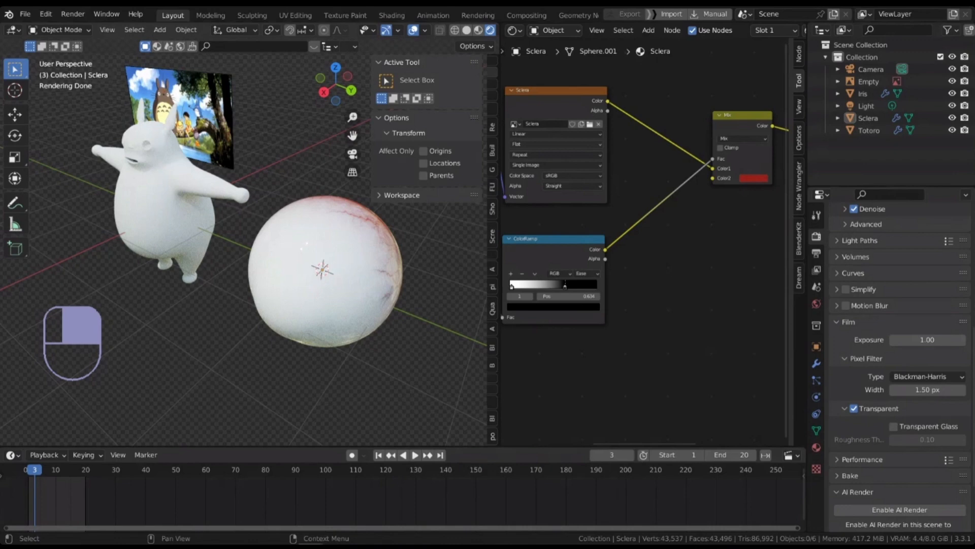
{"action": "scroll", "coordinate": [469, 254], "scroll_direction": "up", "scroll_amount": 1}
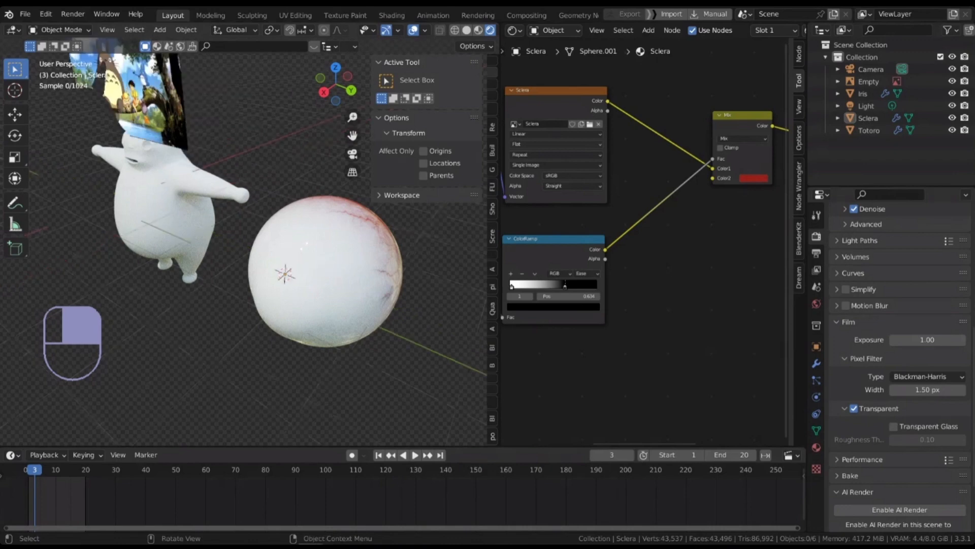